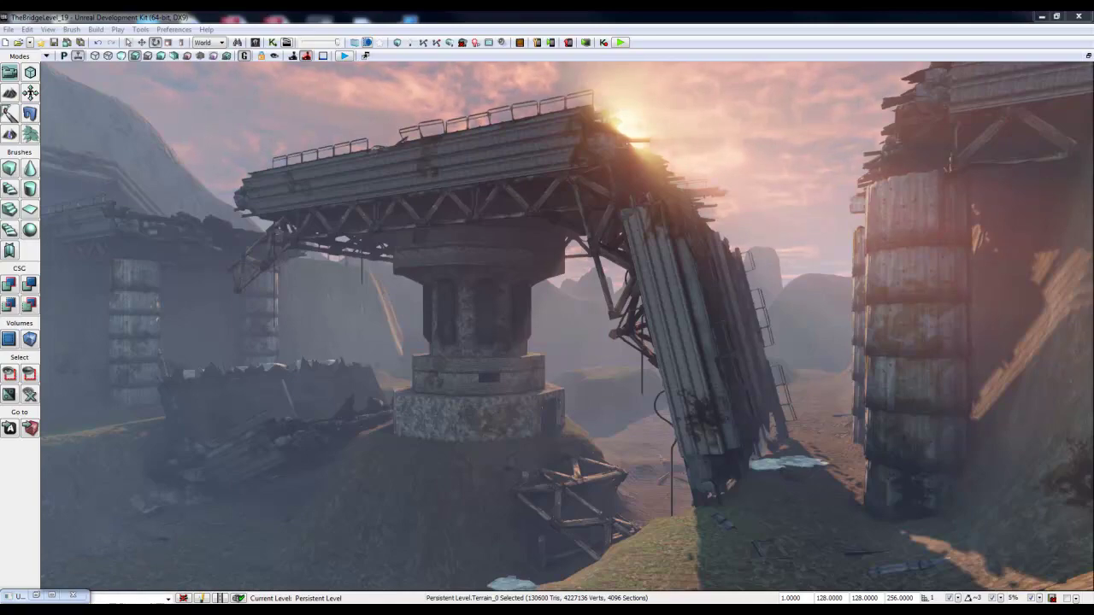
Review the Lights category in the Actor Classes browser, covering the directional, point, sky and spot light types.
drag(1093, 25, 525, 82)
click(747, 76)
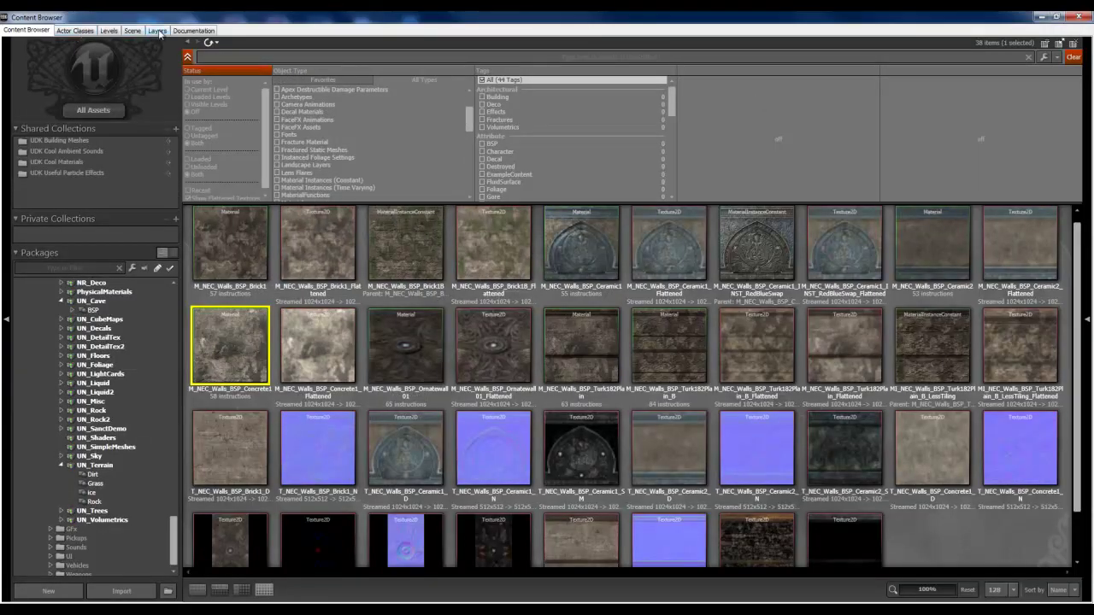
click(68, 31)
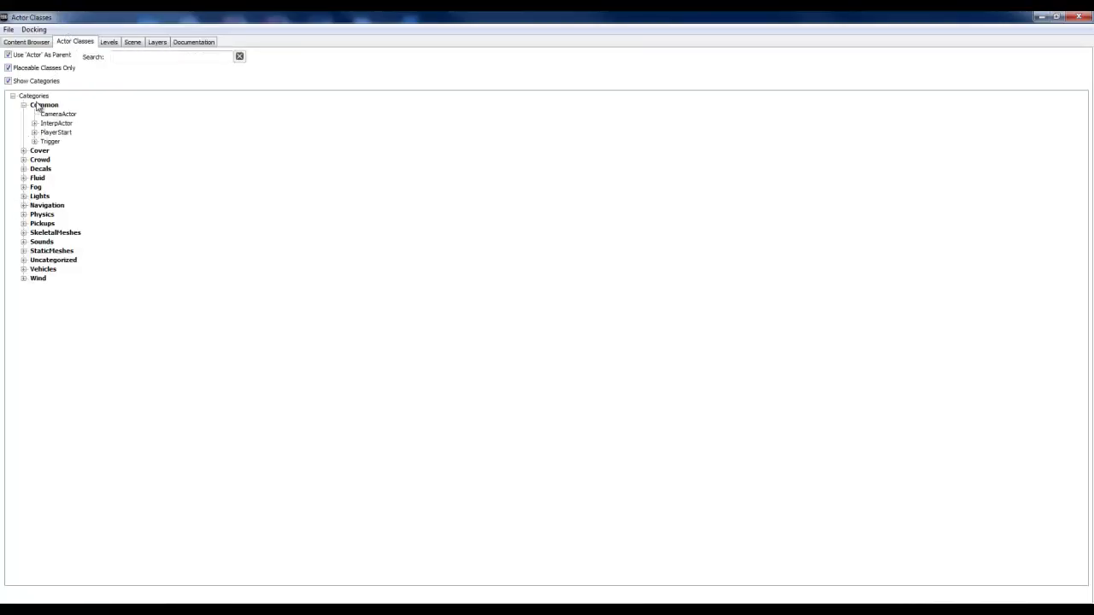
click(23, 195)
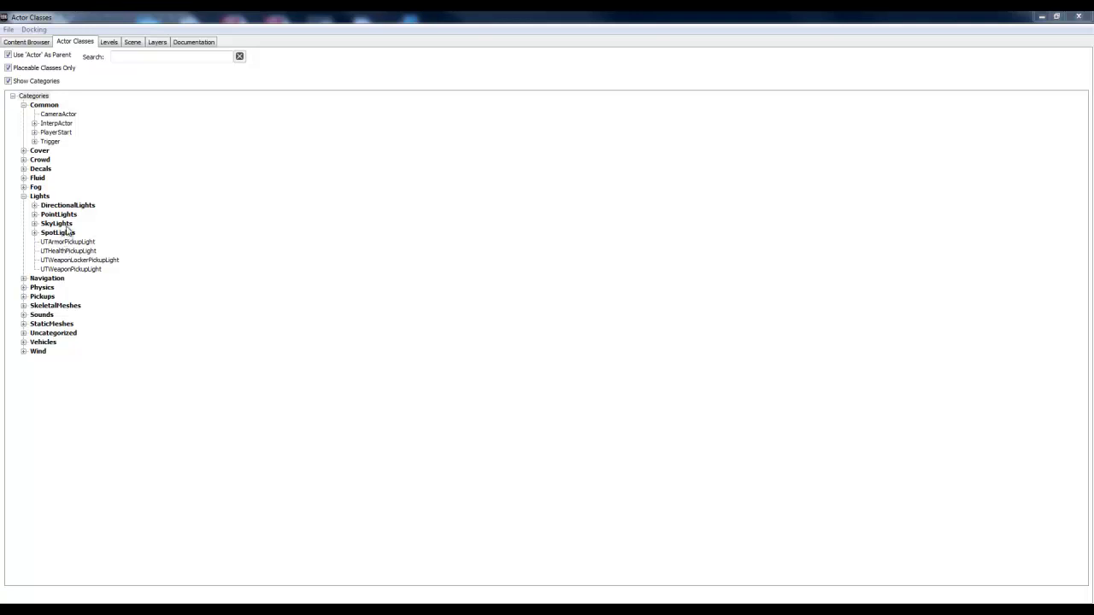
click(67, 224)
click(84, 207)
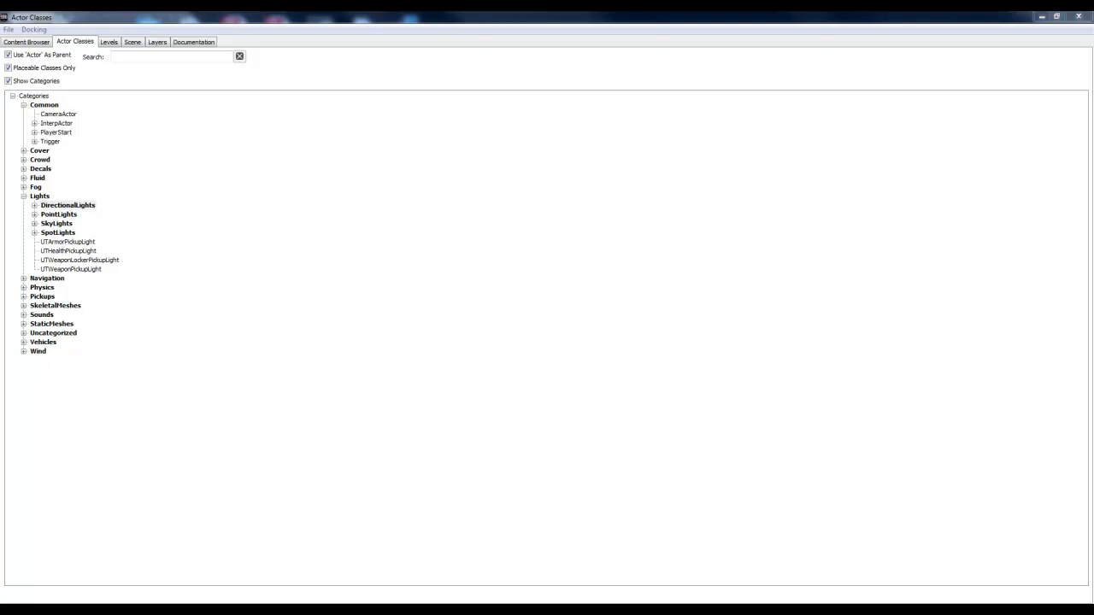
click(65, 215)
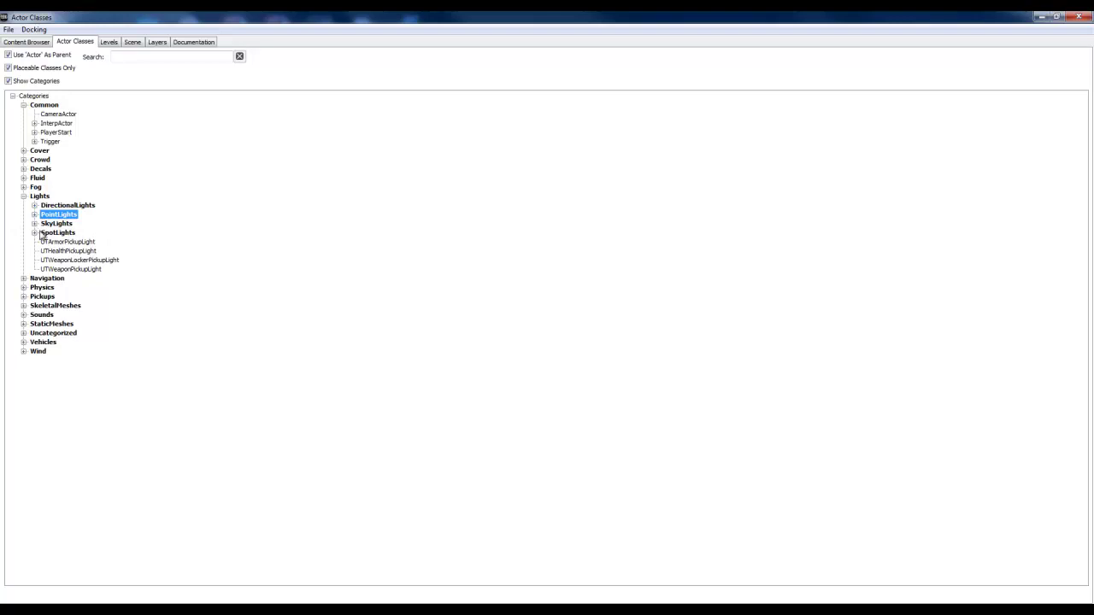
click(60, 234)
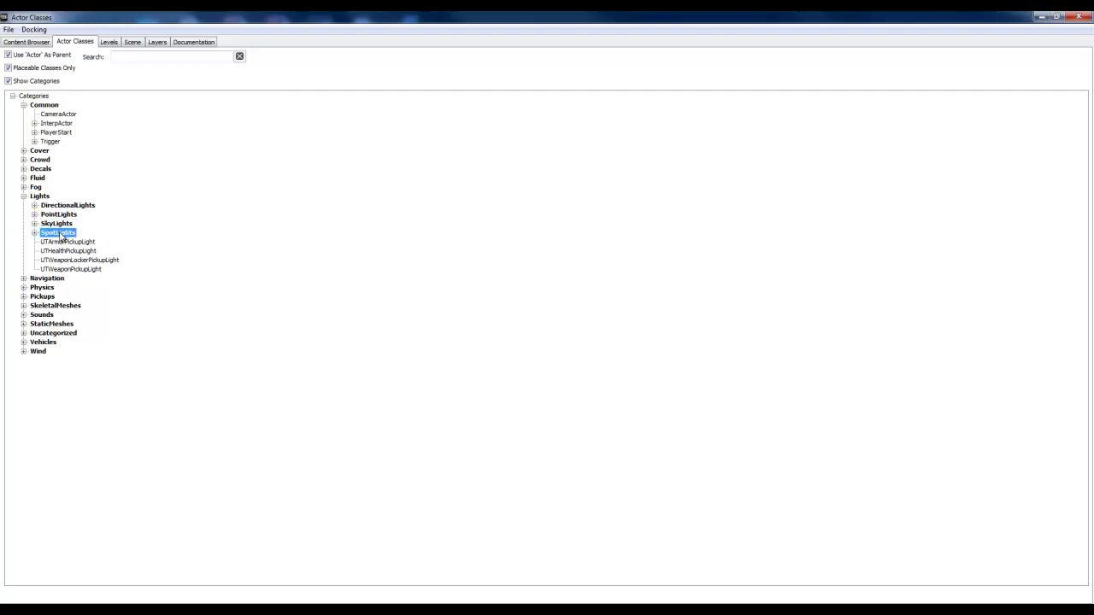
click(56, 215)
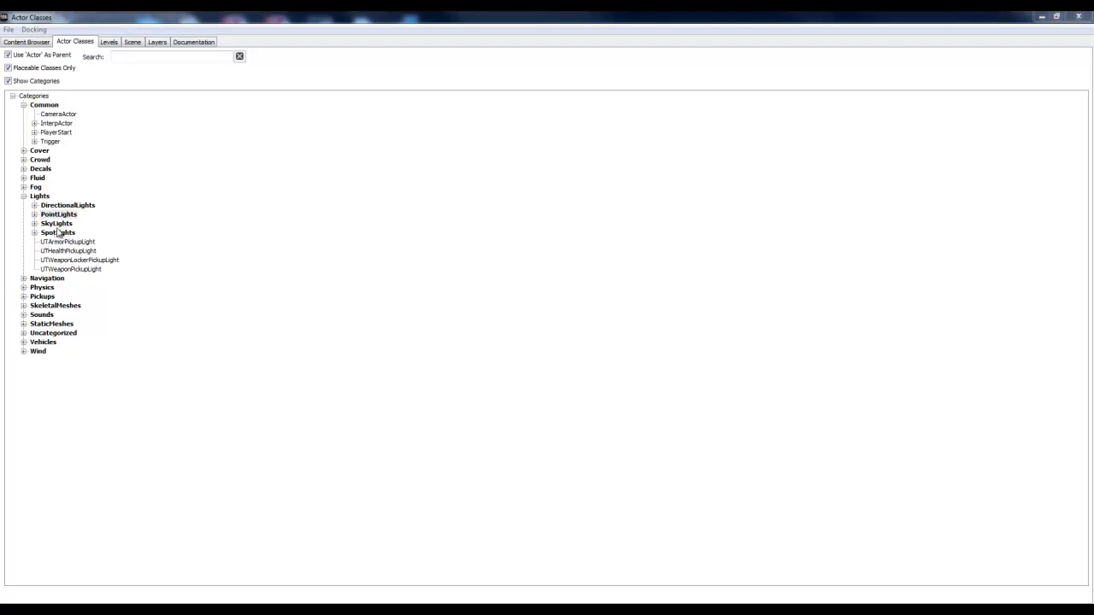
click(1056, 16)
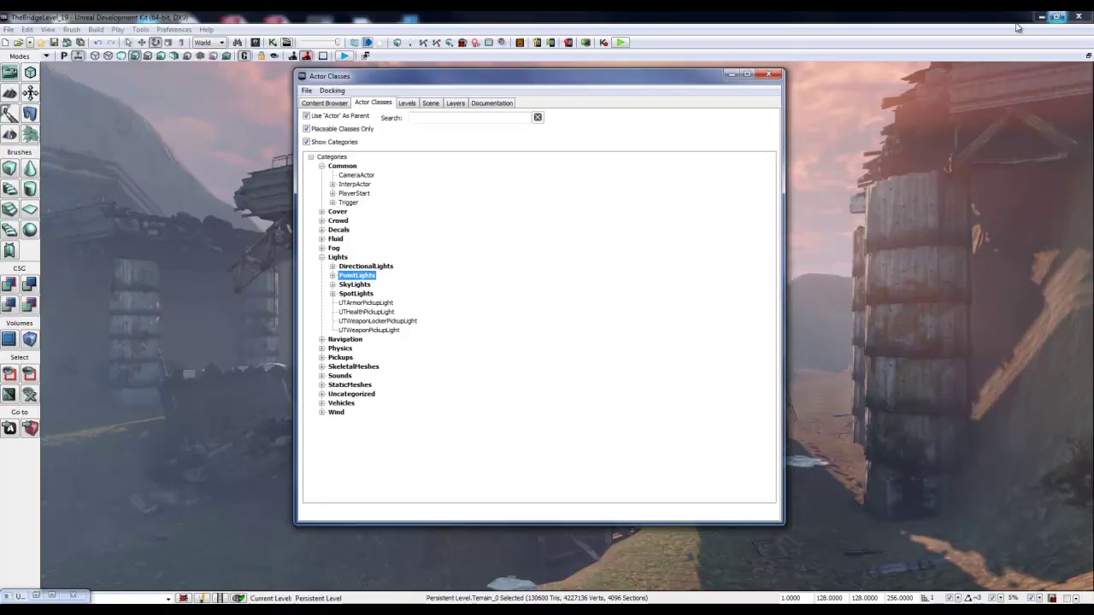
click(731, 73)
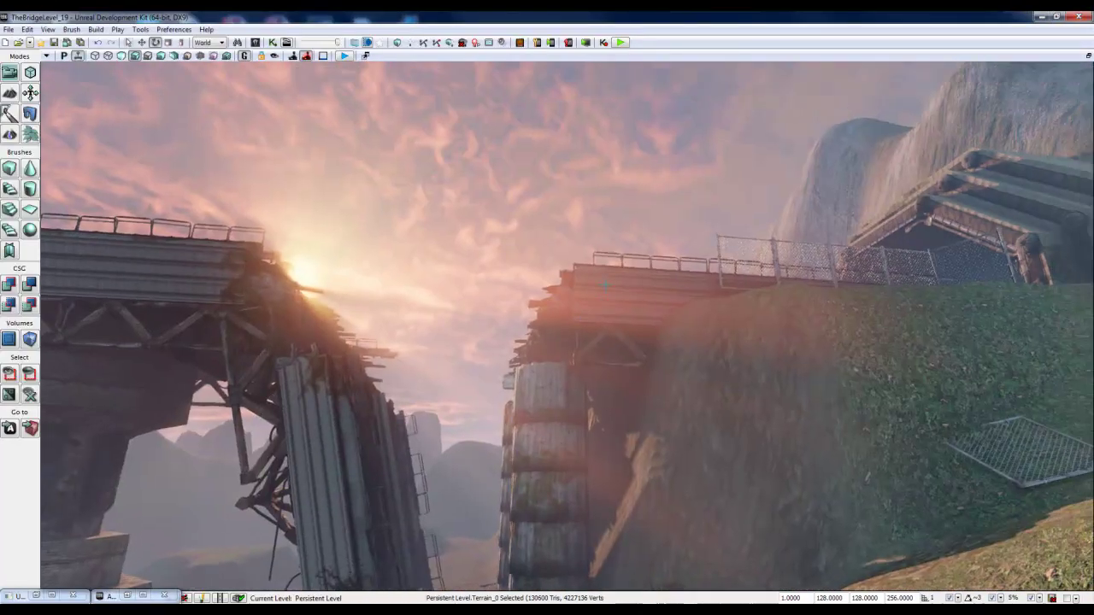
Select the wall lamp mesh inside the tunnel, turn off game view and switch the viewport to Unlit shading.
right_drag(605, 285, 386, 337)
key(w)
key(w)
key(s)
click(485, 282)
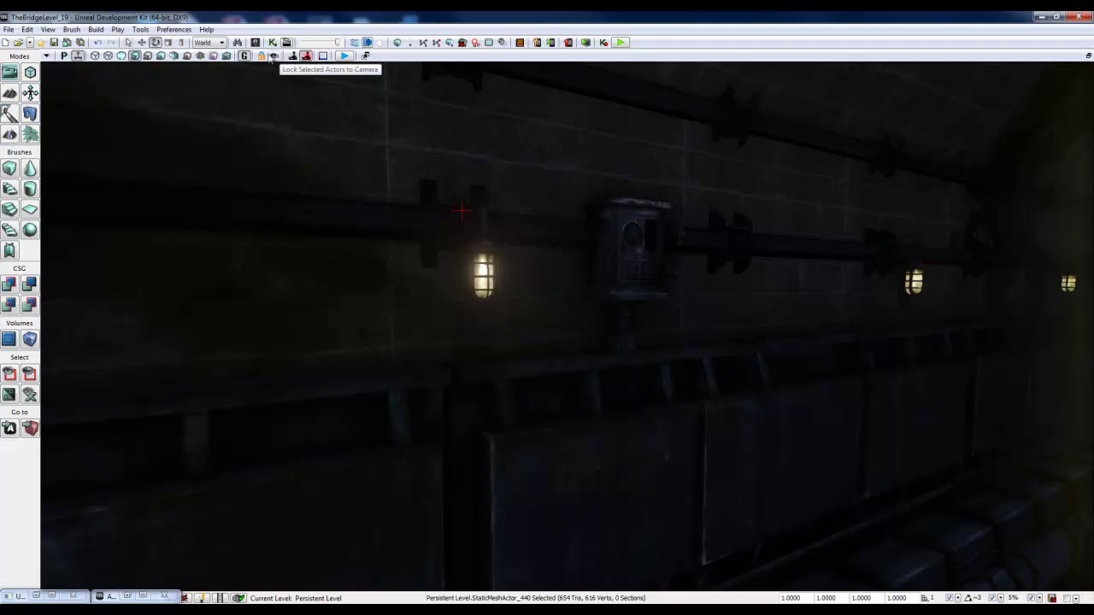
key(g)
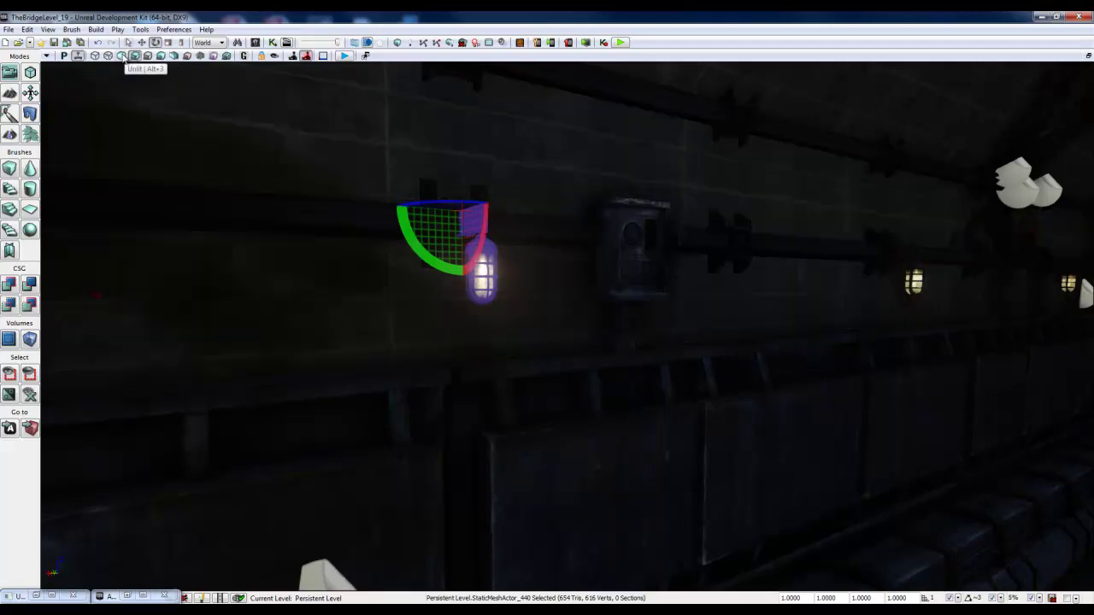
click(121, 55)
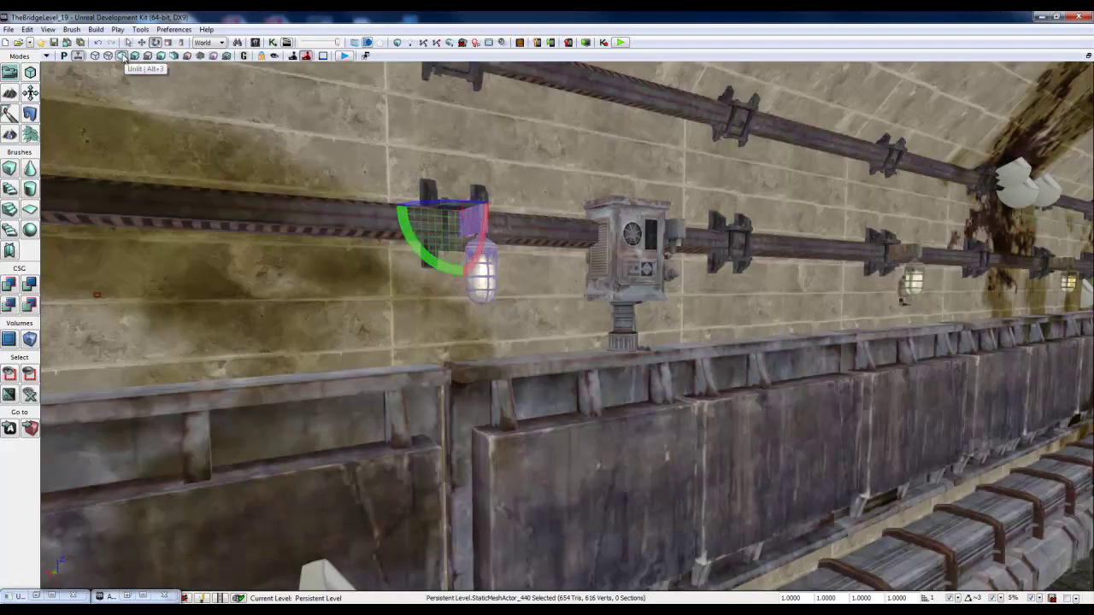
Frame the selected wall lamp up close in the viewport and activate the translate tool.
mouse_move(363, 204)
mouse_down()
mouse_move(804, 288)
mouse_move(771, 430)
mouse_up()
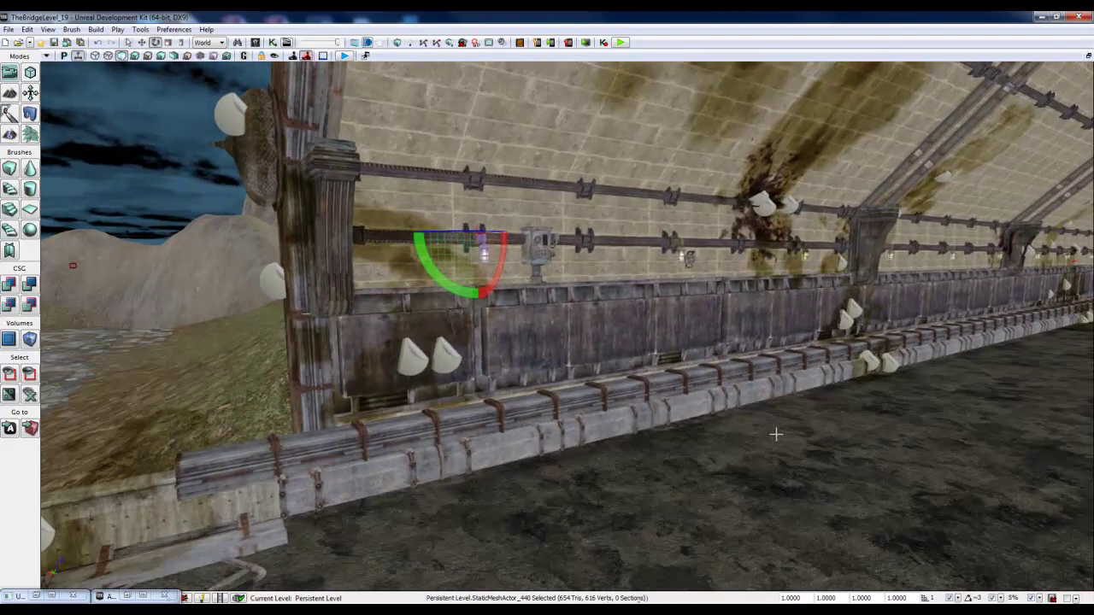
click(504, 205)
mouse_move(657, 394)
right_down()
mouse_move(420, 256)
mouse_move(257, 385)
mouse_move(65, 486)
right_up()
click(527, 408)
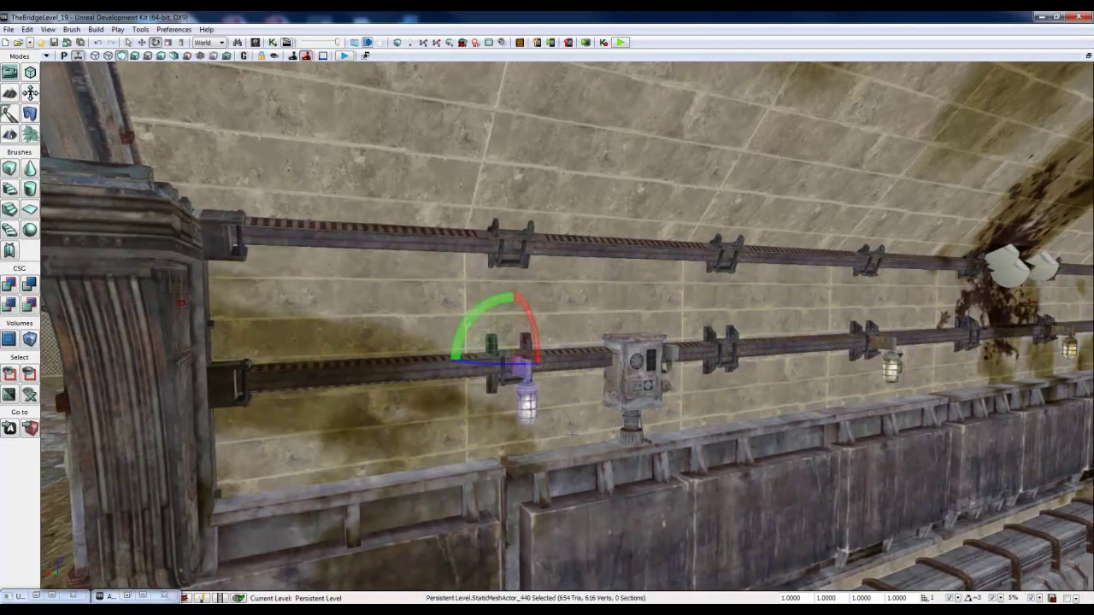
mouse_move(527, 410)
right_down()
mouse_move(618, 460)
mouse_move(781, 461)
mouse_move(438, 429)
right_up()
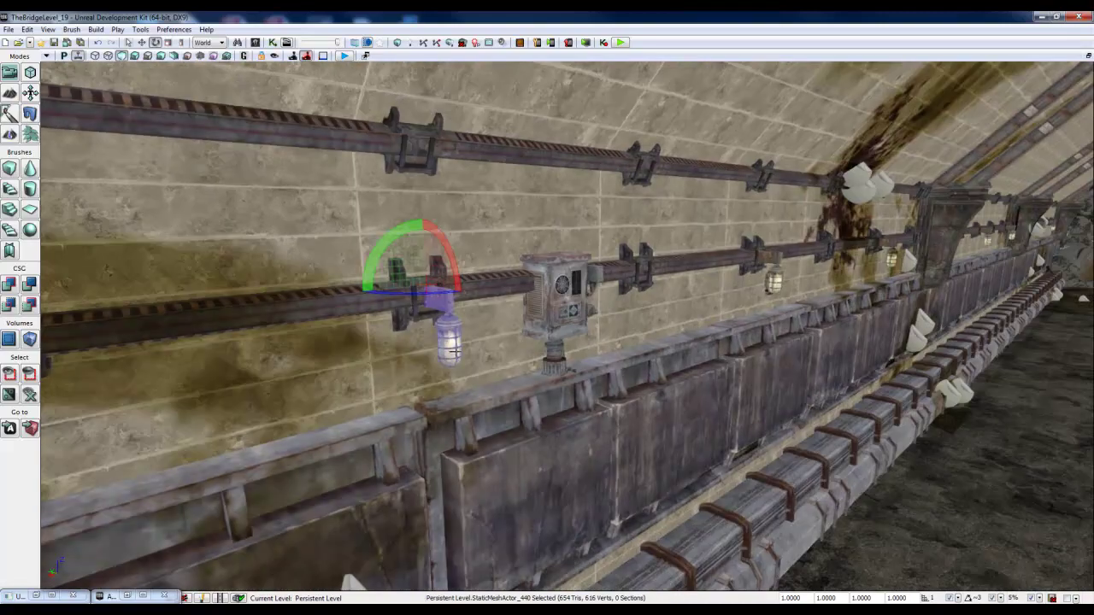
key(w)
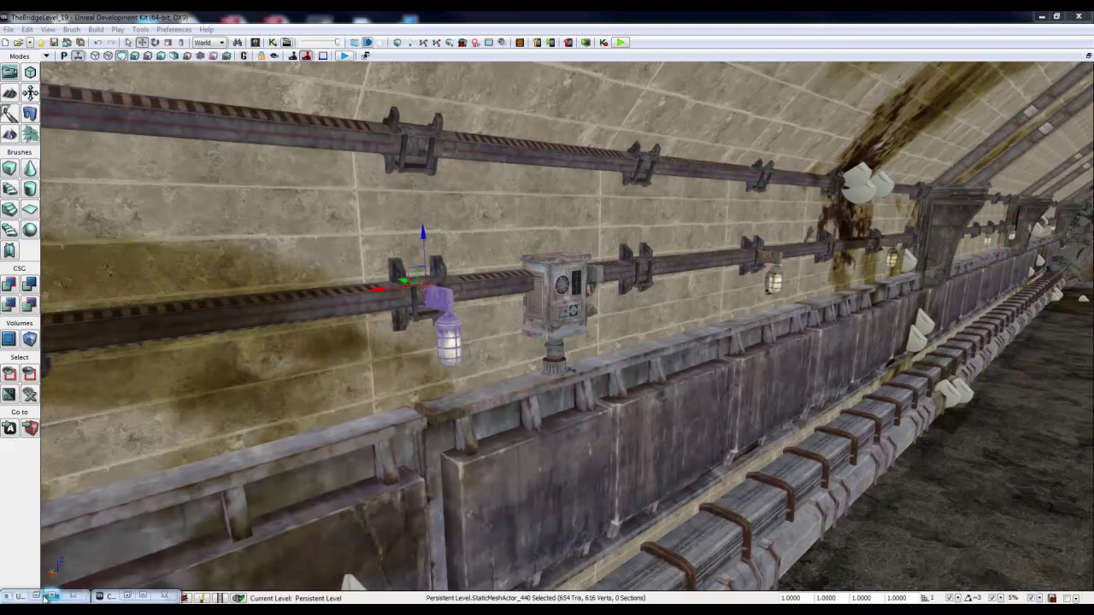
Place a PointLight from the Actor Classes list onto the wall lamp, keeping the viewport clear of the browser window.
click(109, 596)
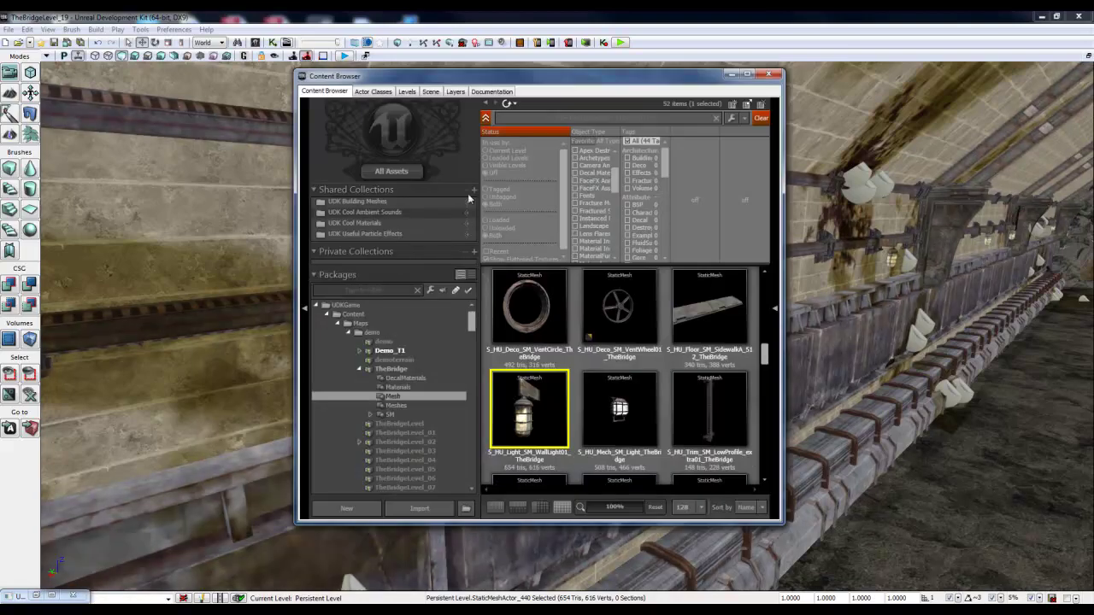
click(370, 94)
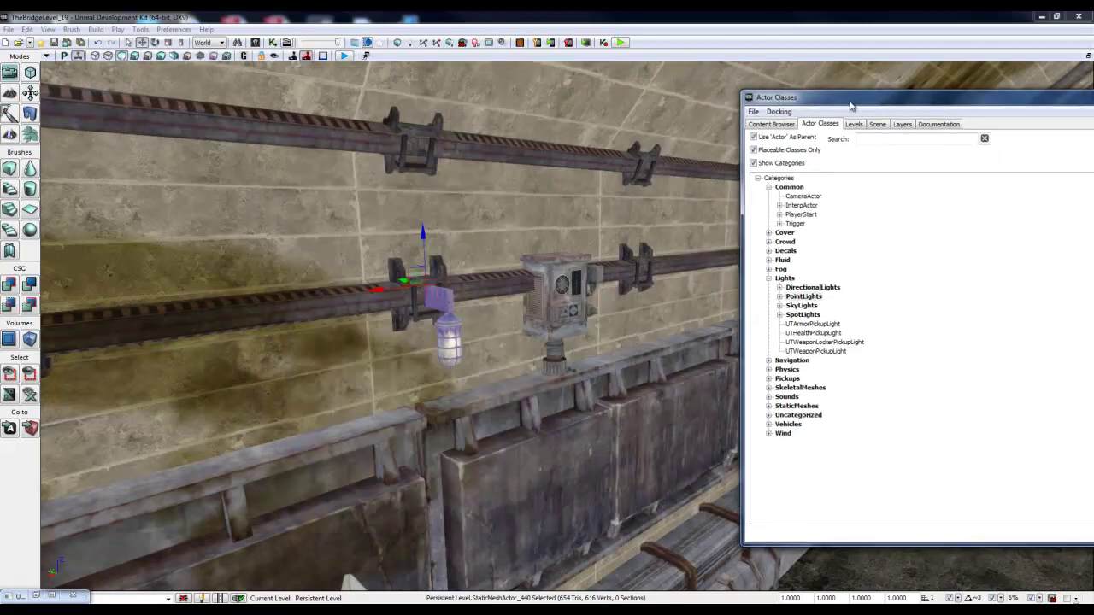
click(772, 298)
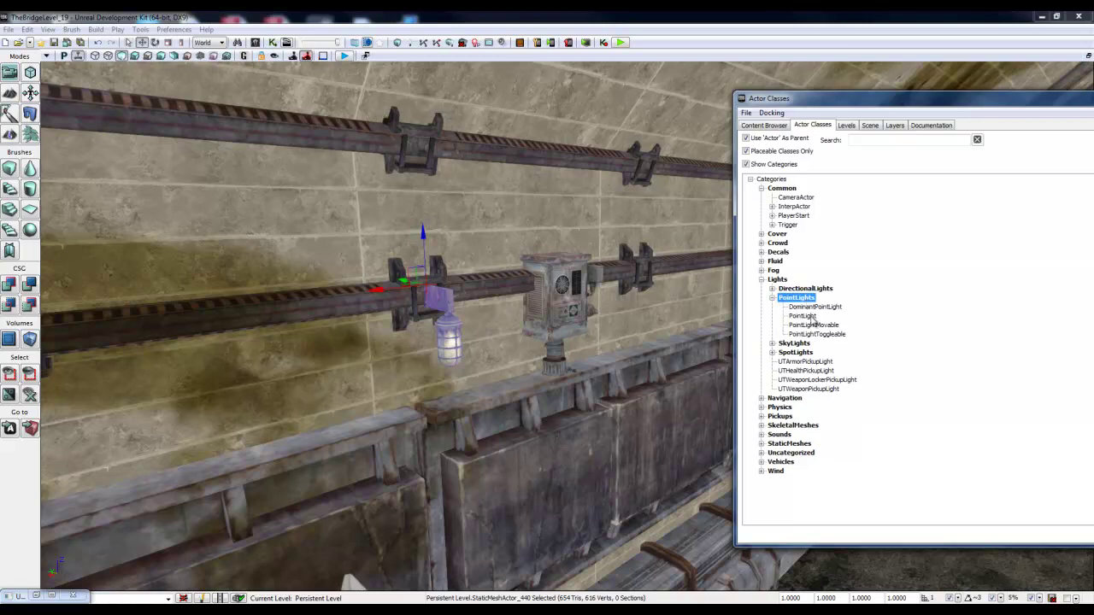
click(810, 308)
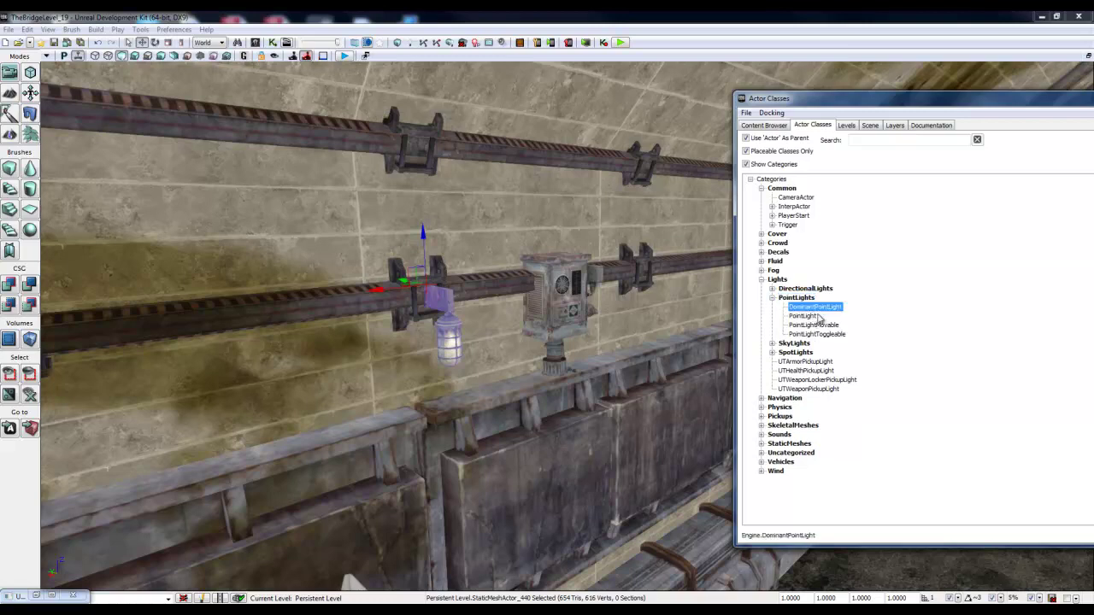
click(818, 316)
drag(871, 108, 1015, 115)
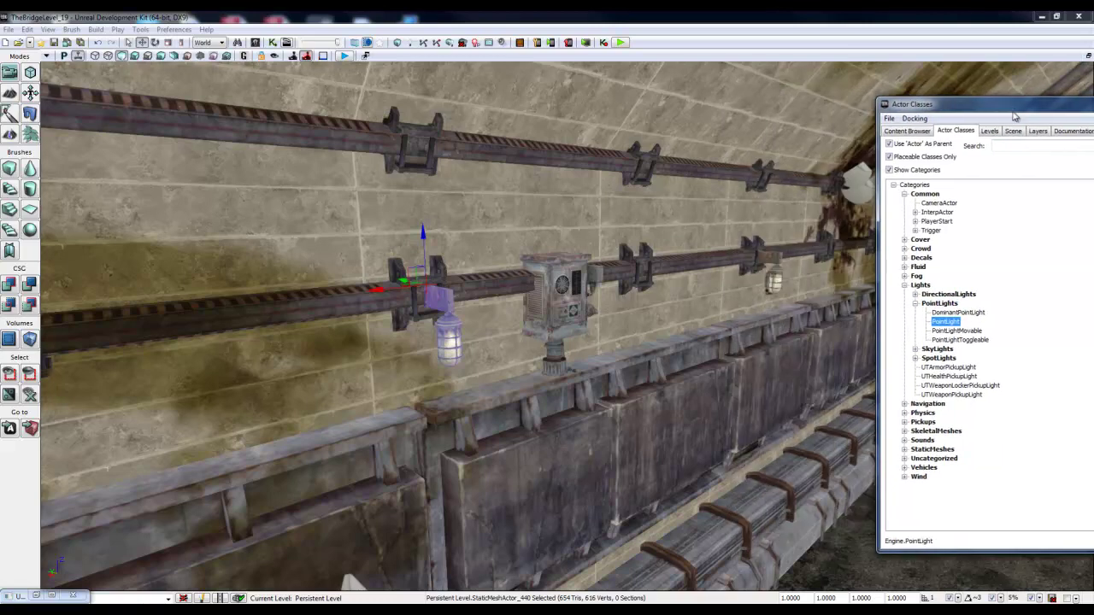
drag(947, 322, 643, 362)
drag(456, 357, 451, 346)
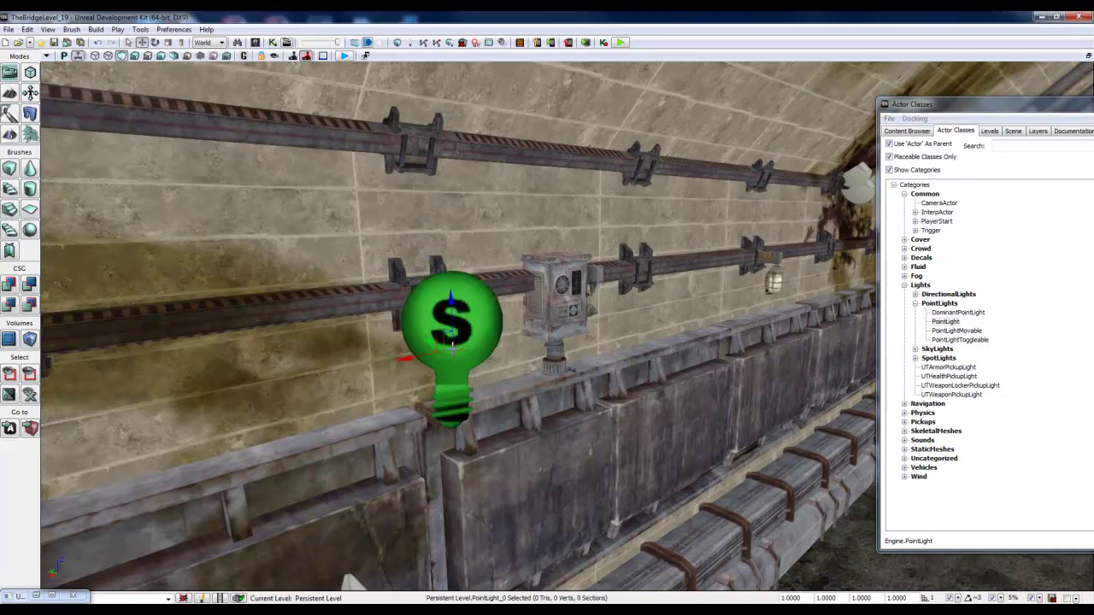
drag(1022, 108, 966, 122)
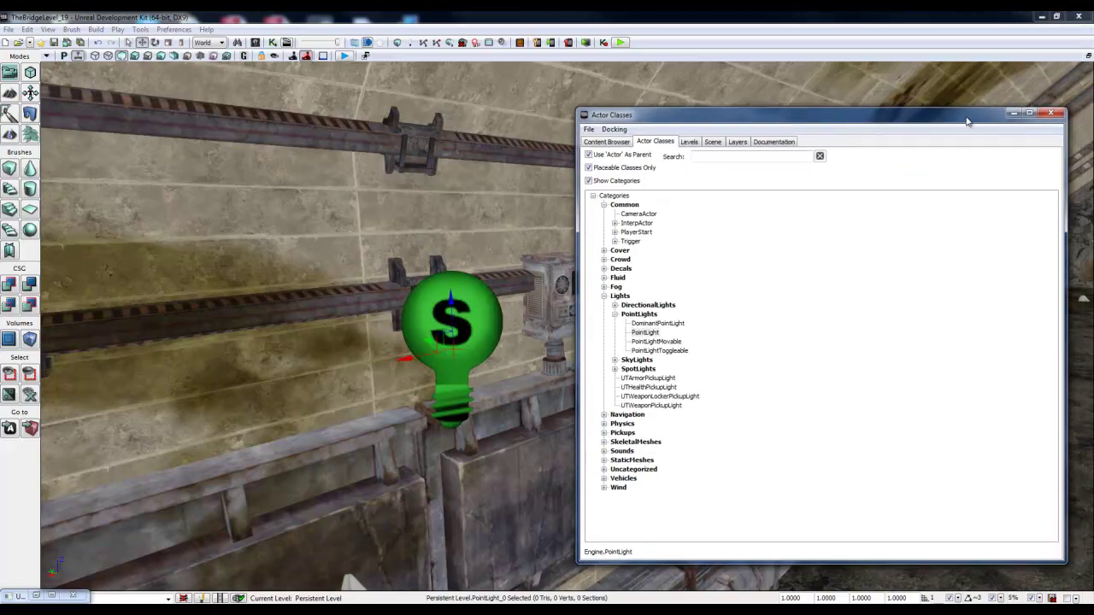
click(1013, 112)
Move the point light sideways along the wall so it lines up with the lamp's bulb.
right_drag(590, 324, 205, 176)
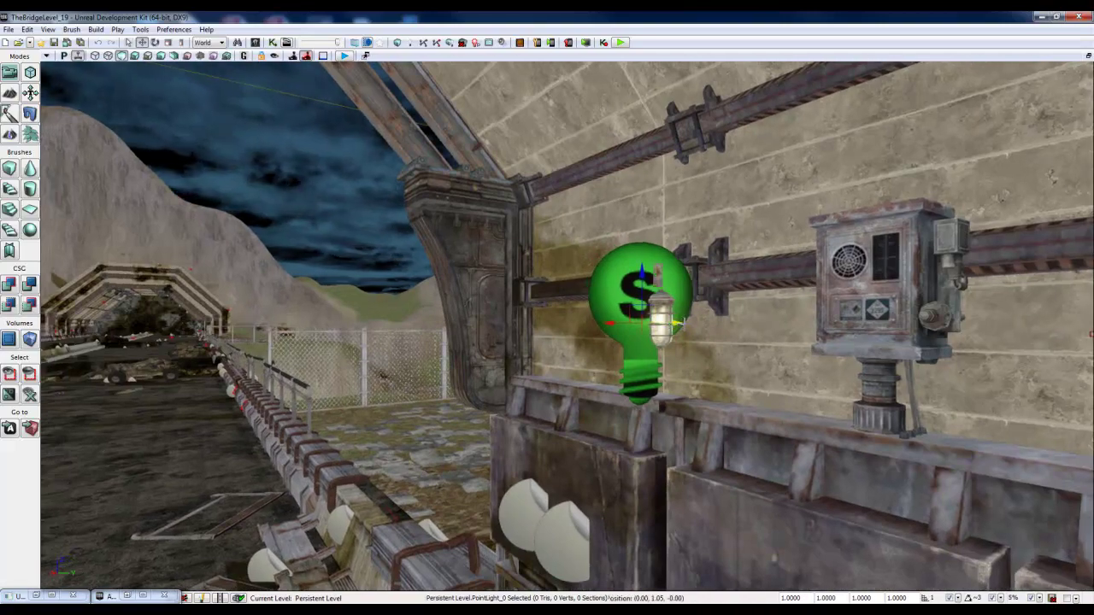
mouse_move(727, 351)
right_down()
mouse_move(864, 346)
mouse_move(727, 351)
right_up()
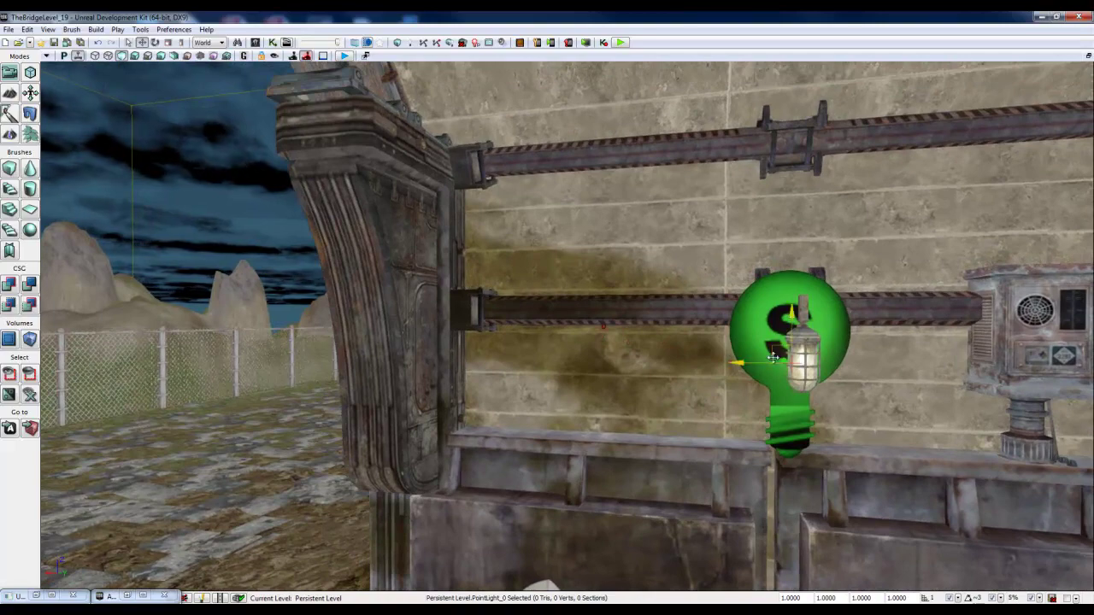
drag(740, 363, 757, 363)
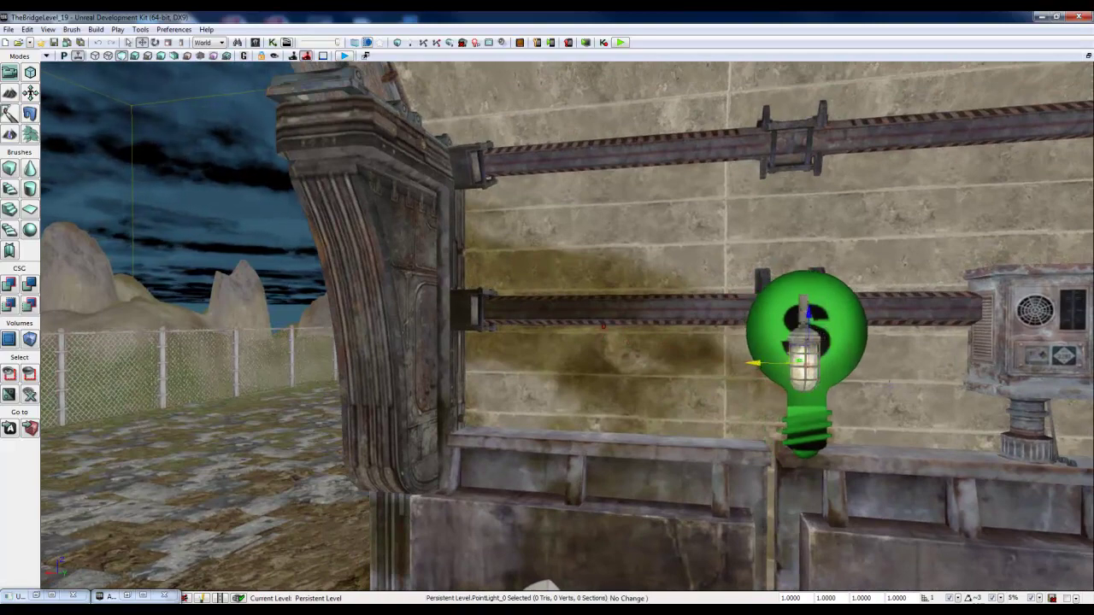
right_drag(757, 364, 598, 363)
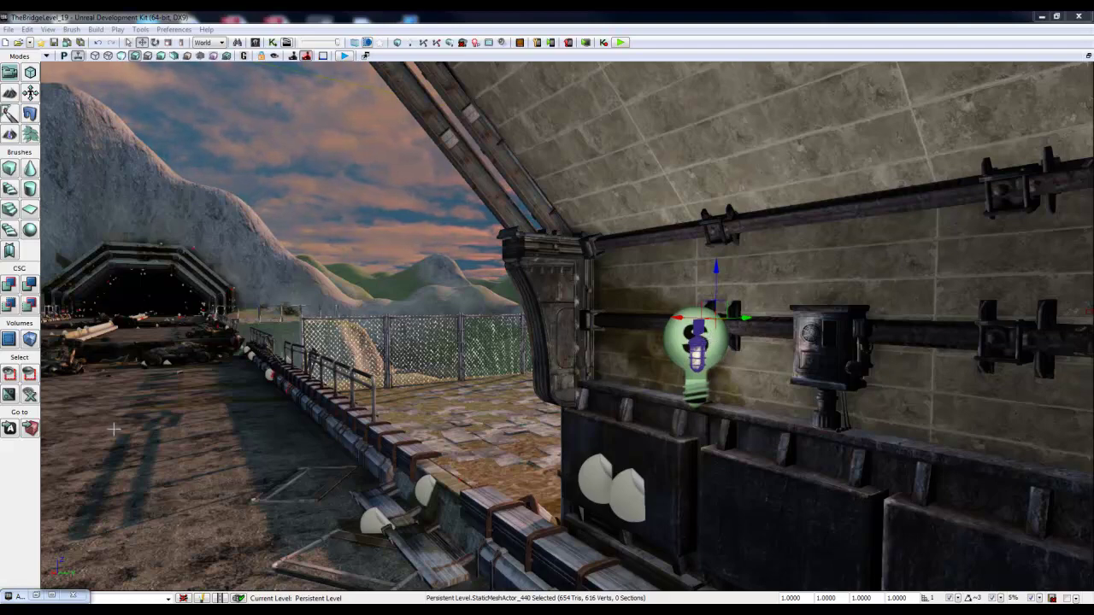
Select the point light inside the wall lamp and move it out in front of the lamp, away from the wall.
click(722, 343)
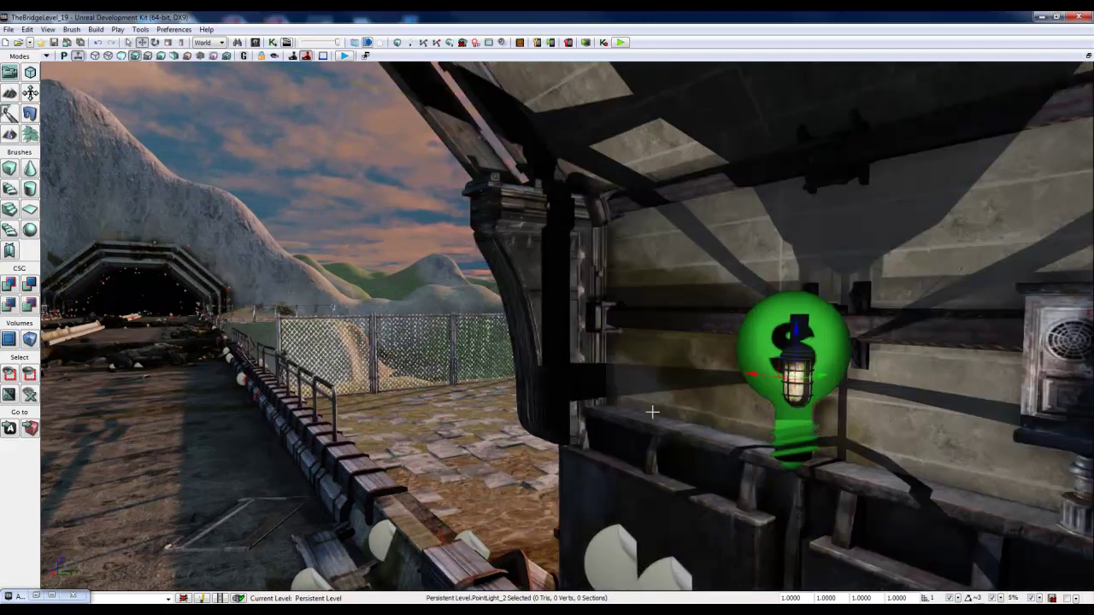
scroll(653, 410, up, 8)
scroll(686, 439, up, 5)
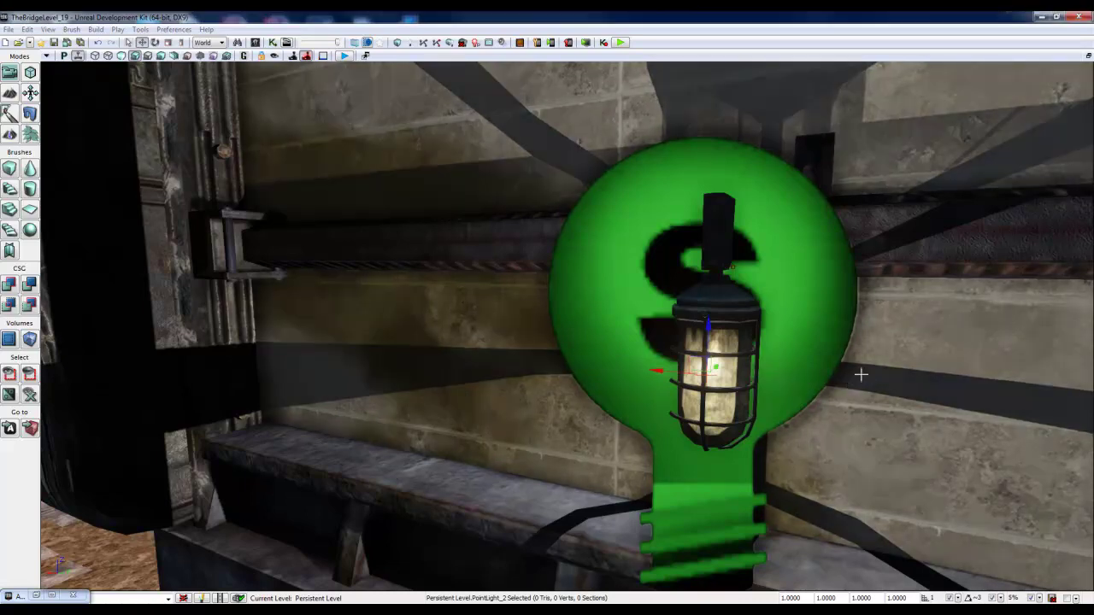
scroll(860, 374, down, 5)
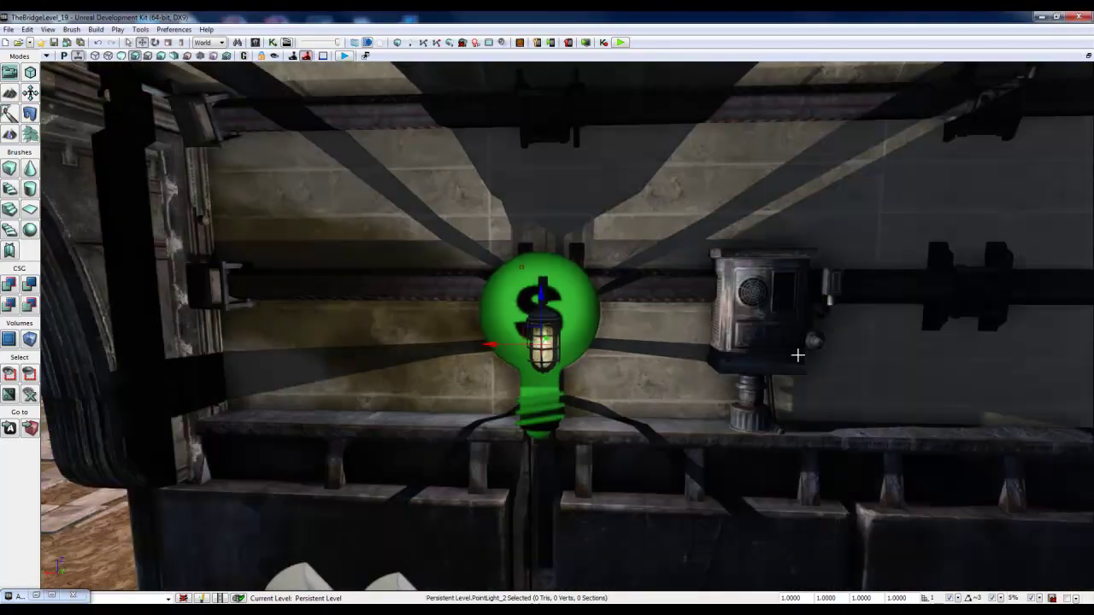
scroll(797, 355, up, 3)
drag(797, 354, 478, 359)
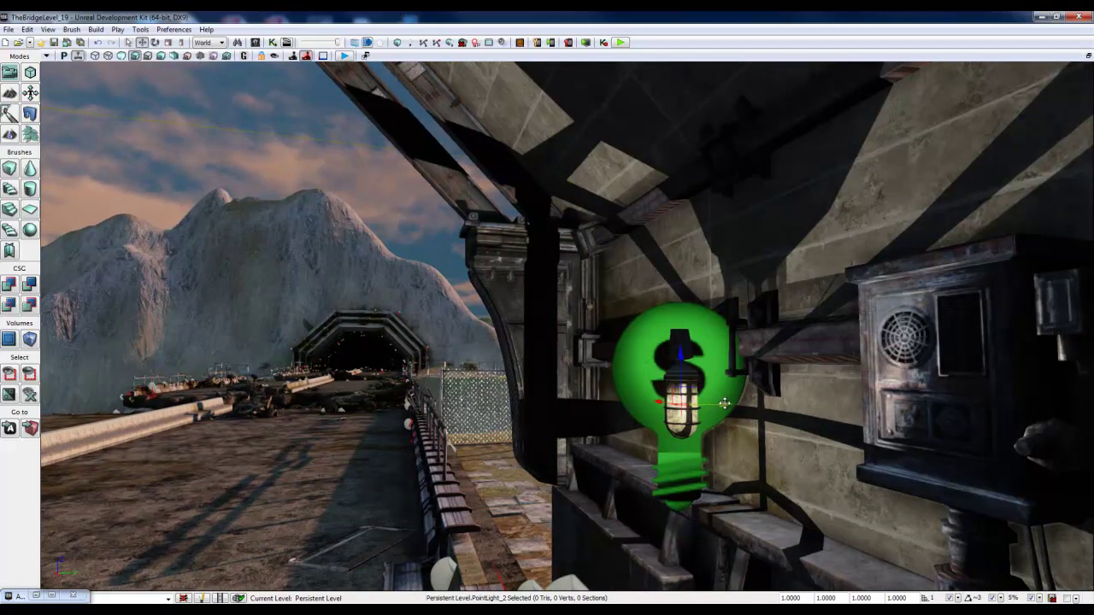
drag(725, 405, 682, 407)
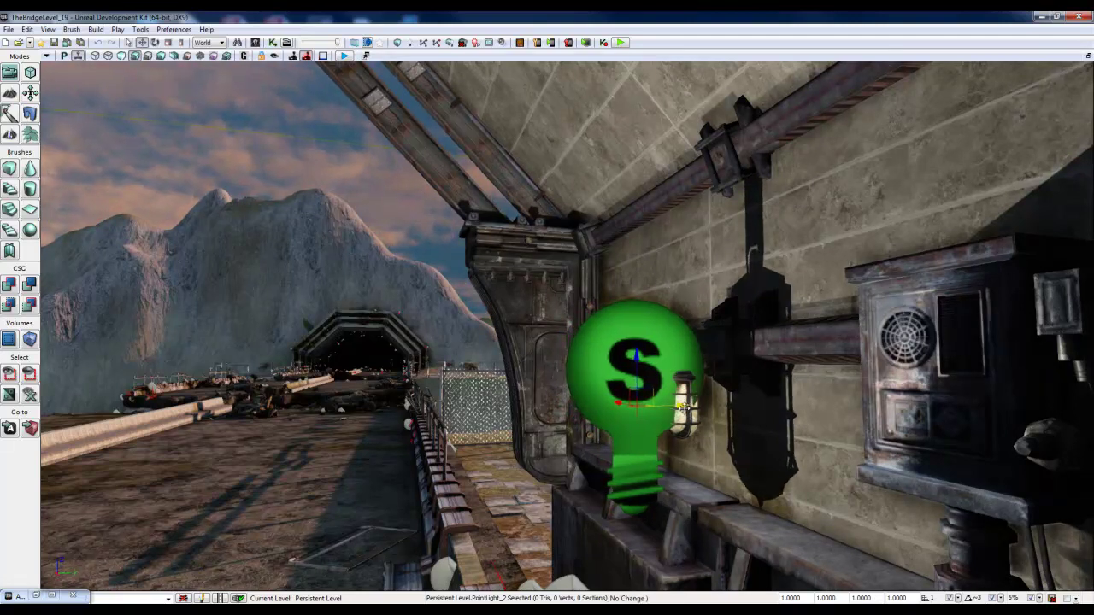
Open the properties of the point light in front of the wall lamp.
click(688, 422)
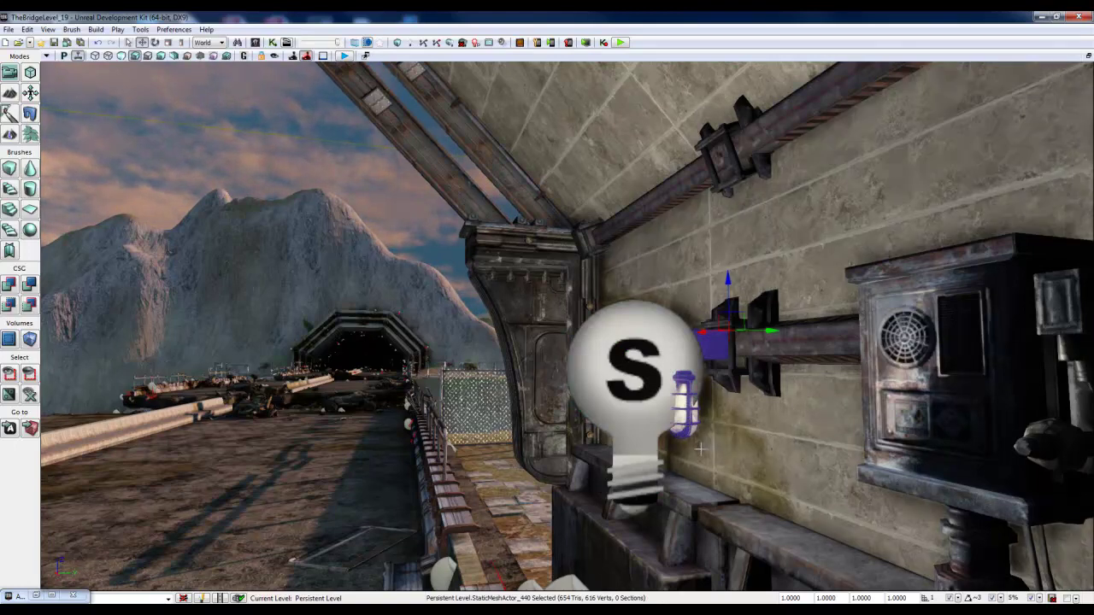
click(636, 385)
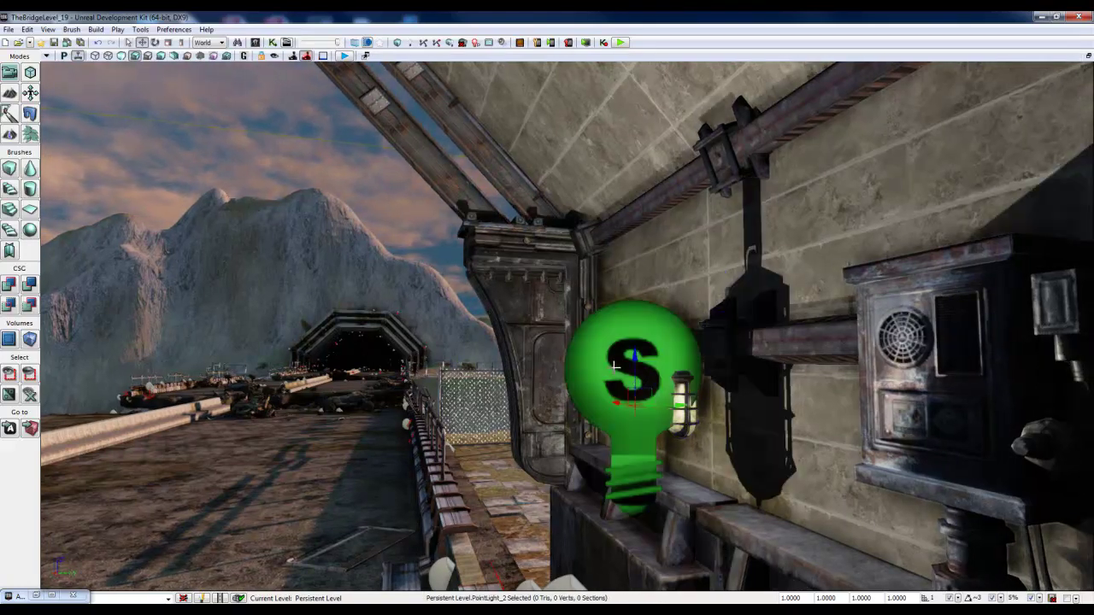
double_click(614, 366)
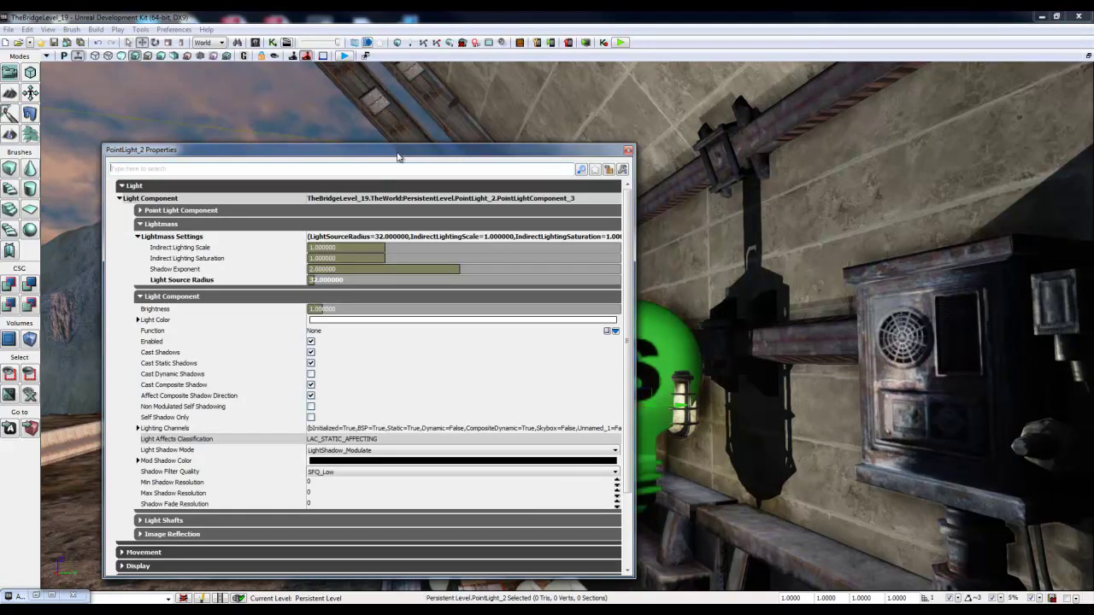
Reposition and narrow the point light's properties window so the light and wall lamp stay visible beside it.
drag(397, 156, 357, 88)
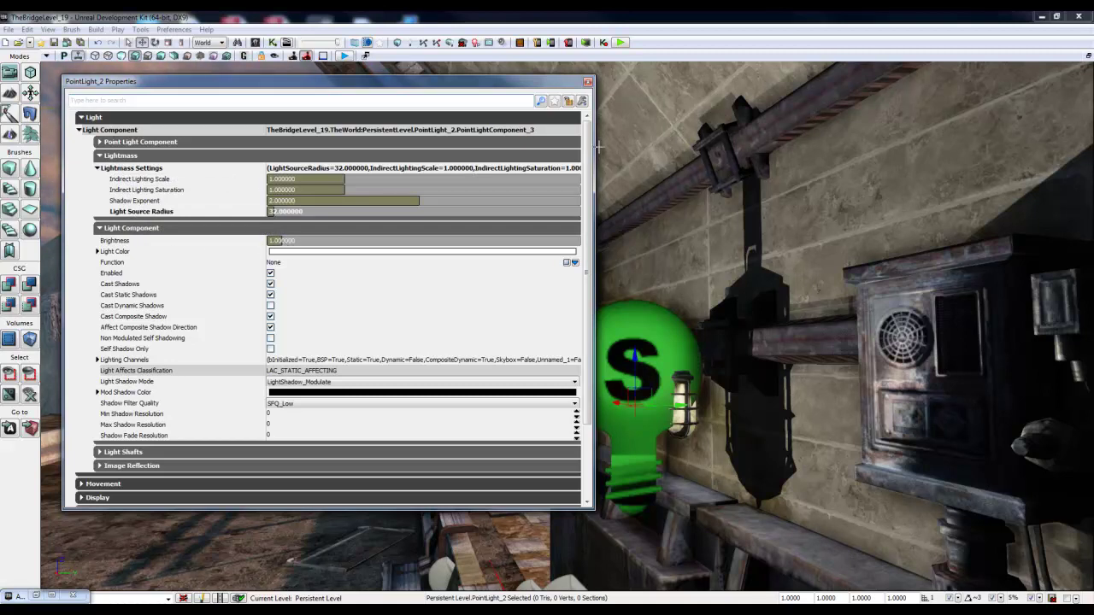
drag(594, 146, 414, 150)
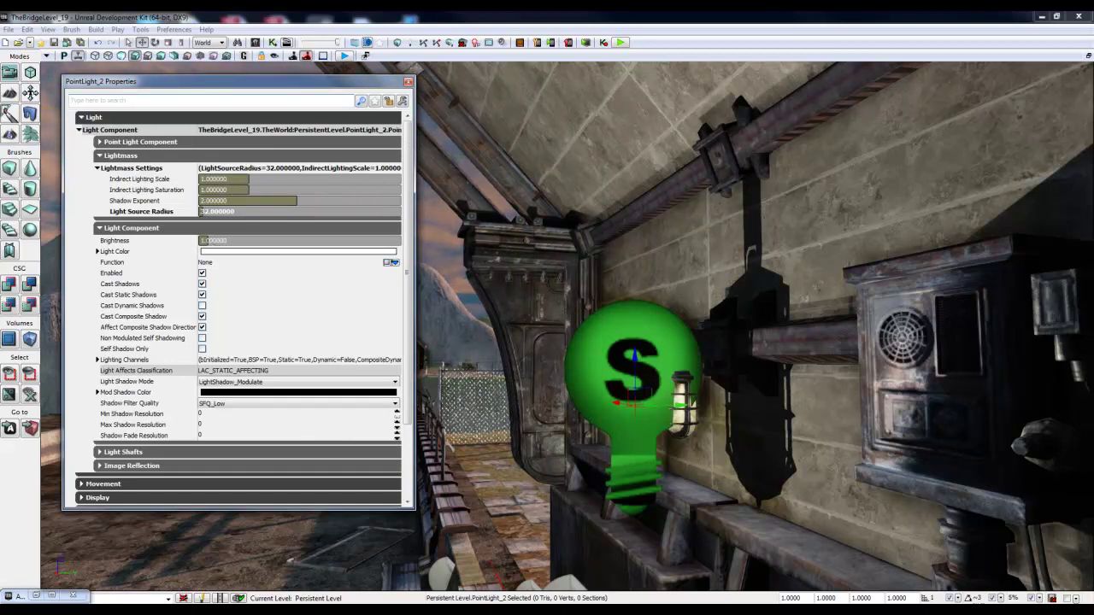
Try raising the point light's Brightness to about 3.15 and lowering it to about 0.28, checking the effect on the wall.
drag(212, 240, 231, 238)
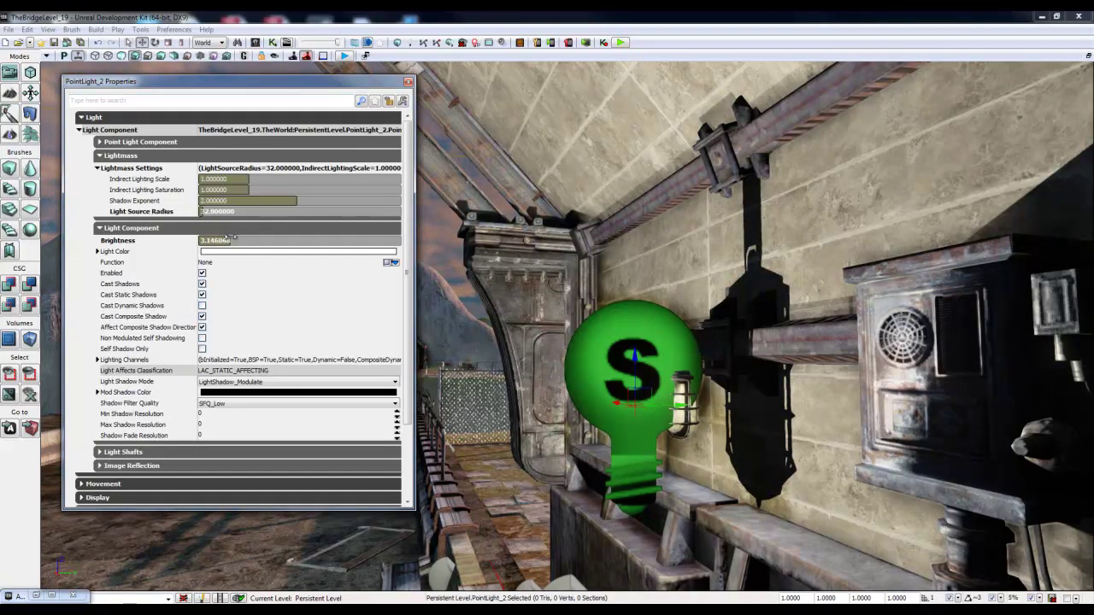
drag(229, 238, 201, 238)
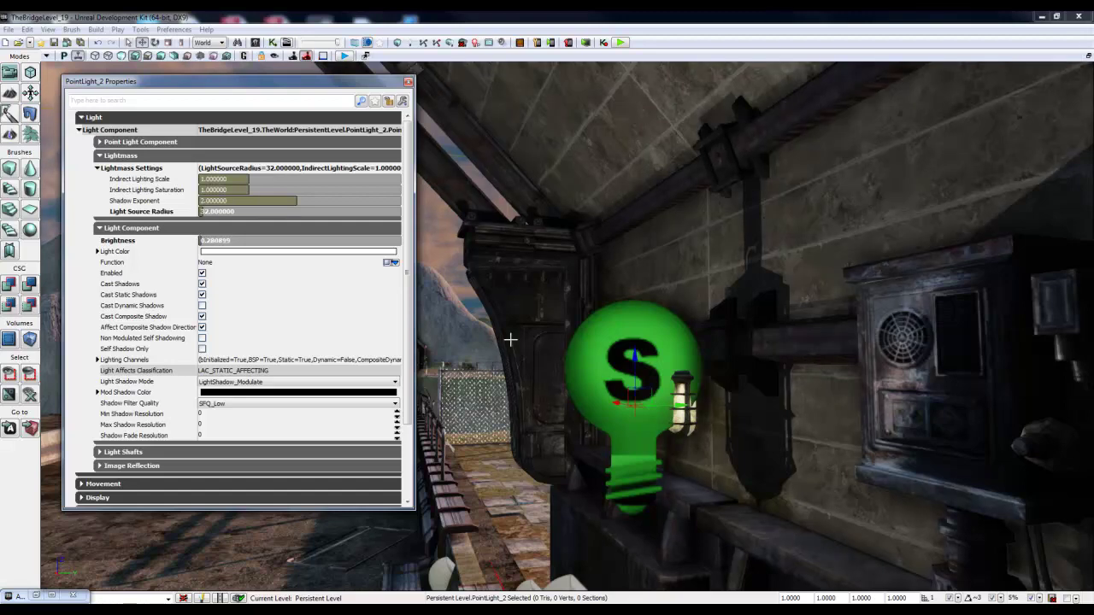
right_drag(510, 339, 354, 326)
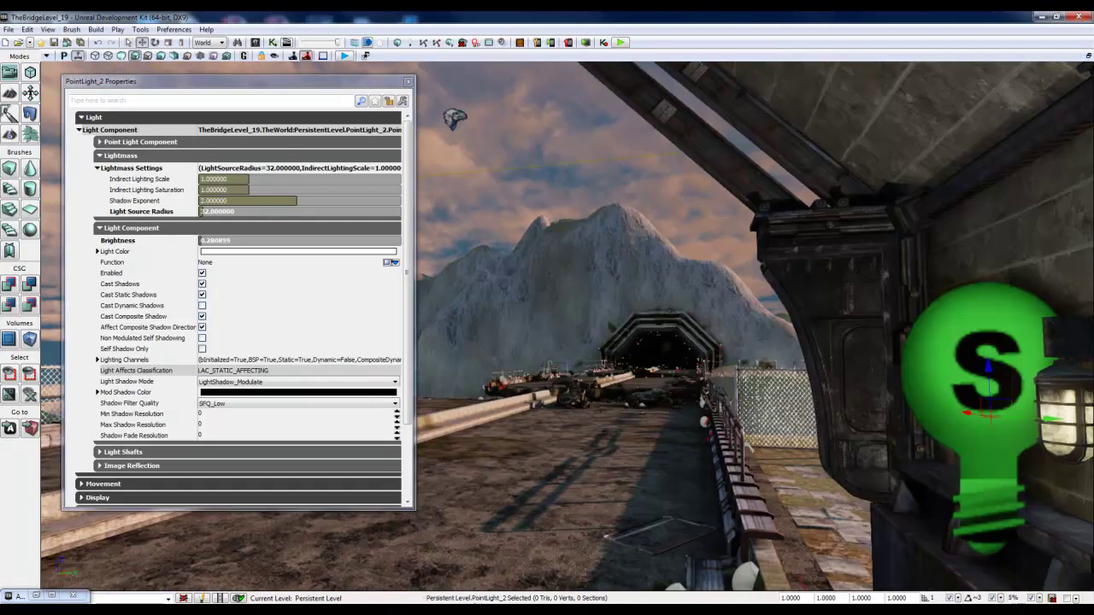
right_drag(547, 325, 700, 325)
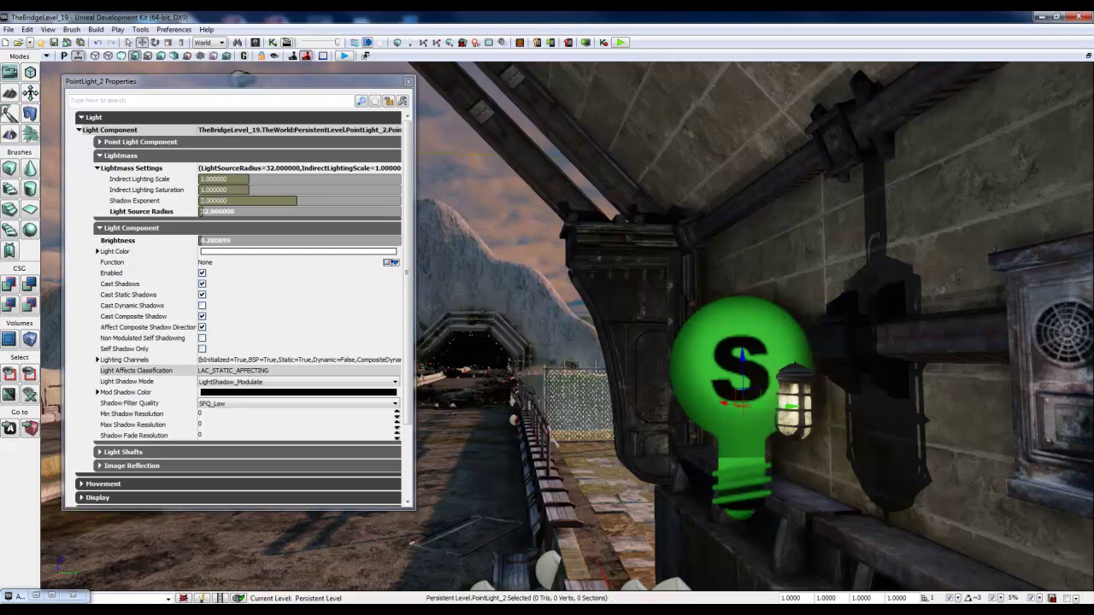
Set the point light's Brightness to 0.1 and check how dim the wall around the lamp looks.
click(212, 240)
text(.)
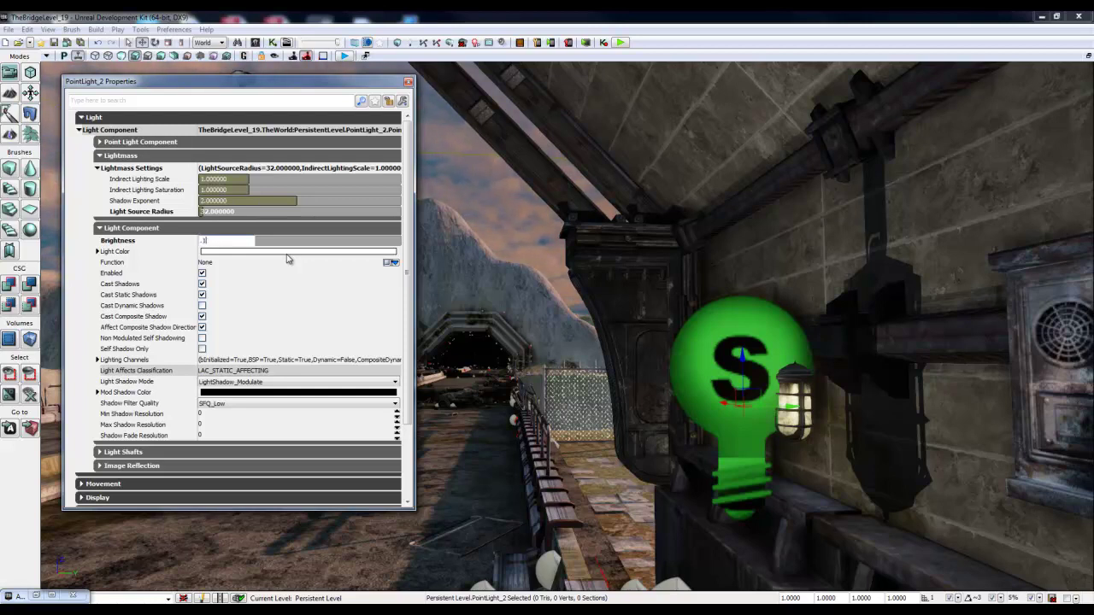
text(1)
key(Return)
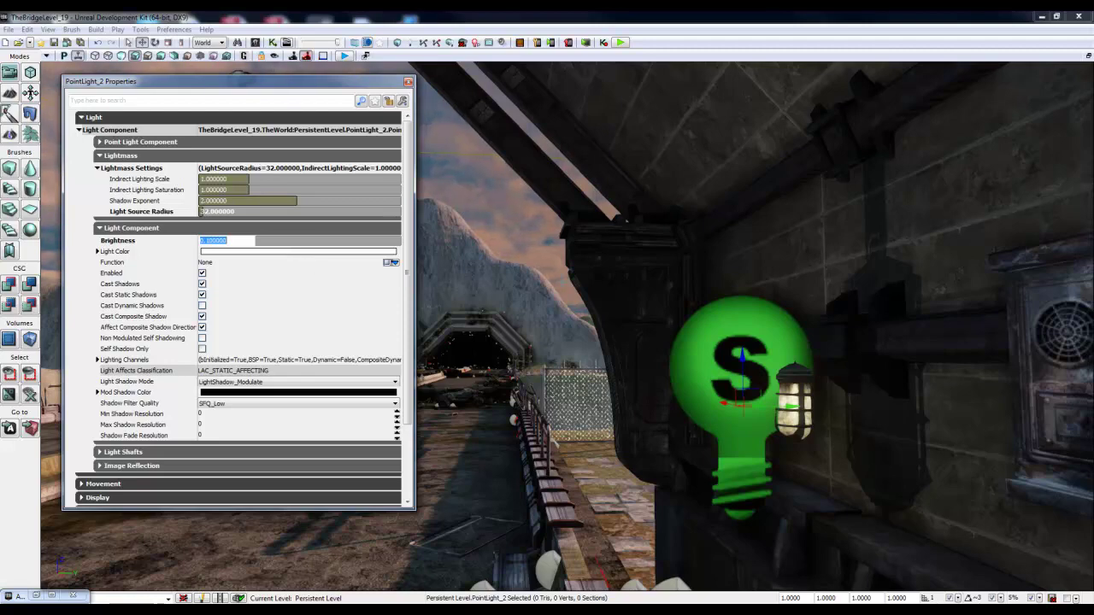
mouse_move(434, 282)
right_down()
mouse_move(1008, 285)
mouse_move(434, 282)
right_up()
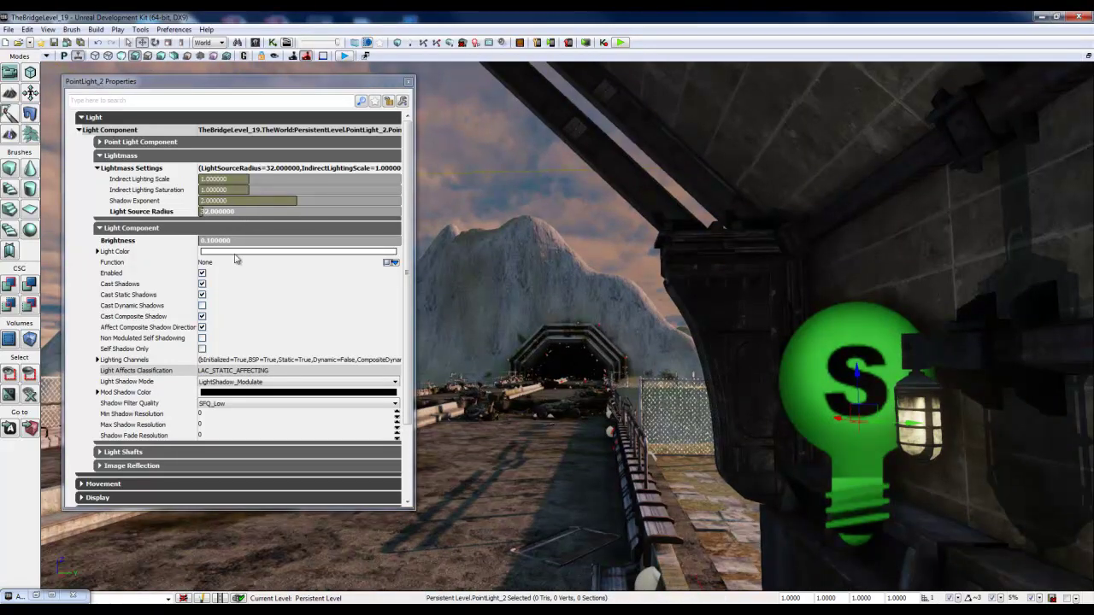
Set the point light's Brightness to 0.2.
click(243, 240)
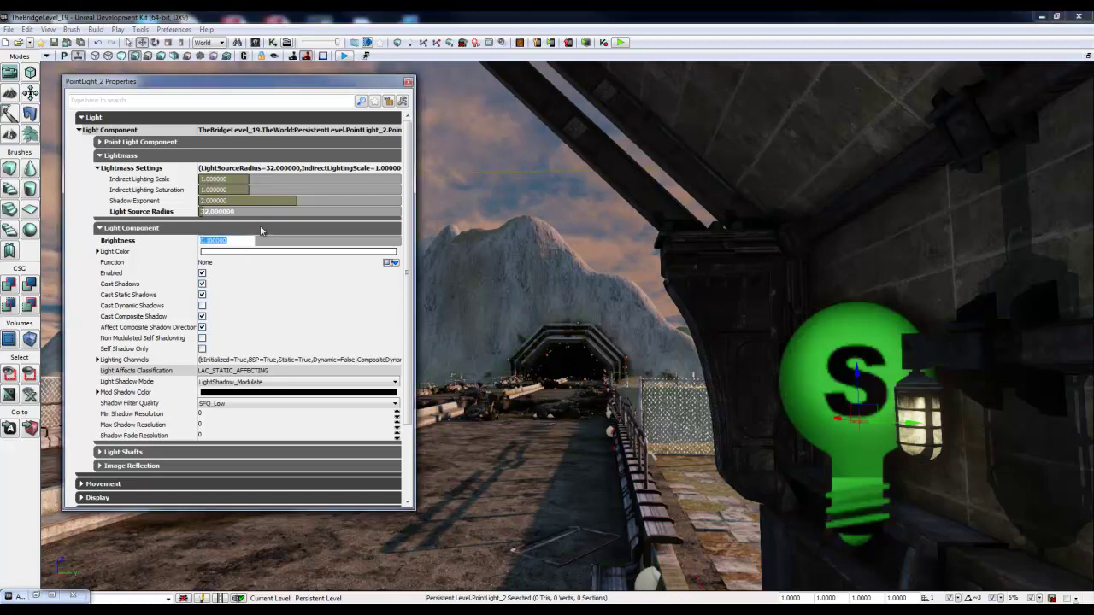
text(0.2)
key(Return)
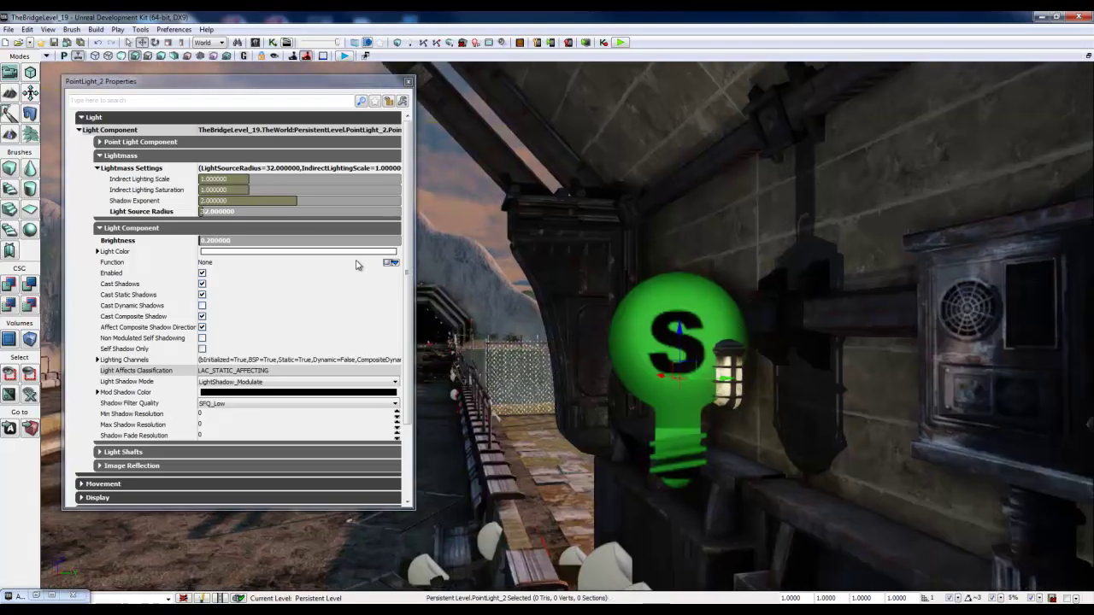
Select the point light in front of the wall lamp and move it back toward the wall, into the lamp.
click(672, 352)
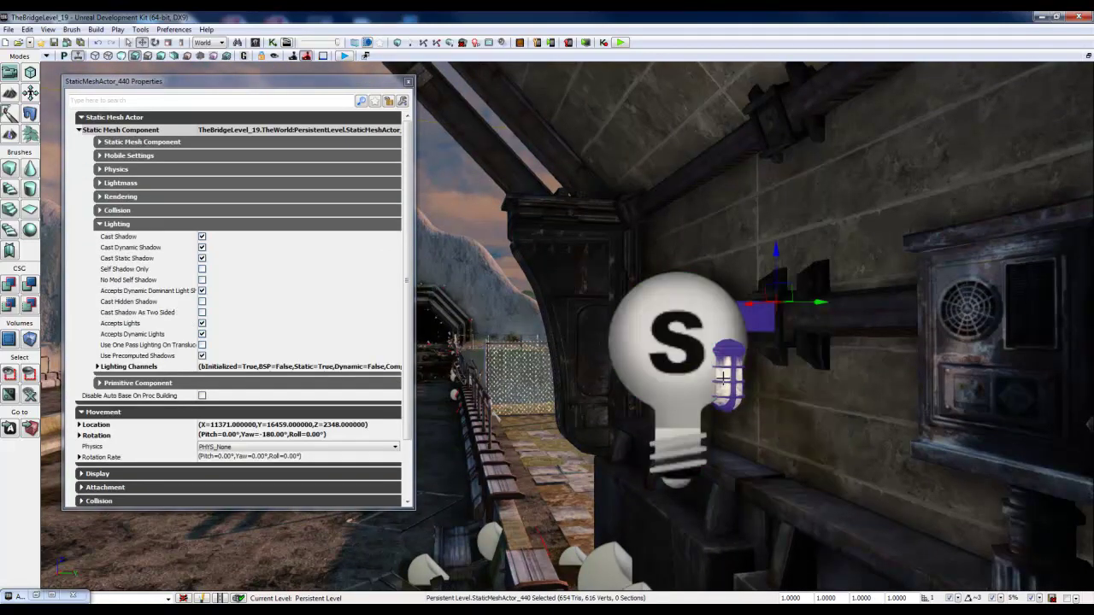
click(672, 353)
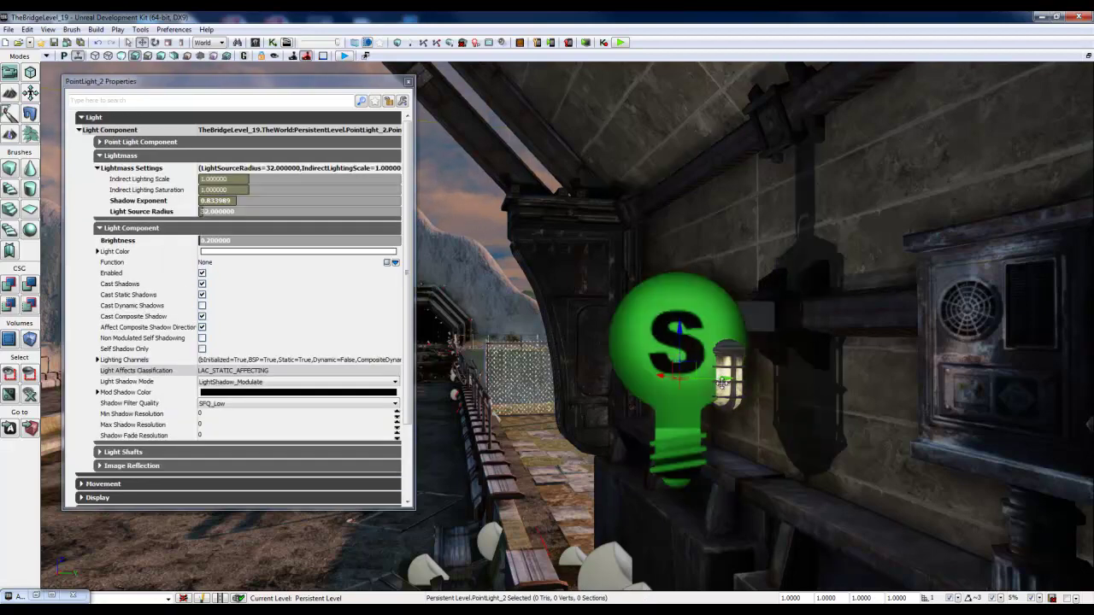
drag(727, 380, 762, 380)
Reset the point light's Shadow Exponent and Light Source Radius to their default values.
click(140, 202)
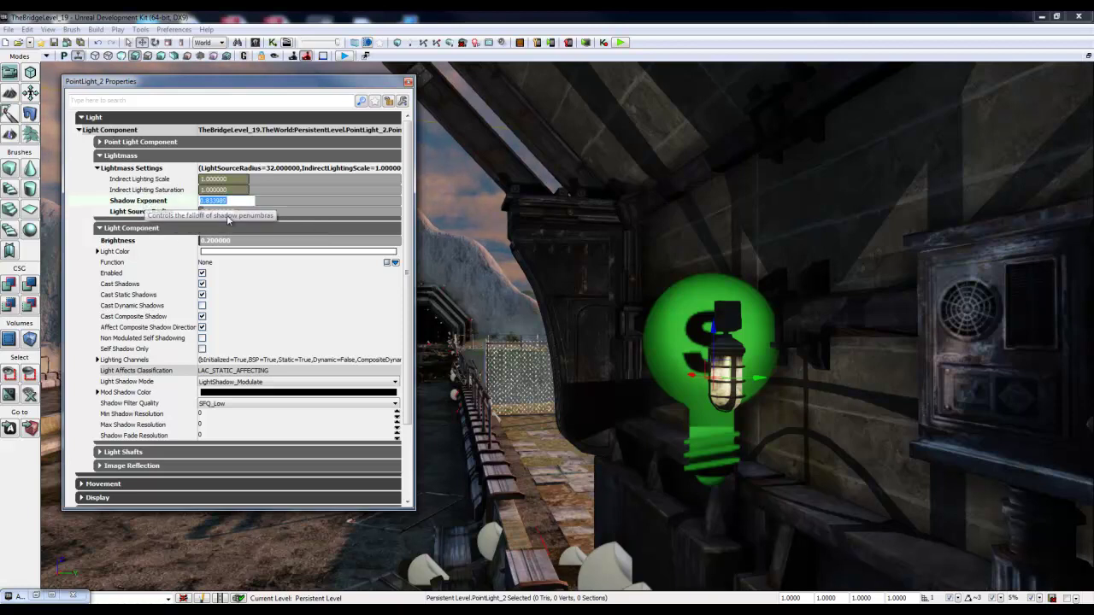
right_click(154, 202)
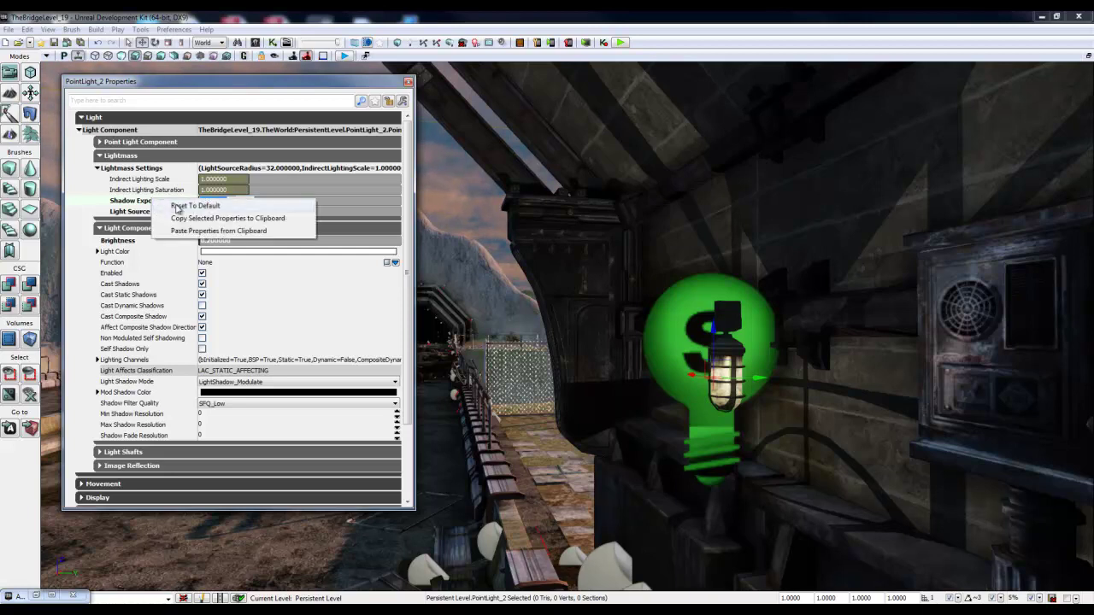
click(177, 207)
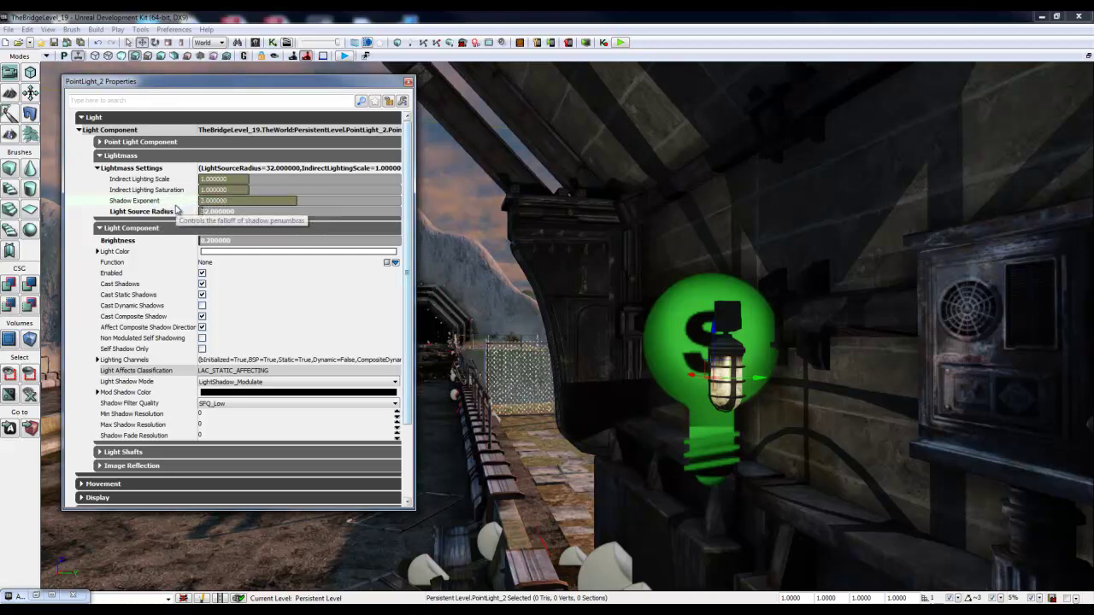
right_click(164, 215)
click(193, 220)
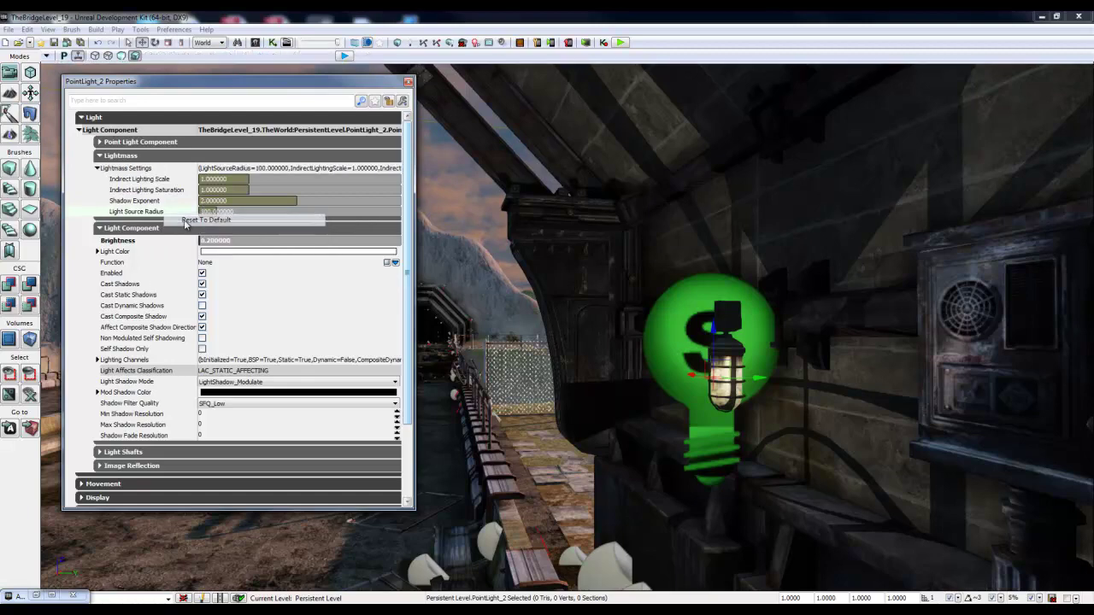
Try a higher Shadow Exponent on the point light and reset it to its default.
drag(778, 341, 443, 286)
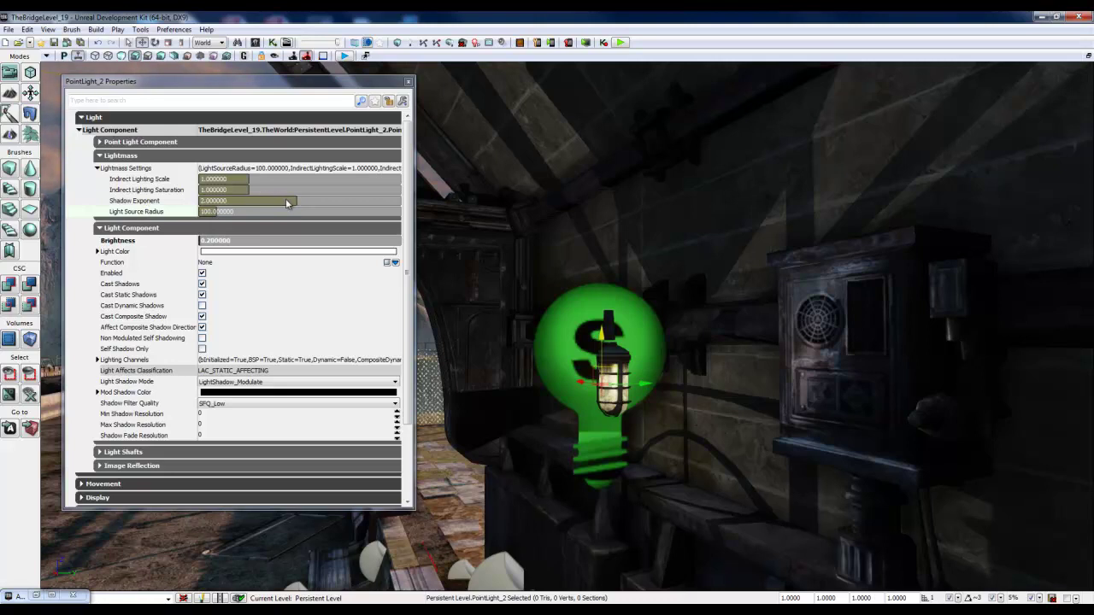
drag(291, 201, 329, 202)
right_click(151, 202)
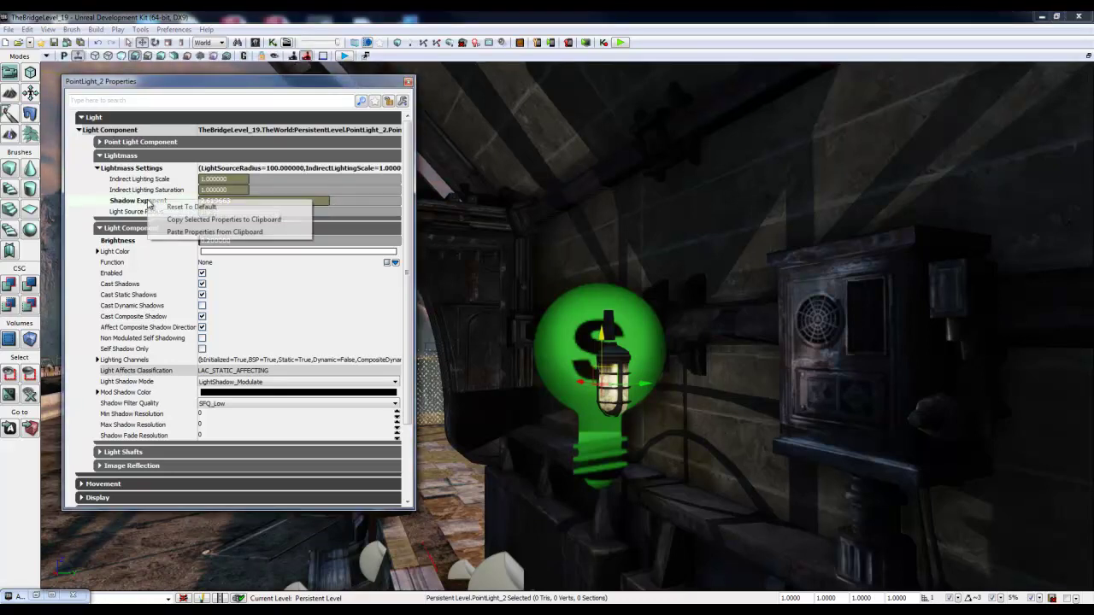
click(180, 207)
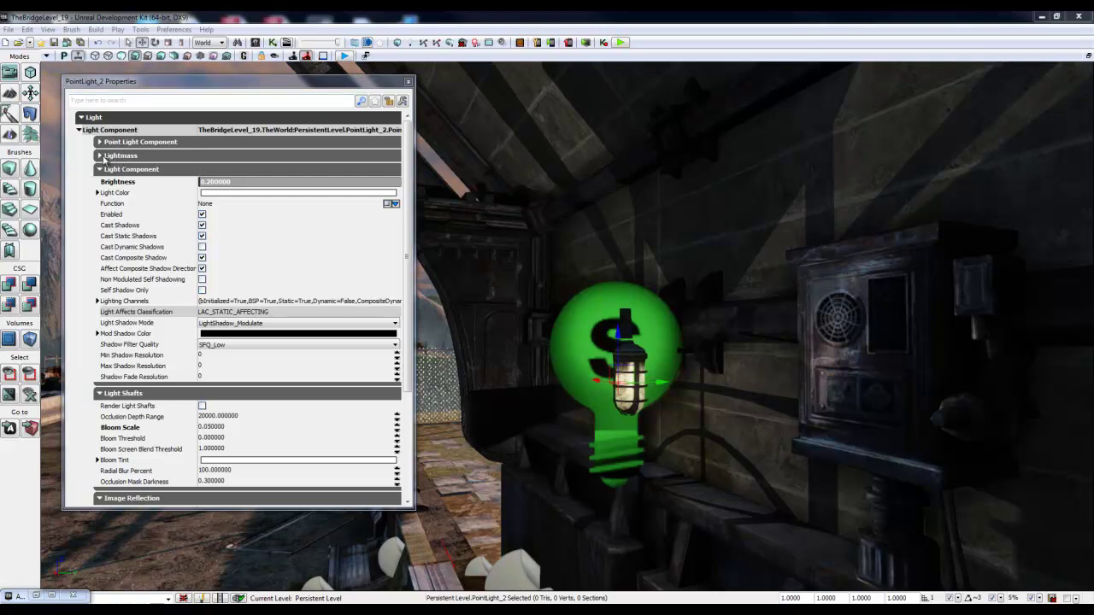
Expand the Point Light Component settings and set the light's Radius to 64.
click(100, 156)
click(100, 156)
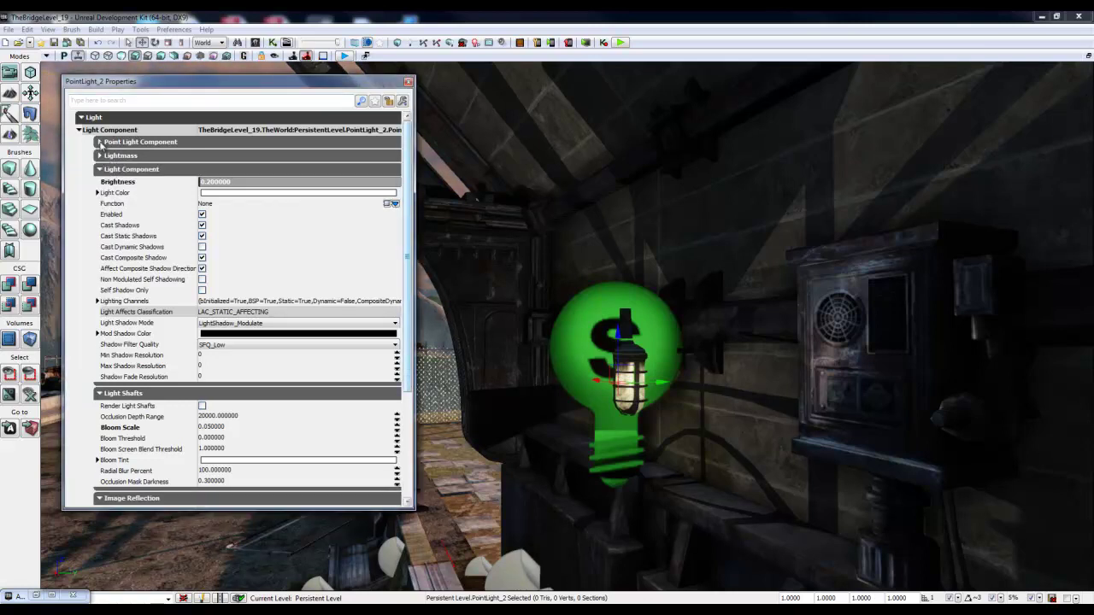
click(100, 142)
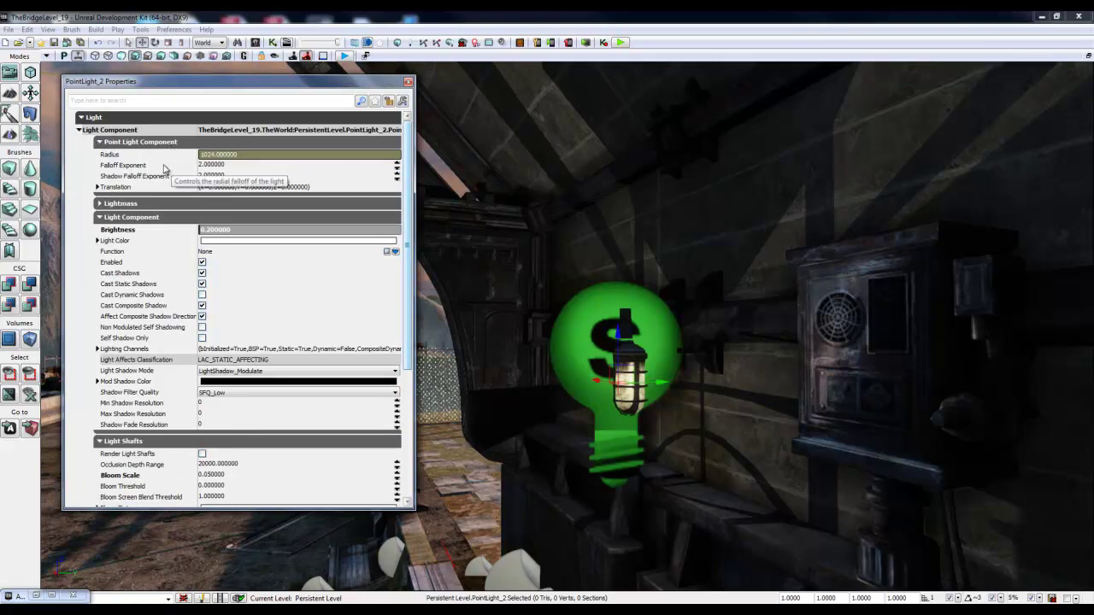
click(274, 160)
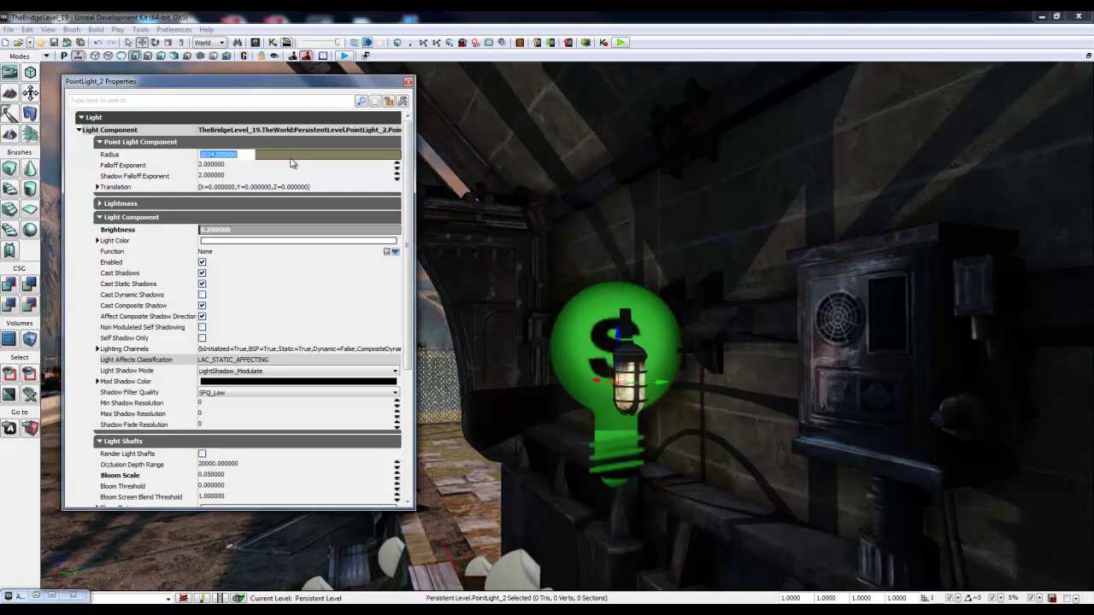
text(6)
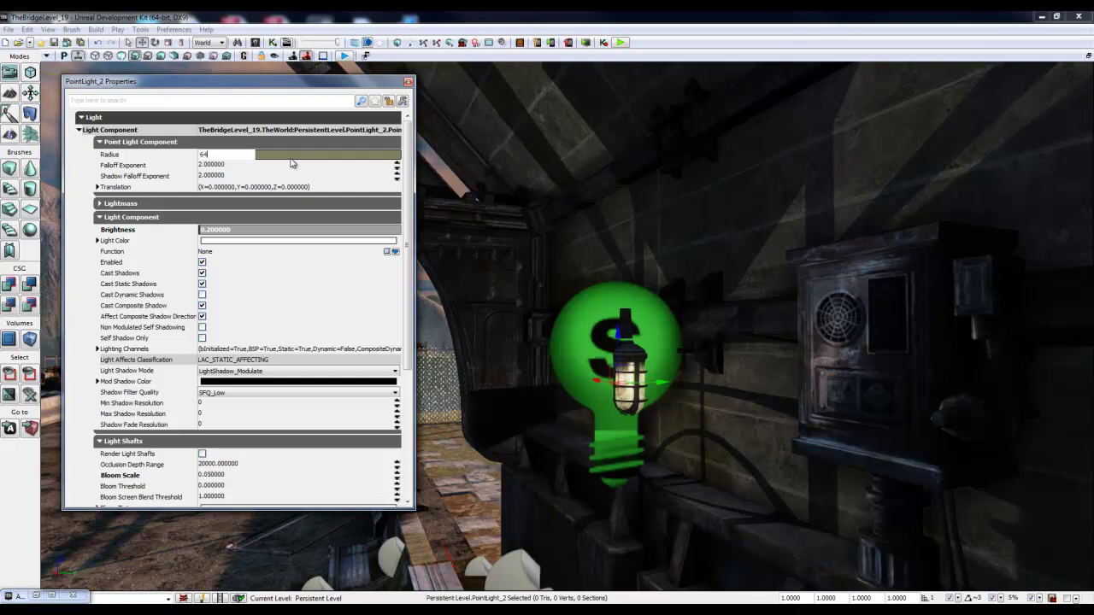
text(4)
key(Return)
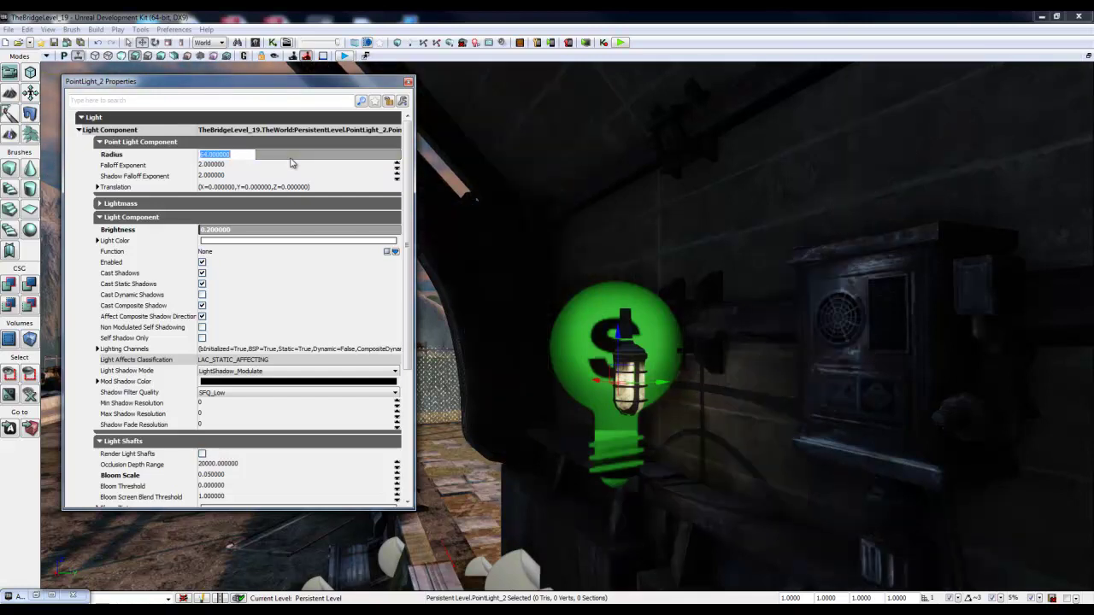
Try a Radius of 8 on the point light and reset the radius to its default.
right_drag(512, 209, 712, 343)
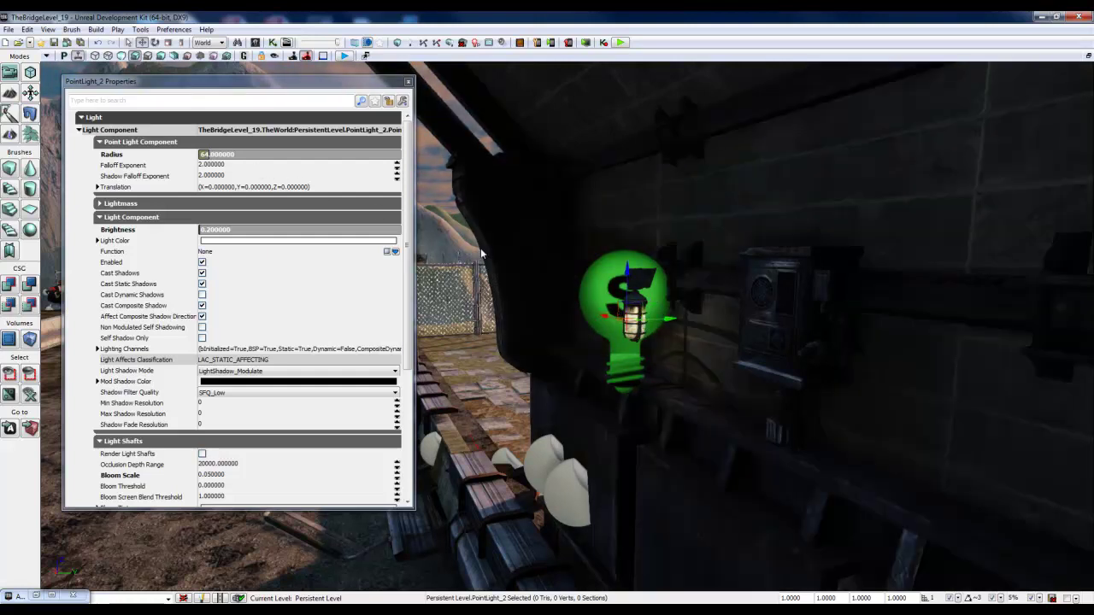
text(8)
key(Return)
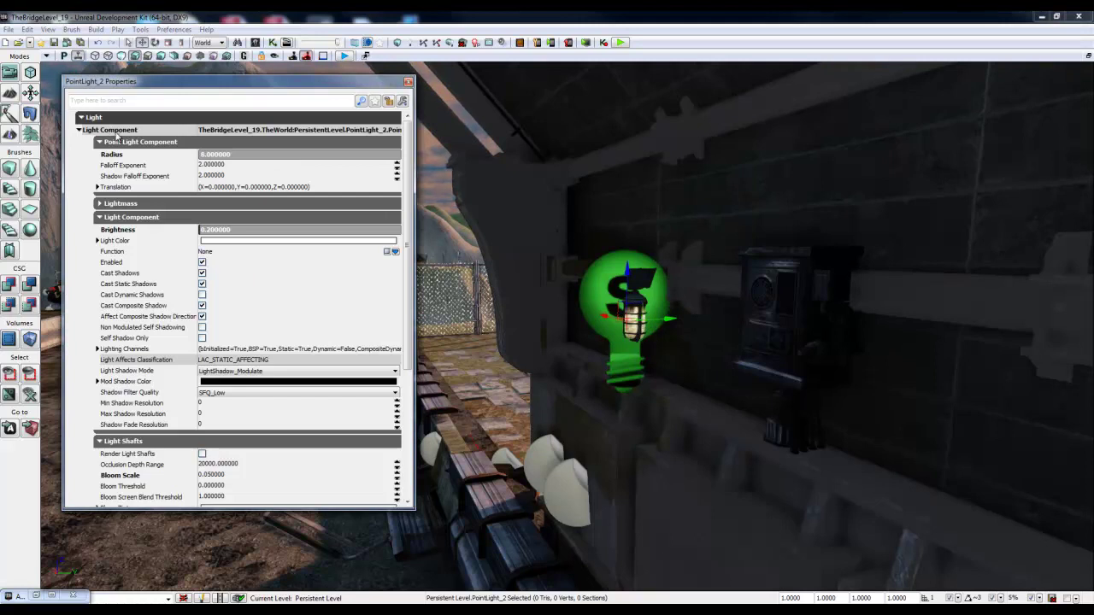
right_click(120, 160)
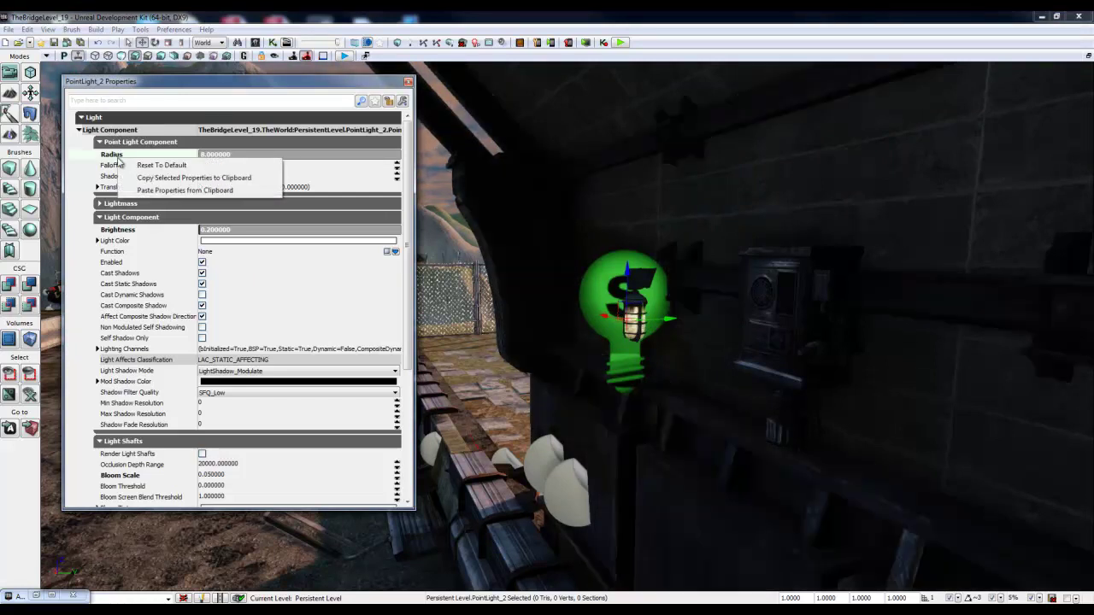
click(159, 166)
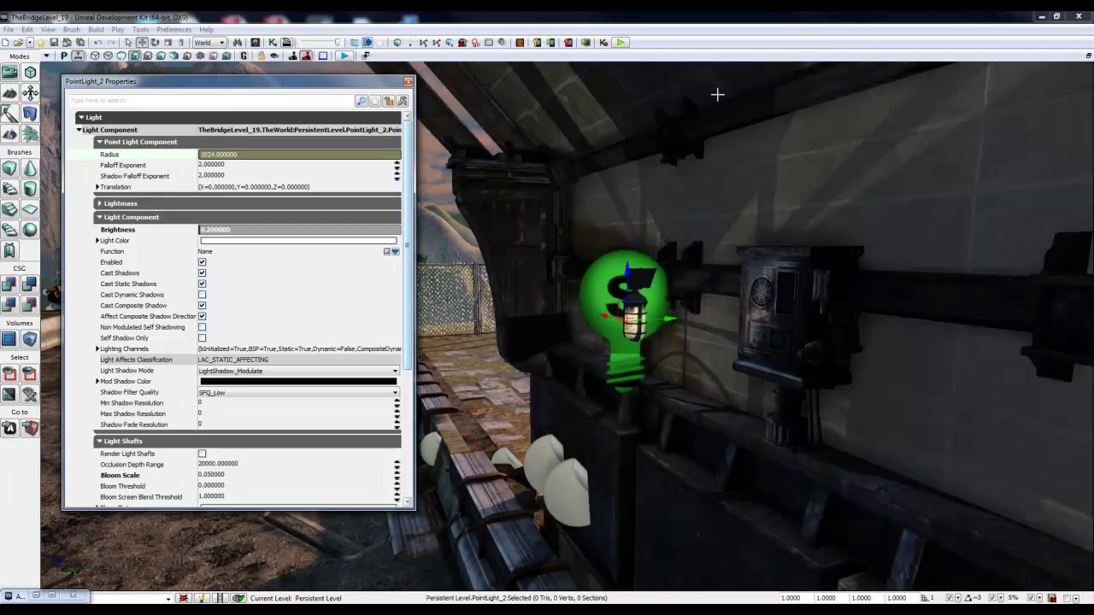
Change the point light's Radius from the default to 64 and show the viewport in game view without editor icons.
click(243, 158)
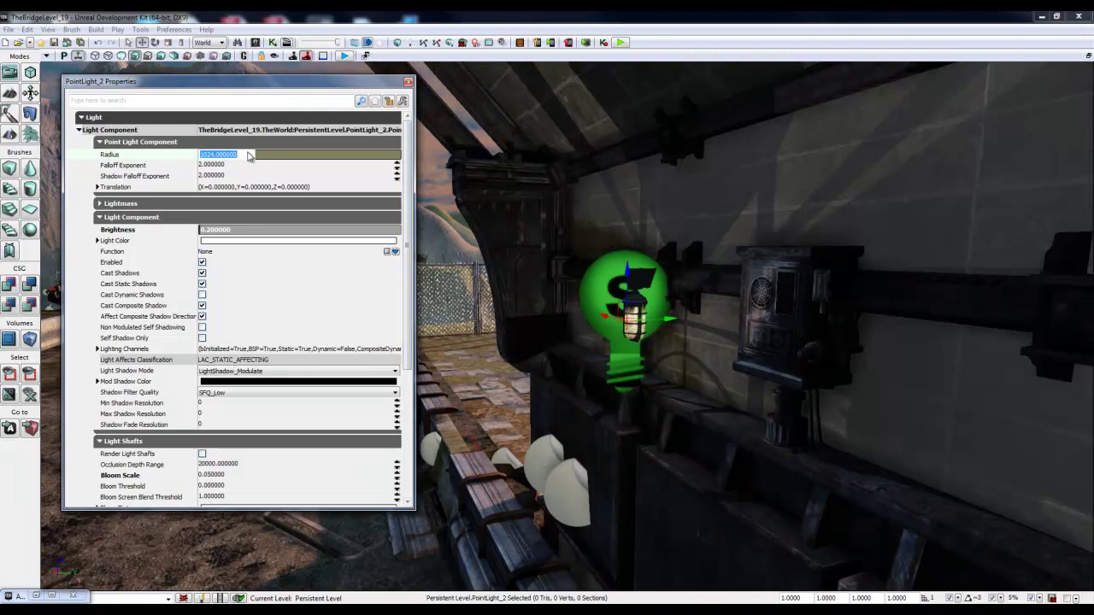
text(64)
key(Return)
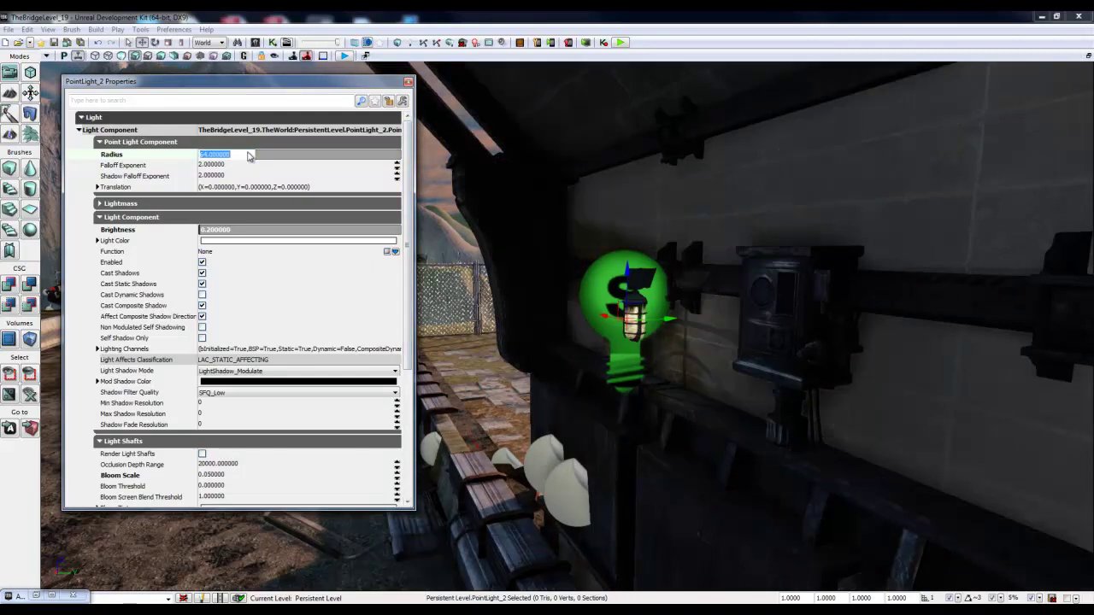
key(g)
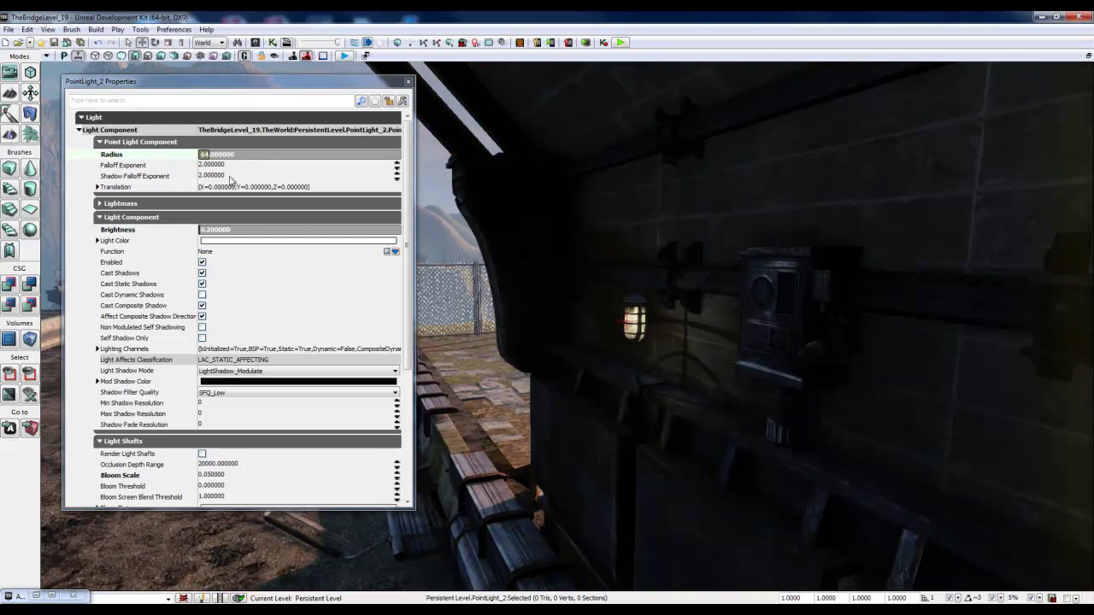
Examine the point light's Radius, Falloff Exponent and Shadow Falloff Exponent settings.
click(242, 155)
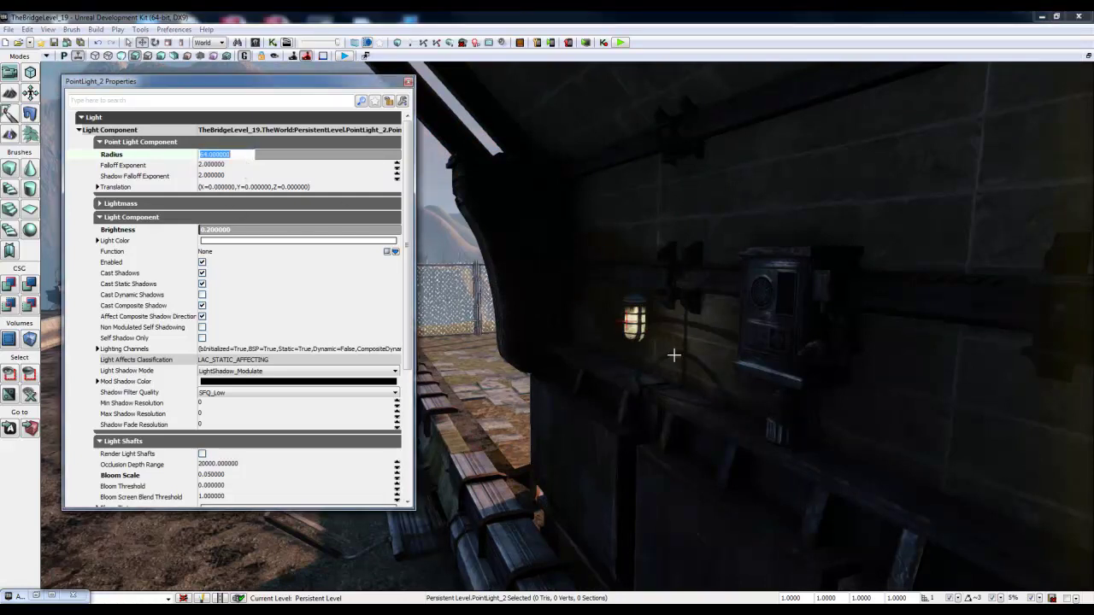
click(242, 168)
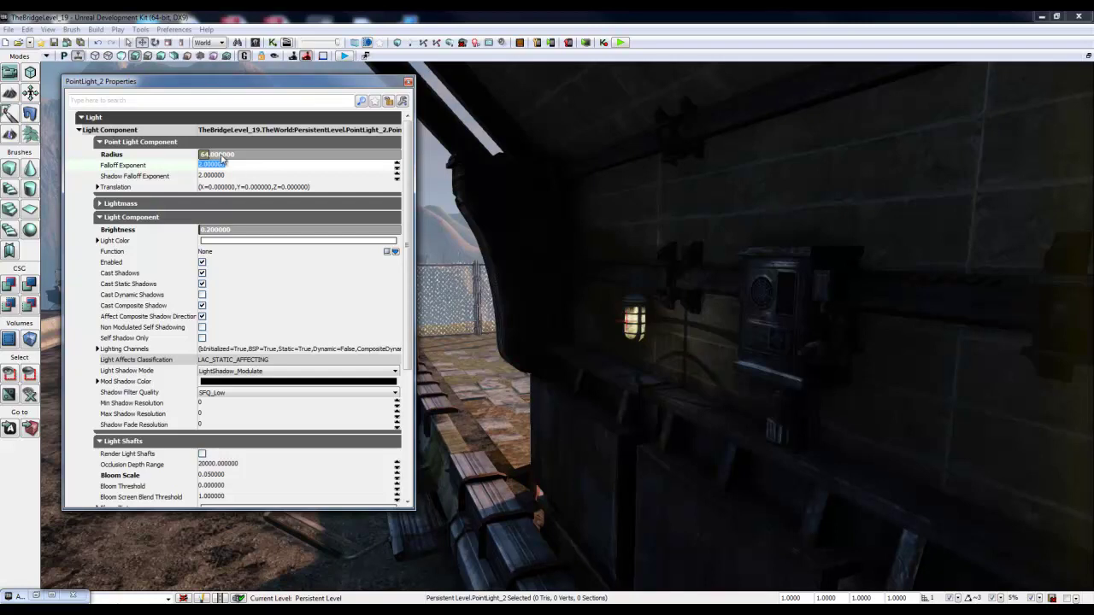
click(229, 177)
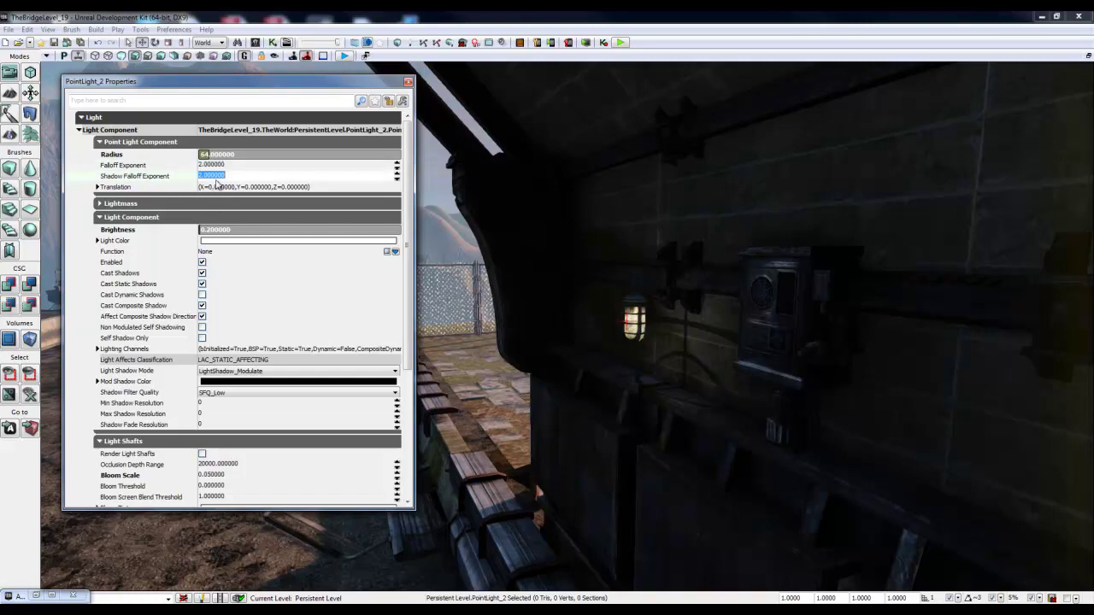
Try a larger Radius such as 92 on the point light and restore the value to 64.
click(230, 158)
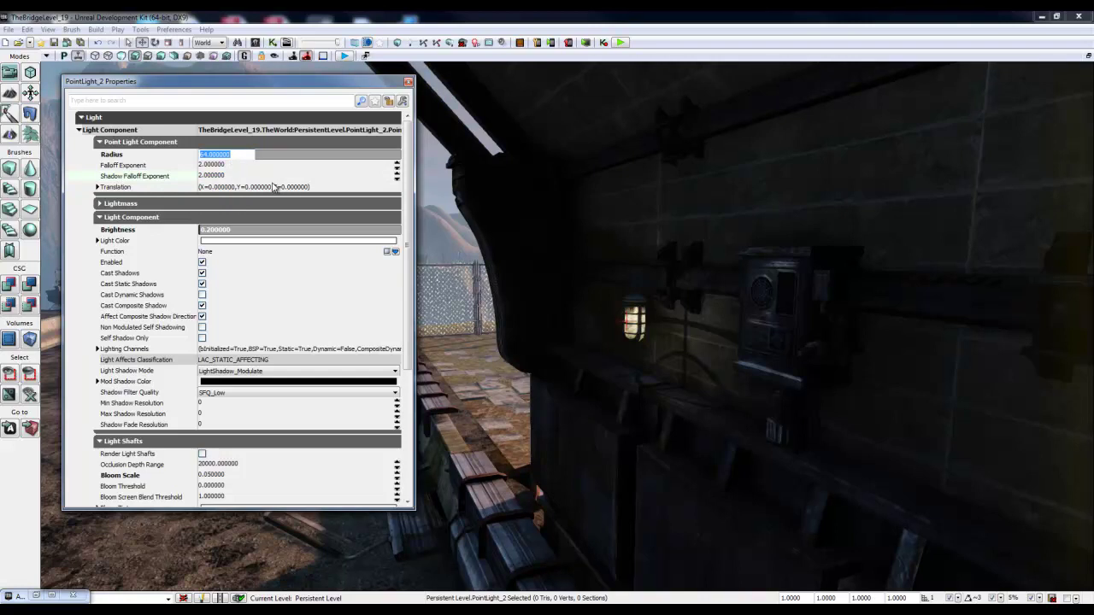
text(1)
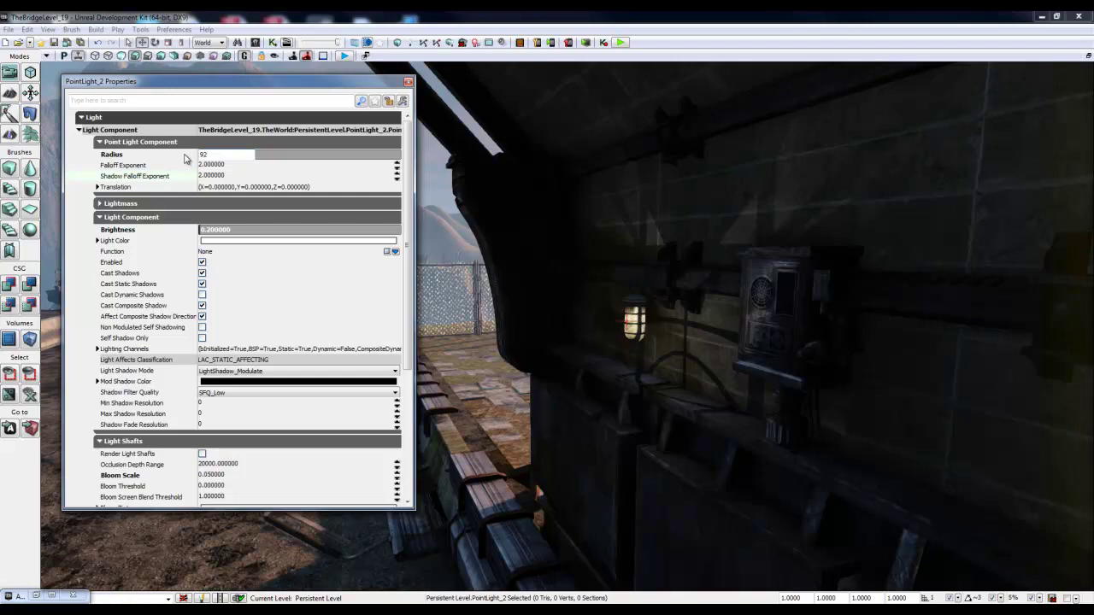
key(Return)
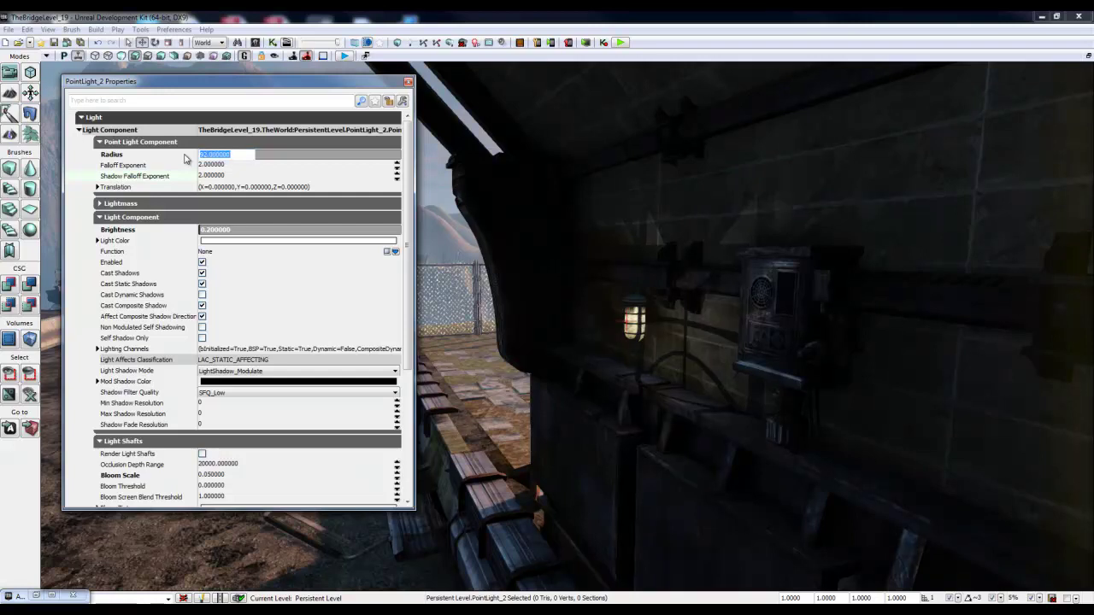
text(802)
key(Return)
text(64)
key(Return)
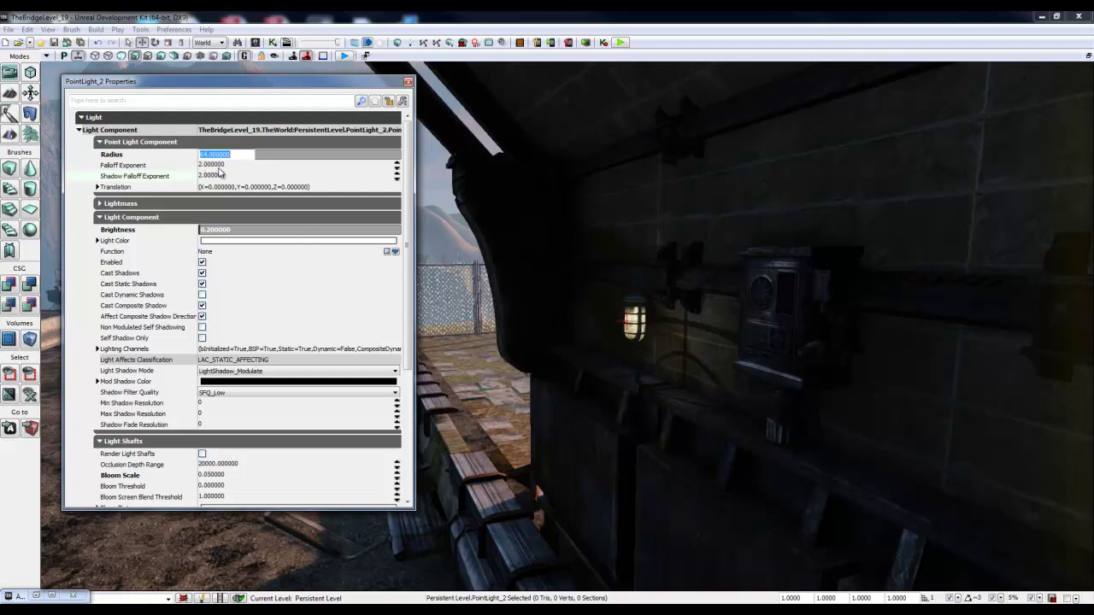
Try different Falloff Exponent values on the point light, including 5 and 10.
click(227, 166)
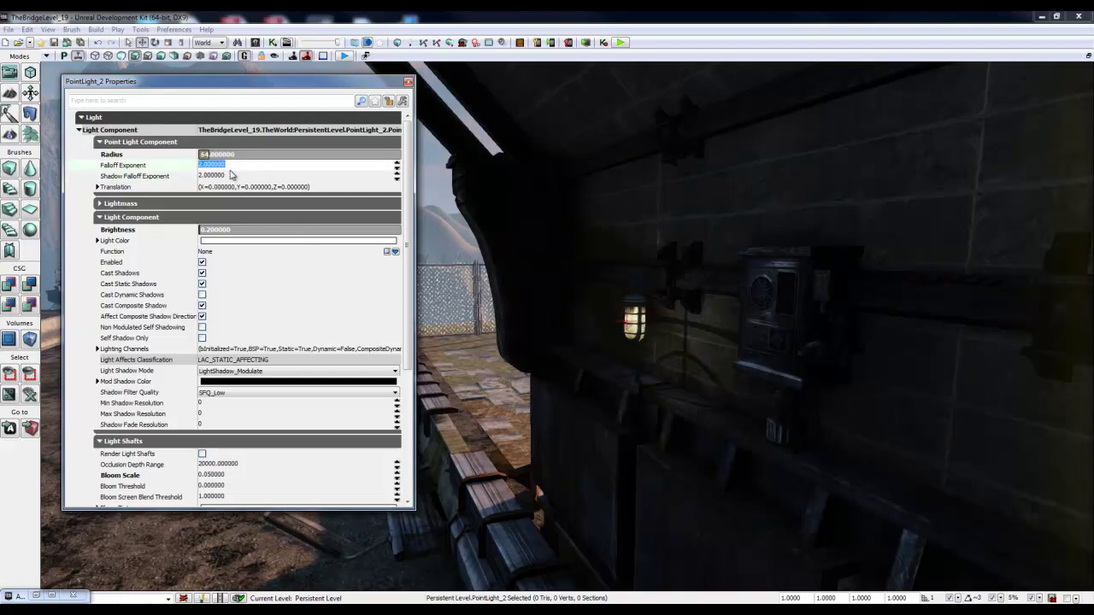
text(5)
key(Return)
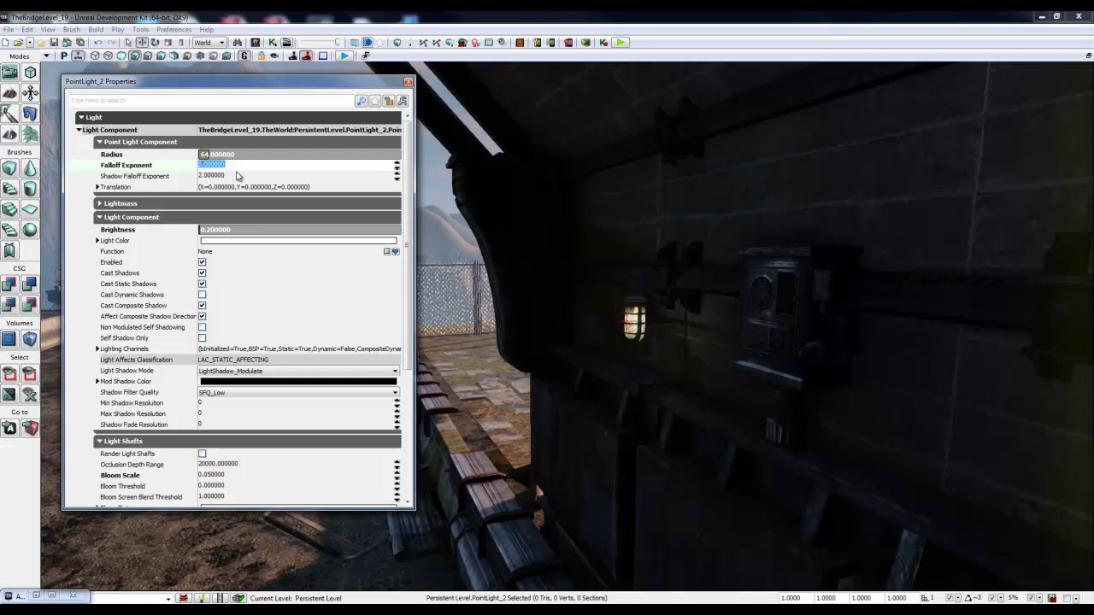
text(64)
key(Return)
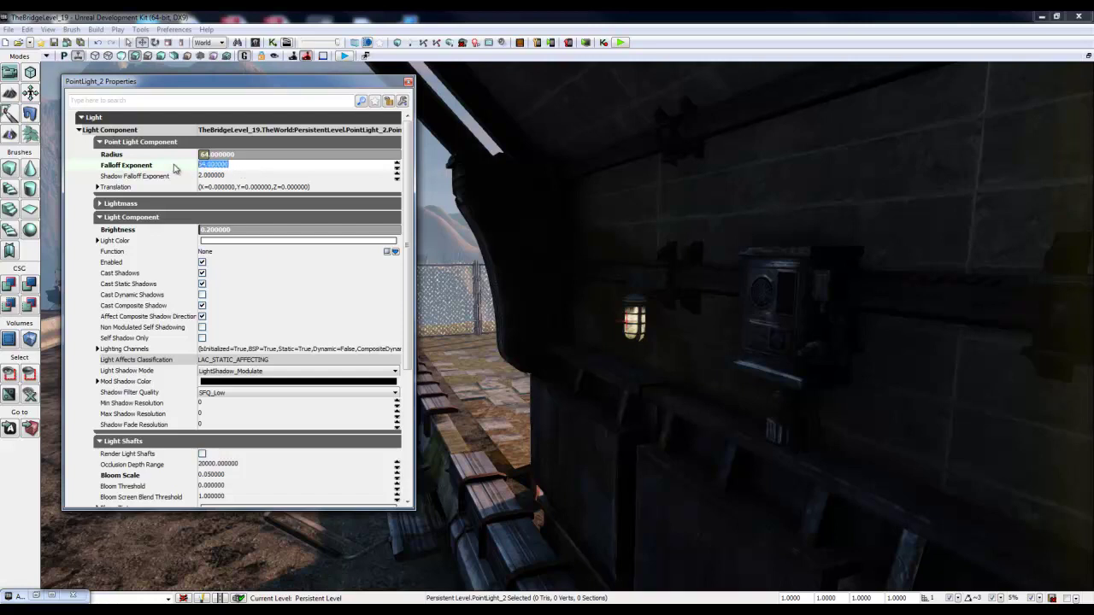
text(10)
key(Return)
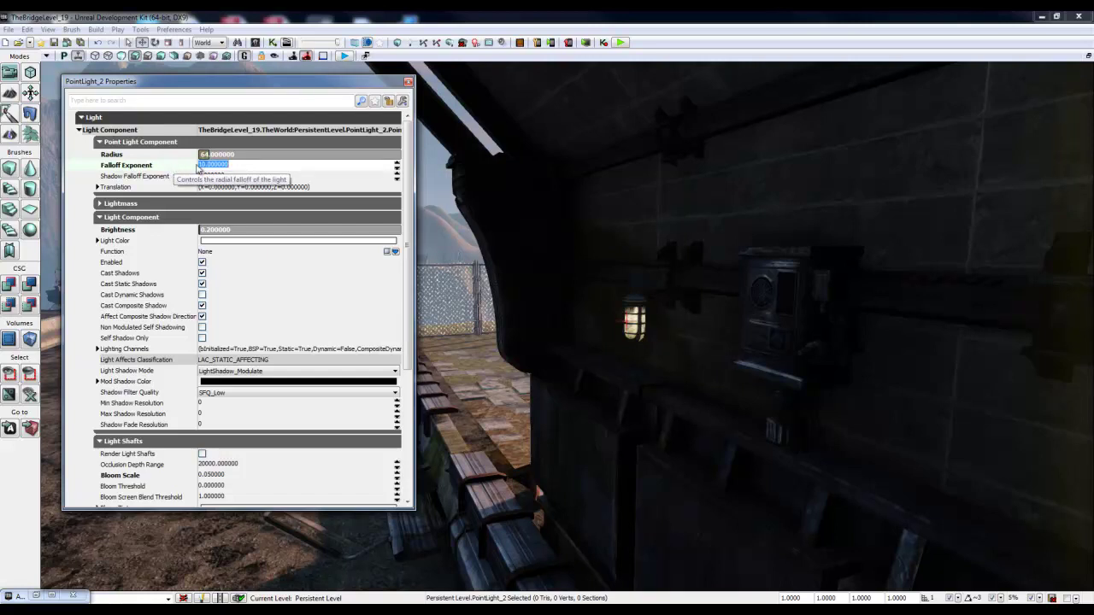
Test a Falloff Exponent of 24 with the wall lamp in close view and settle on 5.
right_drag(674, 374, 652, 355)
scroll(651, 350, up, 5)
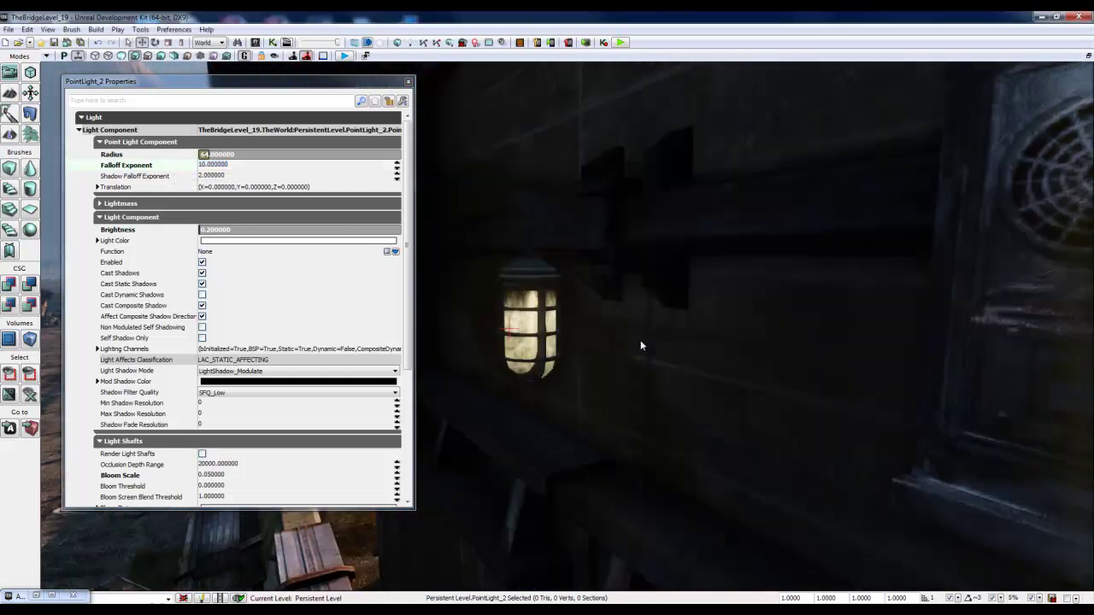
click(239, 172)
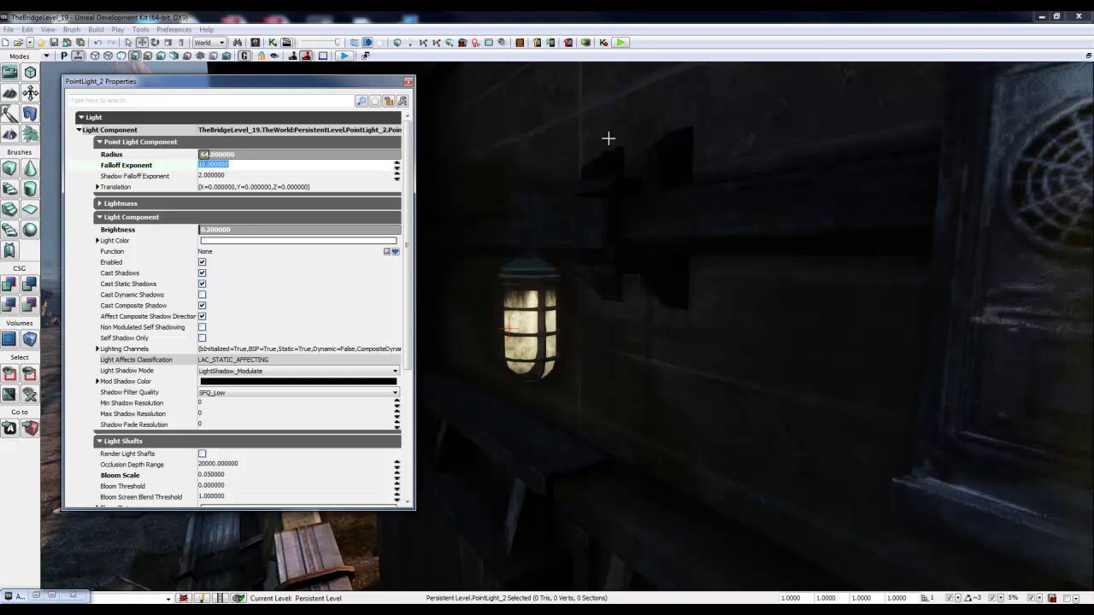
text(24)
key(Return)
text(5)
key(Return)
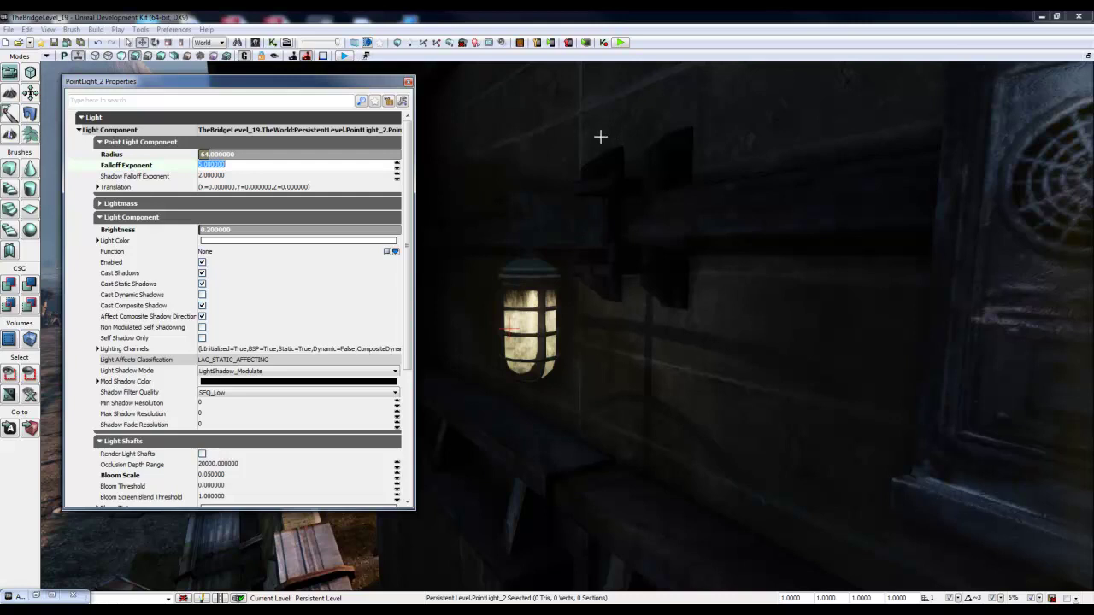
Try a Shadow Falloff Exponent of 3 on the point light and set it to 5.
click(295, 176)
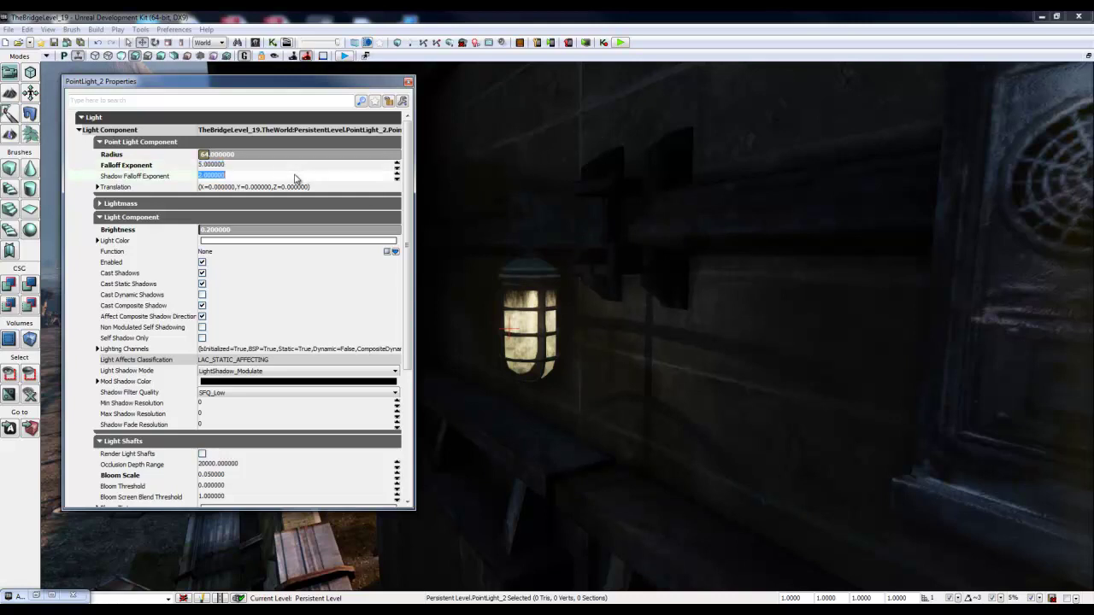
text(3)
key(Return)
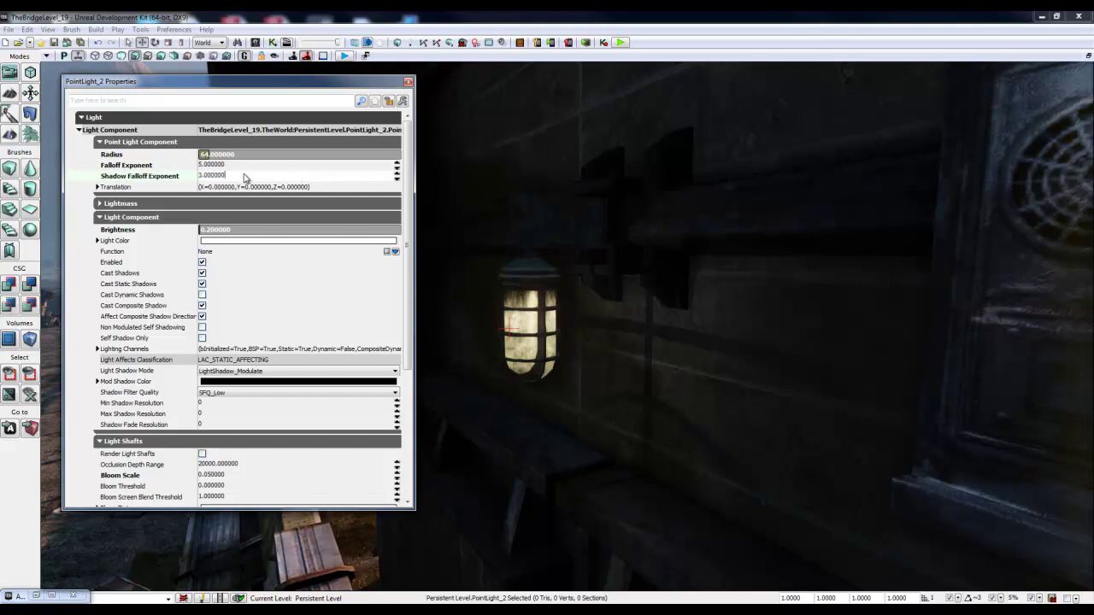
text(5)
key(Return)
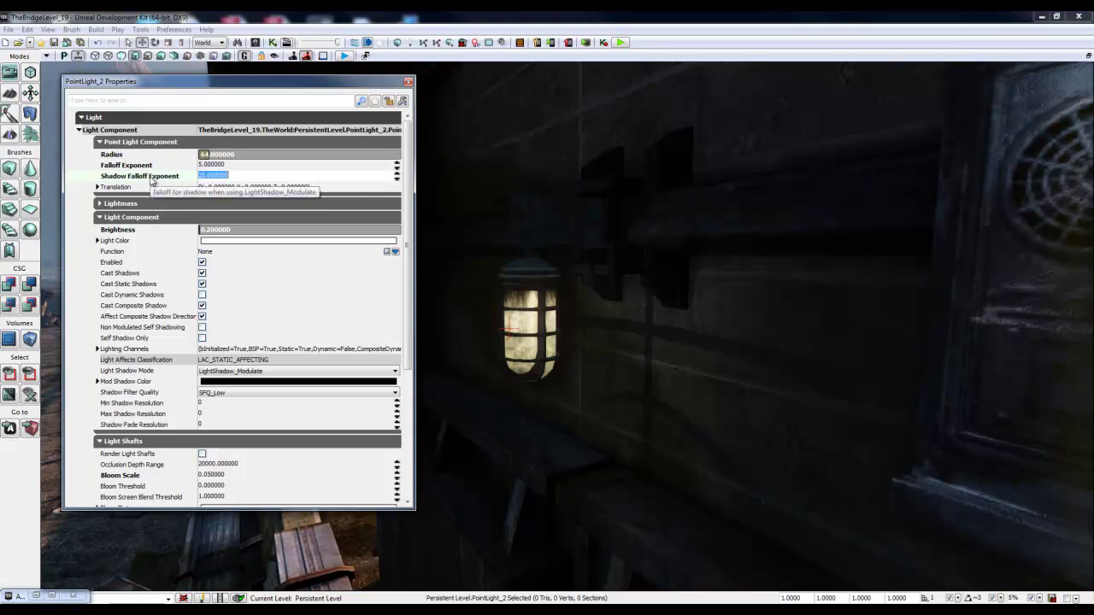
Change the point light's Light Color to a pale yellow-green with a saturation of 0.56.
click(233, 243)
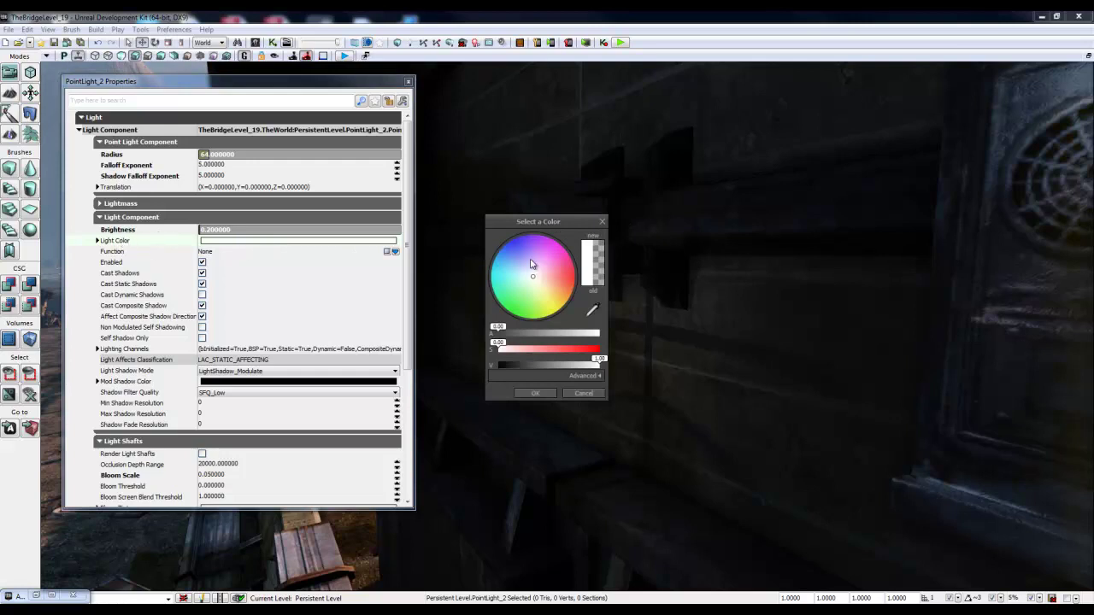
drag(552, 221, 756, 213)
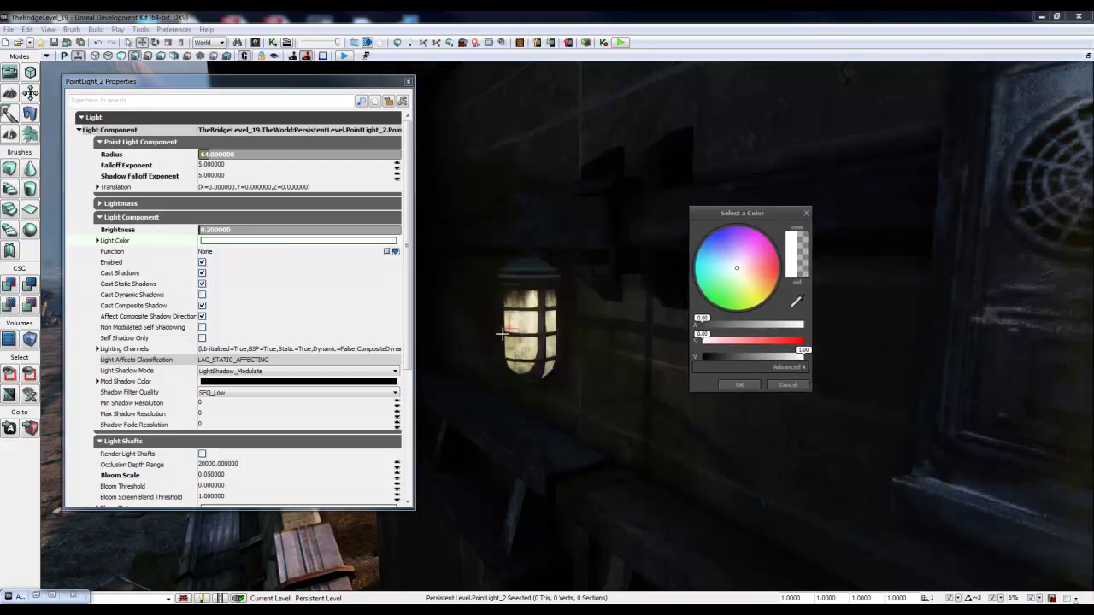
click(743, 282)
drag(742, 277, 743, 281)
drag(742, 345, 738, 343)
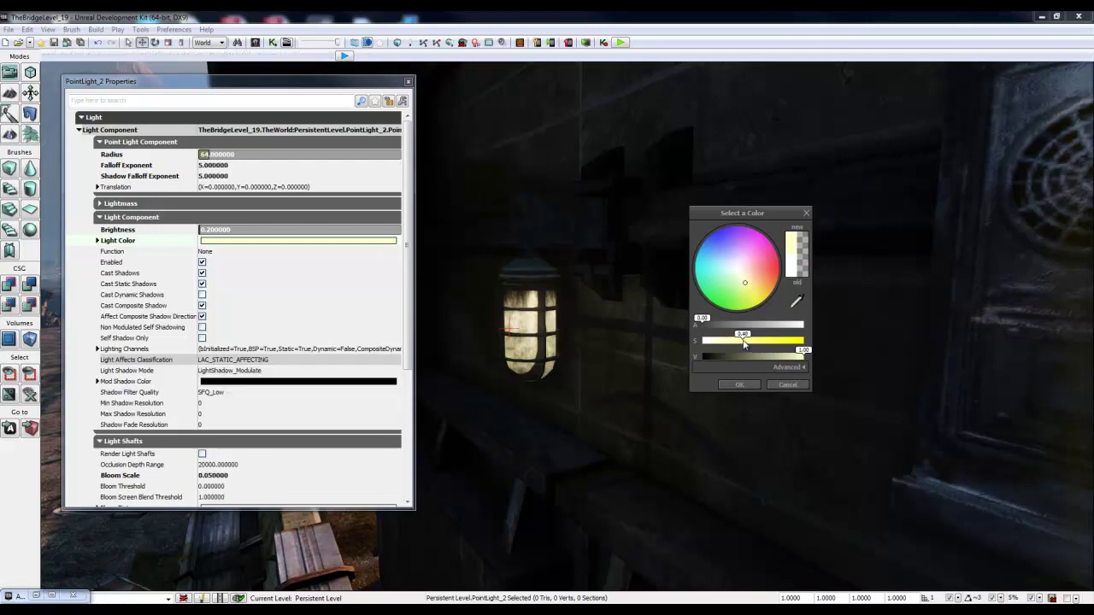
mouse_move(753, 287)
mouse_down()
mouse_move(772, 258)
mouse_move(753, 295)
mouse_move(745, 290)
mouse_up()
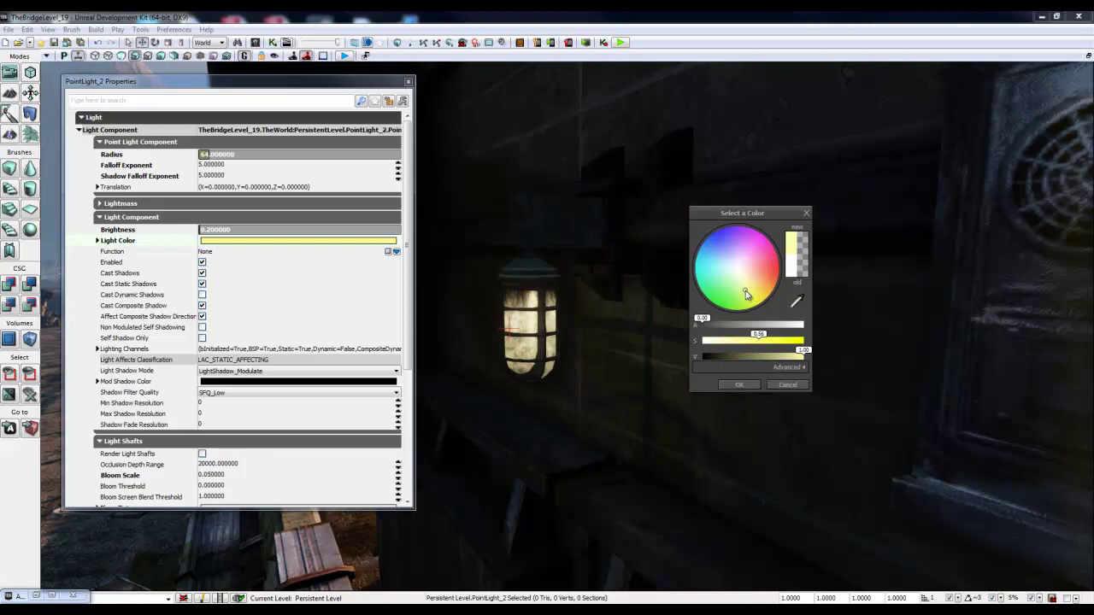
drag(464, 247, 598, 247)
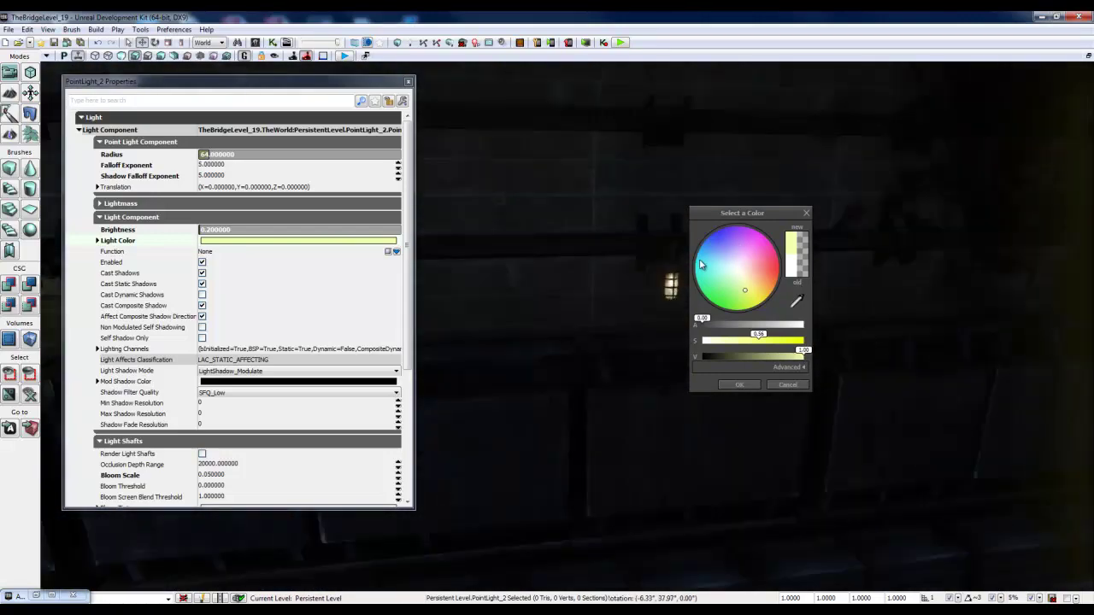
drag(888, 186, 561, 176)
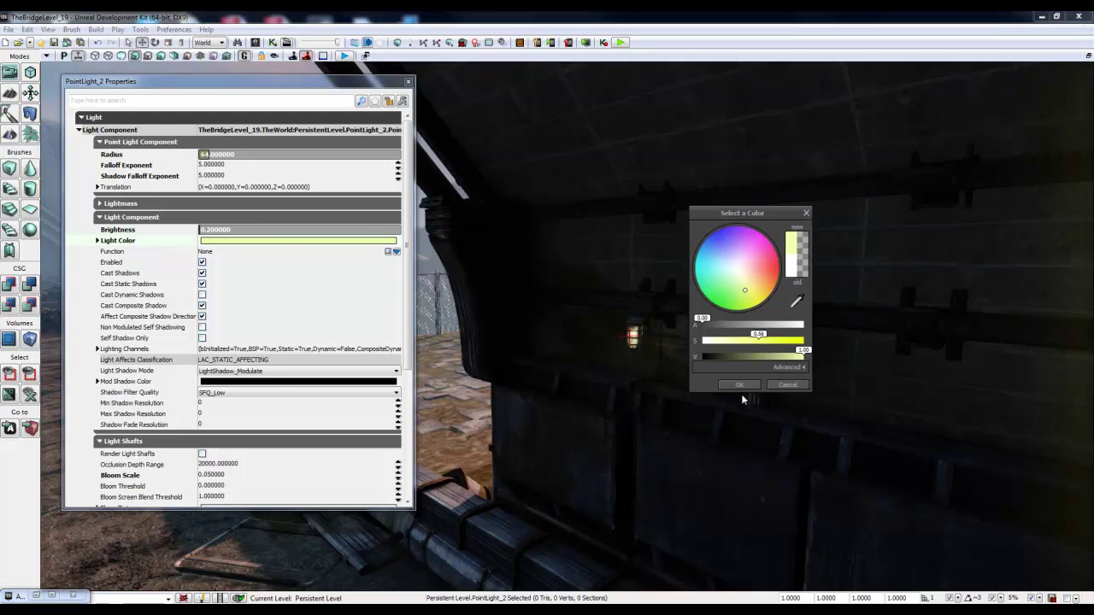
click(747, 385)
Enable Render Light Shafts for the point light and check the wall lamp up close.
scroll(675, 377, up, 5)
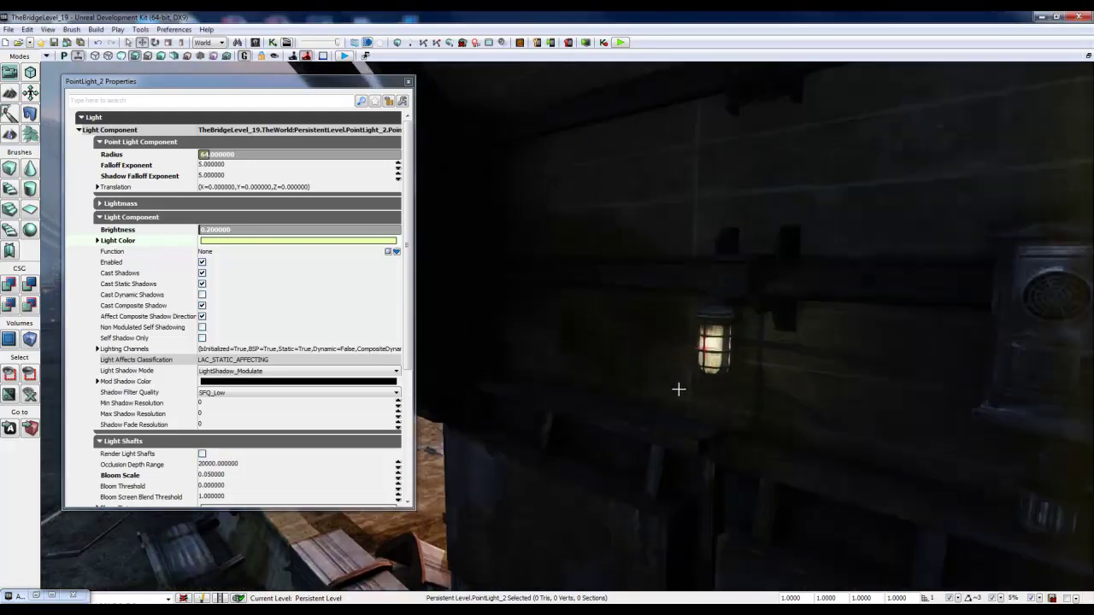
scroll(678, 390, up, 2)
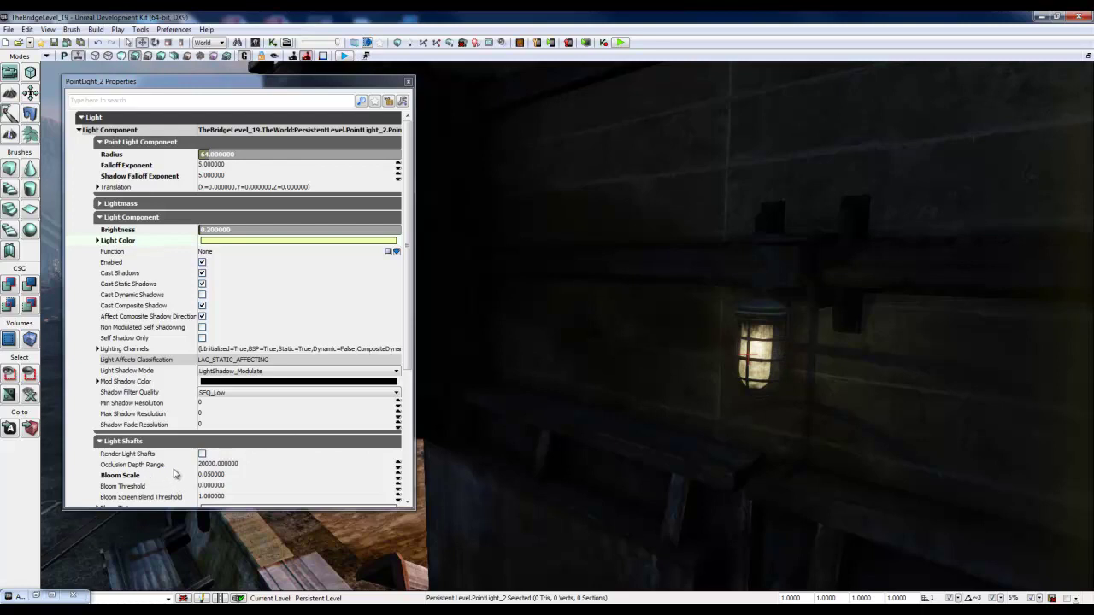
scroll(158, 455, down, 3)
scroll(163, 449, up, 1)
scroll(162, 451, up, 2)
click(202, 453)
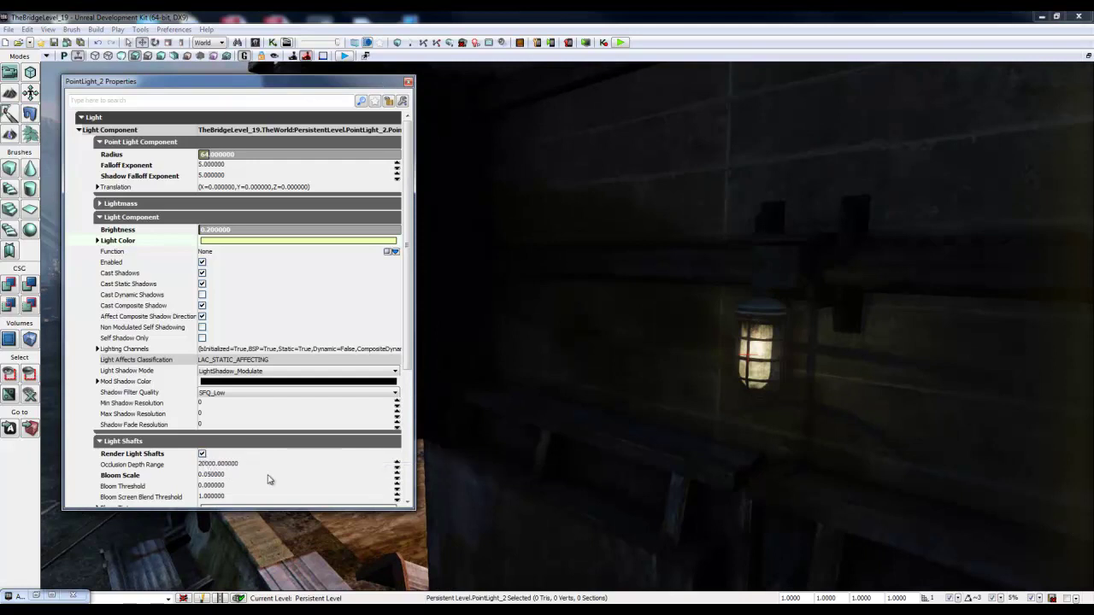
drag(755, 350, 833, 339)
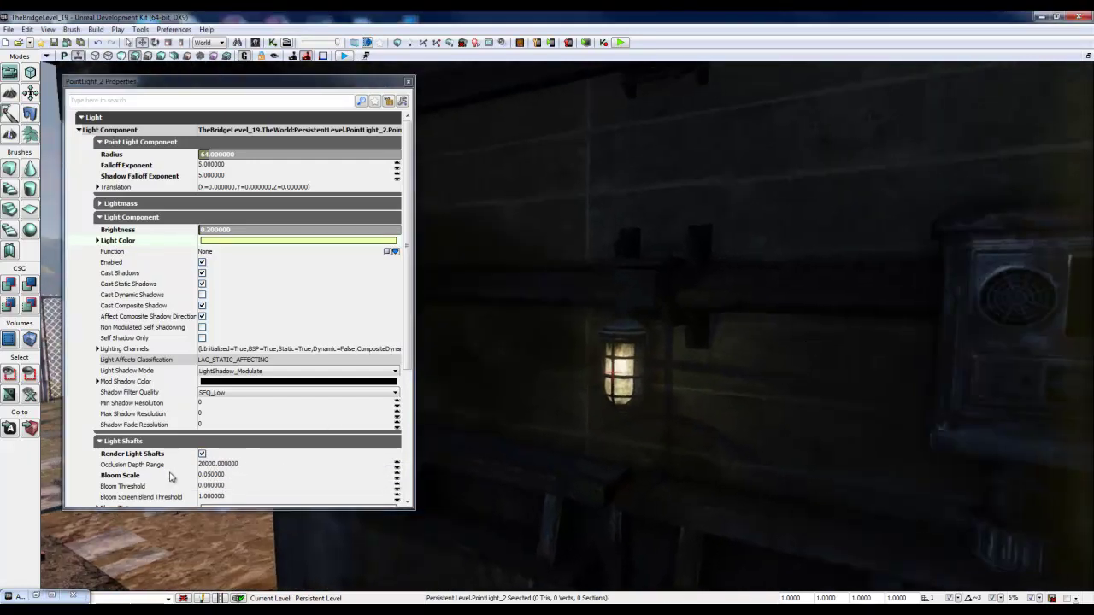
Reset the light shafts' Bloom Scale to its default and compare the lamp's glow from near and far.
click(218, 476)
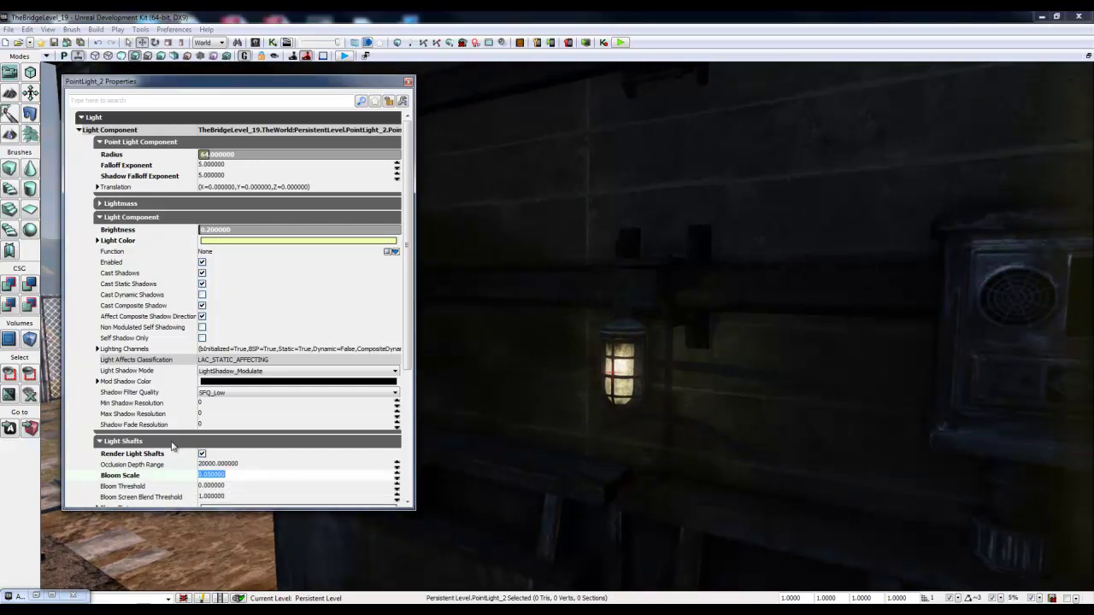
right_click(137, 476)
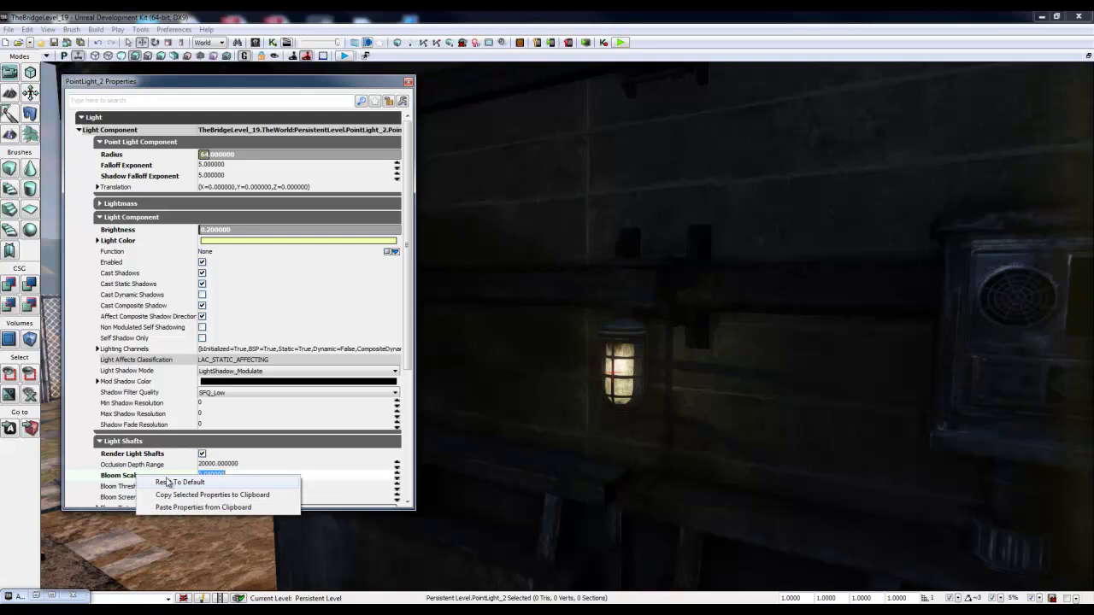
click(168, 483)
drag(757, 410, 745, 407)
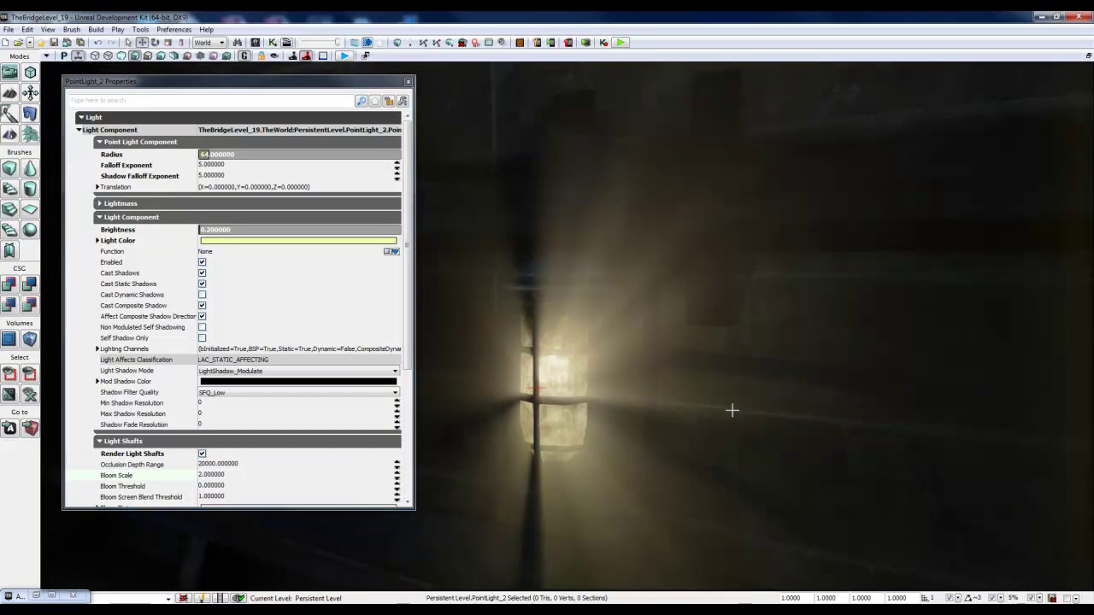
scroll(731, 410, down, 3)
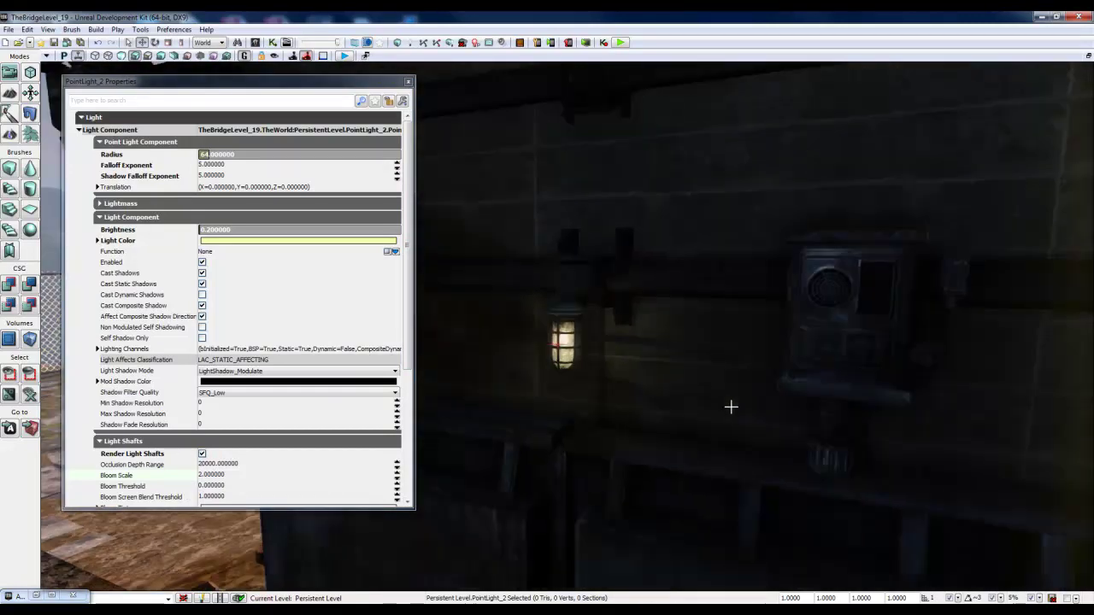
scroll(730, 407, up, 5)
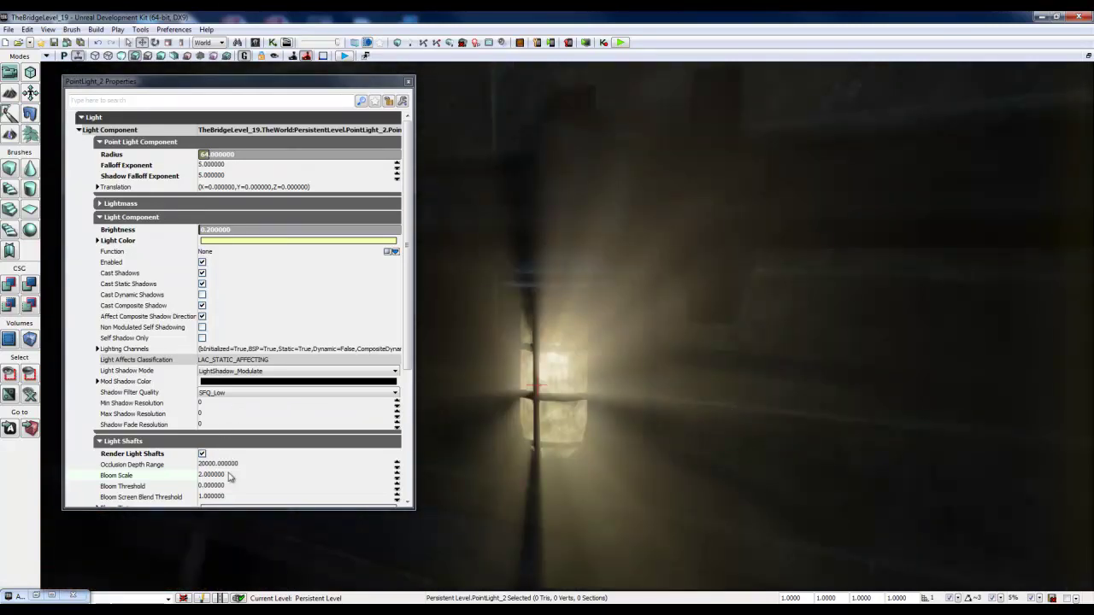
scroll(625, 399, down, 4)
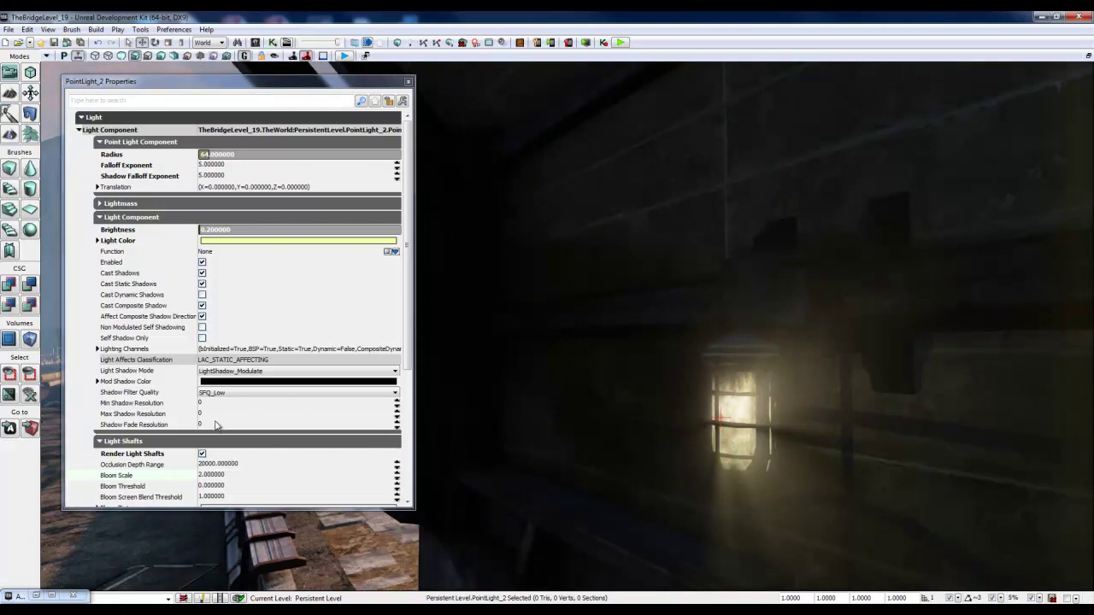
Try a Bloom Scale of 0.5 on the light shafts and inspect the lamp along the tunnel wall.
click(236, 478)
key(BackSpace)
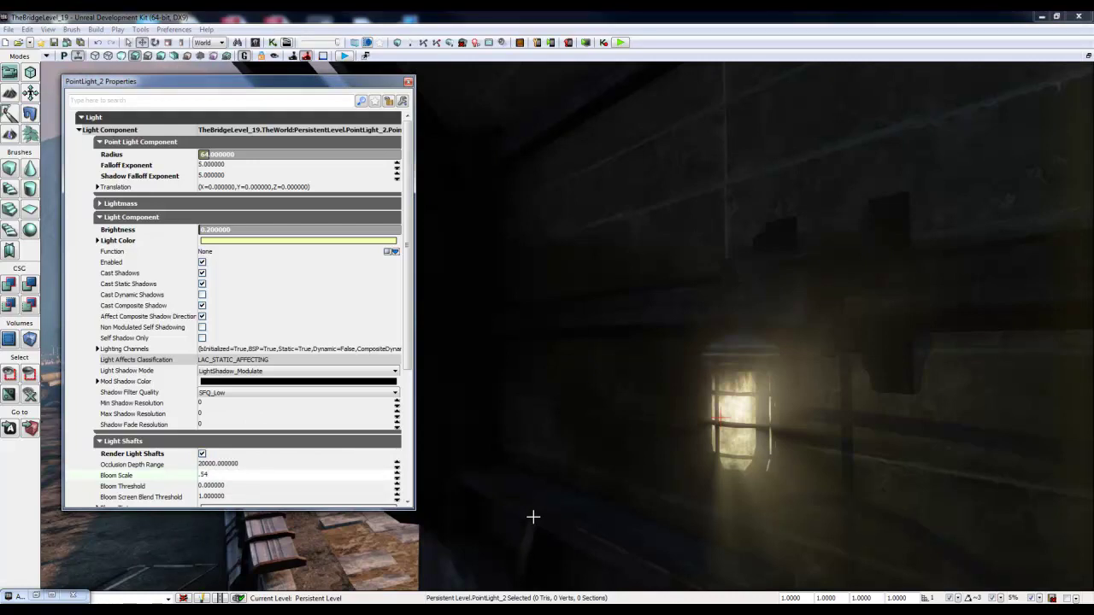
key(Return)
drag(795, 432, 723, 443)
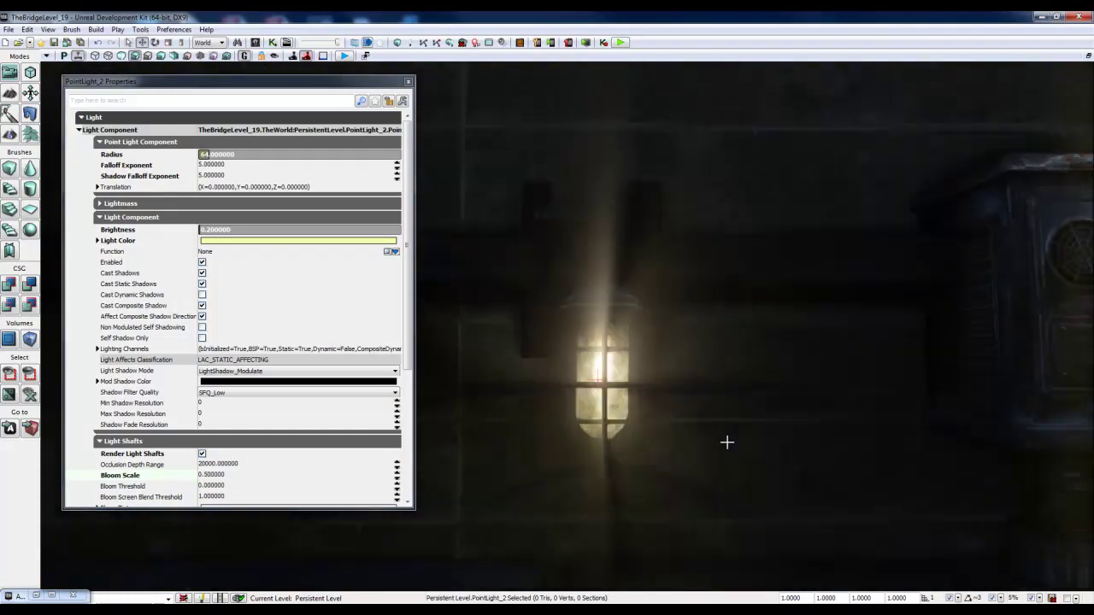
drag(755, 444, 239, 391)
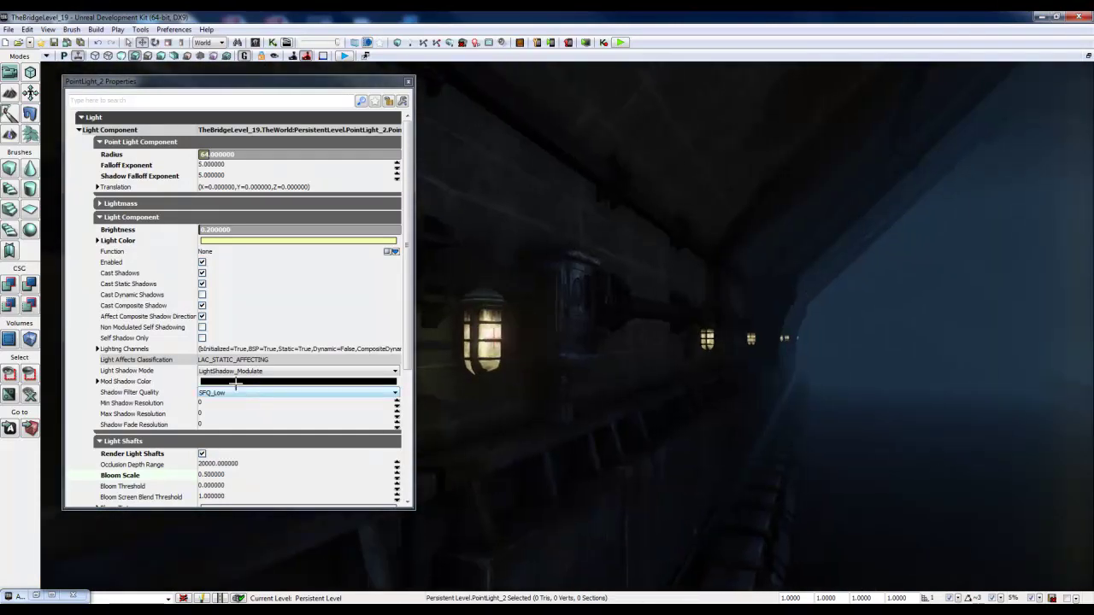
Try a Bloom Scale of 0.7, set it to 1, and view the lamp's light shafts up close.
click(227, 475)
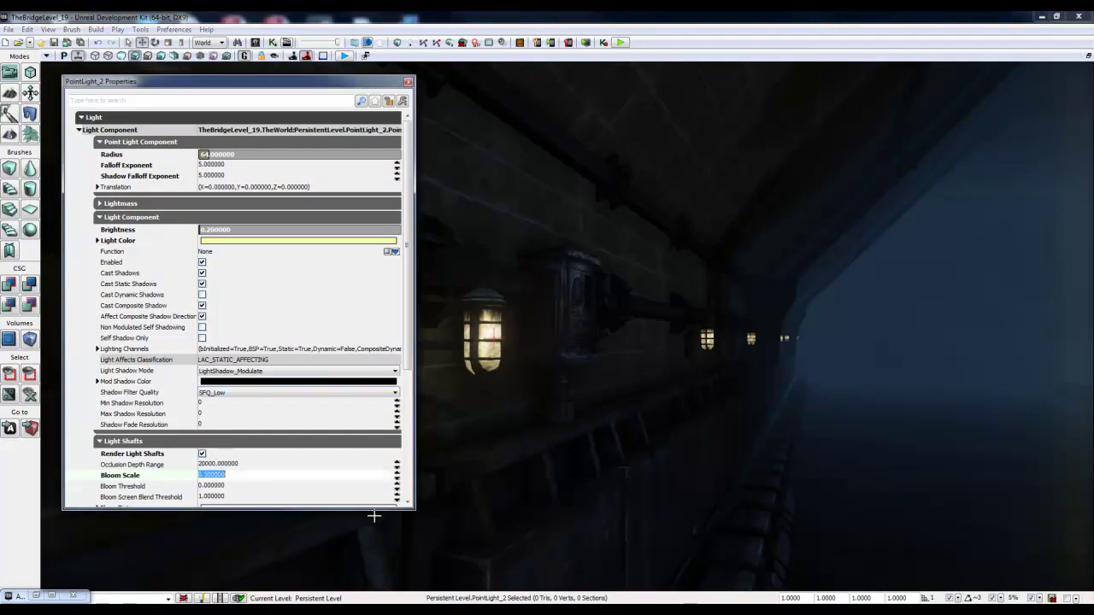
text(0.7)
key(Return)
text(1)
key(Return)
drag(476, 464, 619, 376)
key(Up)
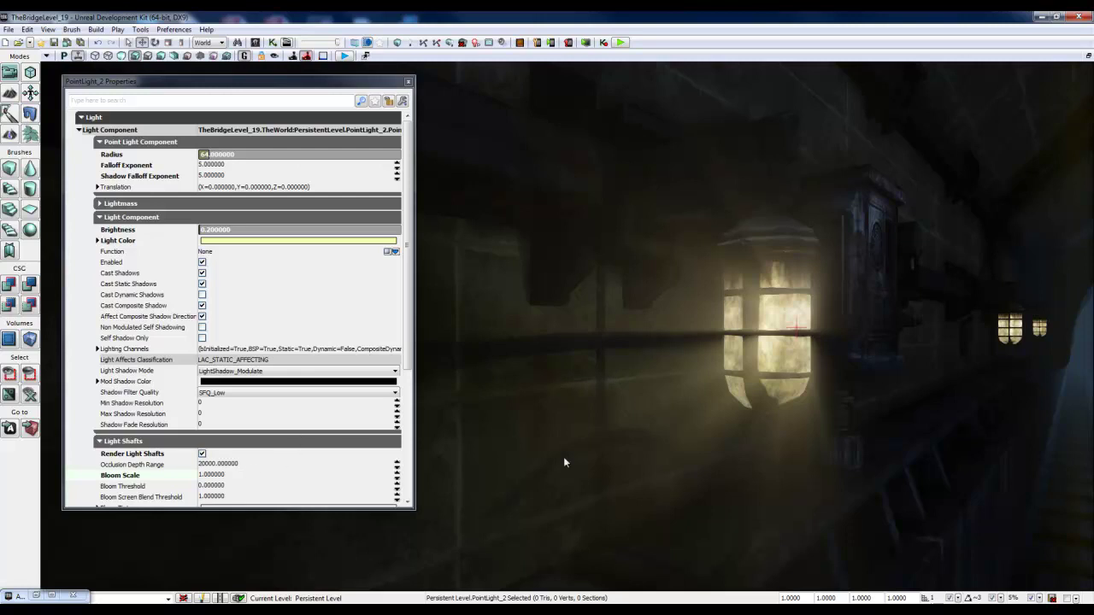
Set the light shafts' Bloom Scale to 0.5 while viewing the wall lamp up close.
drag(563, 461, 821, 410)
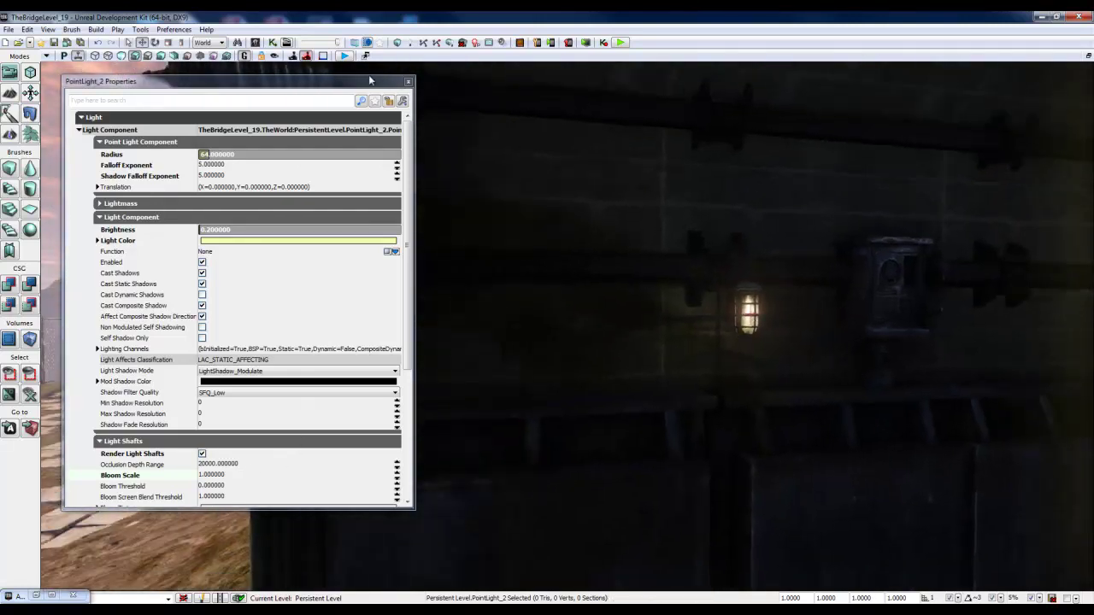
drag(894, 322, 876, 380)
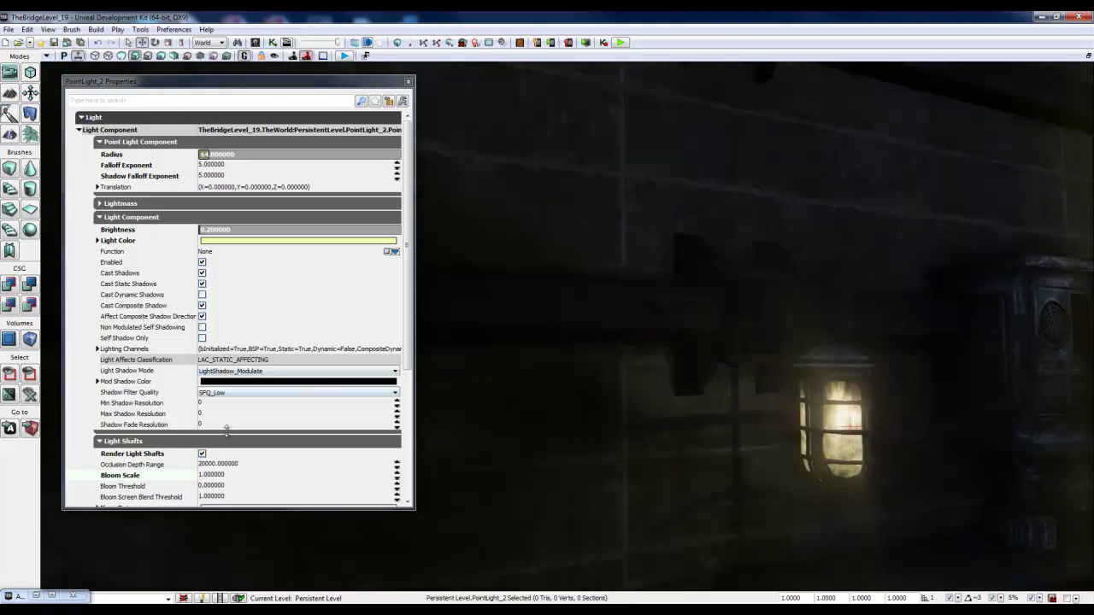
click(240, 476)
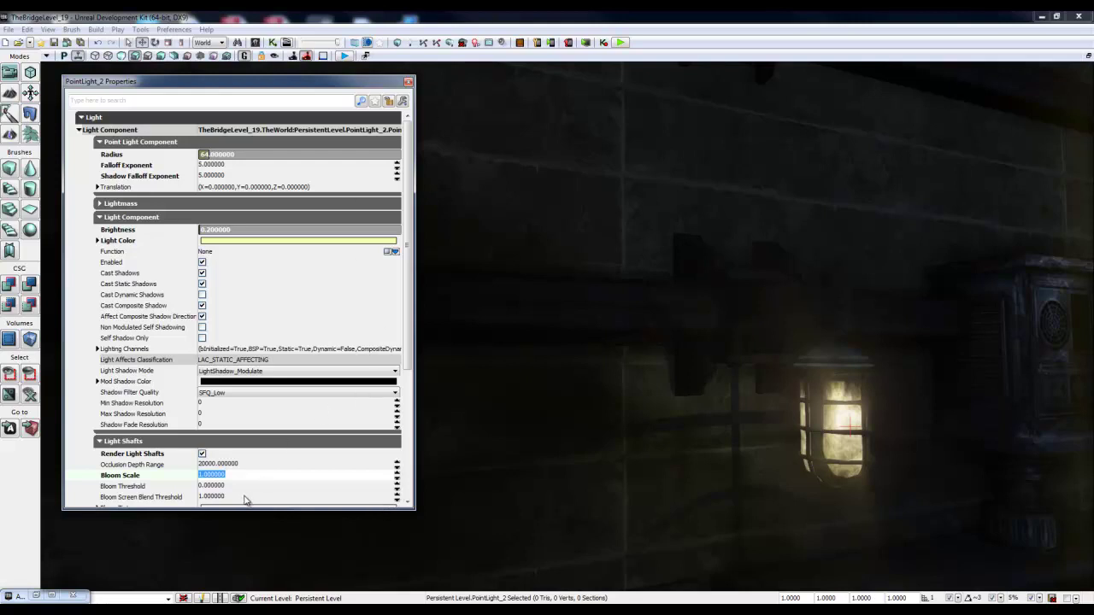
key(BackSpace)
text(.5)
key(Return)
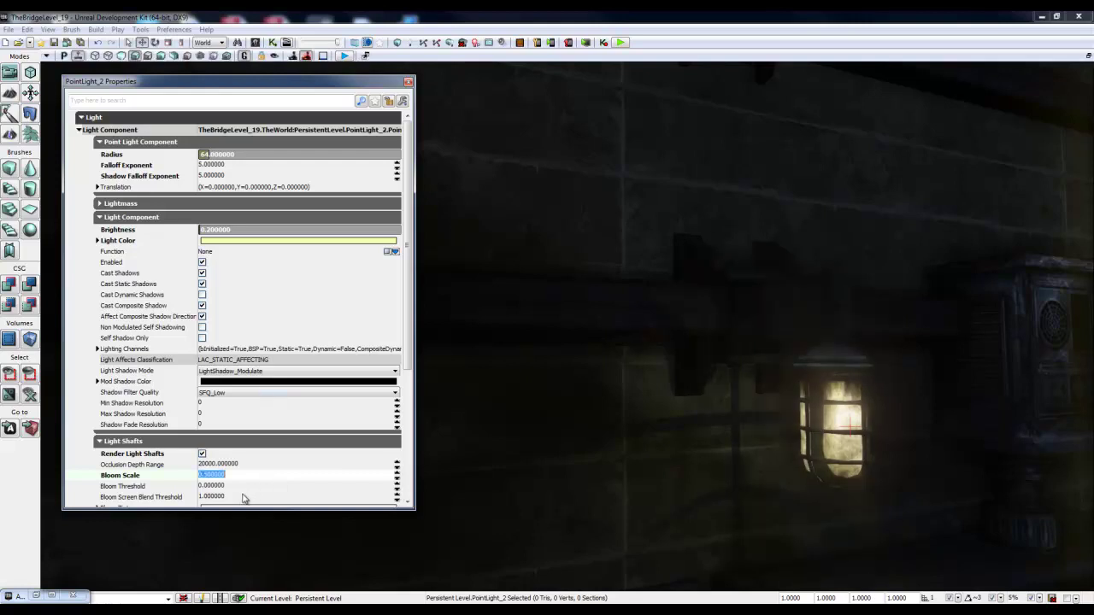
Set the point light's Bloom Screen Blend Threshold to 0.
click(240, 497)
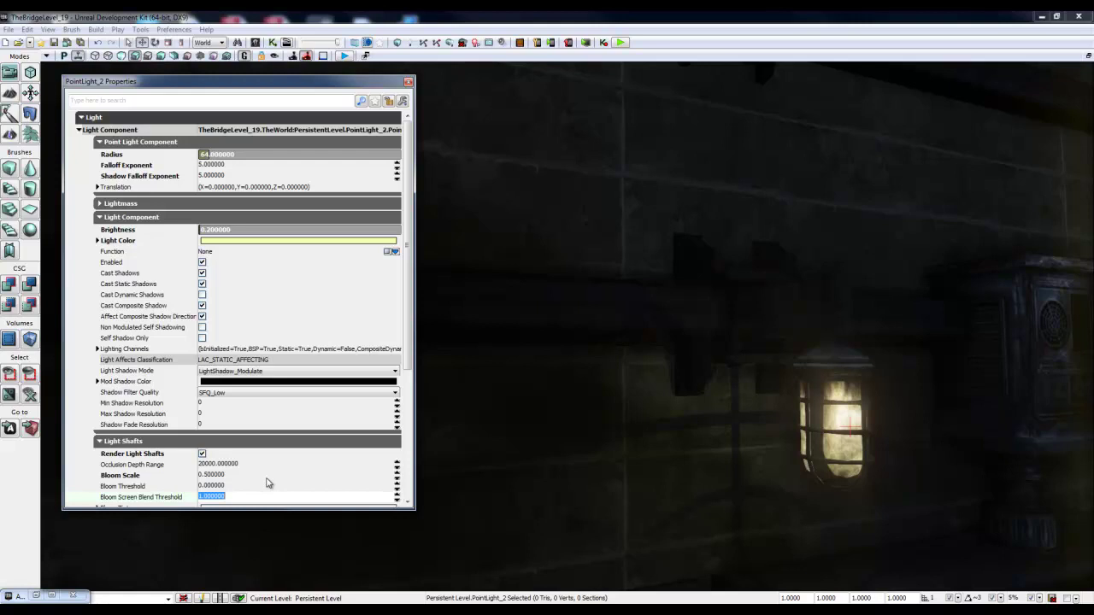
text(0)
key(Return)
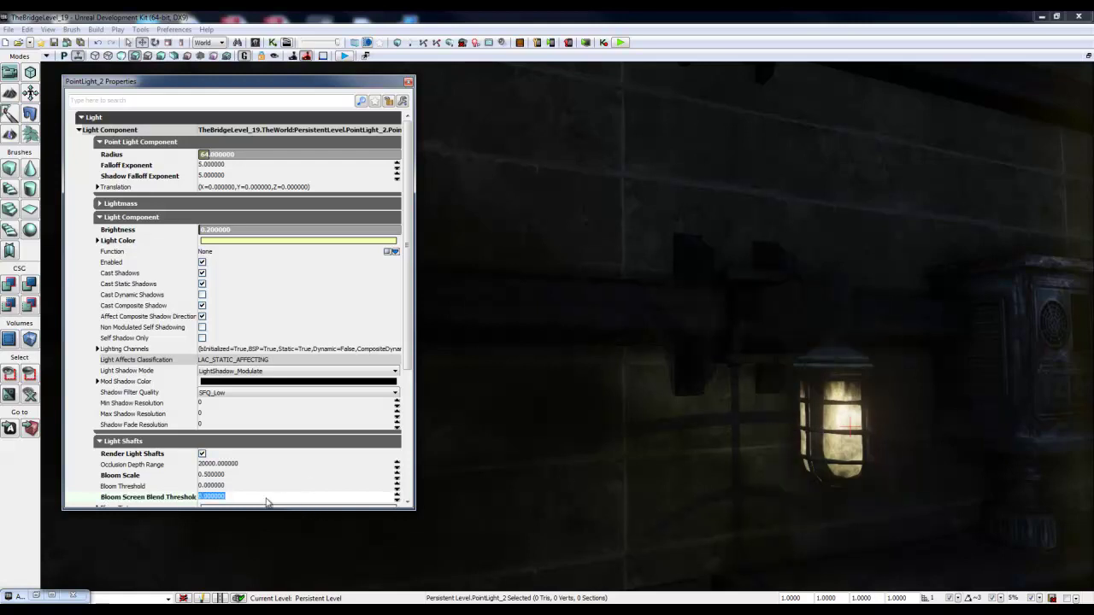
scroll(981, 447, down, 1)
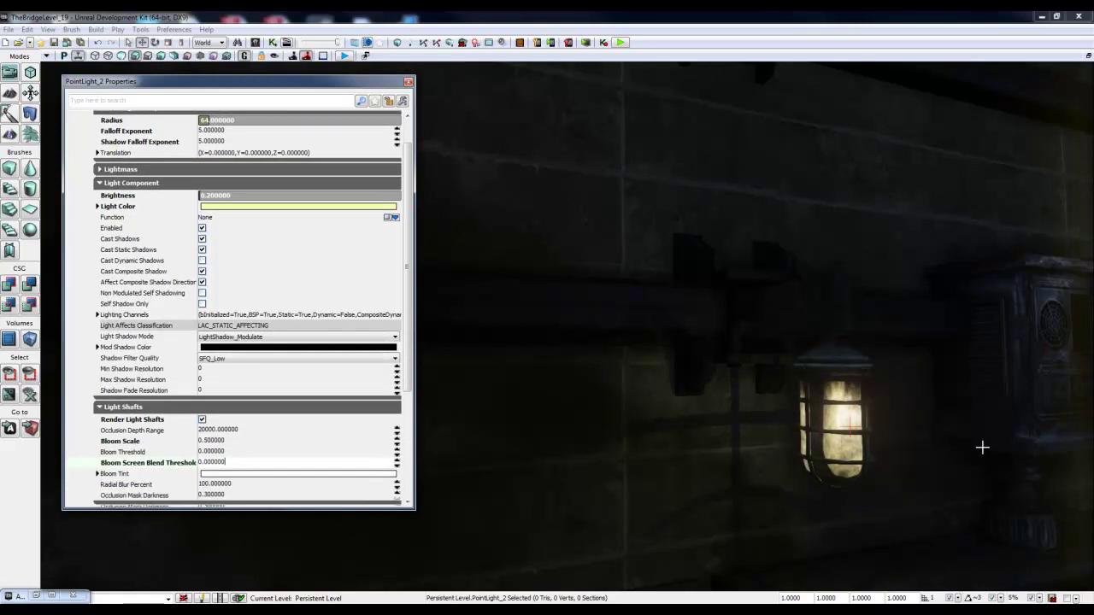
scroll(897, 432, up, 1)
Examine the lamp's glow from near and far along the wall and close the point light's properties.
drag(896, 432, 872, 437)
right_drag(740, 413, 690, 431)
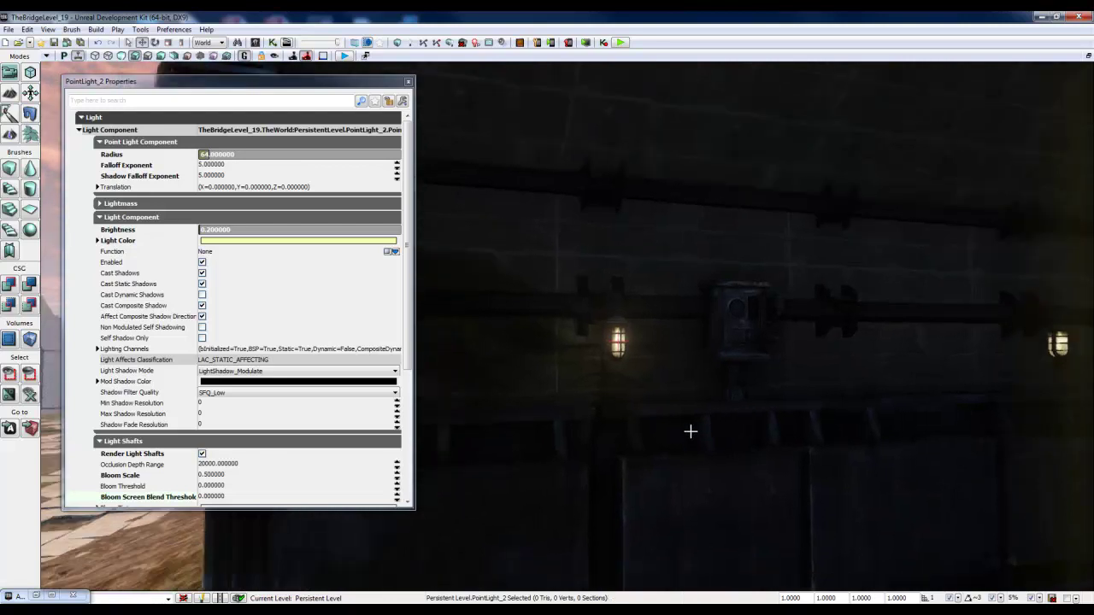
scroll(690, 426, down, 2)
scroll(690, 428, up, 4)
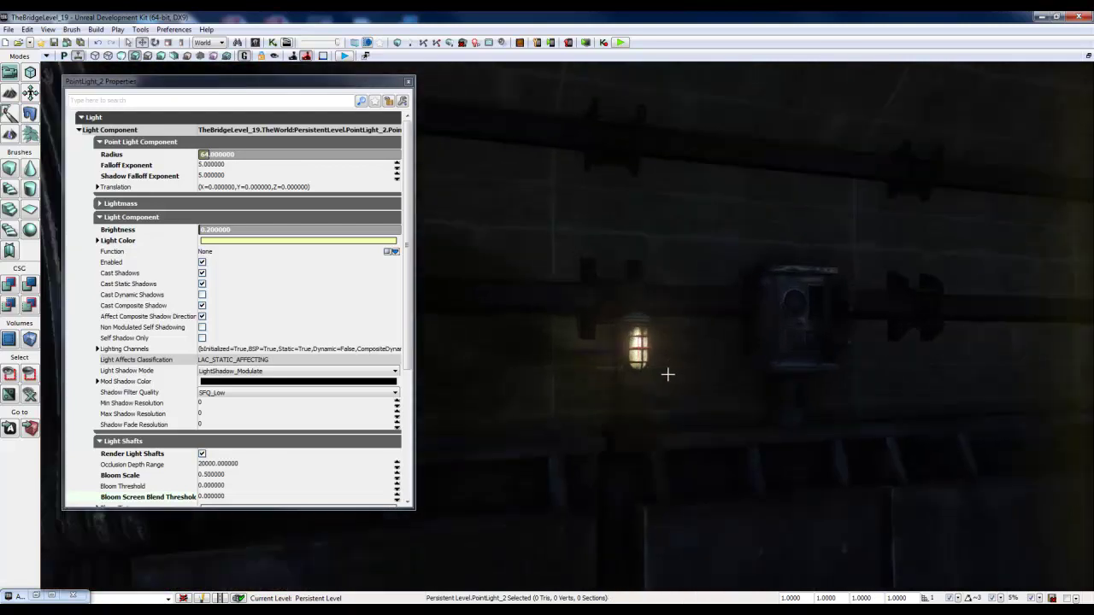
scroll(676, 385, down, 2)
right_drag(676, 385, 681, 396)
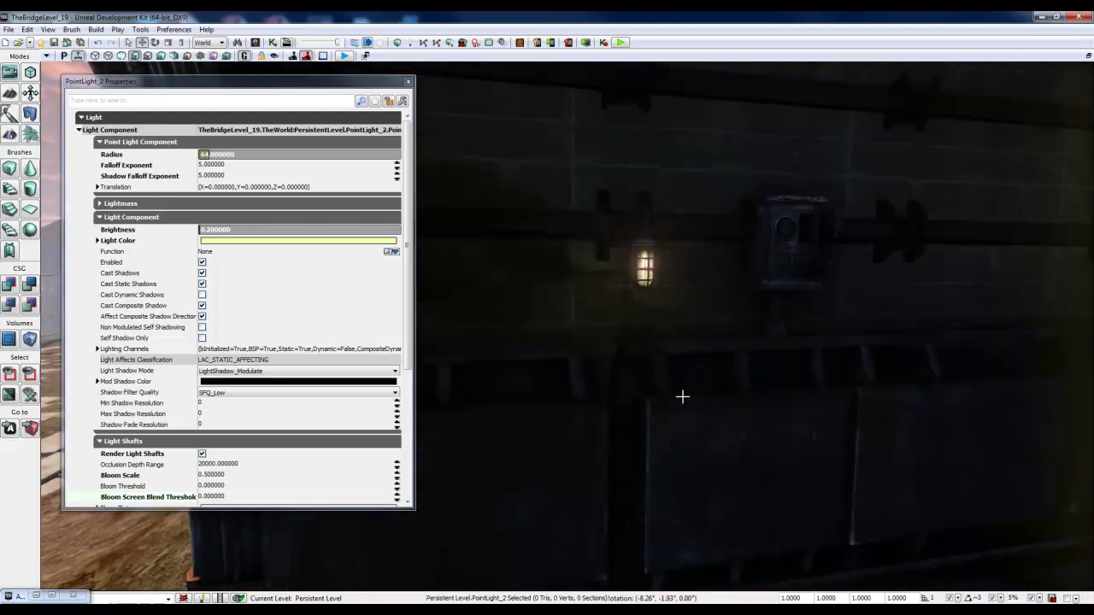
scroll(686, 390, up, 2)
scroll(694, 380, up, 2)
right_drag(715, 359, 728, 330)
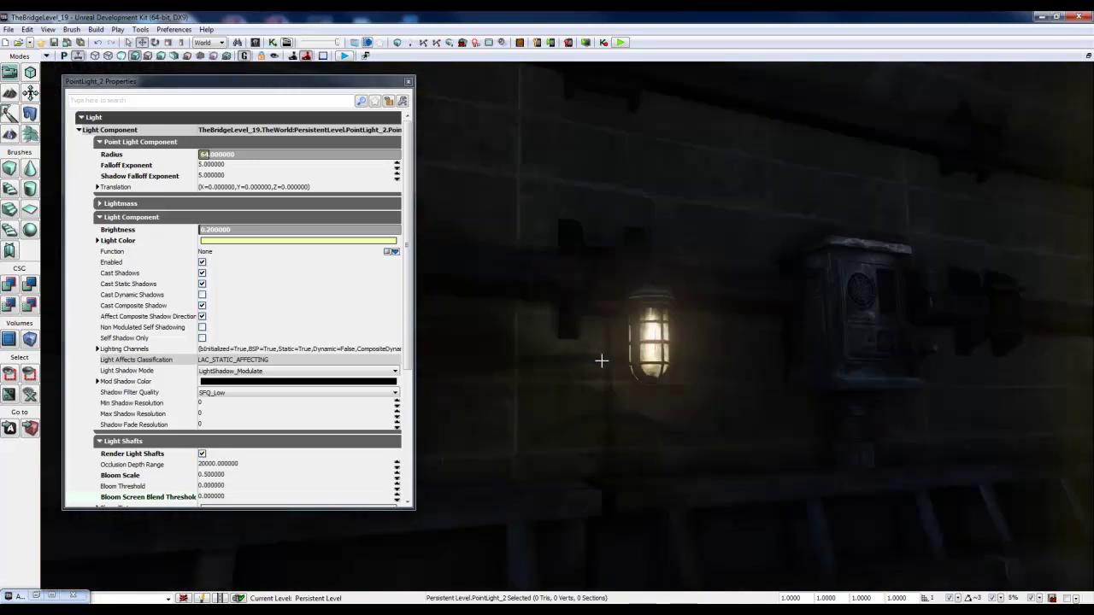
right_drag(598, 353, 674, 350)
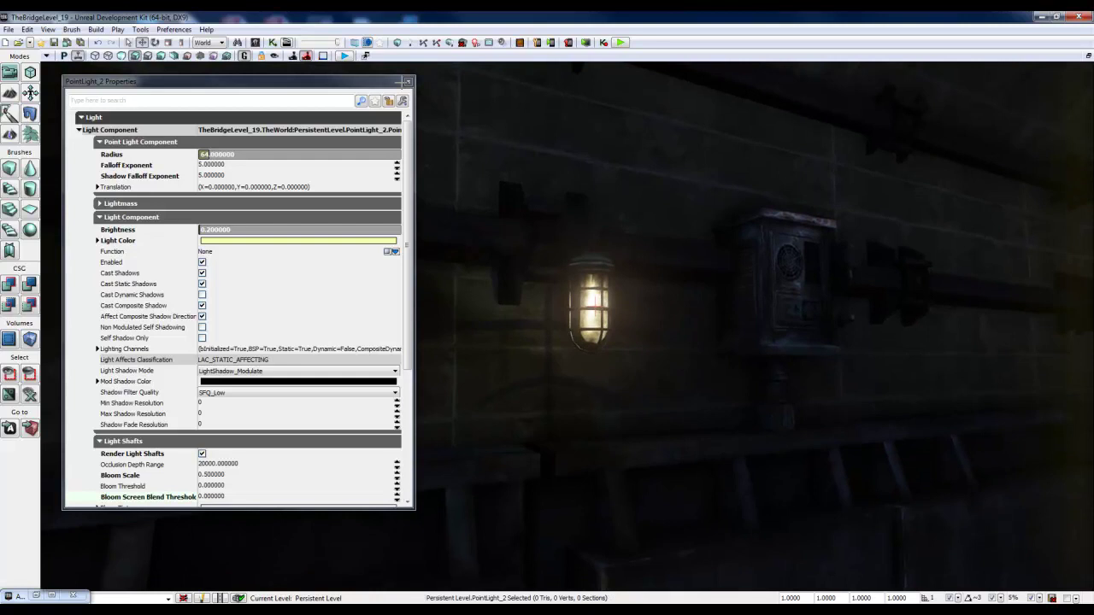
click(407, 82)
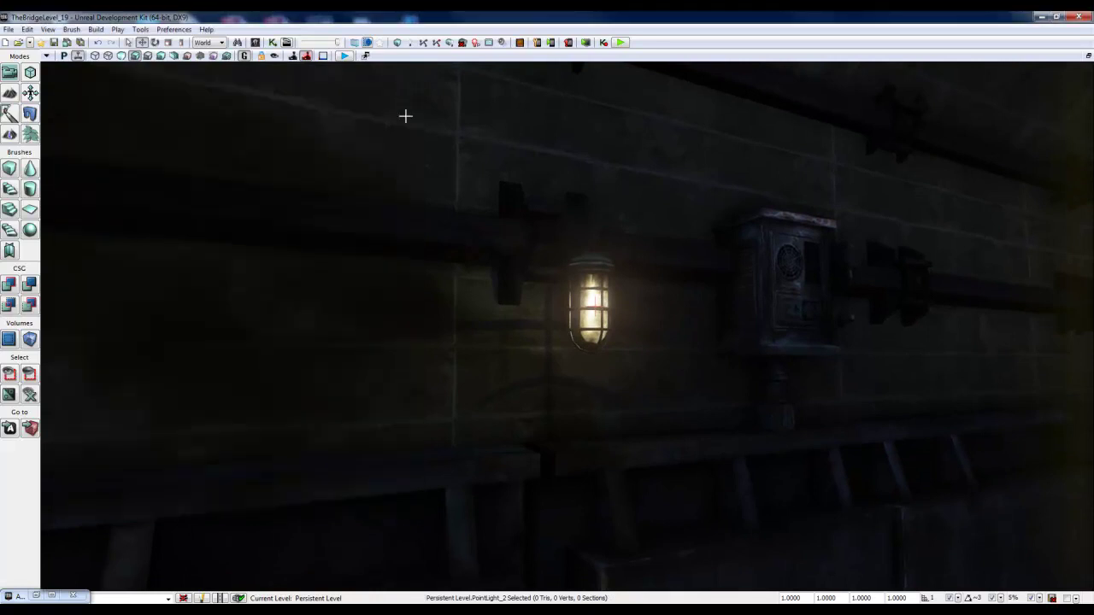
Open the lamp fixture's static mesh properties and move the window clear of the lamp.
right_drag(492, 305, 522, 342)
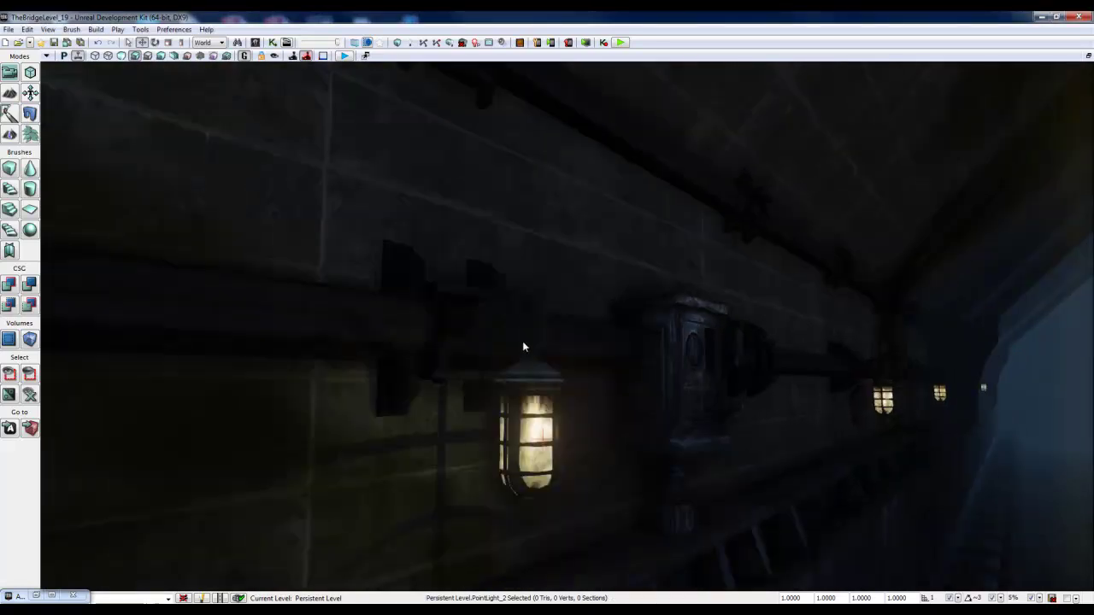
click(524, 342)
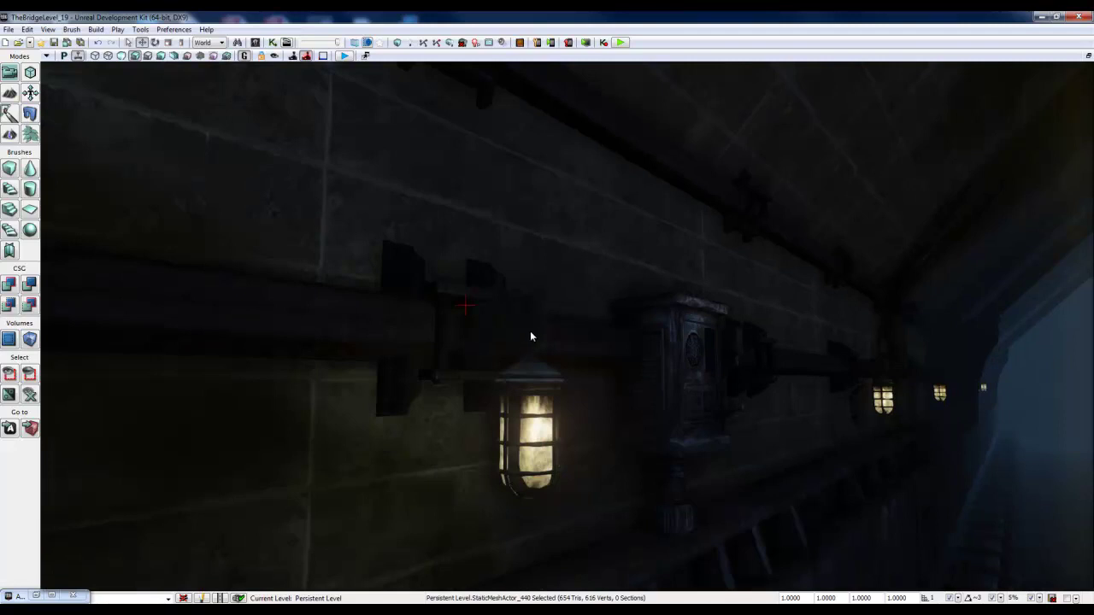
double_click(530, 334)
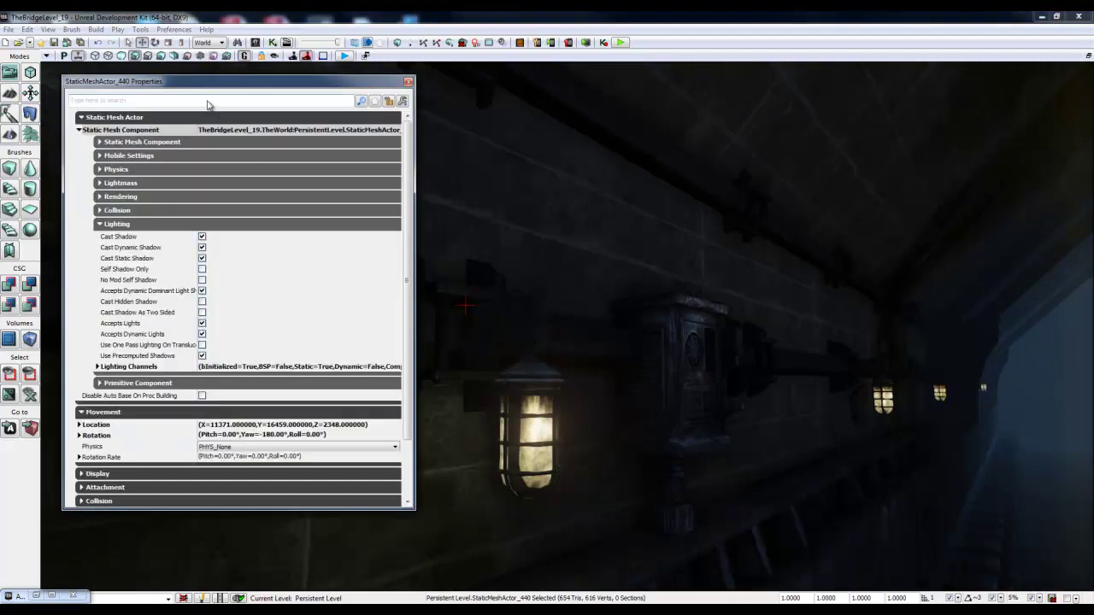
drag(214, 84, 885, 95)
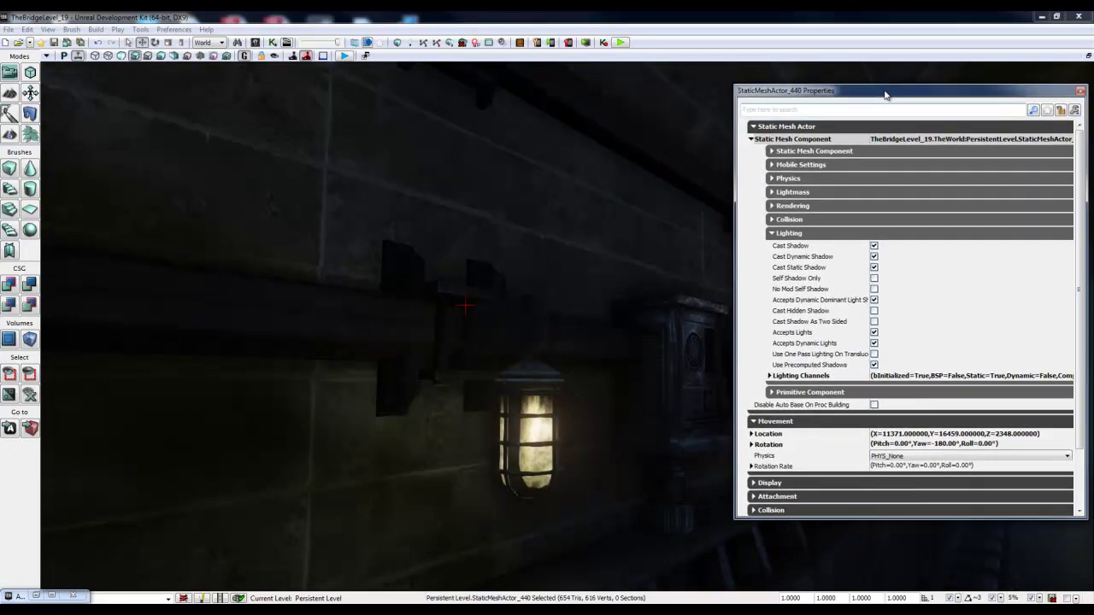
right_drag(530, 254, 520, 286)
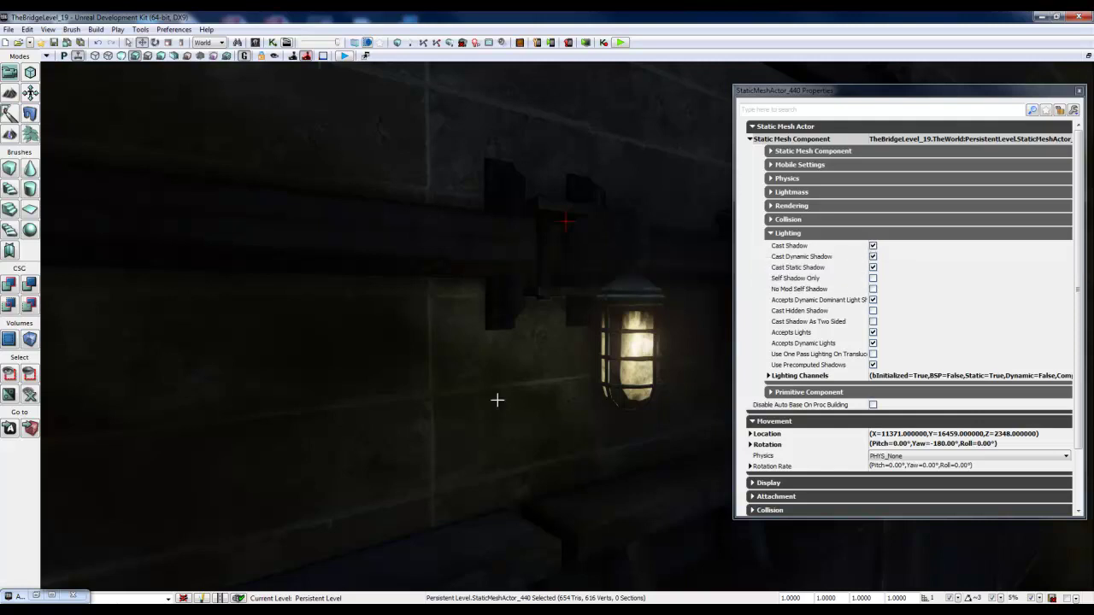
right_drag(497, 400, 545, 390)
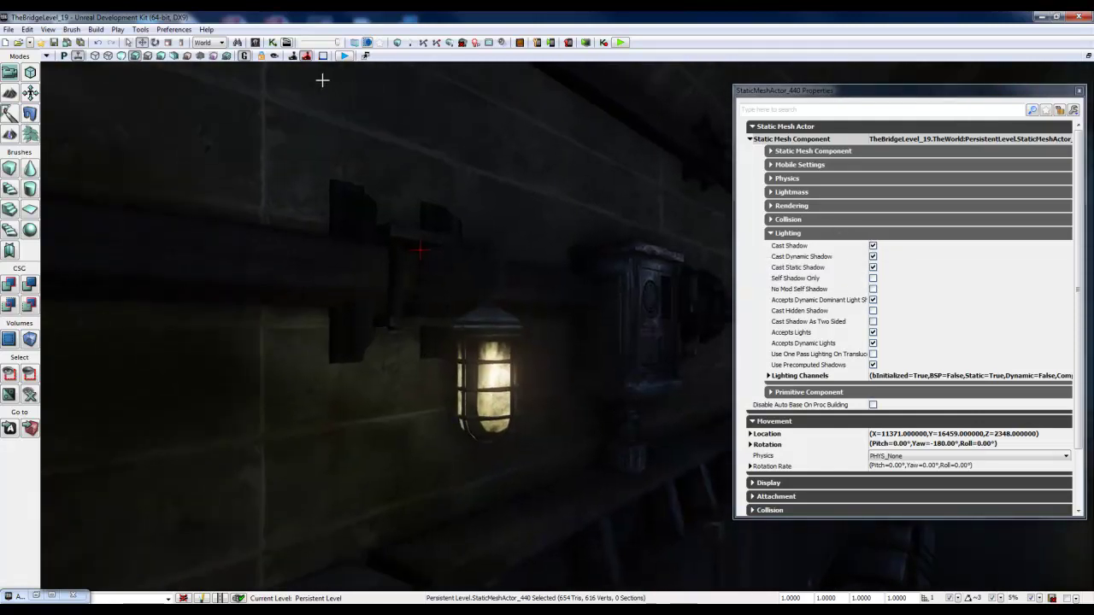
Leave game view and alternate the selection between the point light and the lamp fixture's mesh.
click(245, 55)
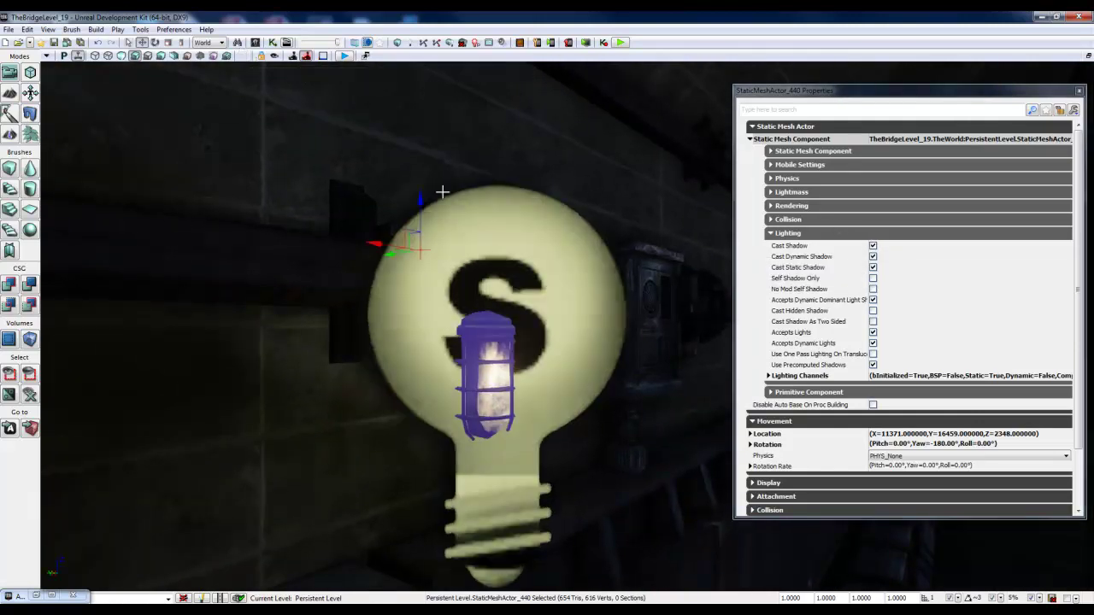
drag(420, 196, 573, 267)
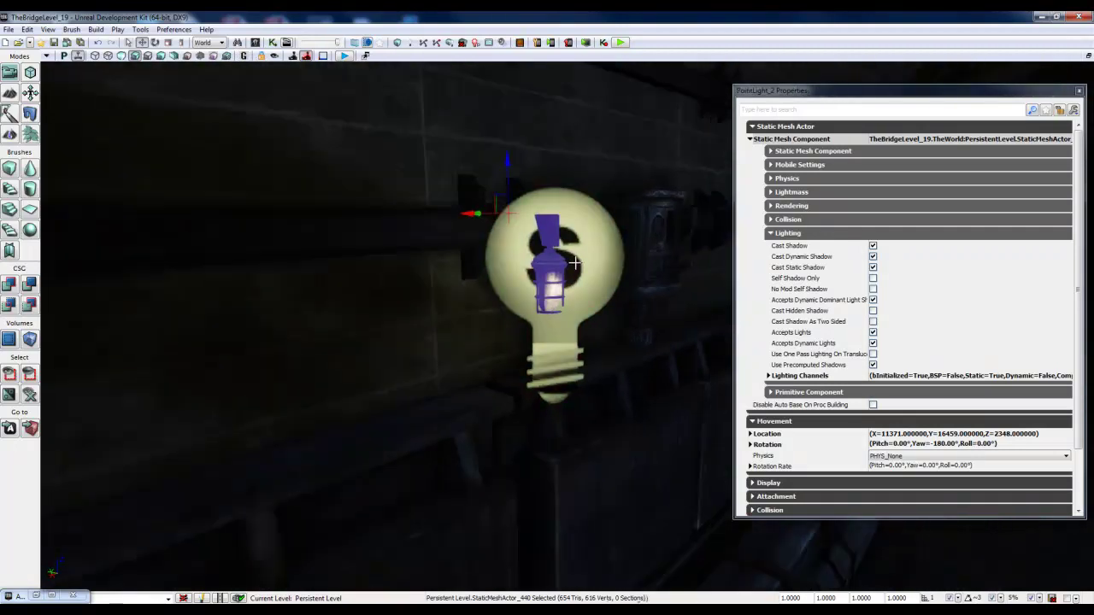
click(572, 266)
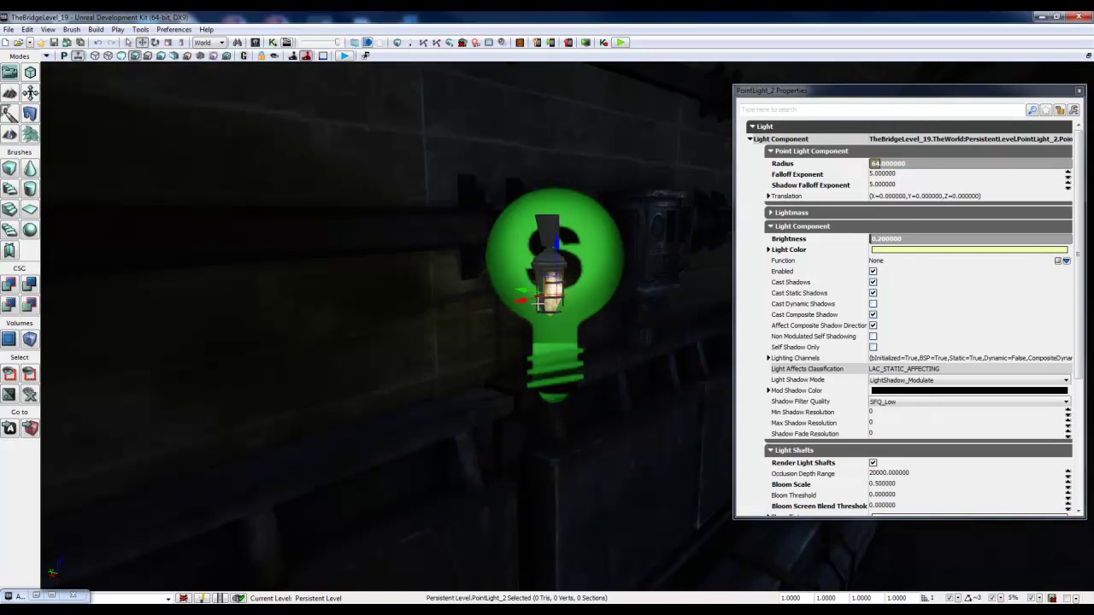
click(546, 220)
click(591, 251)
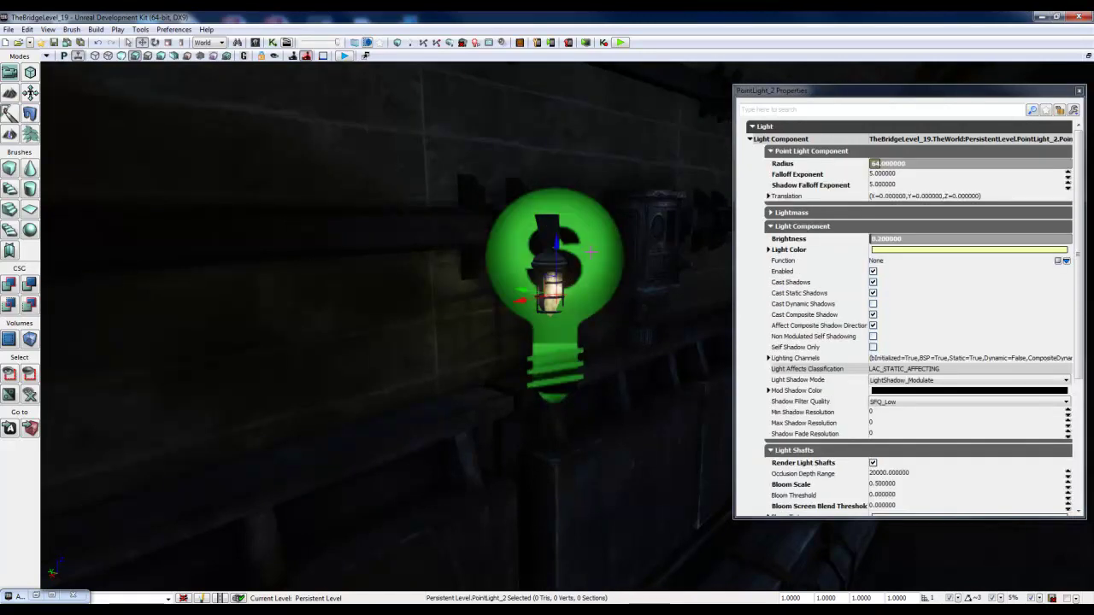
click(645, 221)
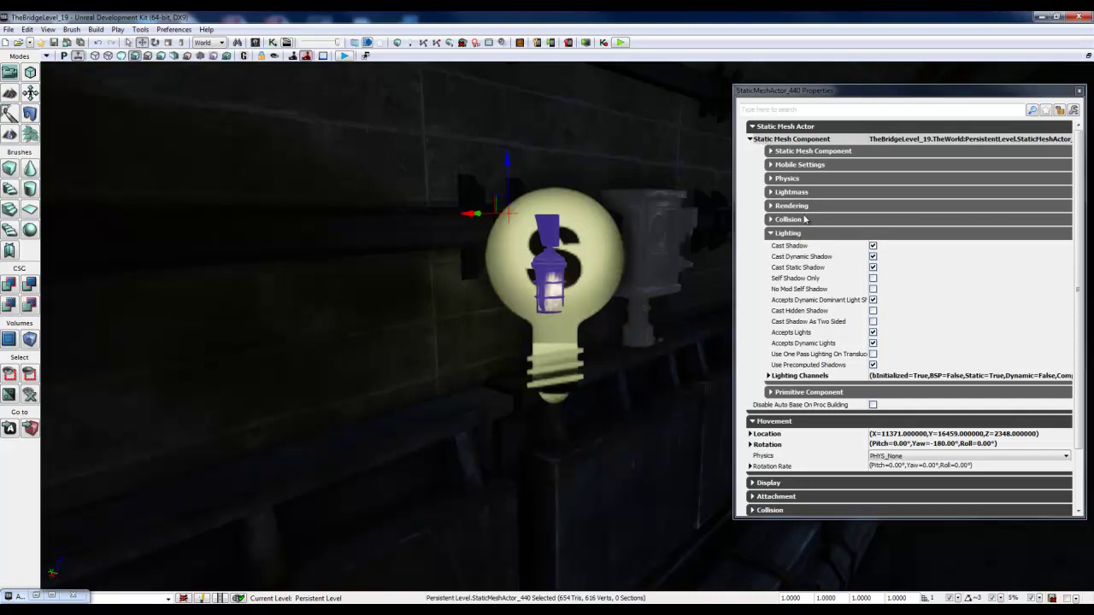
Try turning off the lamp mesh's Accepts Dynamic Dominant Light Shadows and Accepts Lights options, restoring each after its test.
click(873, 300)
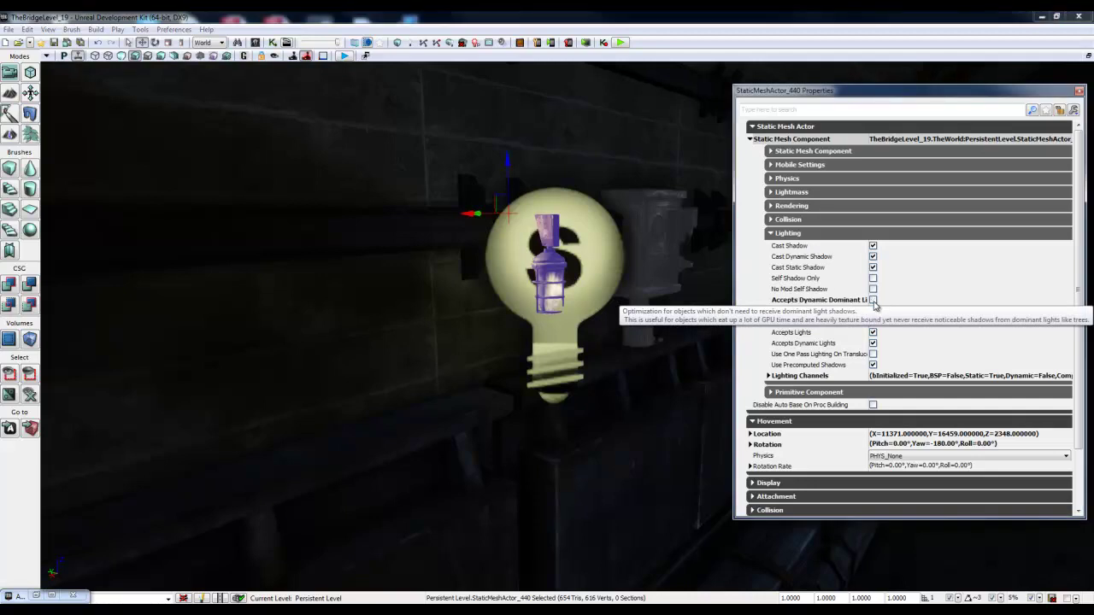
click(873, 301)
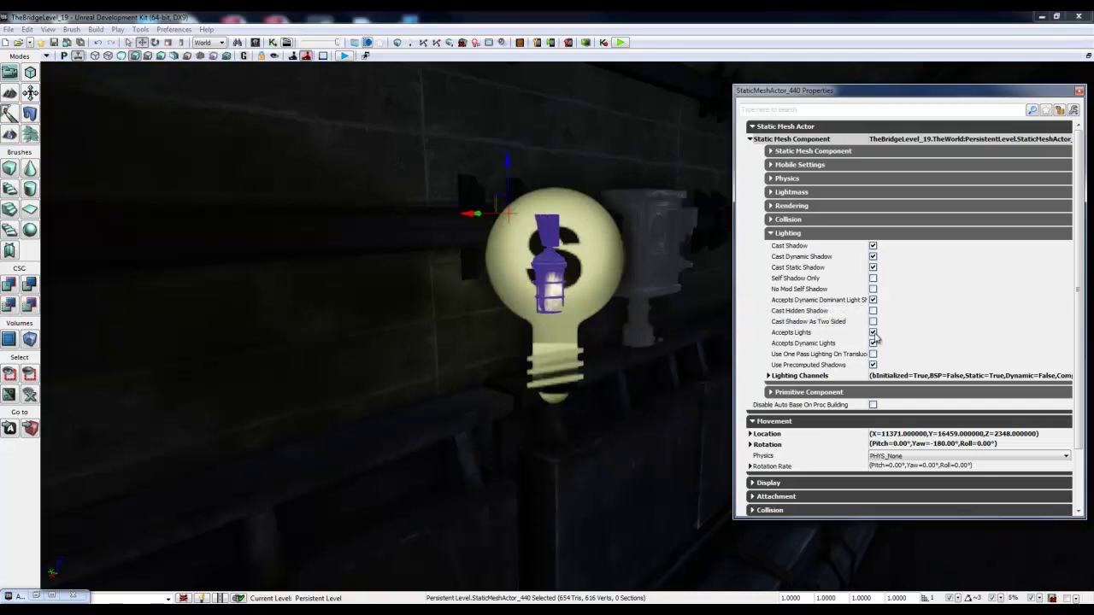
click(873, 334)
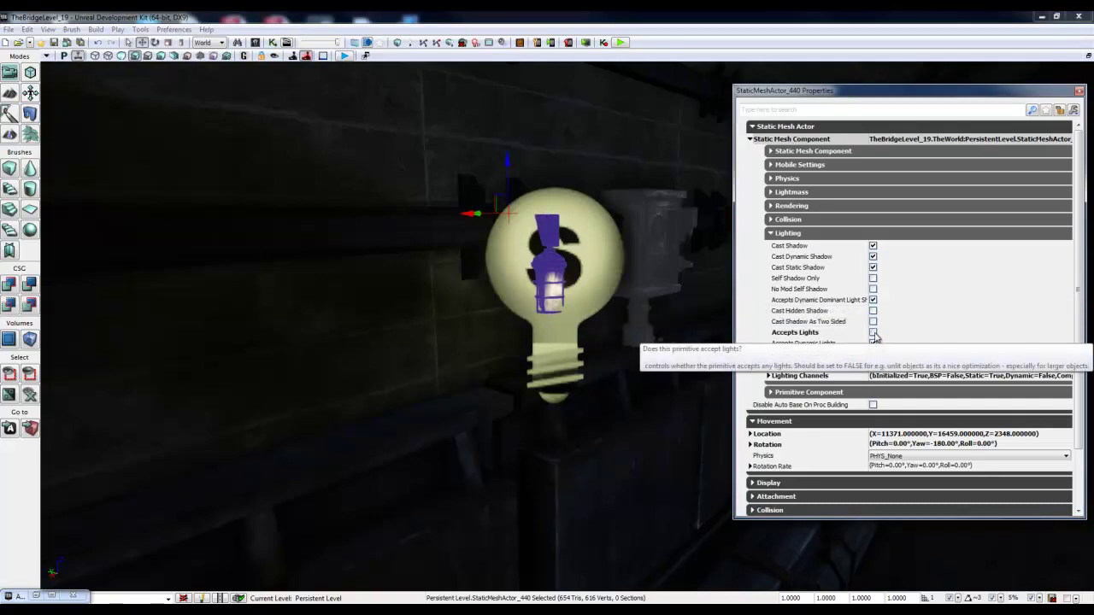
click(605, 267)
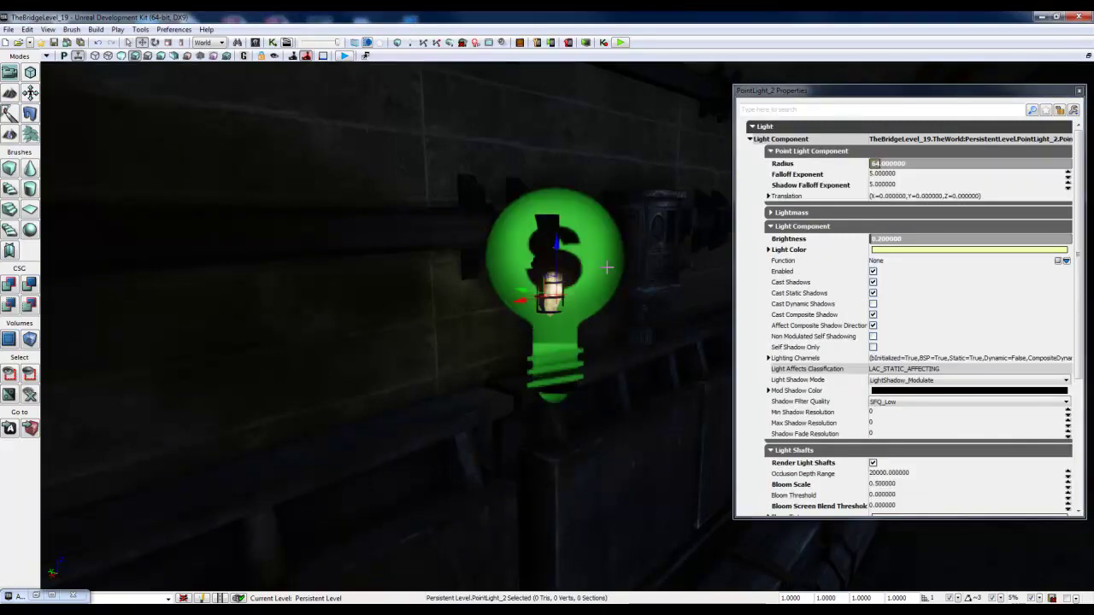
click(544, 225)
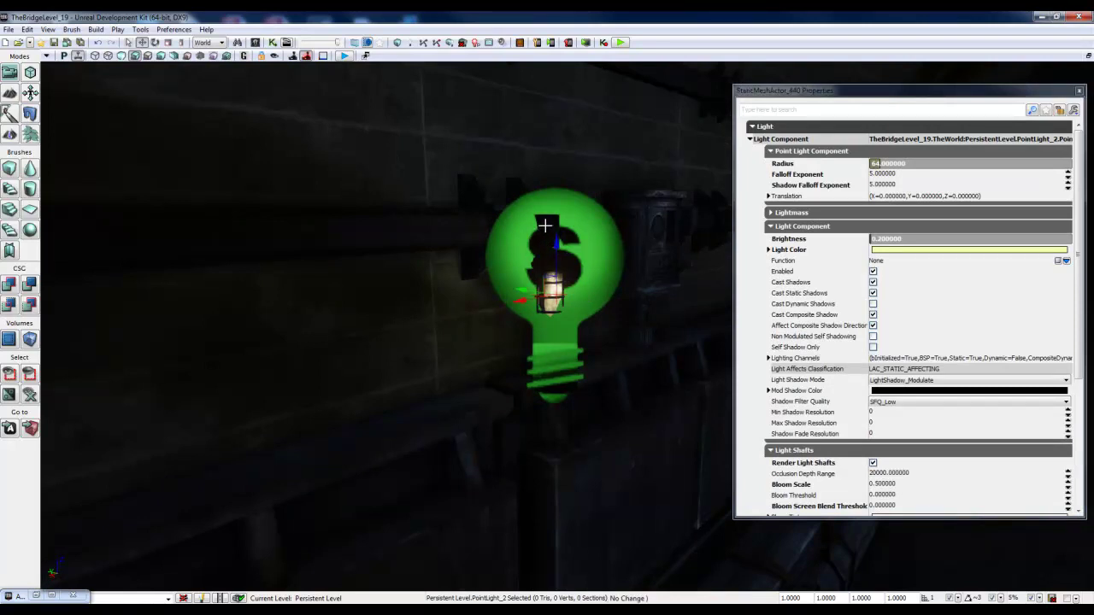
click(873, 333)
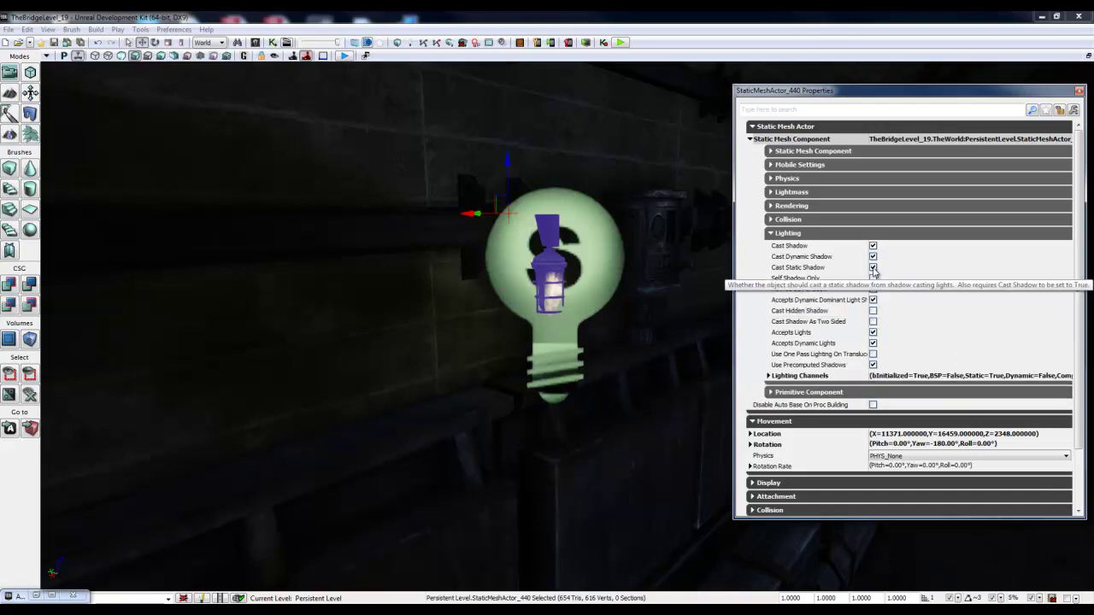
Try Self Shadow Only on the lamp mesh, check the lamp with the light selected, and turn the option off again.
click(873, 278)
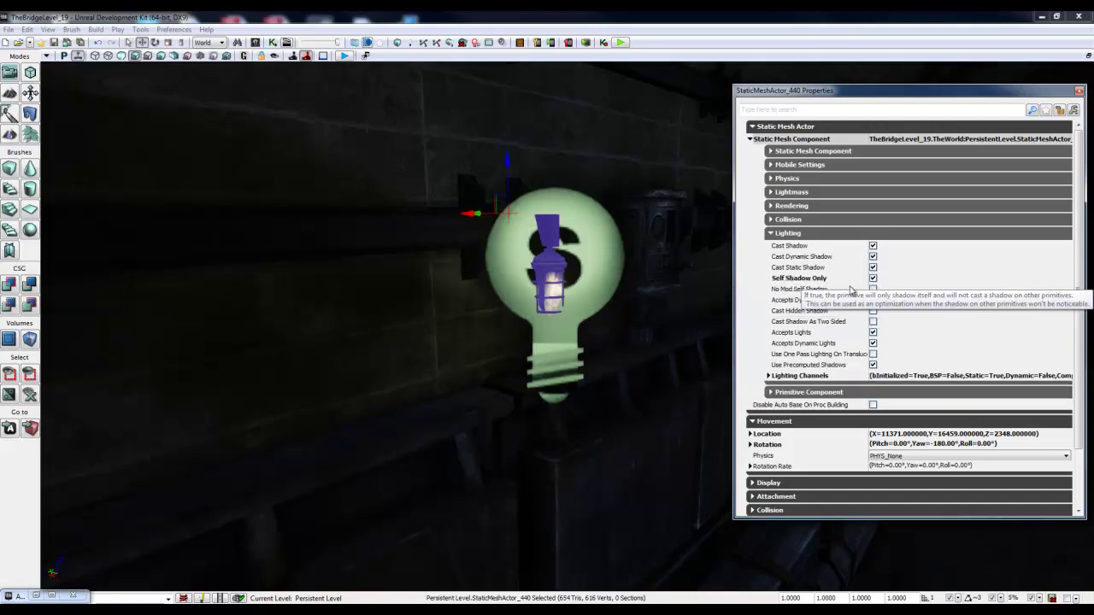
click(583, 249)
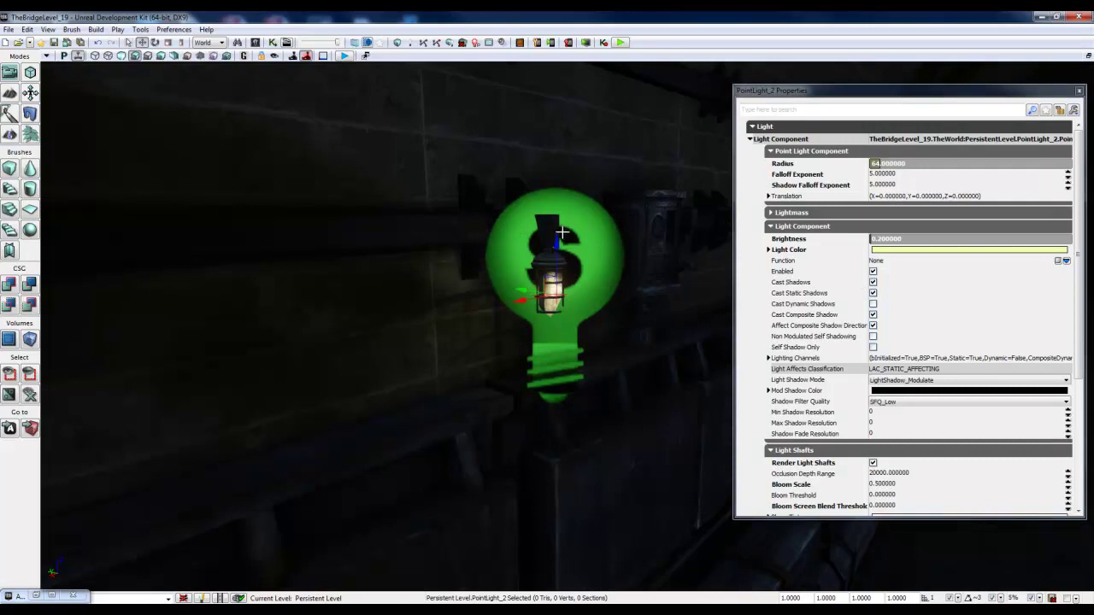
click(547, 229)
click(872, 277)
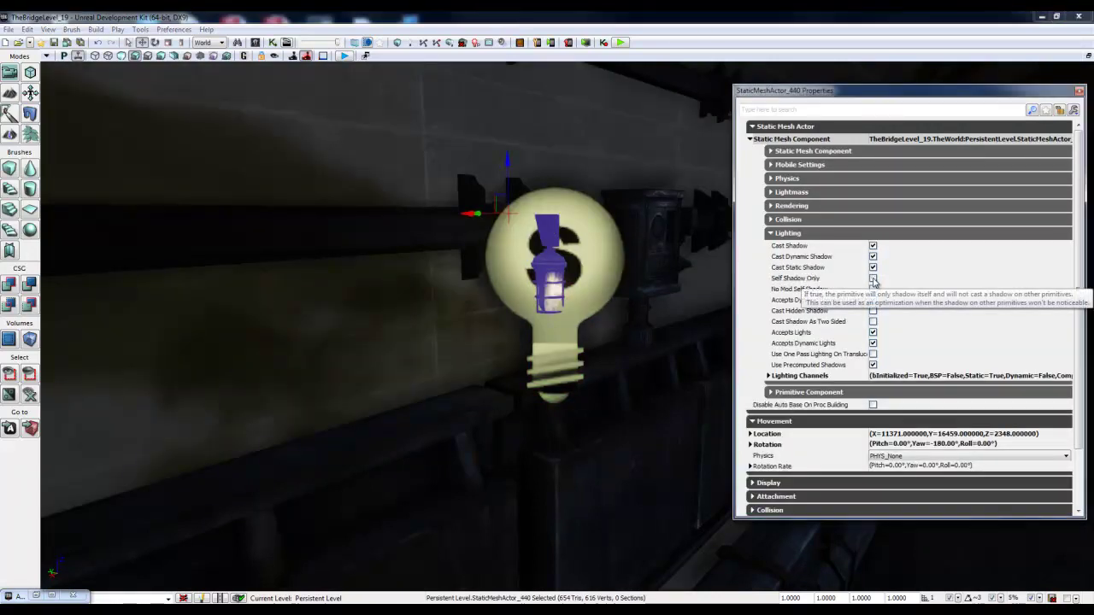
Disable Cast Static Shadow on the lamp mesh and check the fixture with the point light selected.
click(624, 273)
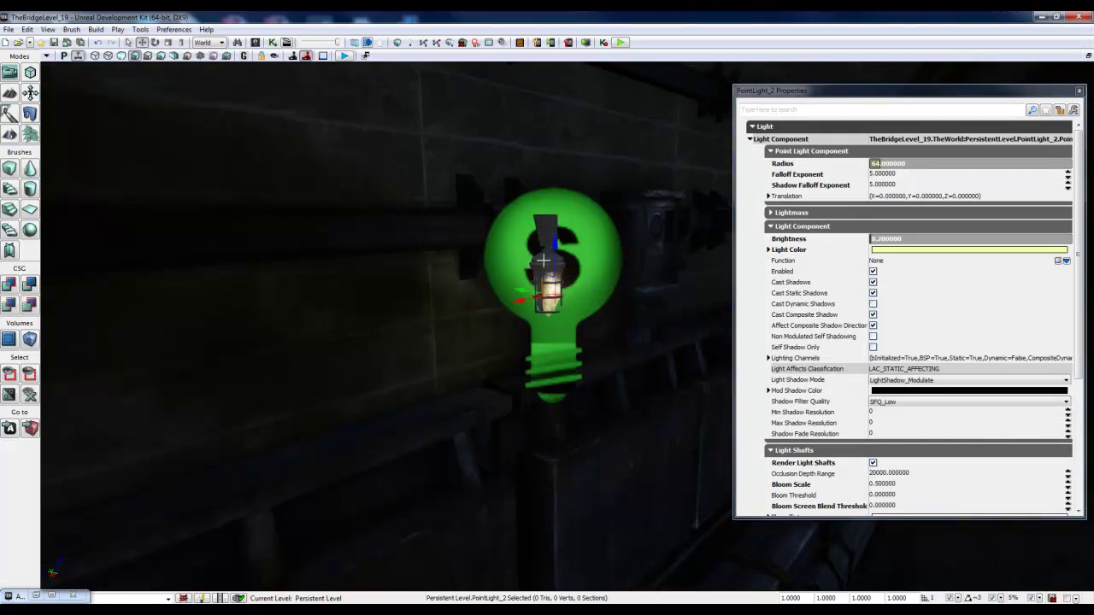
click(543, 232)
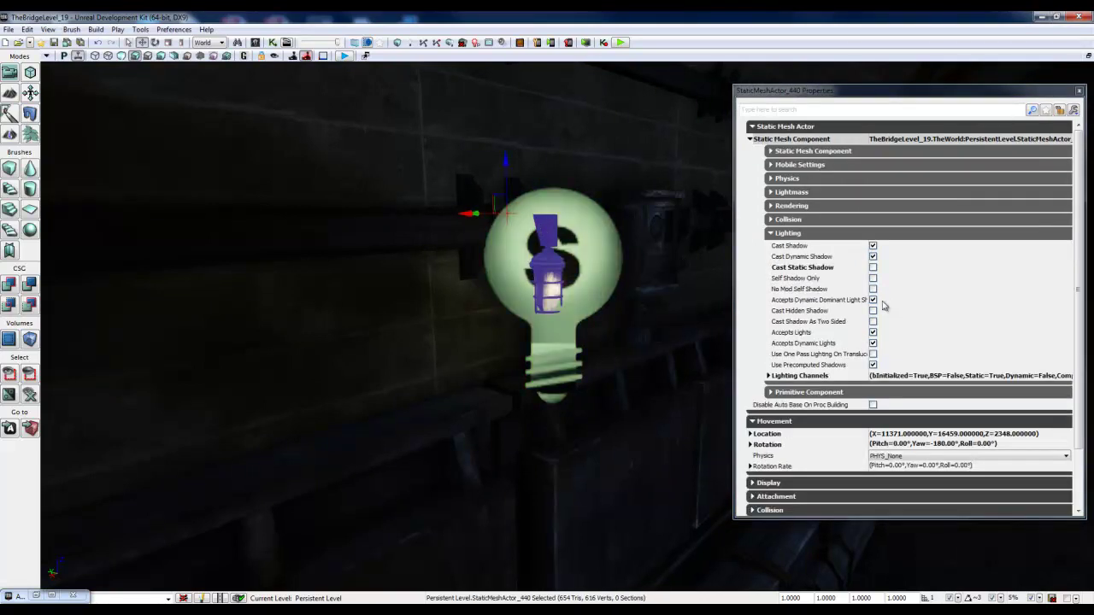
Turn Cast Static Shadow back on for the lamp mesh and test Self Shadow Only, leaving that option off.
click(872, 269)
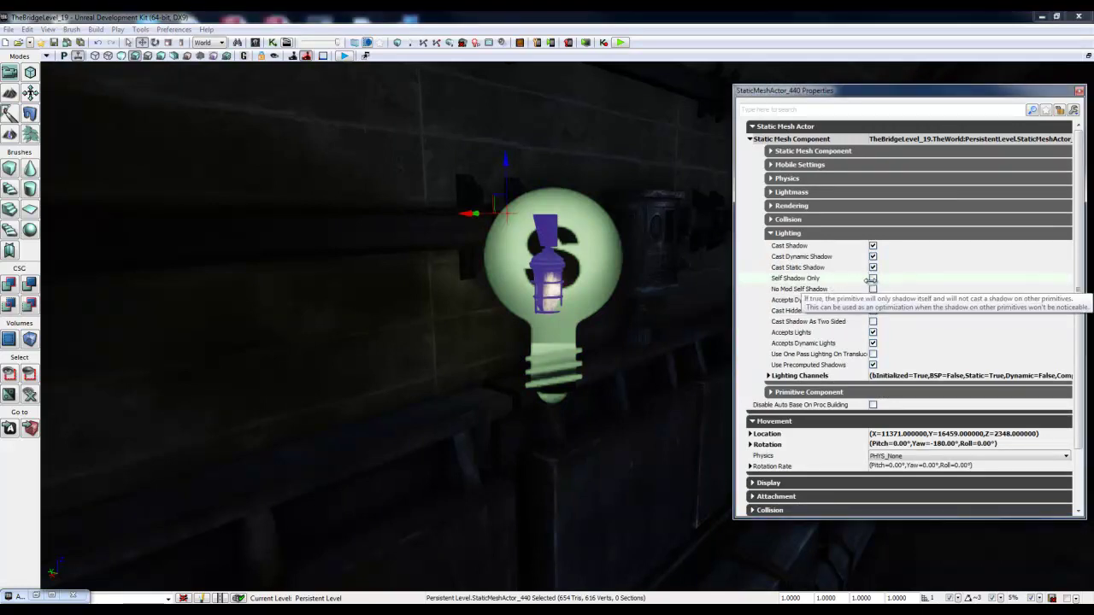
click(873, 279)
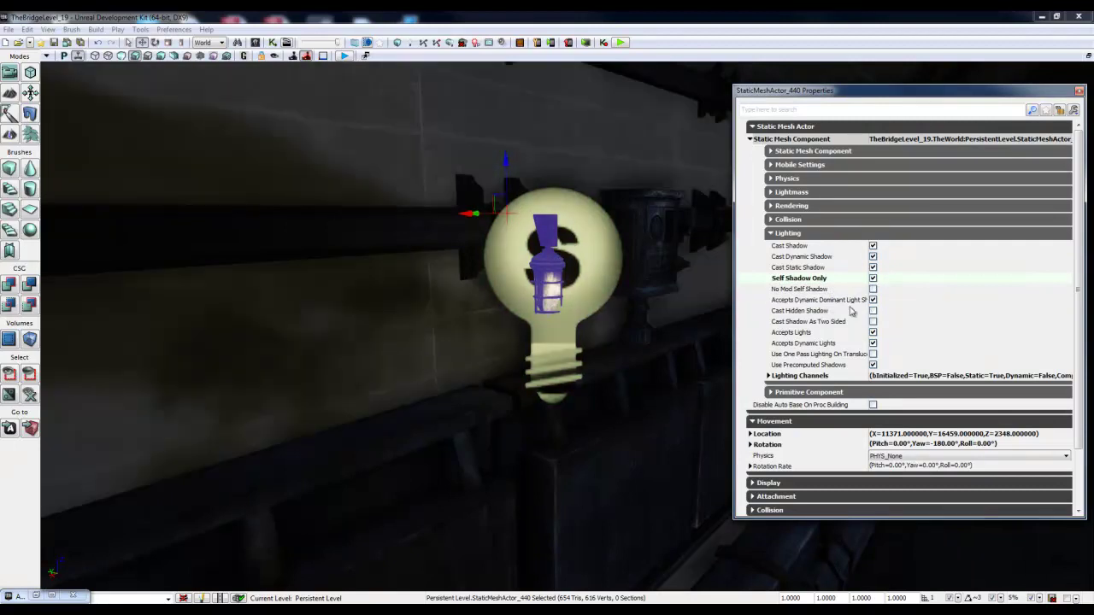
click(873, 279)
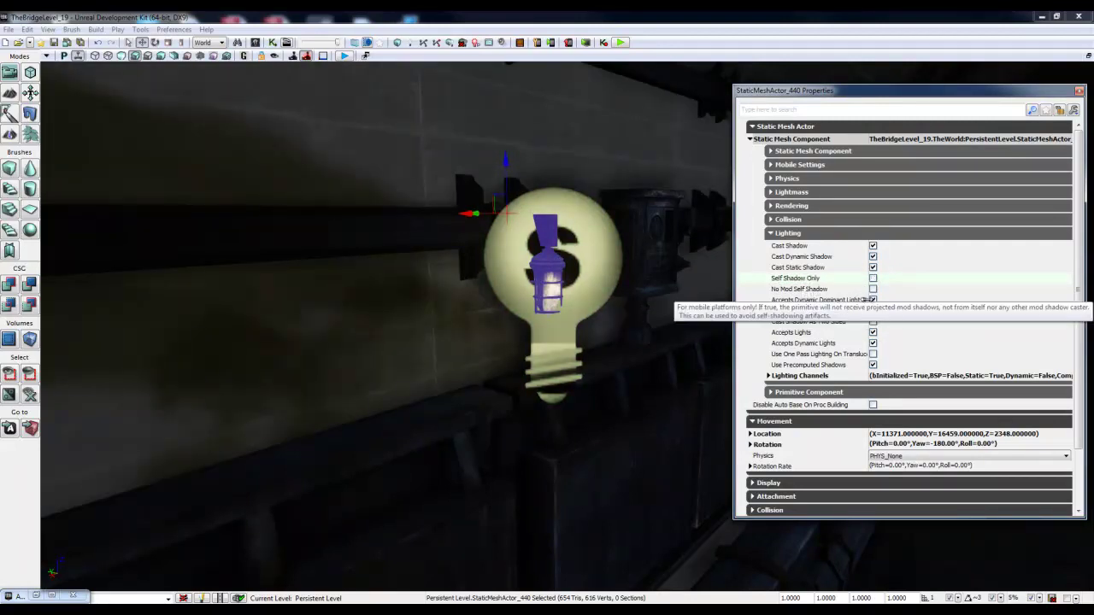
scroll(786, 391, down, 1)
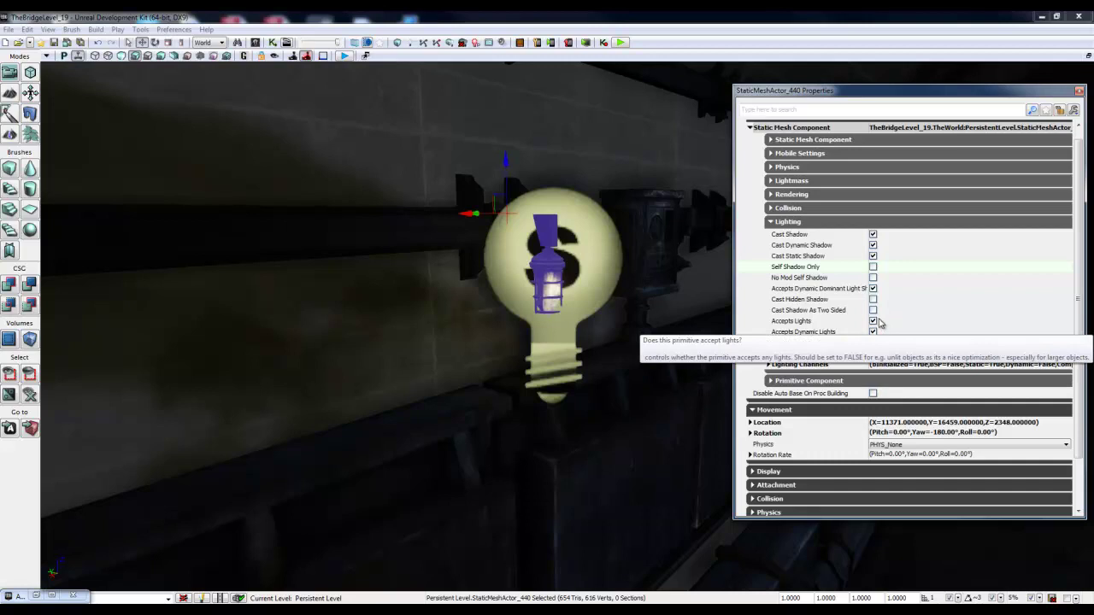
Try toggling the lamp mesh's Accepts Dynamic Dominant Light Shadows option and undo the change.
click(609, 254)
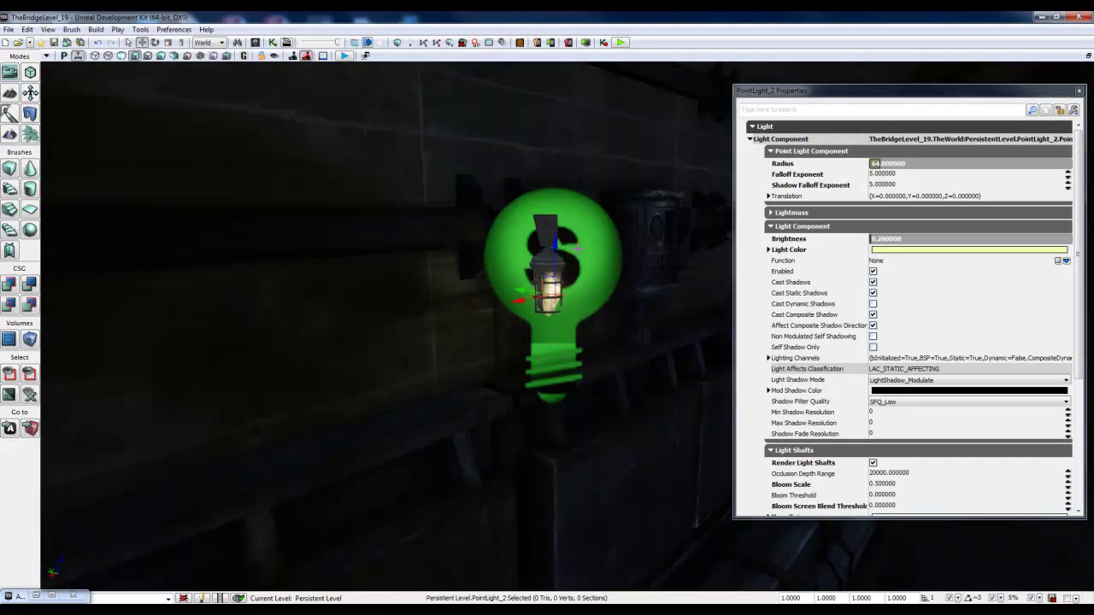
click(547, 224)
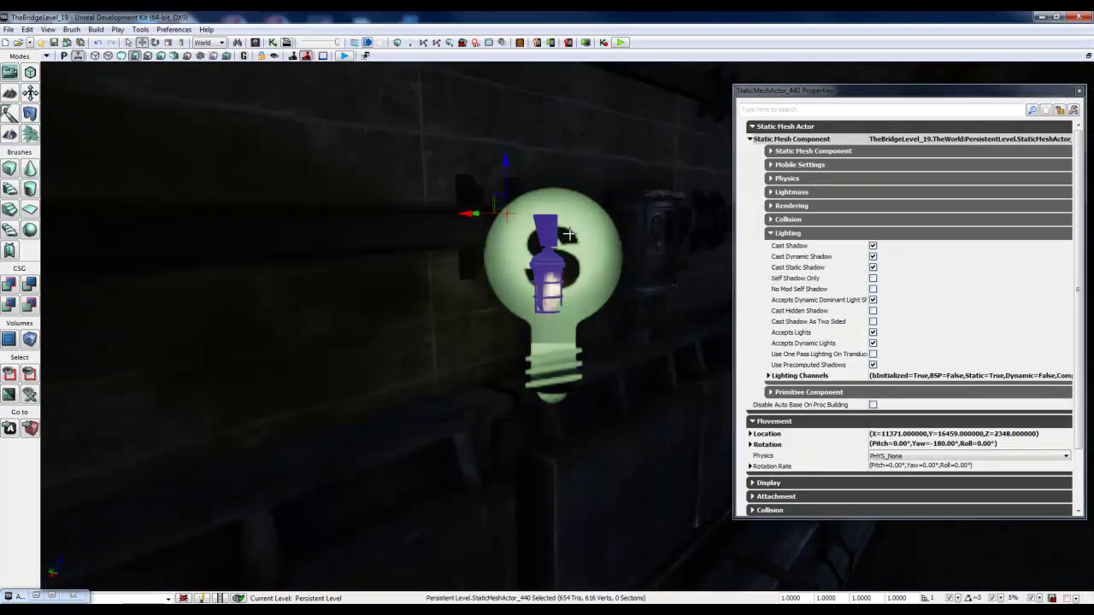
click(872, 300)
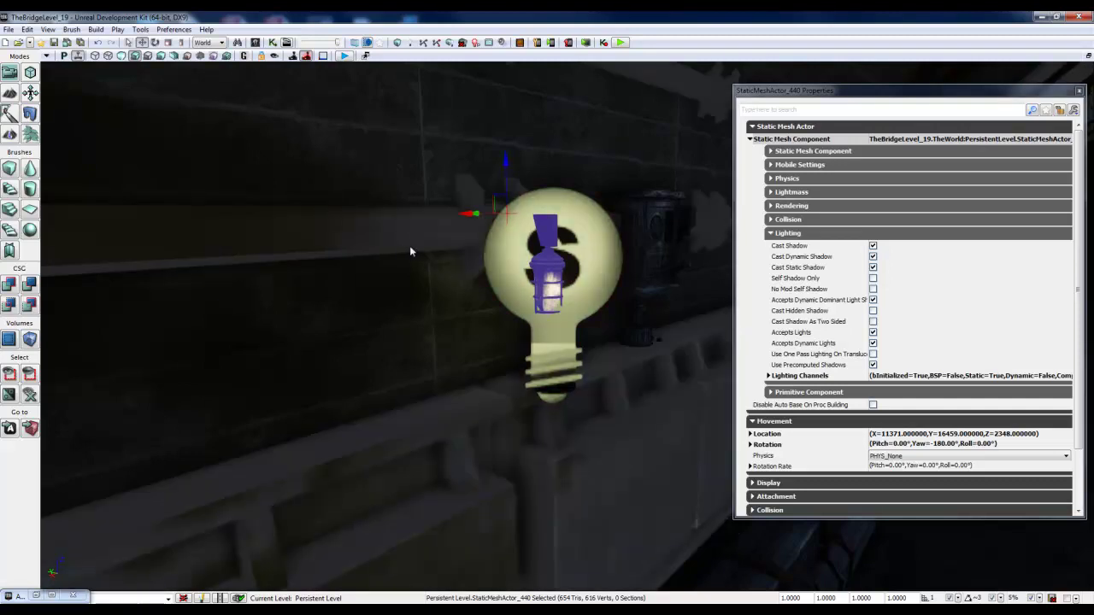
key(ctrl+z)
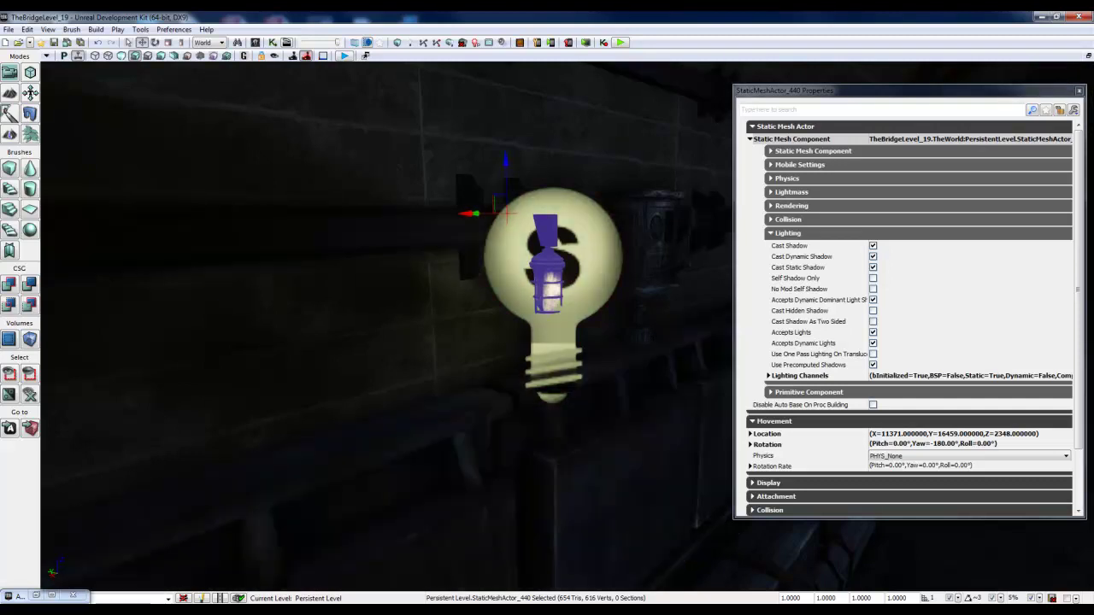
Try offsetting the point light by setting its Translation to X 1 and Y 50.
click(547, 291)
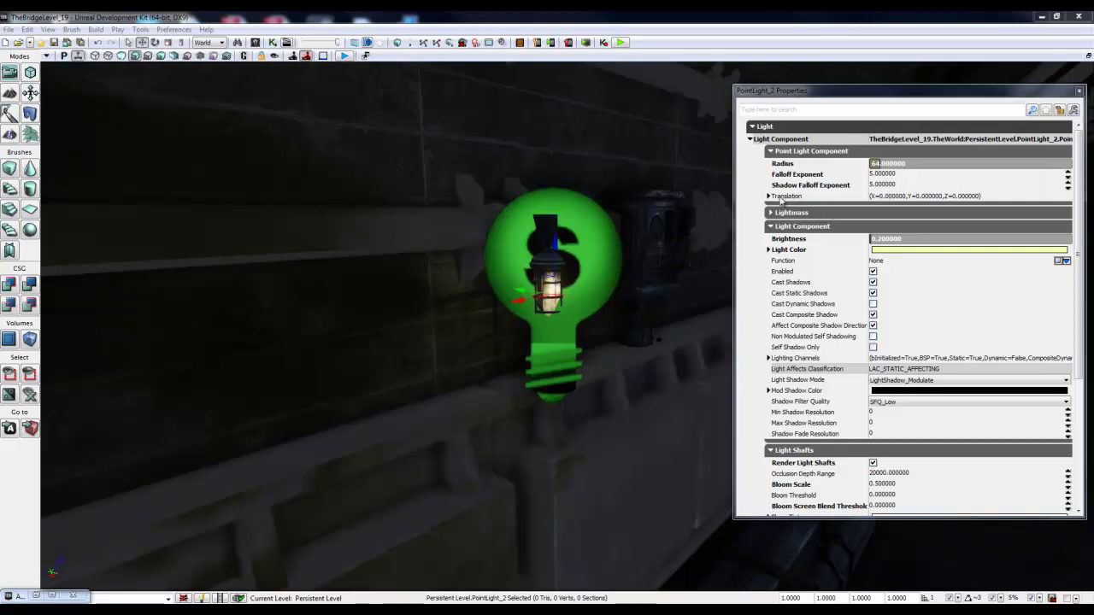
click(769, 195)
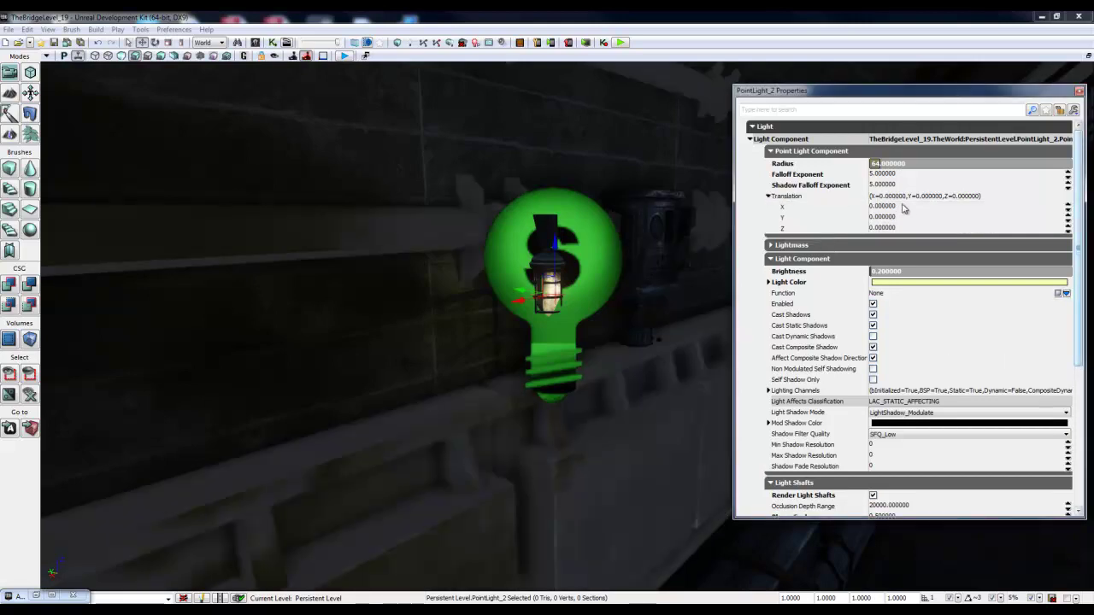
click(904, 207)
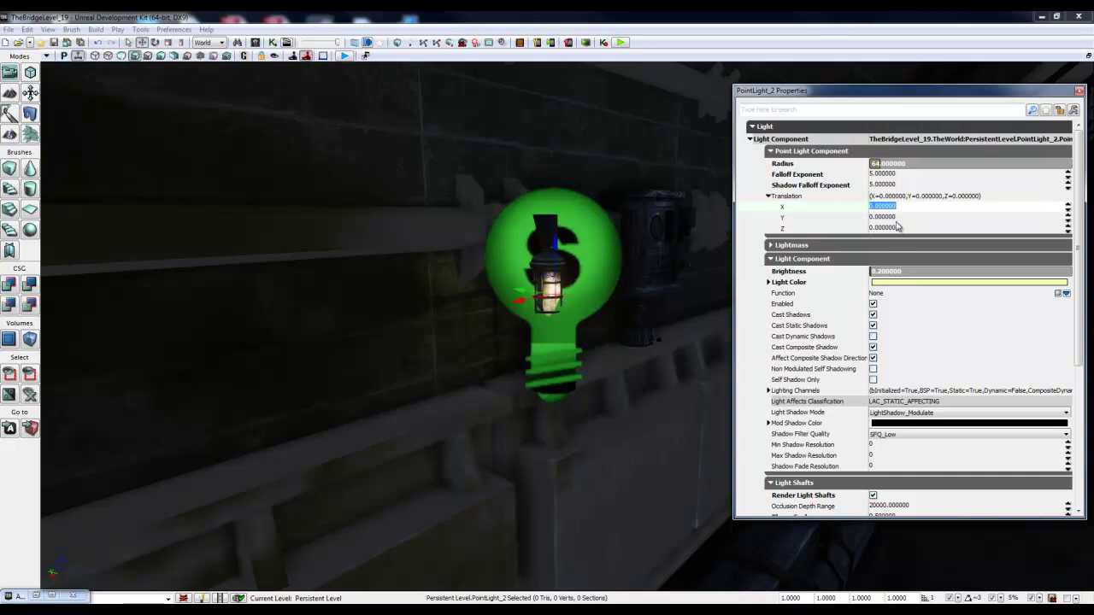
text(1)
key(Return)
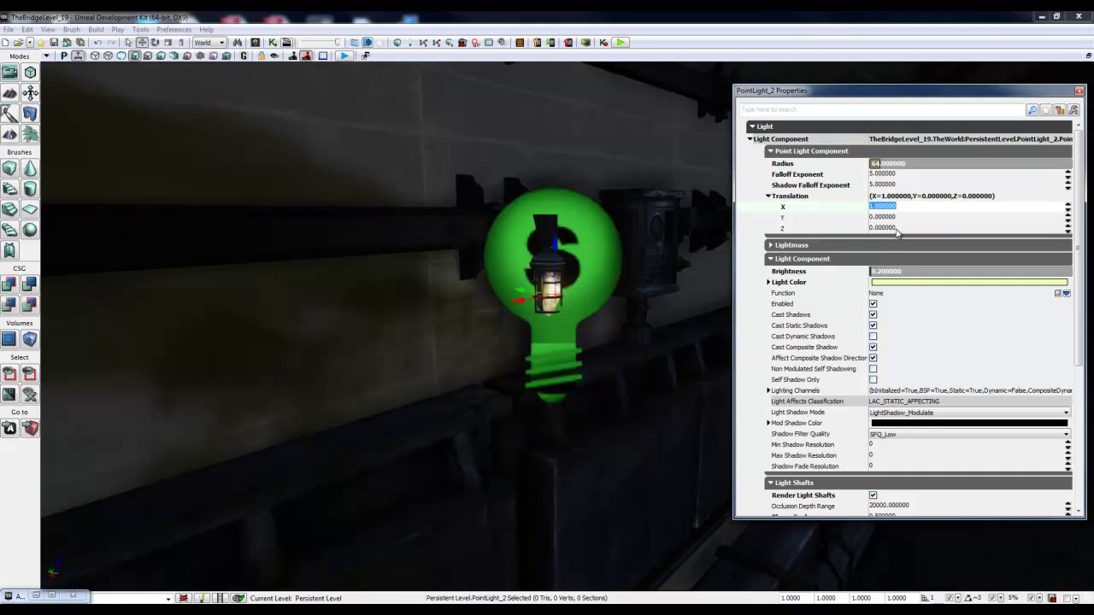
click(900, 219)
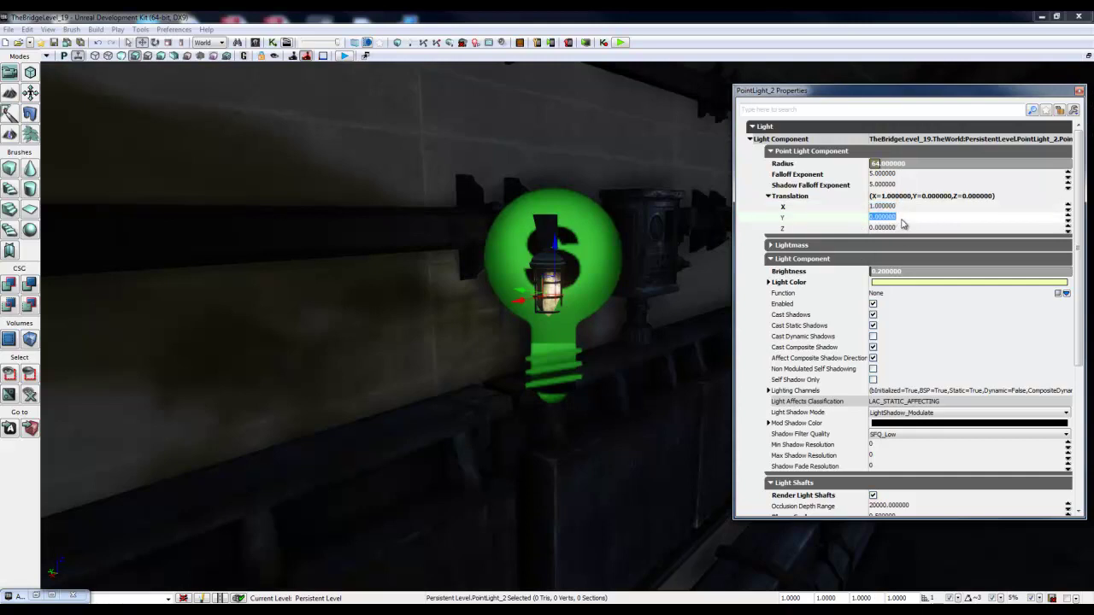
text(50)
key(Return)
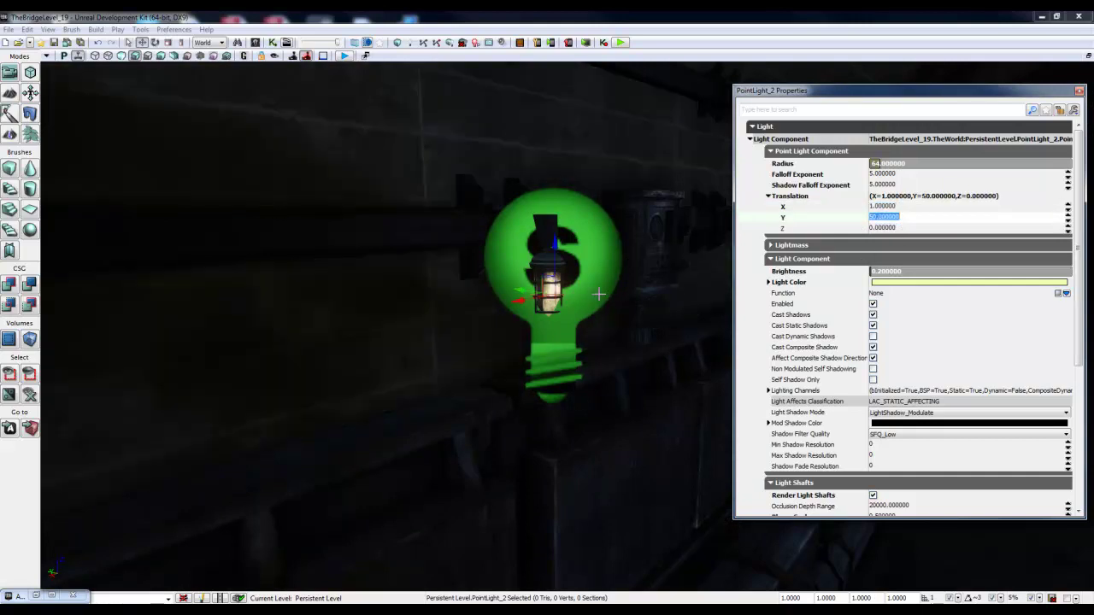
Reset the point light's Y and X Translation values to their defaults.
right_drag(599, 294, 562, 309)
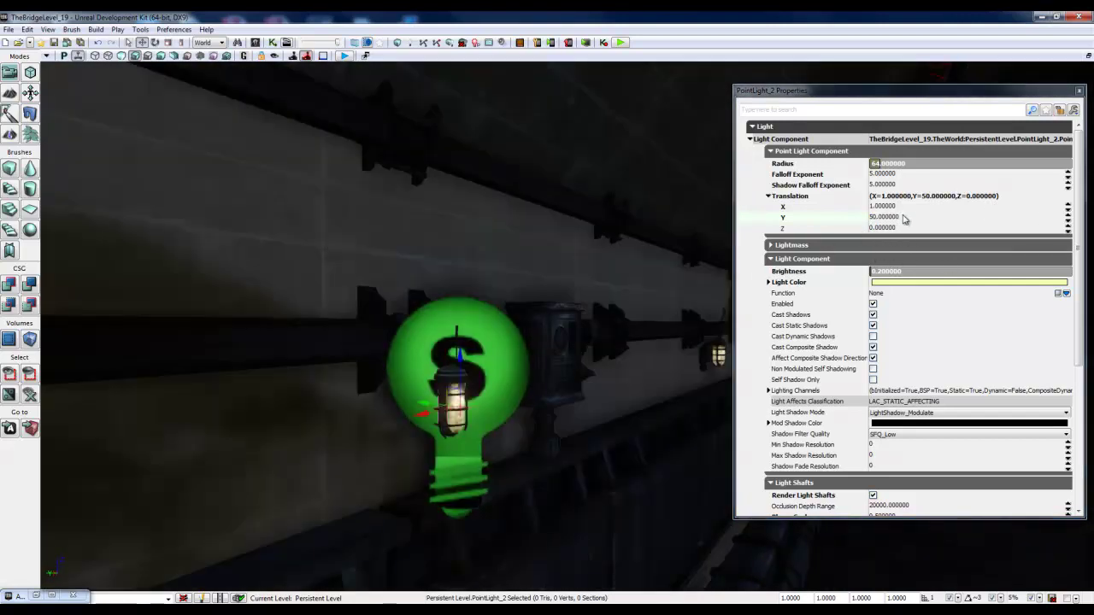
click(907, 216)
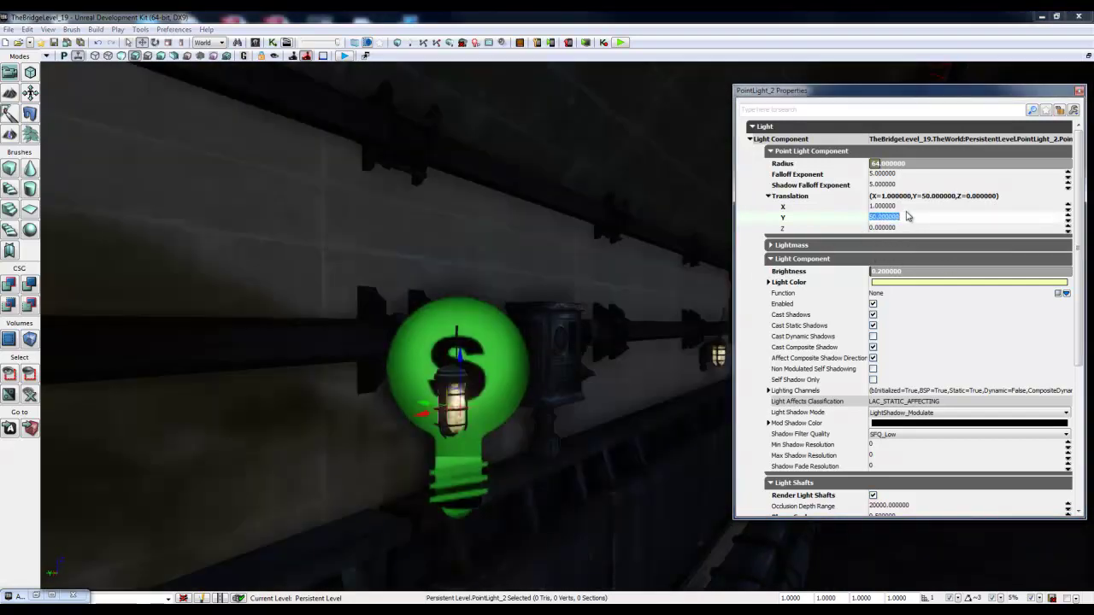
right_click(871, 221)
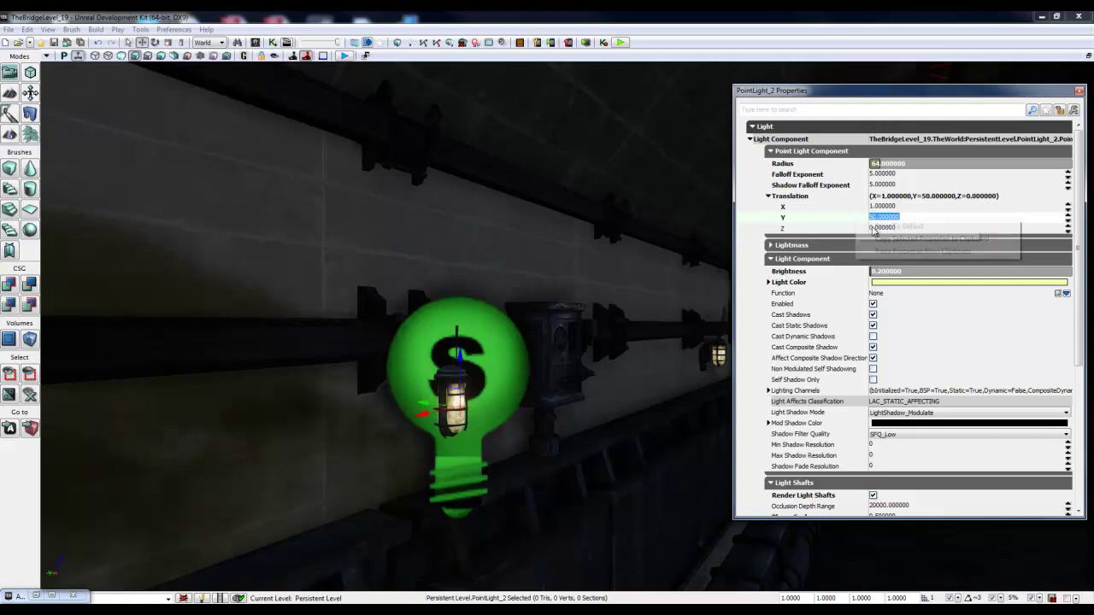
click(882, 228)
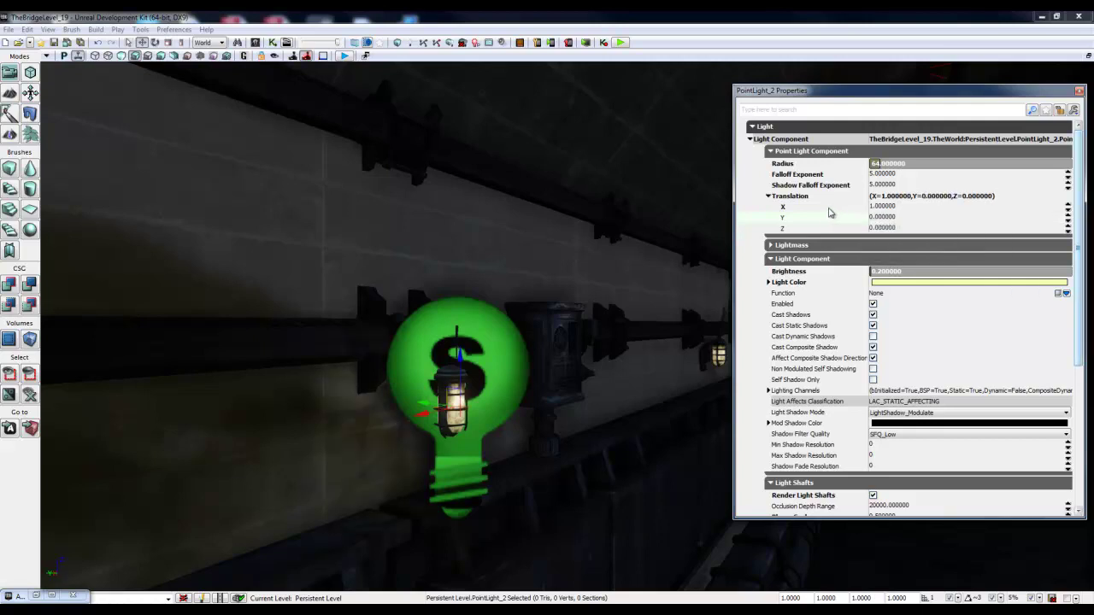
right_click(829, 211)
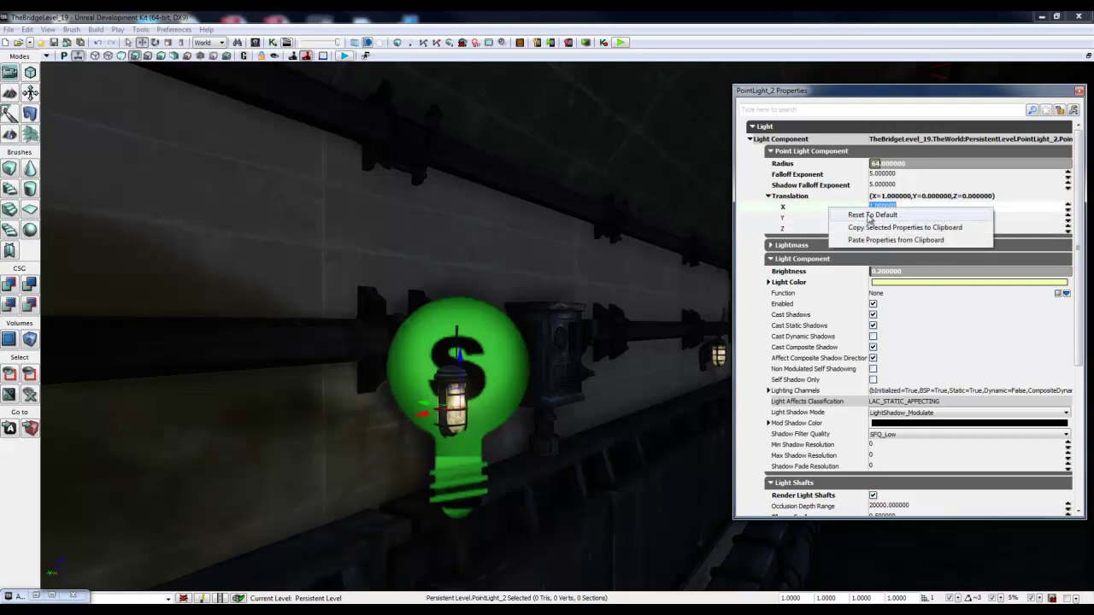
click(870, 216)
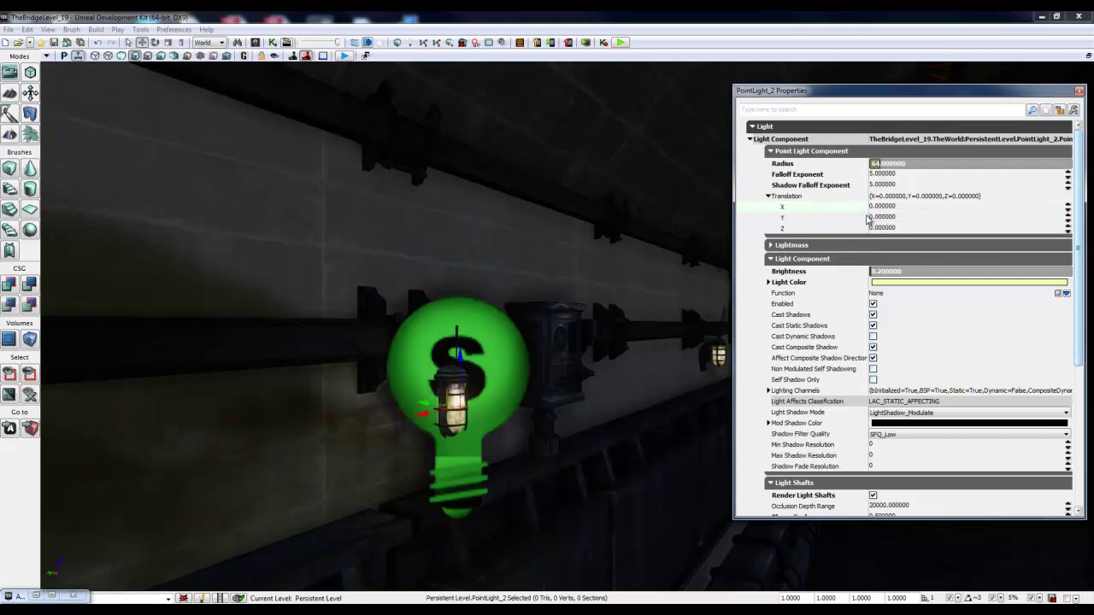
click(766, 197)
Inspect the point light's Lightmass and Mod Shadow Color settings, and close its properties.
click(773, 214)
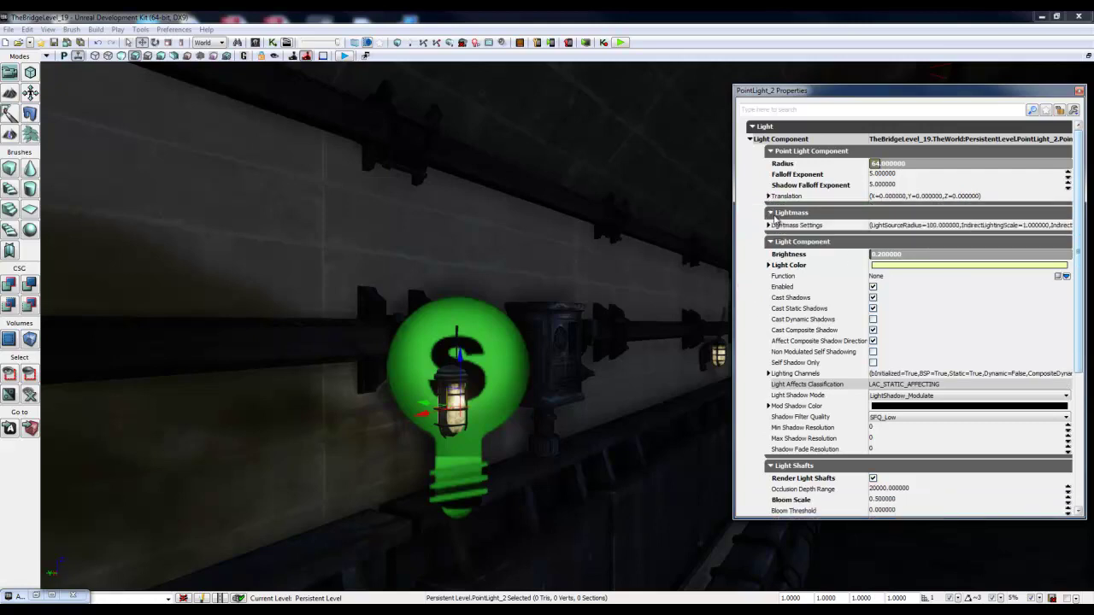
click(773, 214)
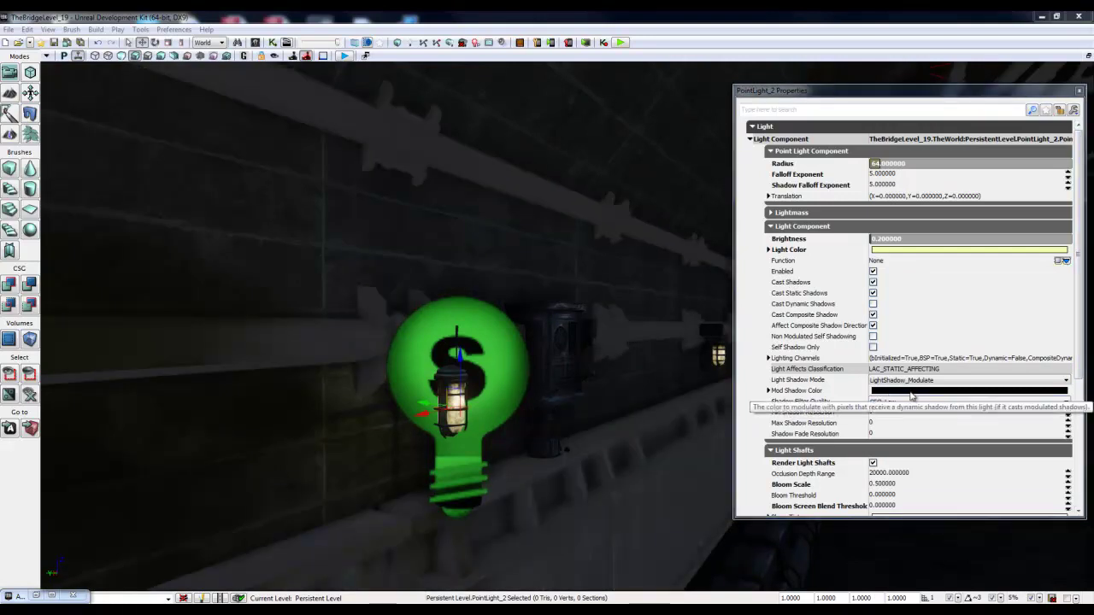
click(911, 391)
click(887, 399)
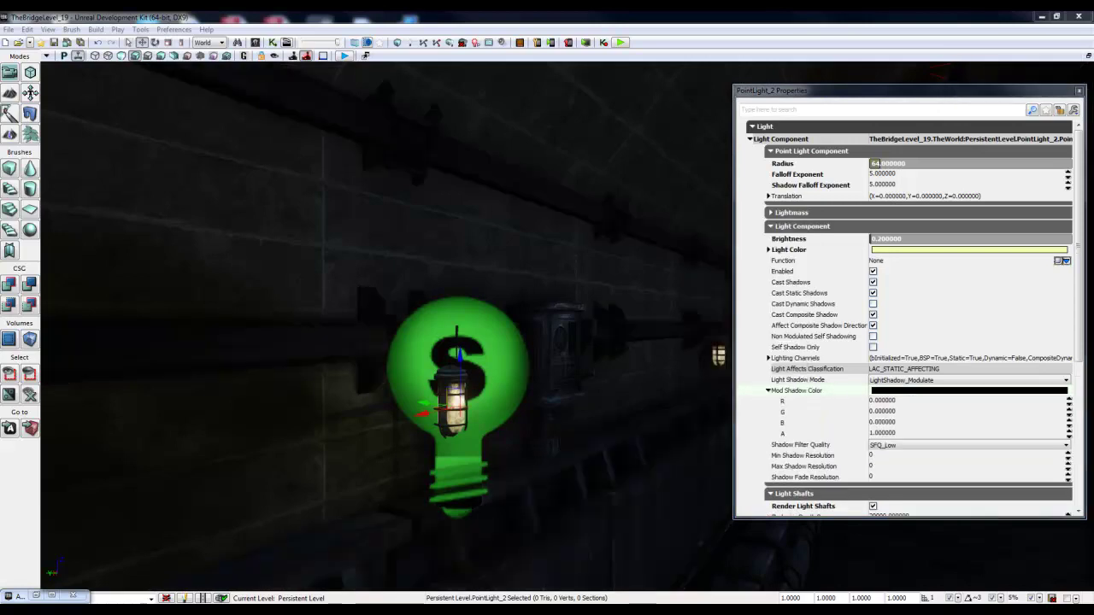
click(1080, 91)
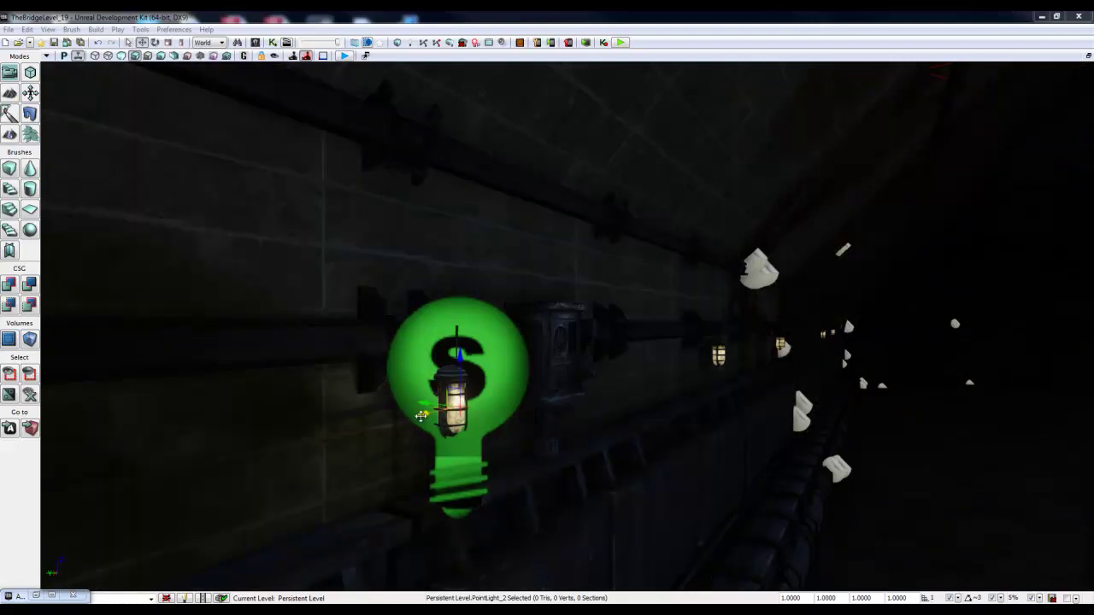
Duplicate the point light to the next wall lamp in the tunnel and align the copy with that fixture.
alt+drag(422, 414, 722, 358)
right_drag(840, 401, 854, 456)
drag(750, 428, 674, 430)
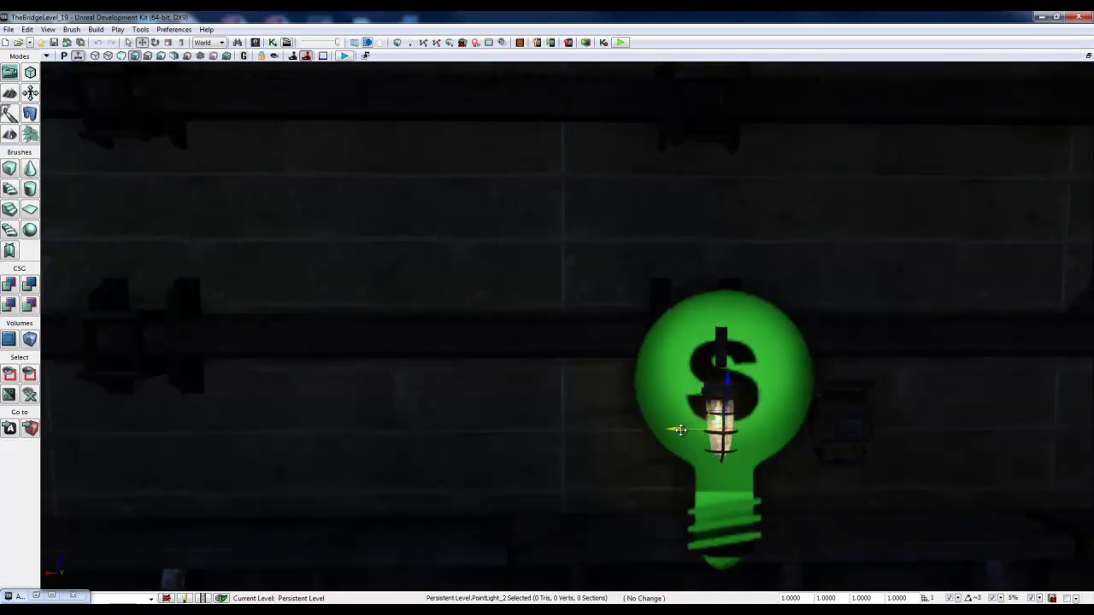
right_drag(906, 446, 853, 447)
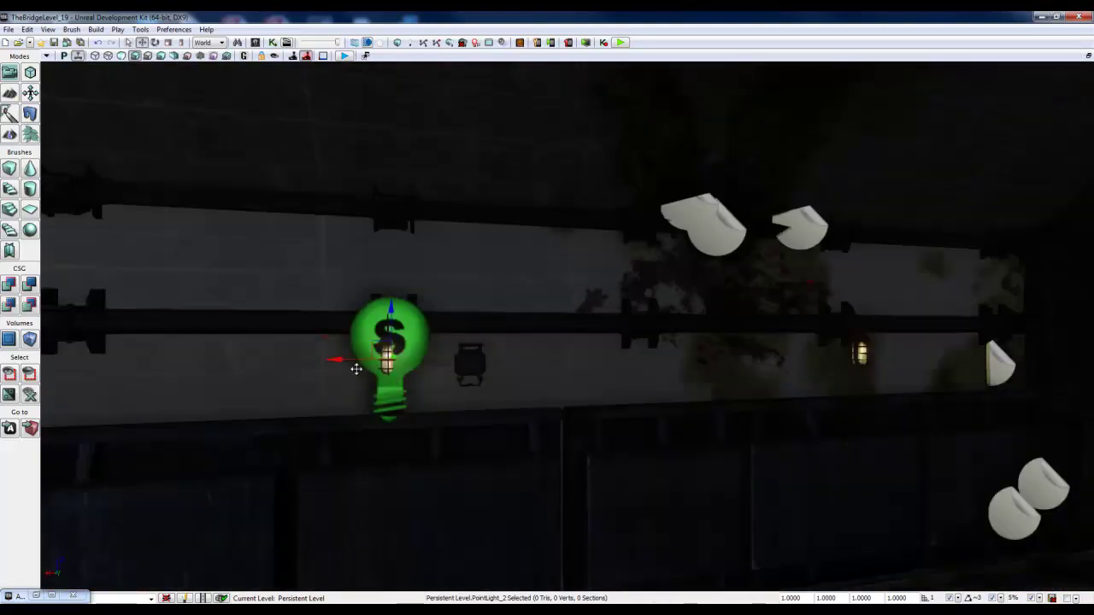
Place further copies of the point light at the following lamps along the tunnel wall.
alt+drag(336, 360, 551, 371)
mouse_move(823, 365)
alt+mouse_down()
mouse_move(853, 365)
mouse_move(823, 366)
alt+mouse_up()
right_drag(1039, 420, 546, 475)
alt+drag(601, 297, 785, 285)
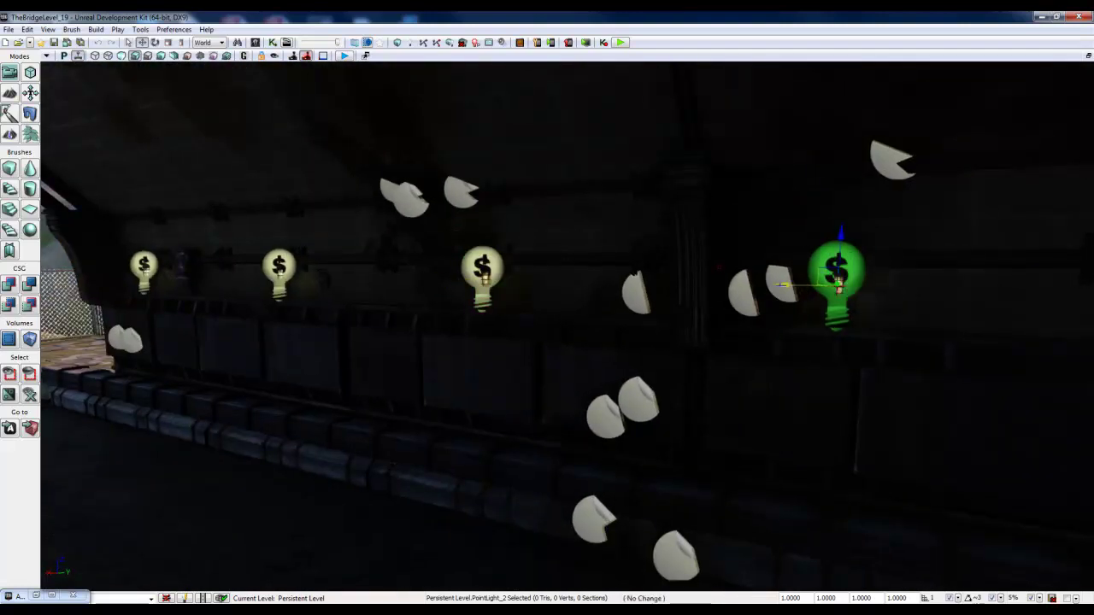
right_drag(801, 305, 567, 283)
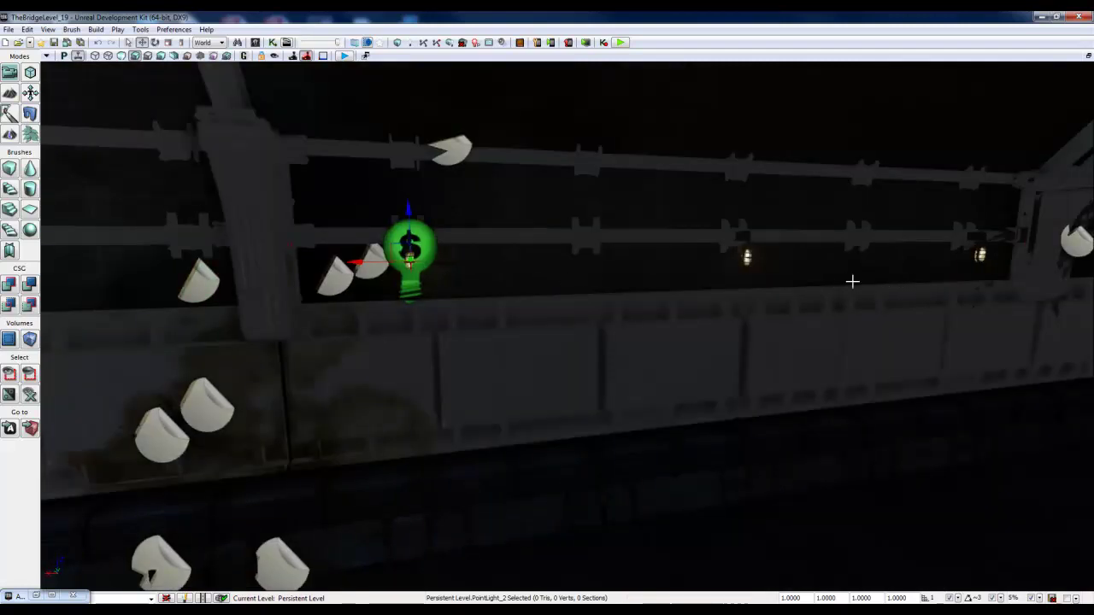
right_drag(852, 282, 914, 273)
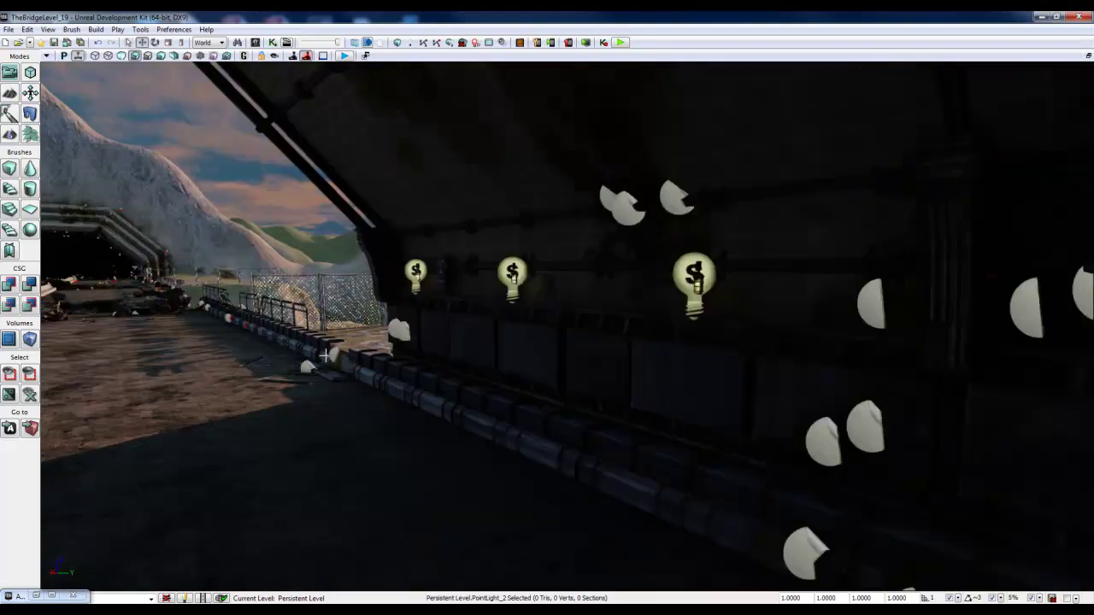
Select a single point light on the tunnel wall and review its Lightmass, shadow and Light Shafts properties.
right_drag(326, 355, 319, 362)
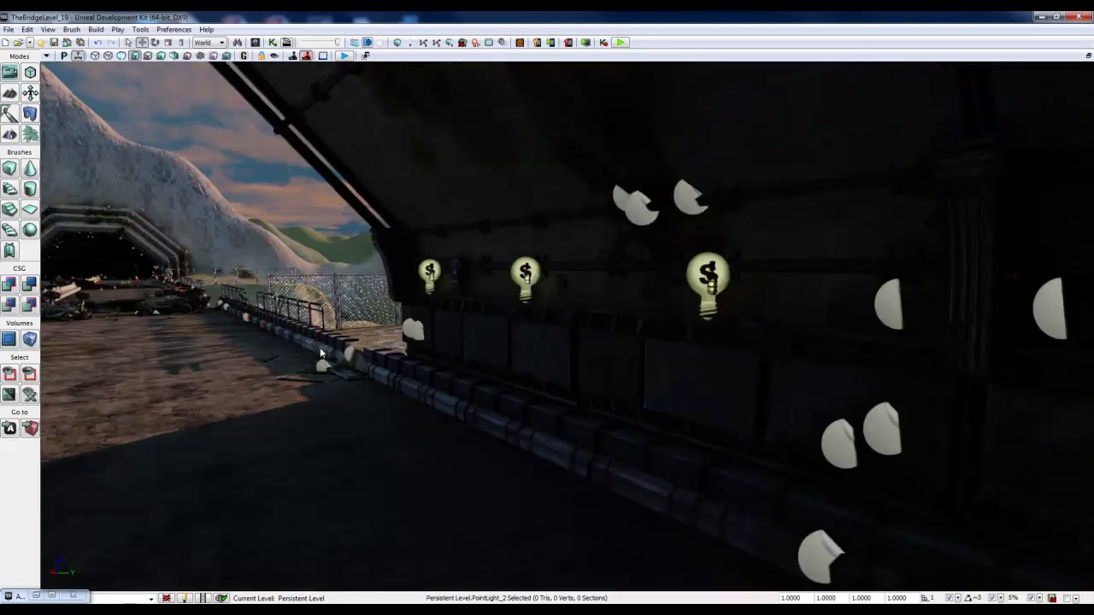
right_drag(320, 347, 282, 349)
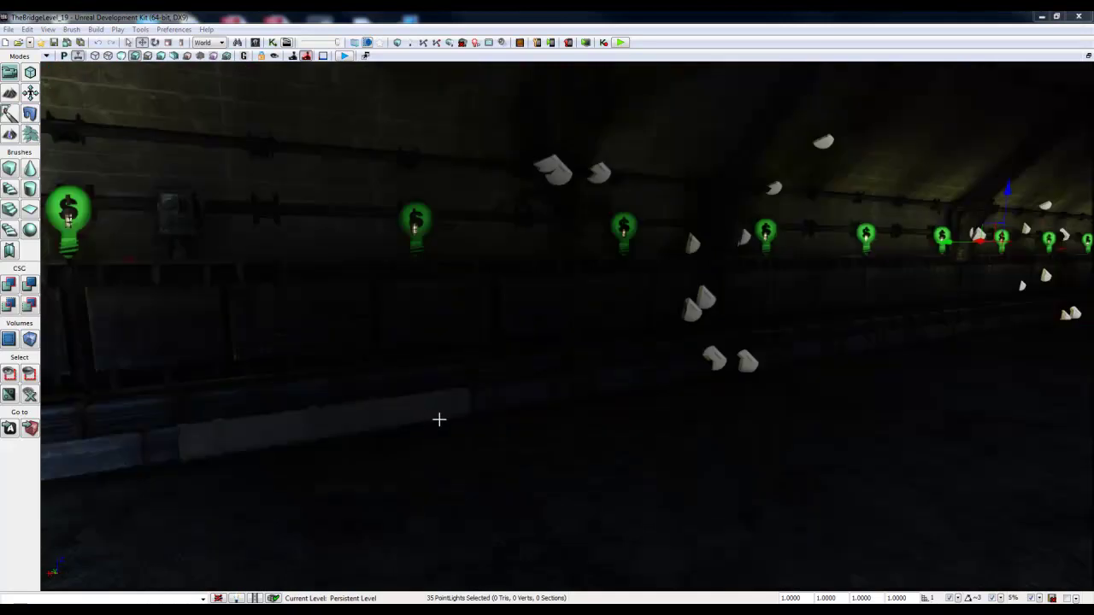
right_drag(532, 442, 505, 436)
scroll(635, 373, up, 3)
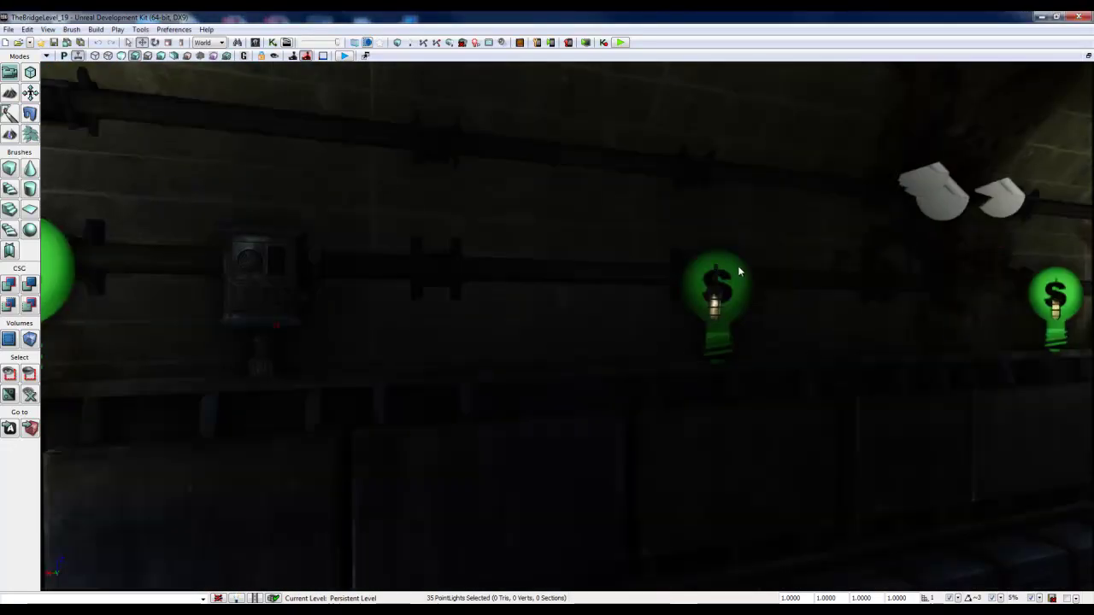
click(722, 273)
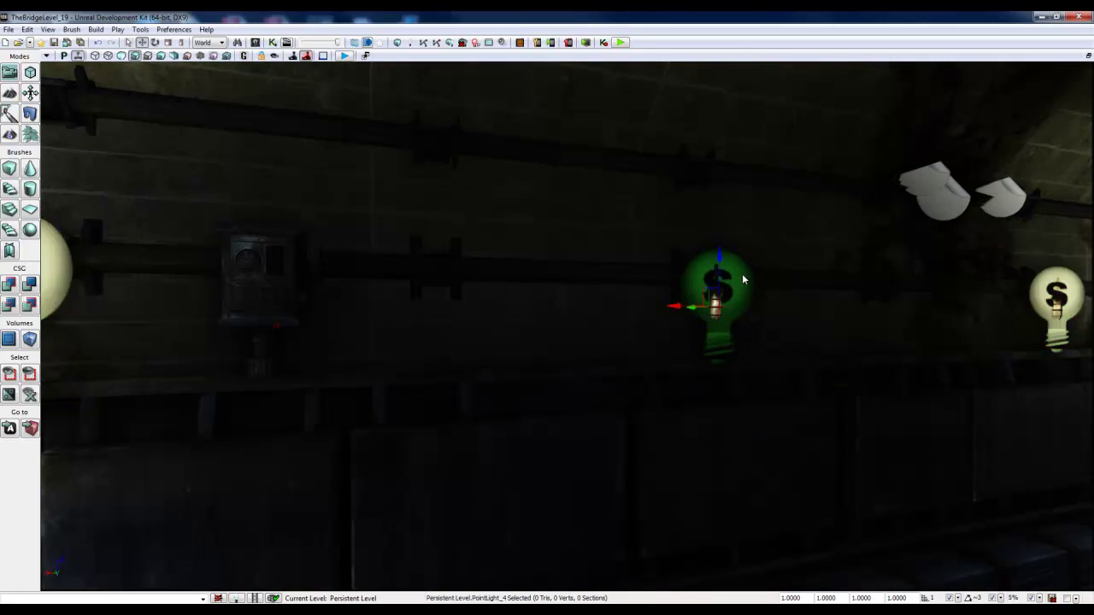
double_click(742, 275)
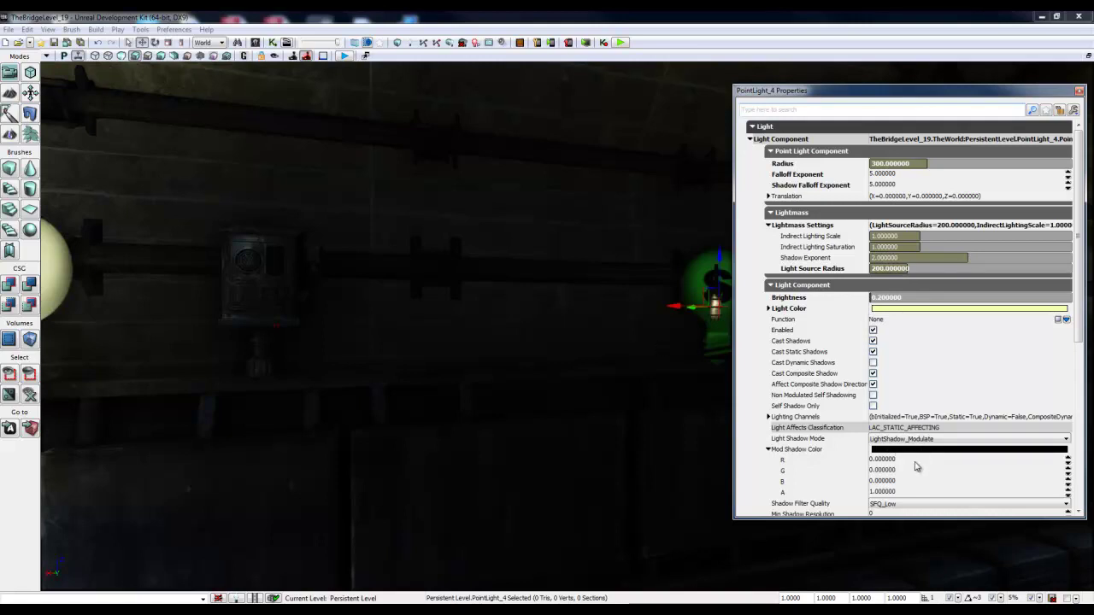
scroll(916, 462, down, 3)
scroll(916, 462, down, 3)
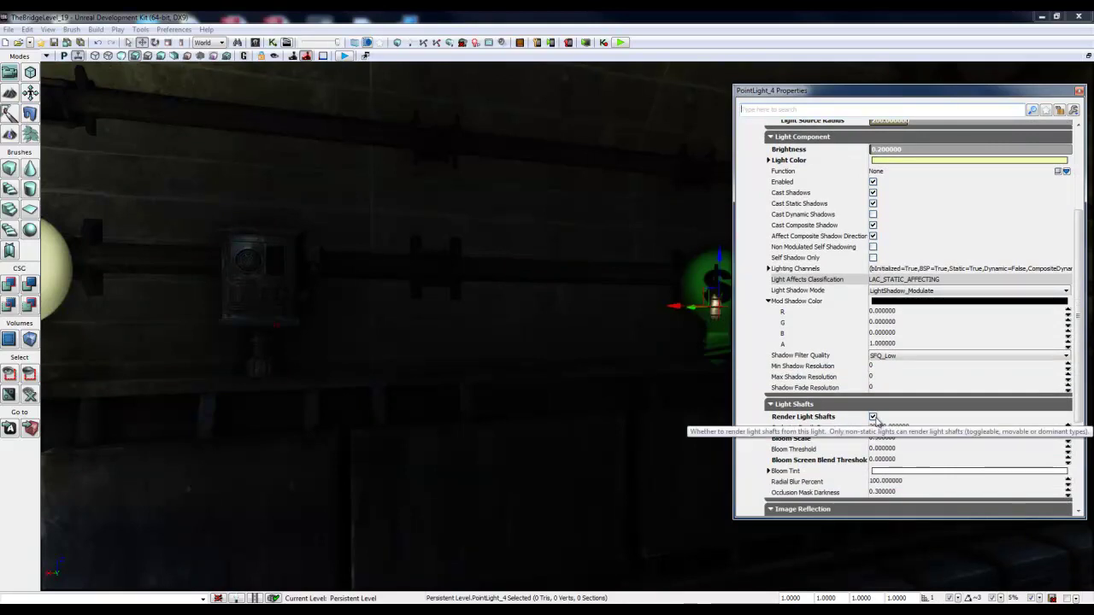
Review the tunnel point light's Light Shafts settings and close its properties.
scroll(873, 420, down, 2)
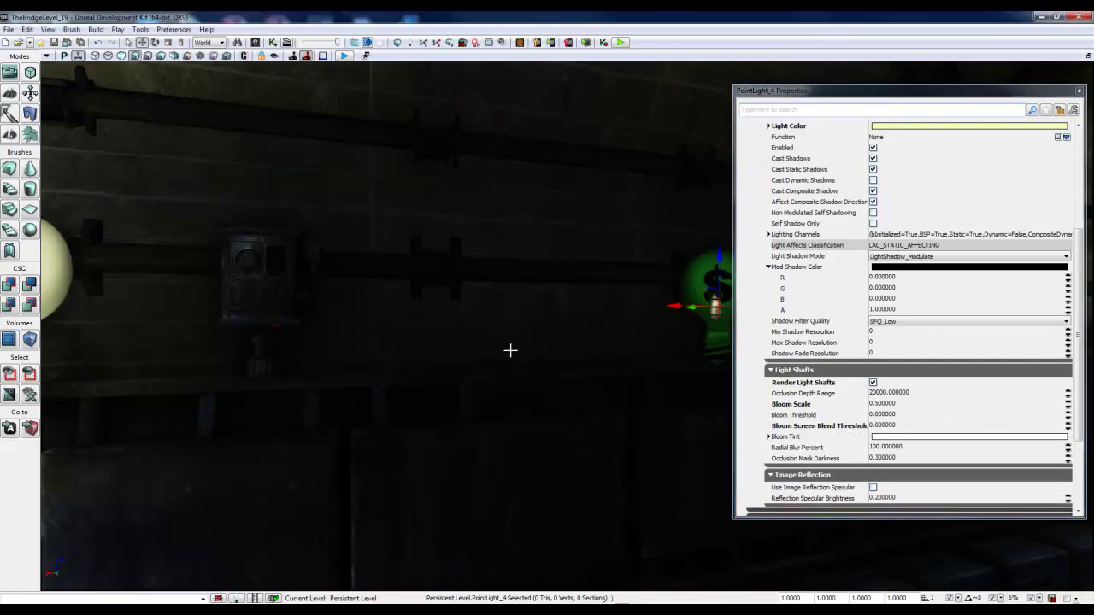
drag(511, 348, 613, 359)
click(1080, 91)
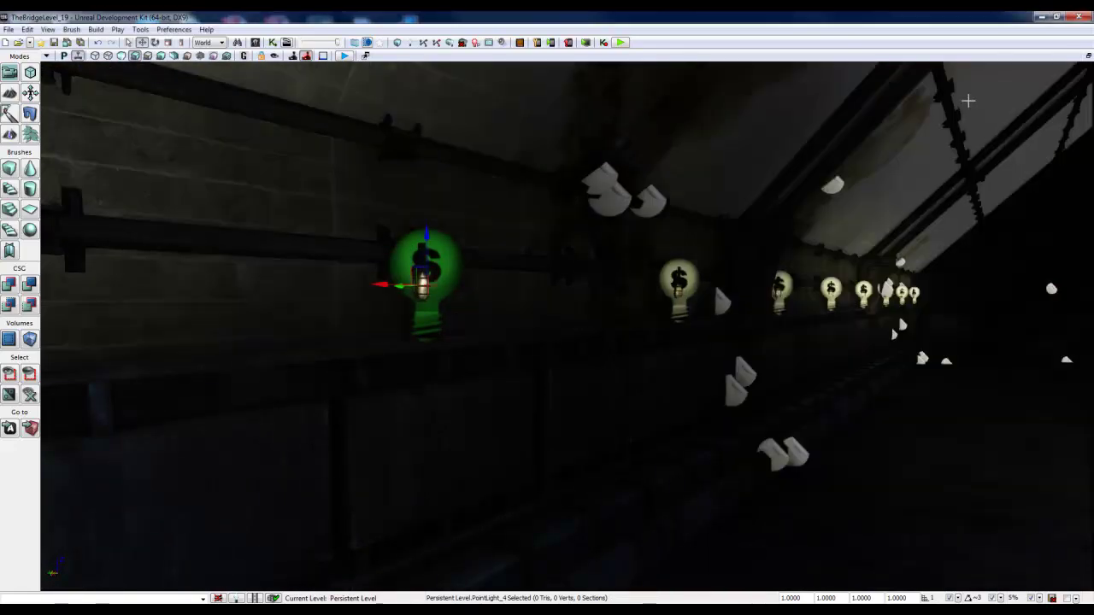
Play-test the bridge level in the viewport to check the lighting, and end the play session.
drag(916, 116, 559, 171)
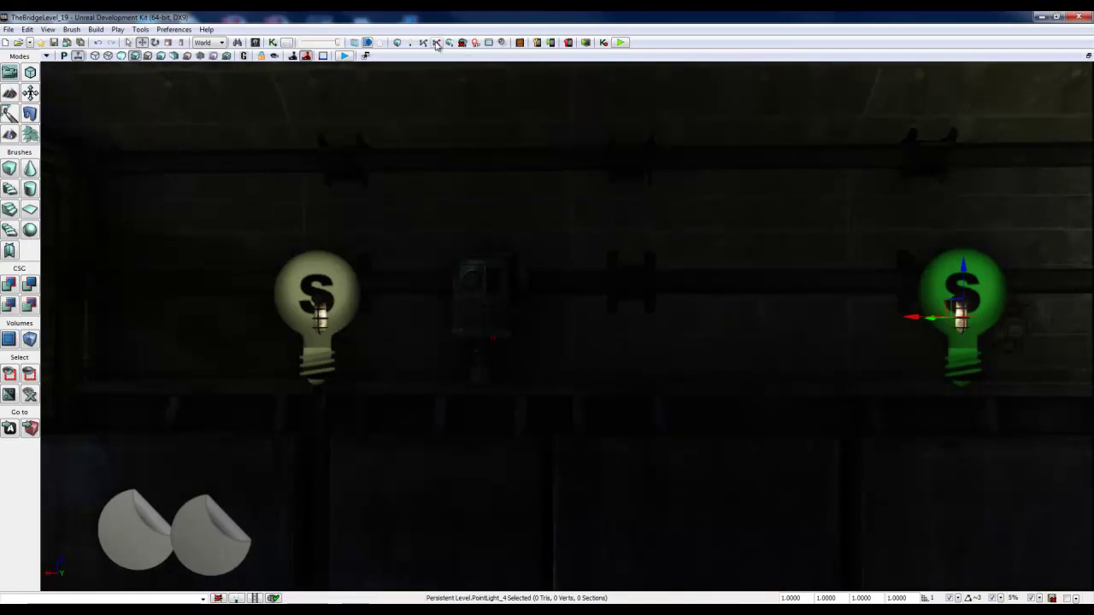
drag(683, 264, 265, 60)
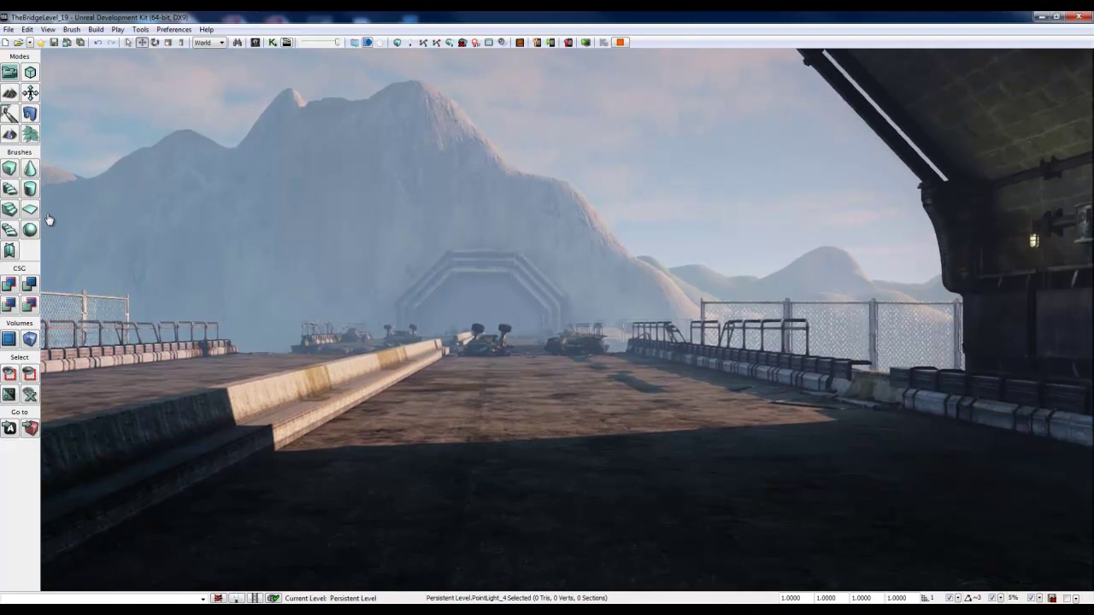
key(Escape)
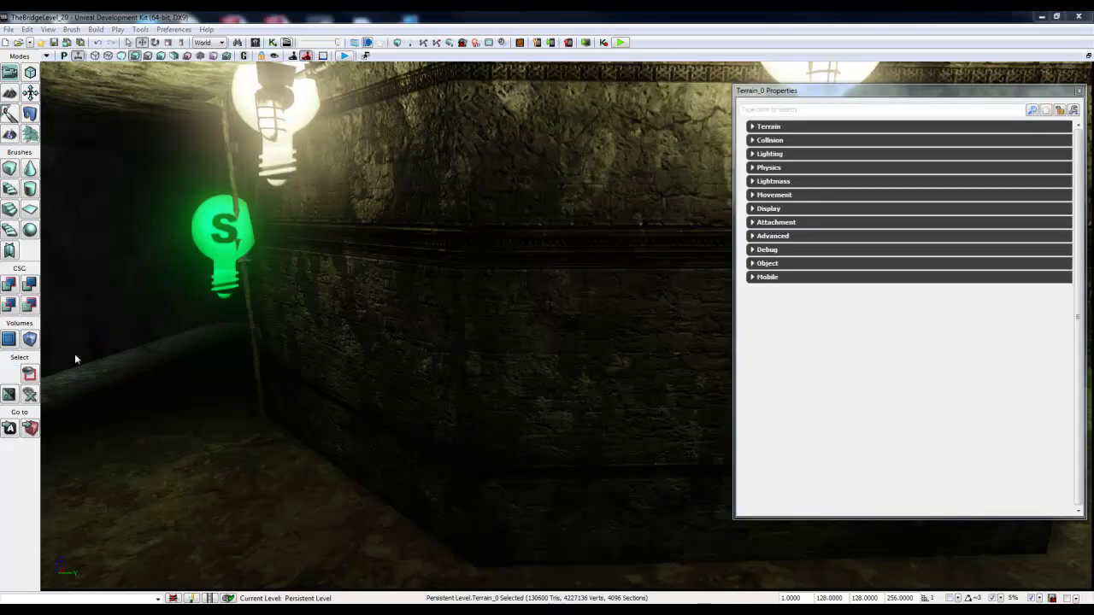
Delete the extra point light at the wall corner between the two caged lamps.
right_drag(224, 318, 281, 134)
scroll(282, 134, down, 3)
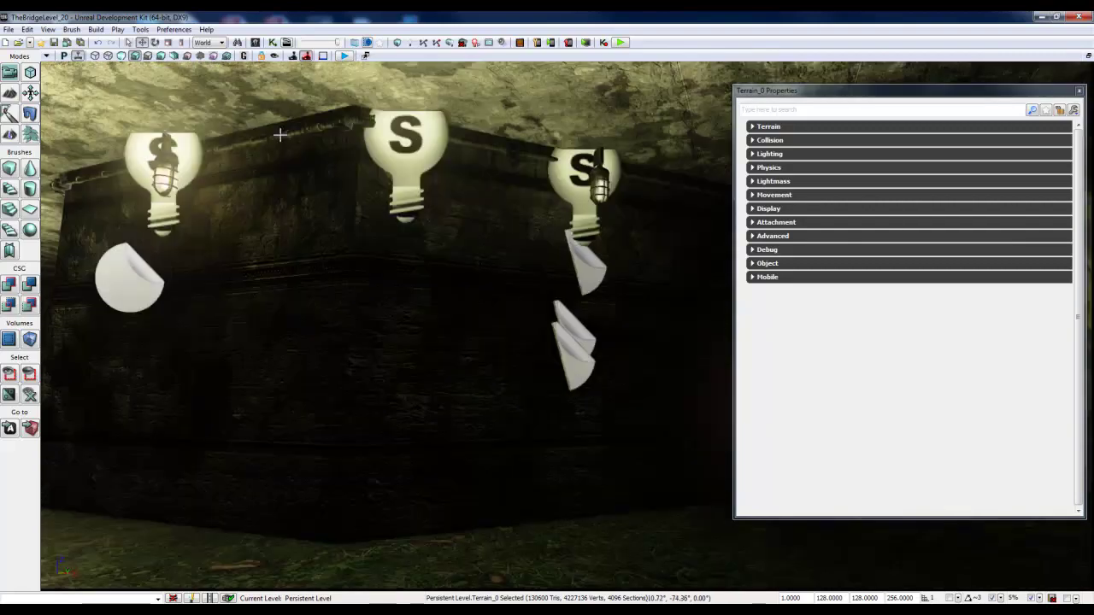
click(415, 161)
click(414, 161)
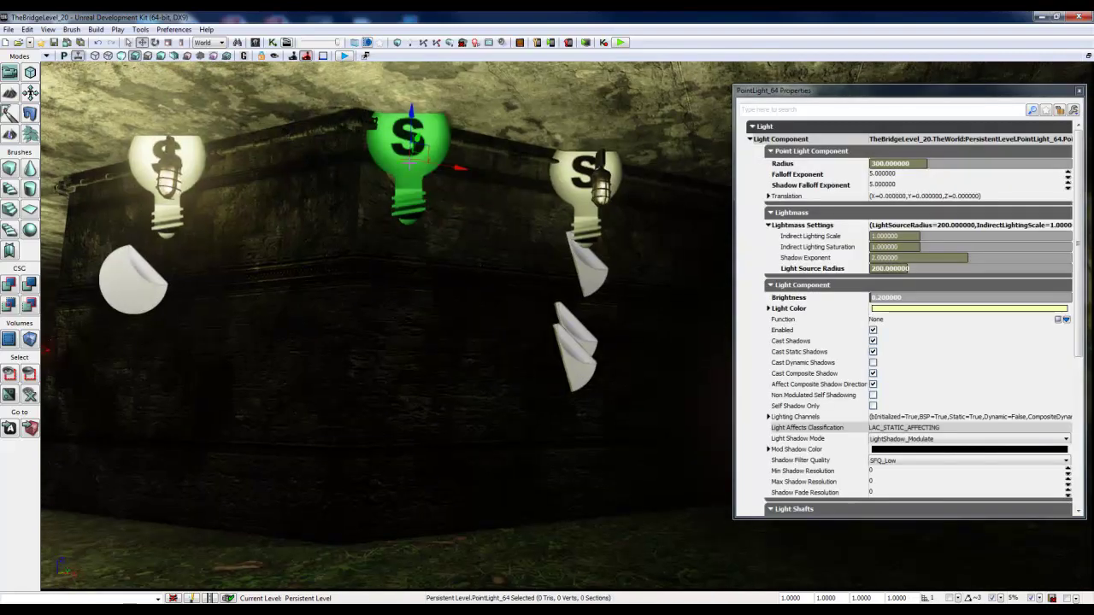
key(Delete)
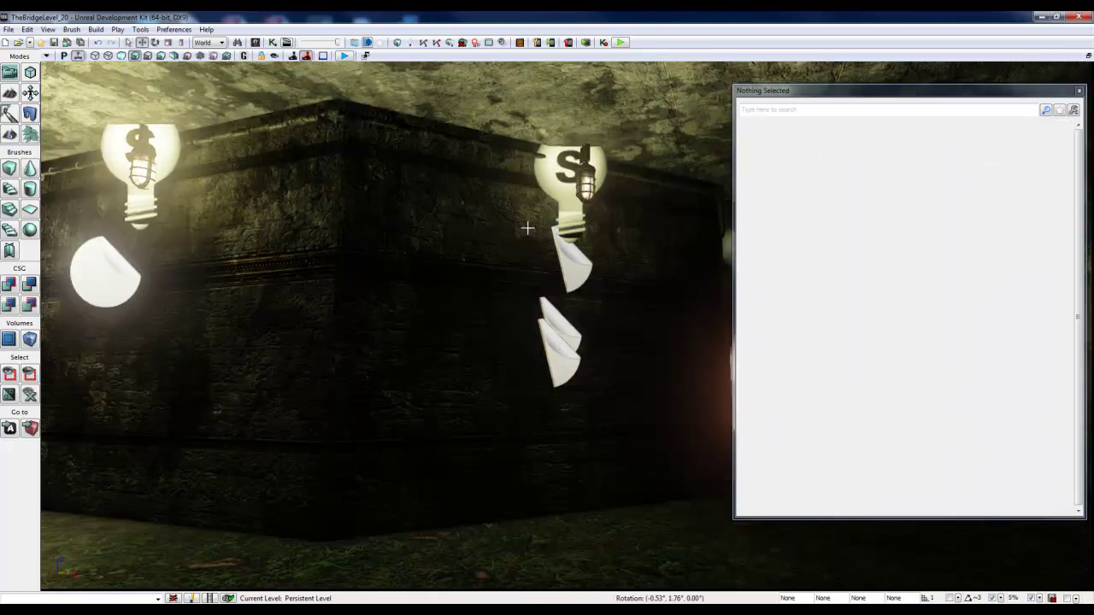
Select the point light at the dark ceiling lamp near the doorway and inspect its properties.
right_drag(525, 224, 488, 223)
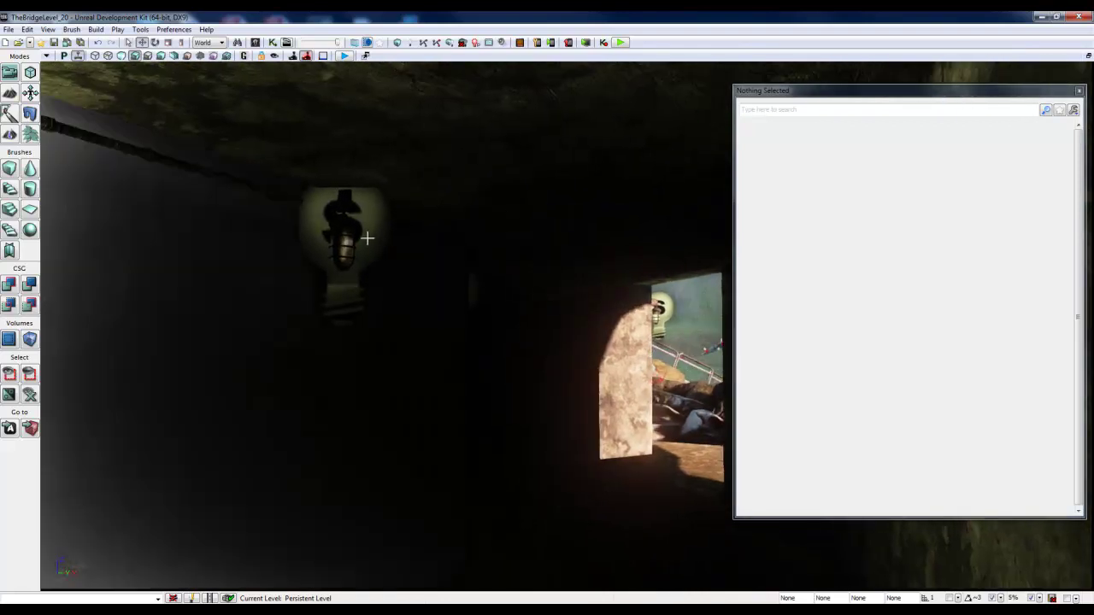
click(354, 244)
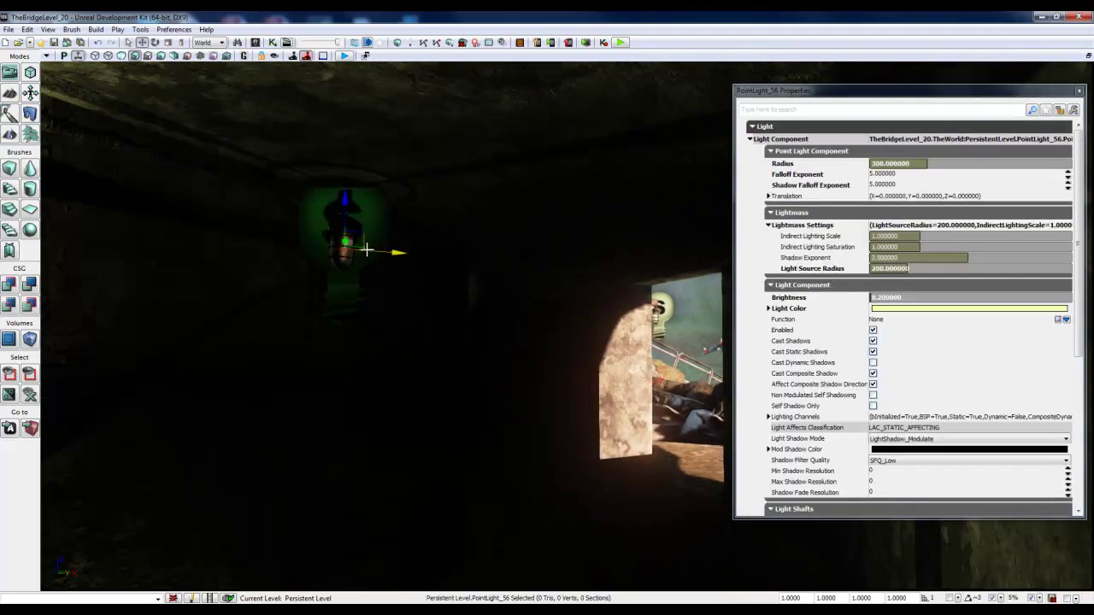
drag(396, 251, 401, 252)
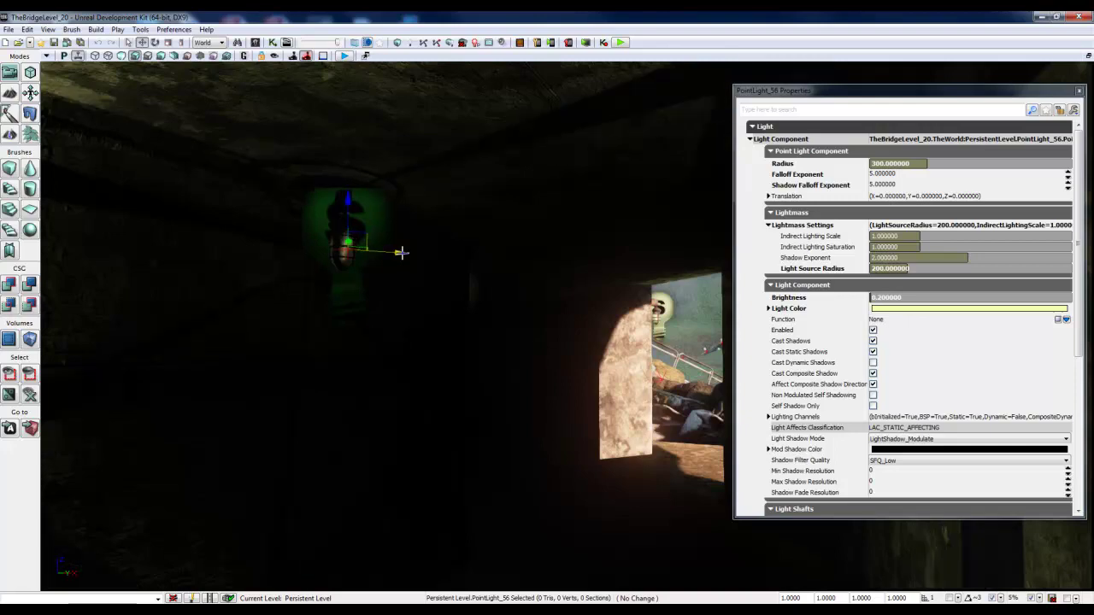
click(358, 266)
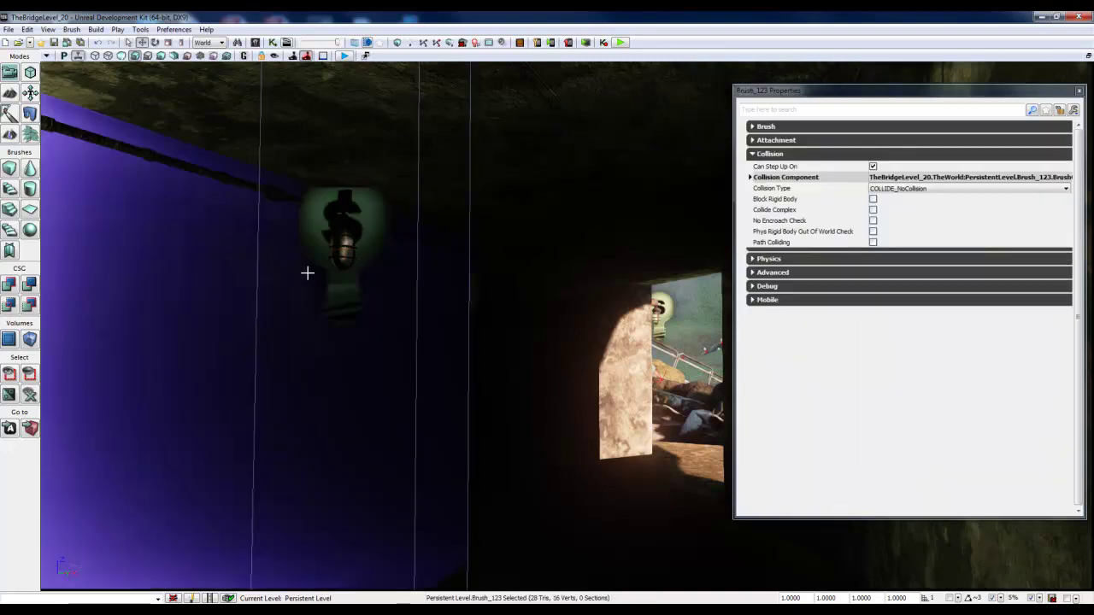
mouse_move(308, 272)
right_down()
mouse_move(220, 232)
mouse_move(330, 254)
mouse_move(367, 273)
right_up()
click(581, 457)
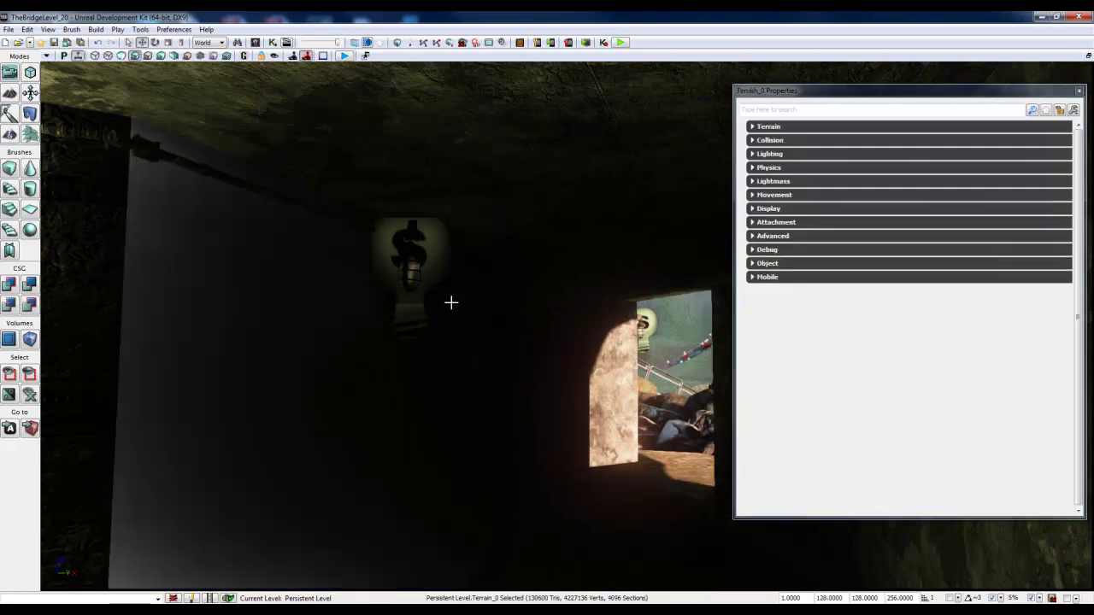
click(415, 266)
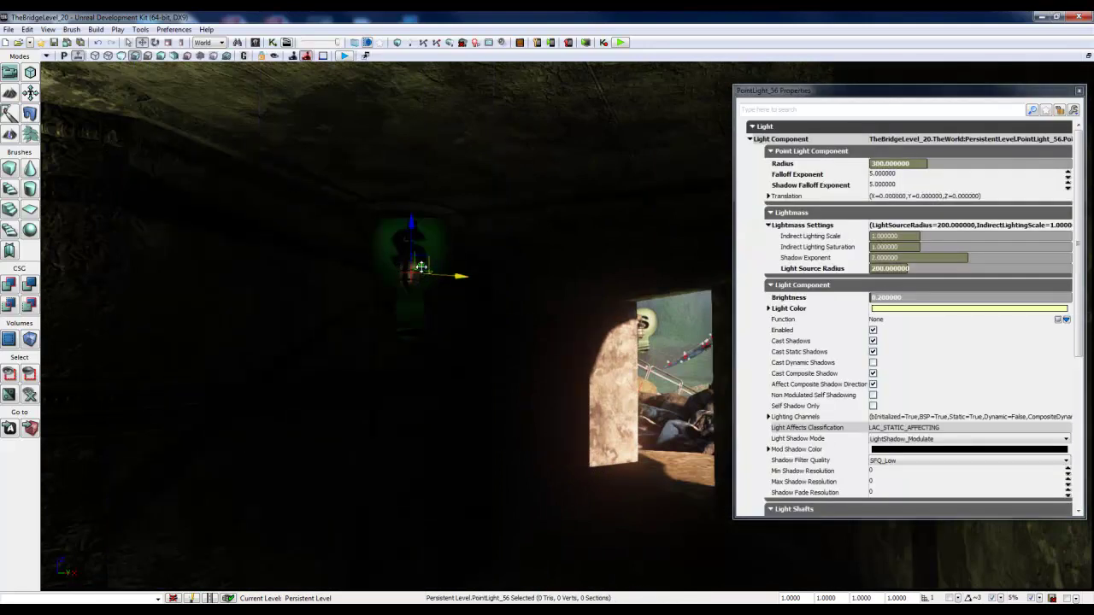
click(421, 268)
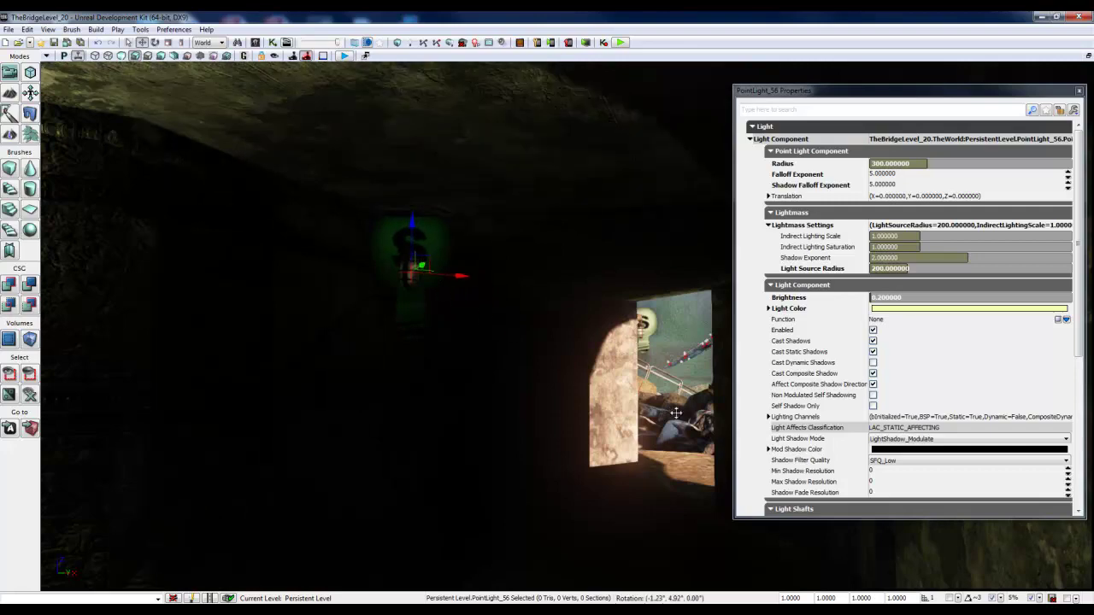
drag(675, 413, 559, 438)
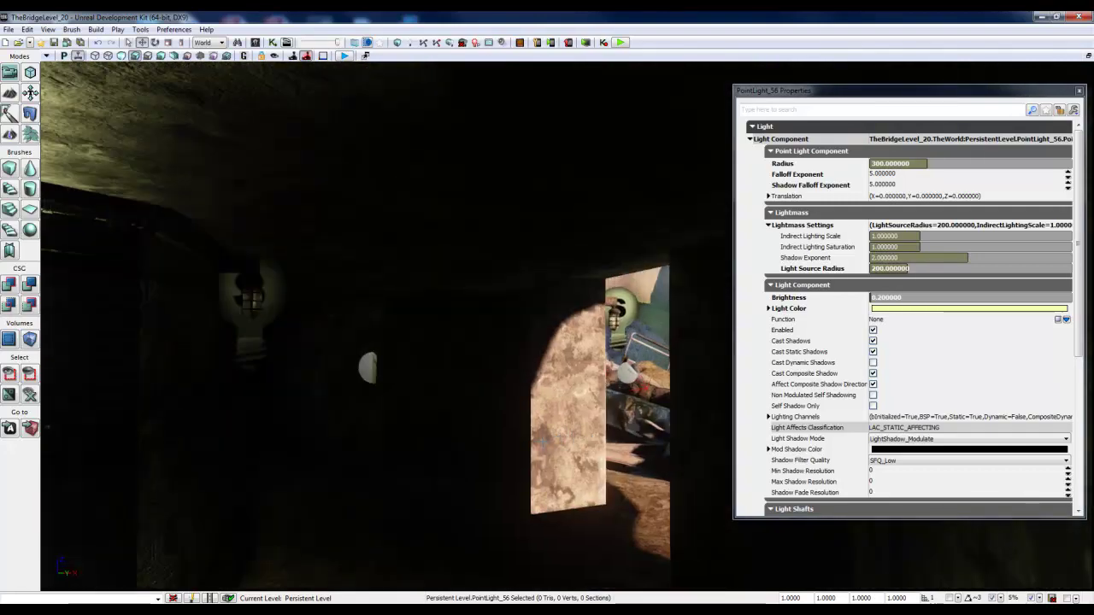
Select the point light at the caged lamp behind the wire mesh and inspect its dynamic shadow settings.
right_drag(422, 442, 368, 495)
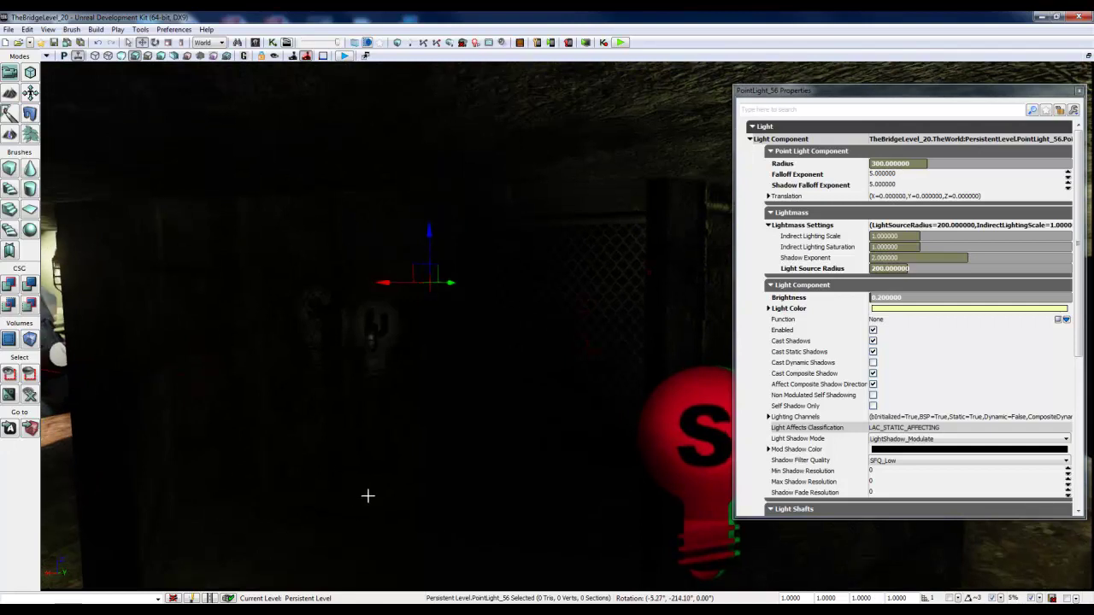
right_drag(364, 454, 328, 441)
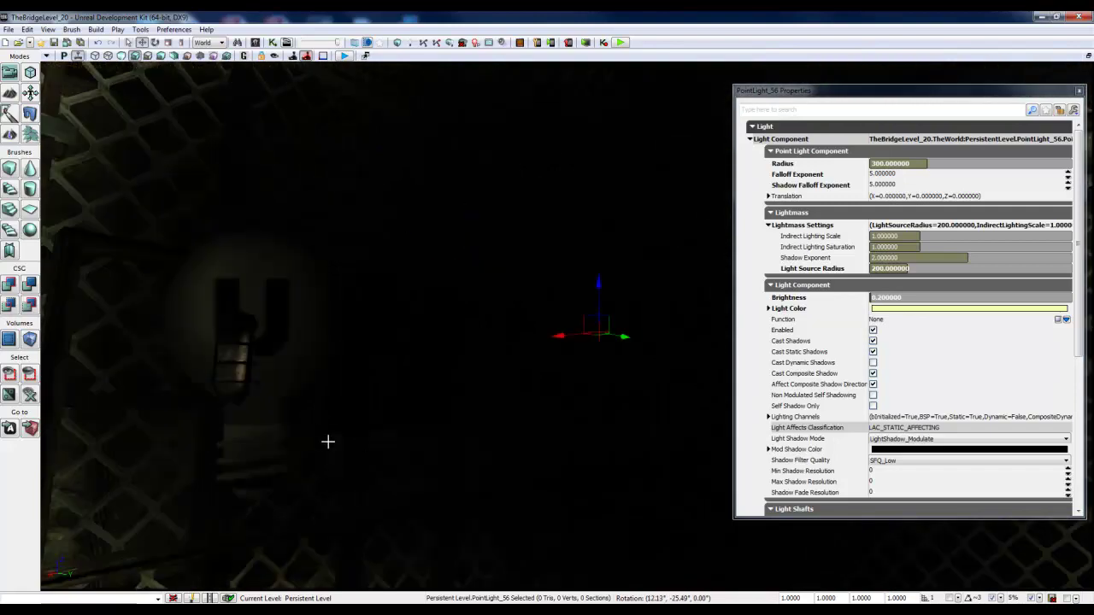
click(283, 358)
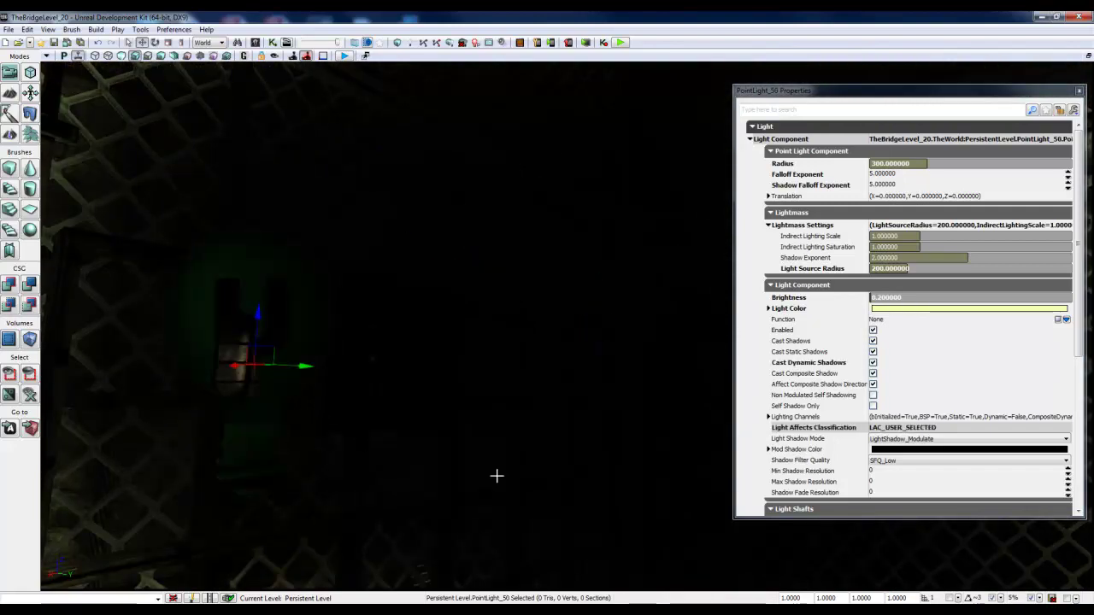
right_drag(497, 476, 544, 475)
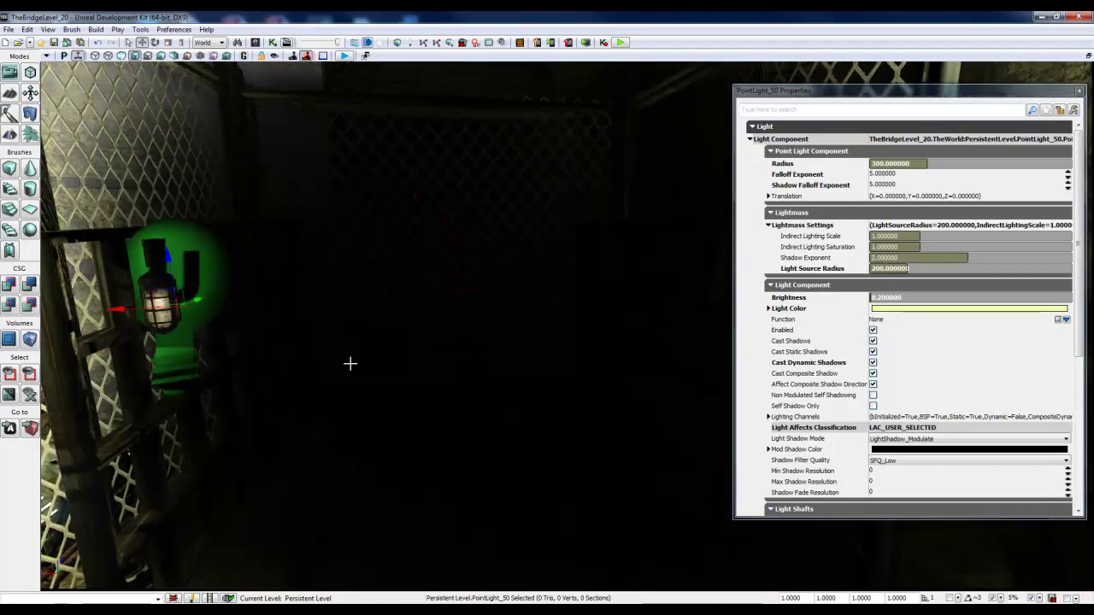
Find the green point light on the pipe at the corridor corner and hide the editor icons with Game View.
right_drag(349, 364, 81, 376)
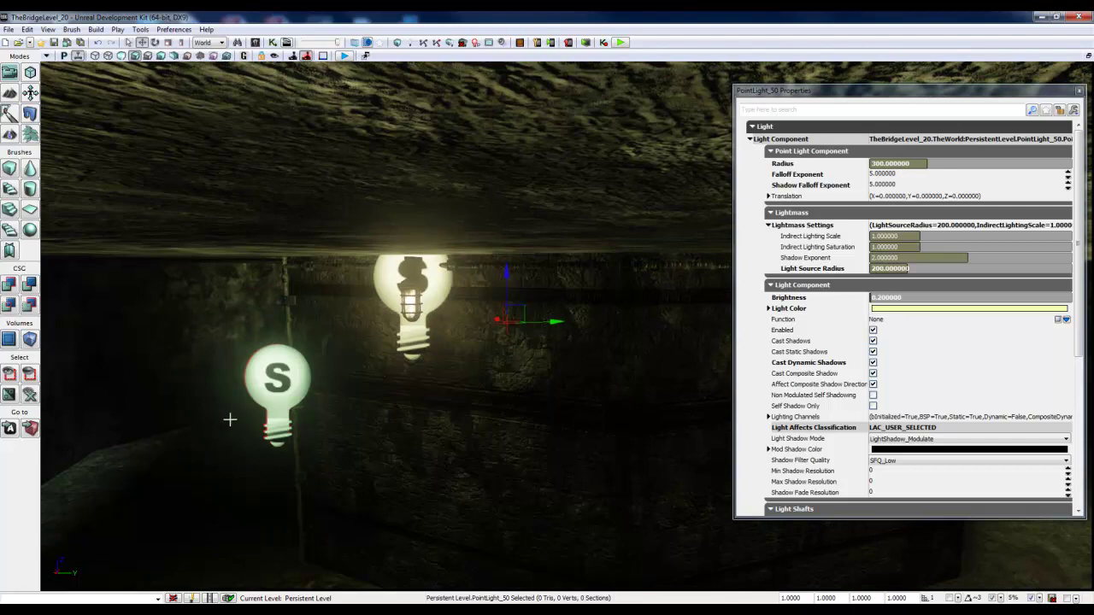
mouse_move(266, 409)
right_down()
mouse_move(261, 396)
mouse_move(183, 433)
right_up()
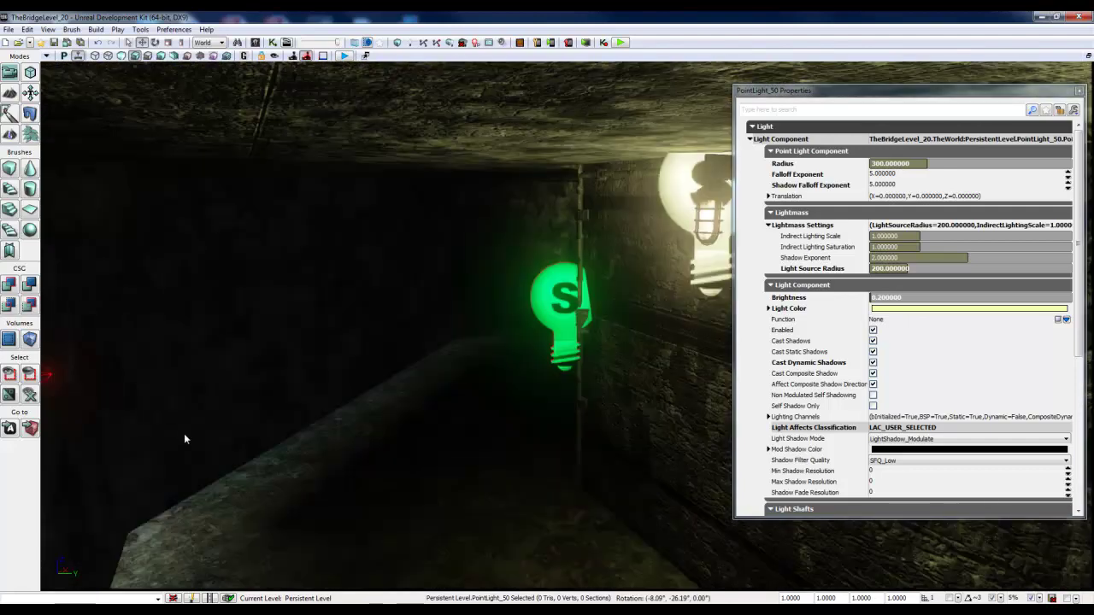
right_drag(389, 337, 393, 334)
scroll(394, 339, up, 1)
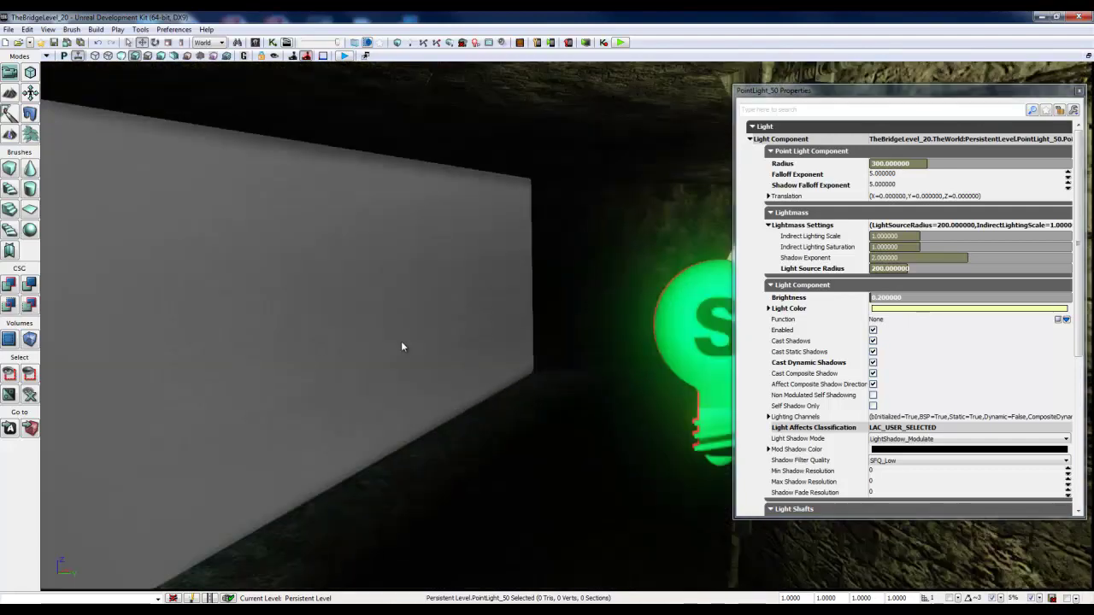
right_drag(493, 327, 386, 180)
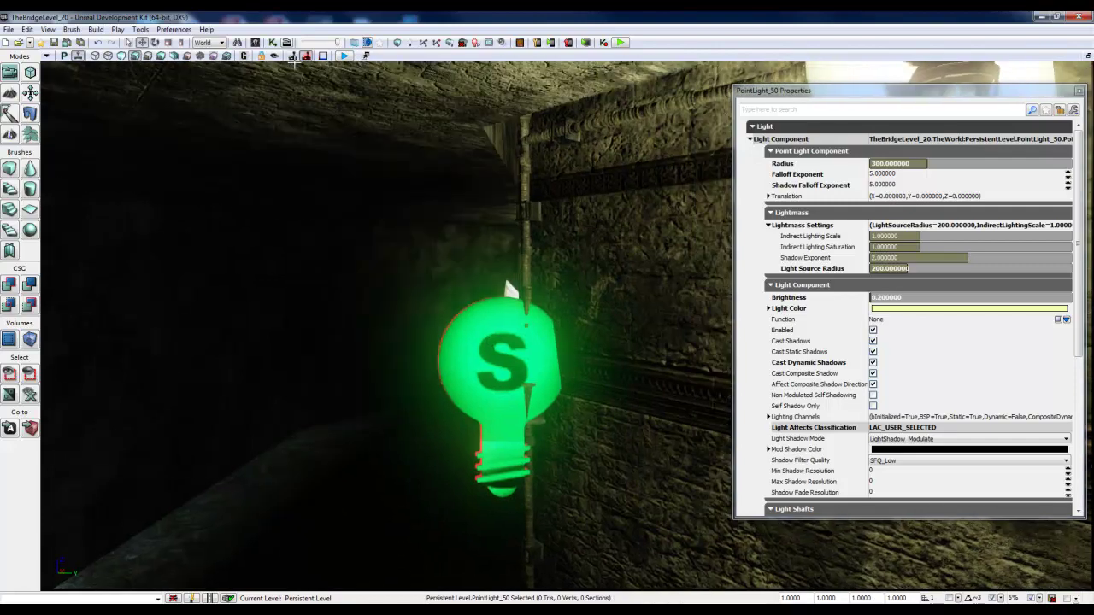
click(244, 56)
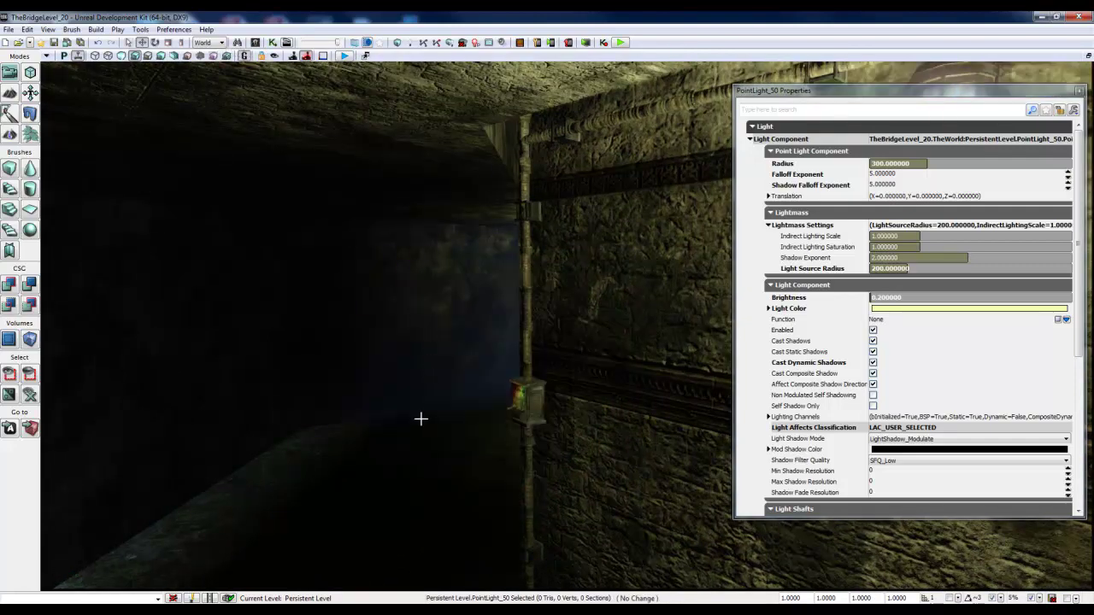
Examine the coloured lighting on the electrical box and the nearby caged wall lamp, and close the light's properties.
mouse_move(420, 418)
right_down()
mouse_move(428, 442)
mouse_move(552, 429)
mouse_move(421, 419)
mouse_move(409, 474)
mouse_move(404, 426)
right_up()
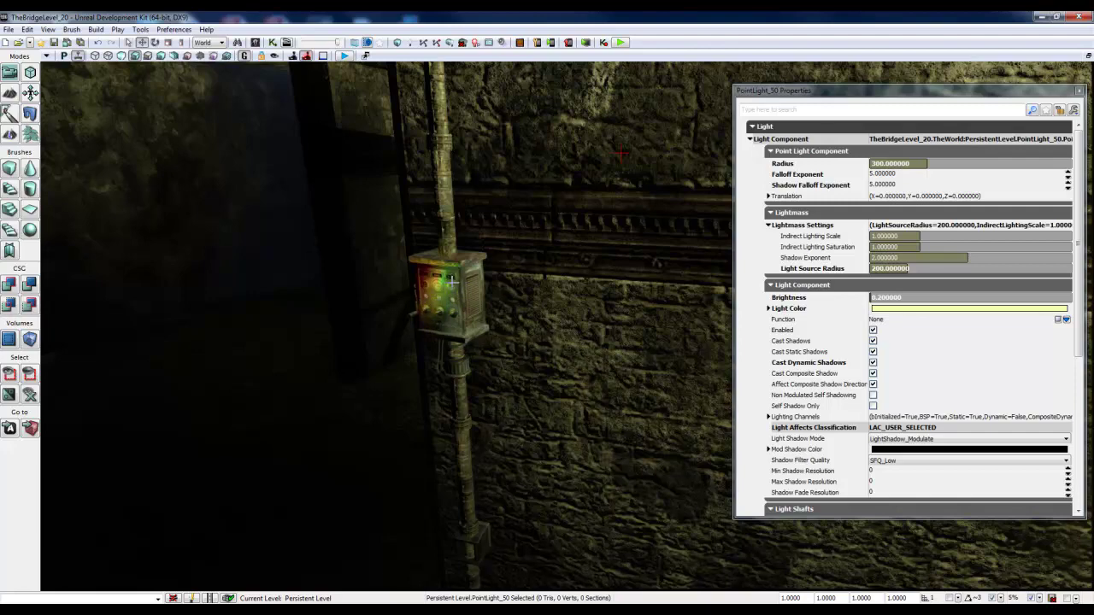
mouse_move(452, 282)
right_down()
mouse_move(470, 259)
mouse_move(431, 286)
right_up()
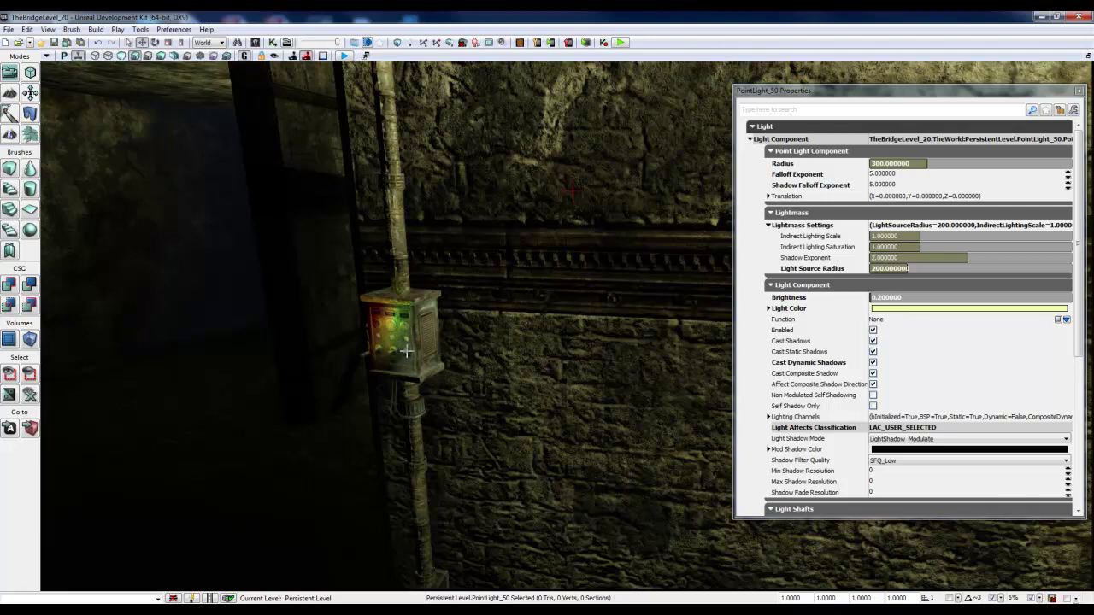
right_drag(406, 352, 804, 336)
right_drag(840, 320, 840, 320)
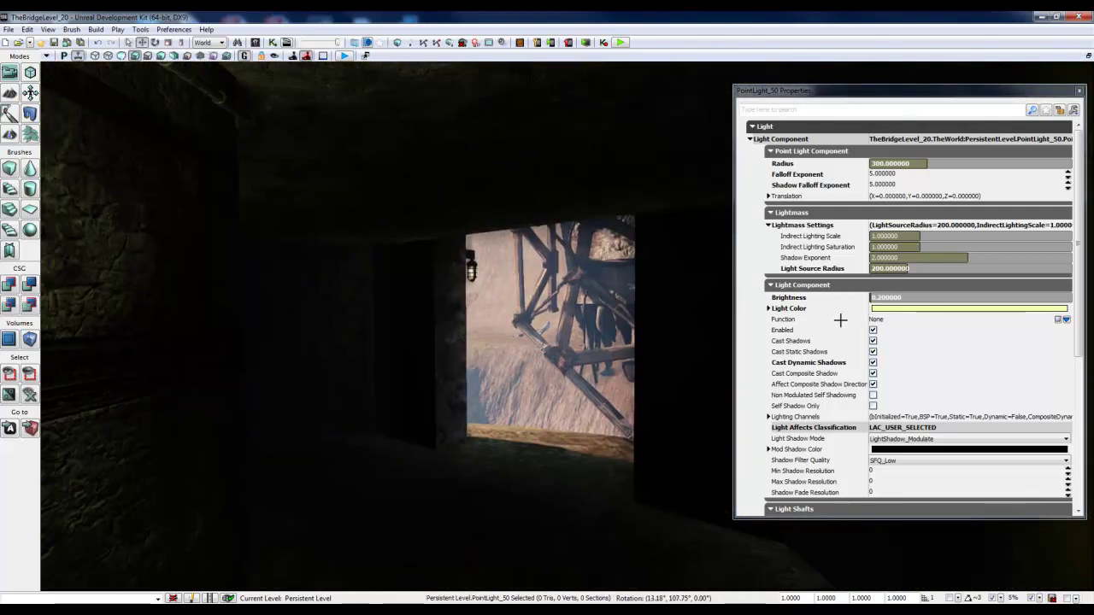
right_drag(652, 339, 513, 344)
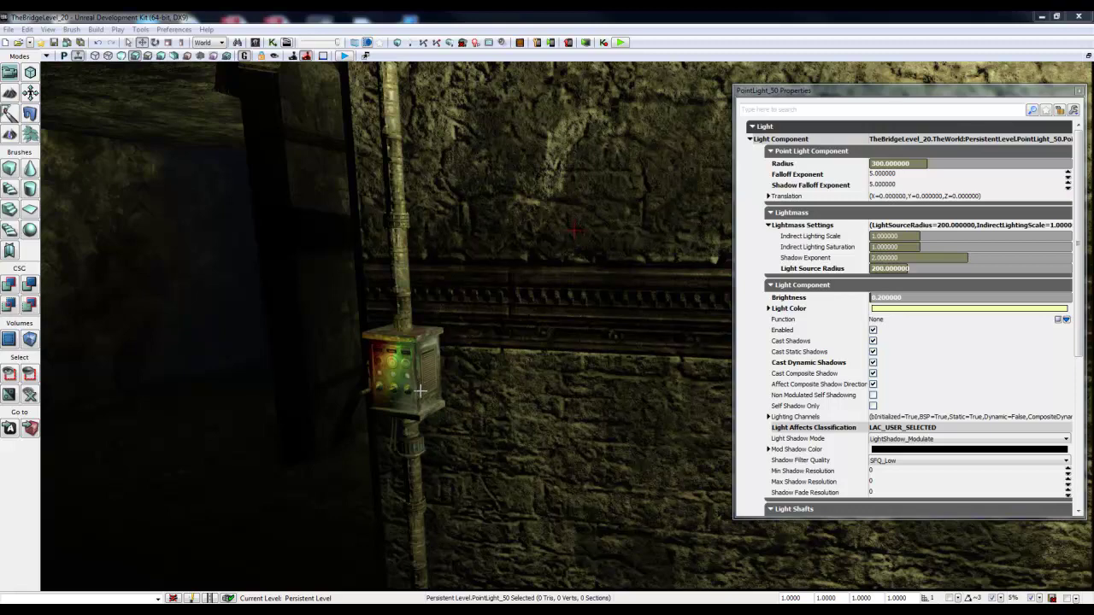
right_drag(464, 413, 650, 350)
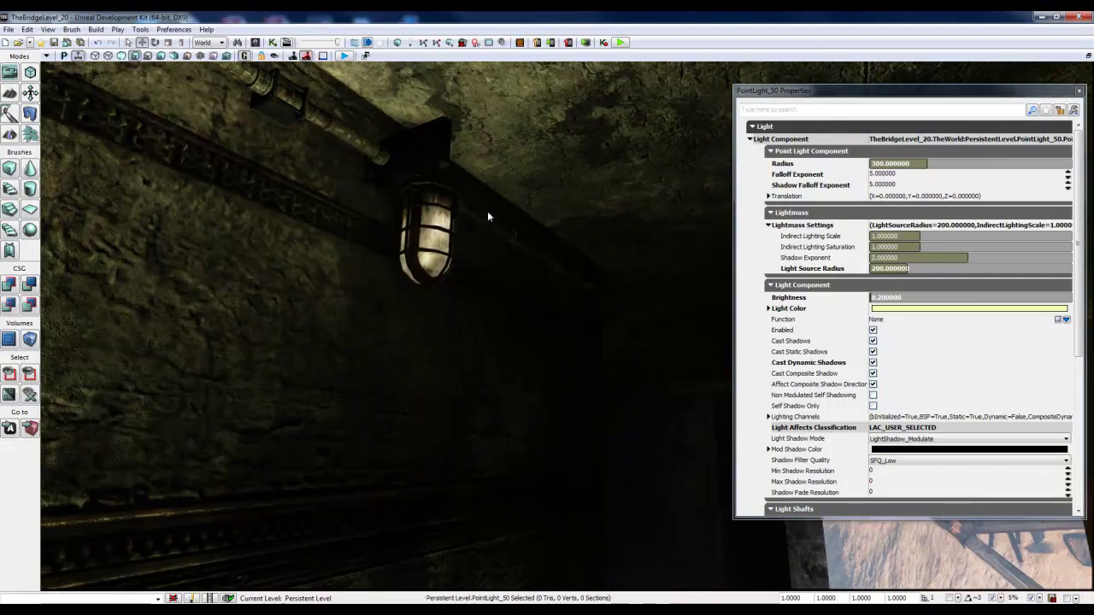
click(1082, 90)
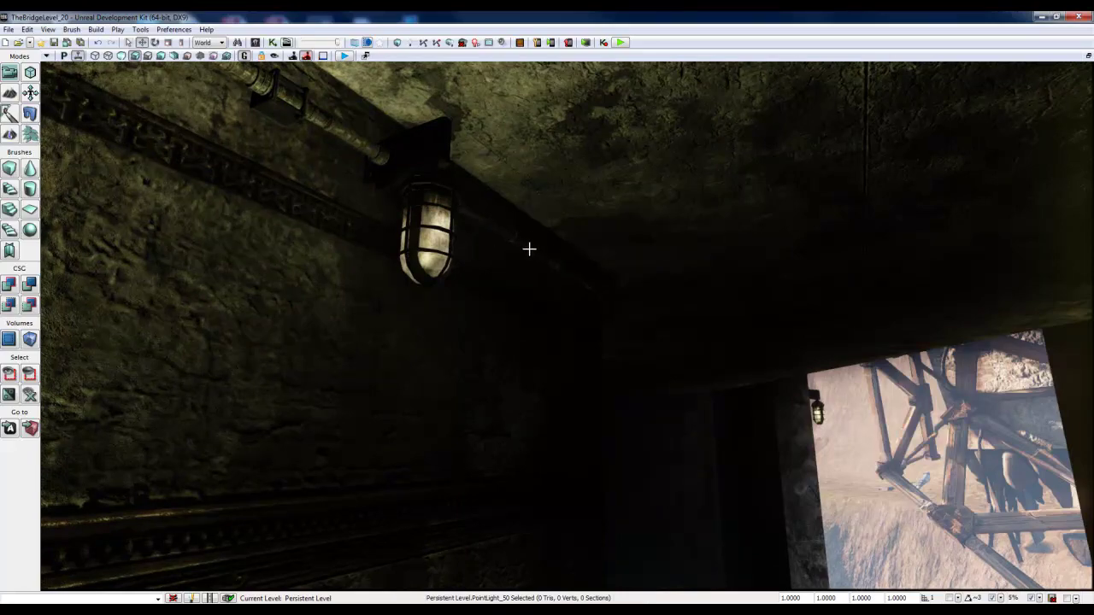
right_drag(549, 254, 329, 320)
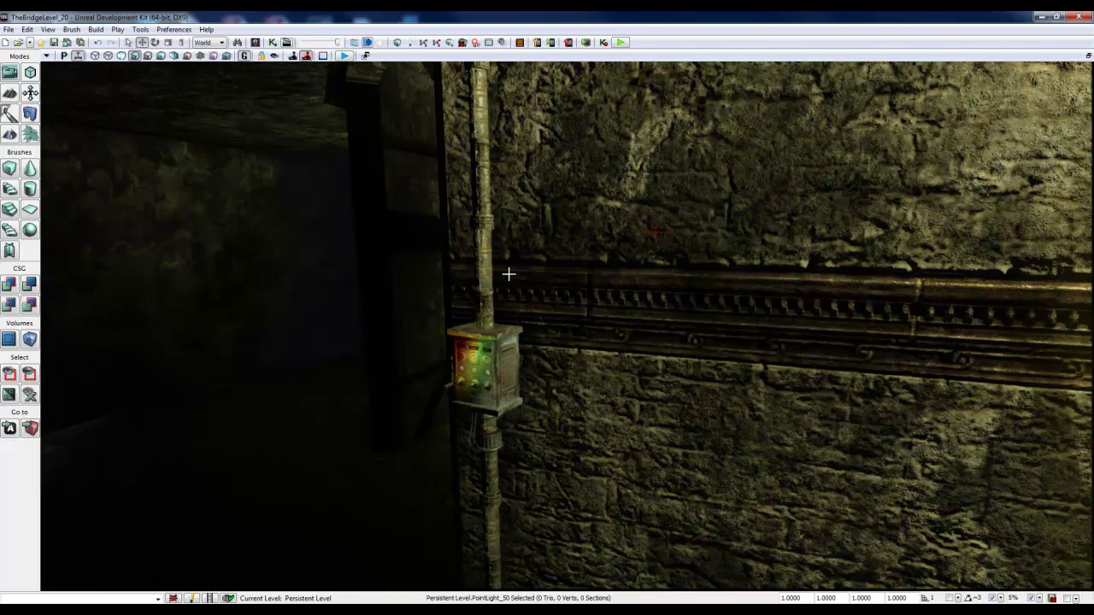
right_drag(507, 273, 492, 300)
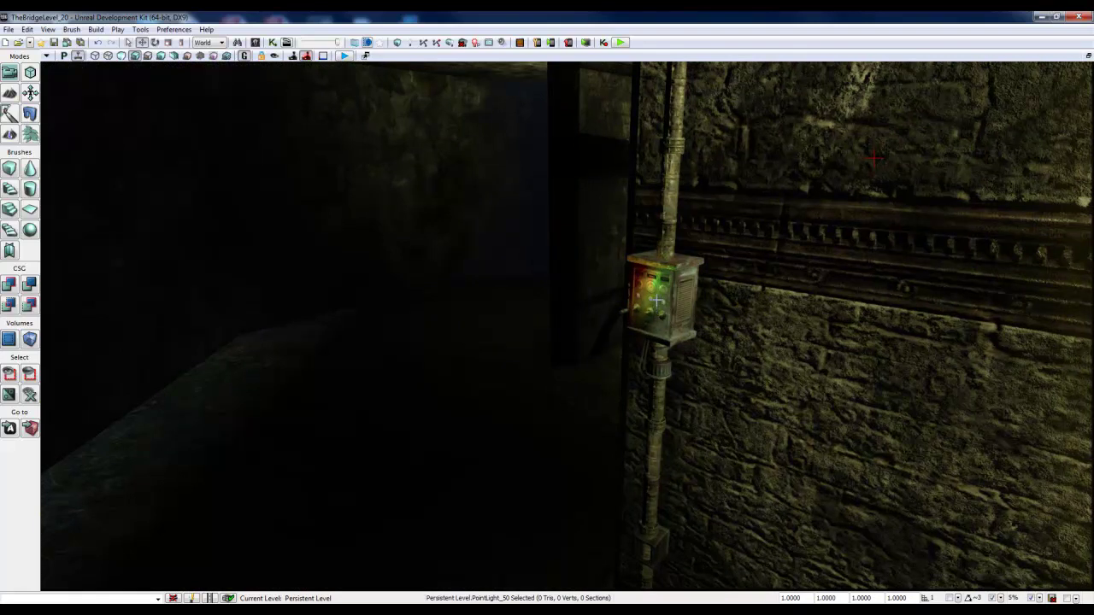
Turn off Game View and switch the viewport to Unlit mode around the fenced platform and its adjoining wall.
click(244, 55)
right_drag(377, 278, 709, 273)
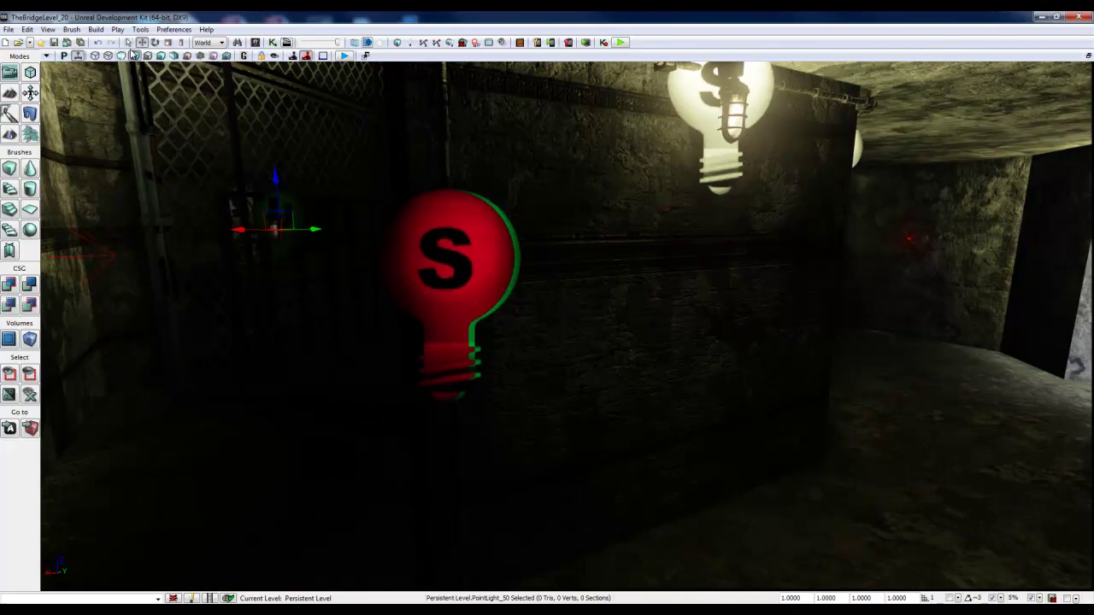
click(125, 57)
mouse_move(560, 325)
right_down()
mouse_move(551, 305)
mouse_move(480, 316)
mouse_move(564, 318)
right_up()
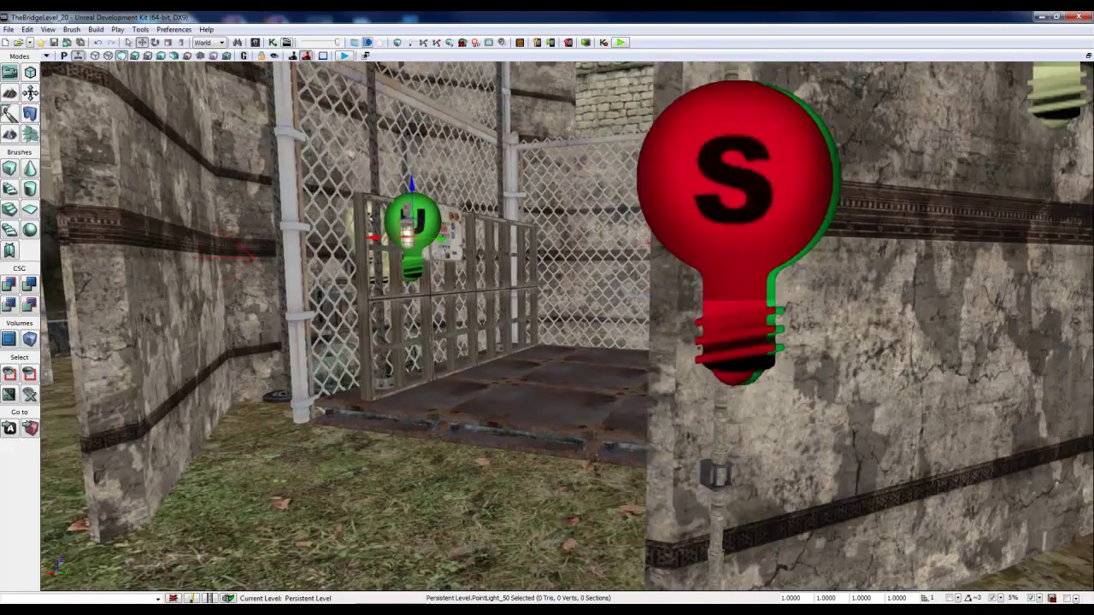
Open the properties of the red point light on the wall box and move the window clear of the light.
click(713, 239)
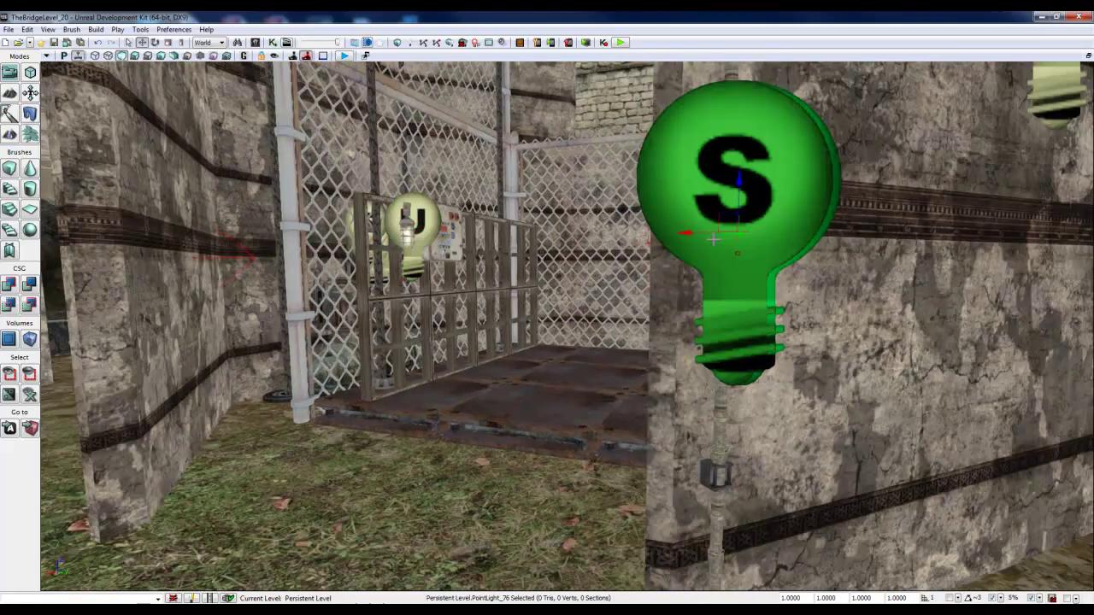
right_click(657, 197)
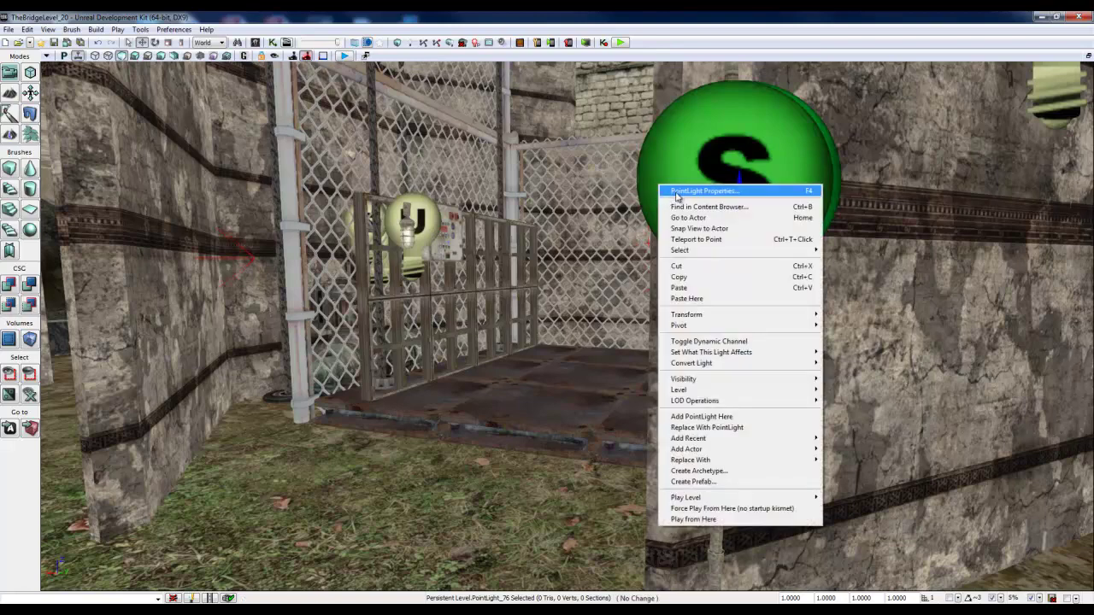
click(677, 193)
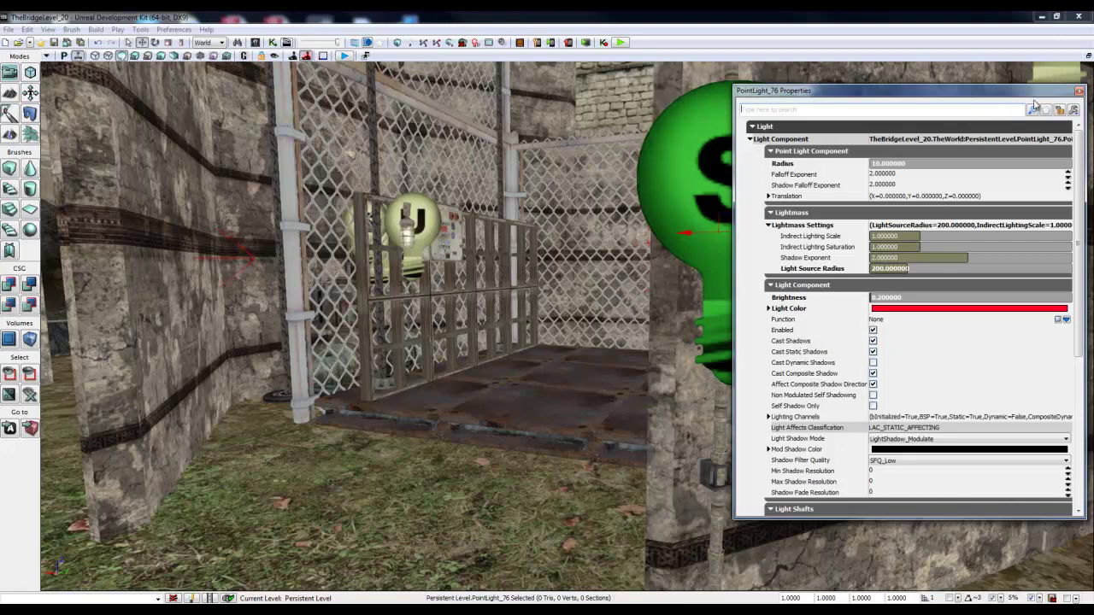
drag(1034, 94, 442, 76)
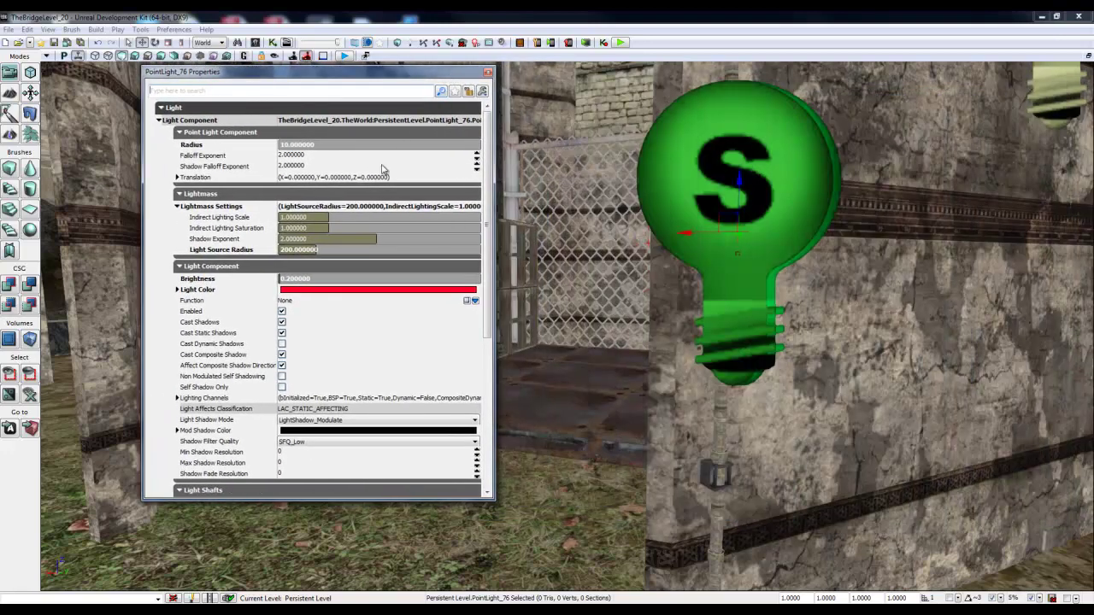
Collapse the Point Light Component, Lightmass, Light Shafts and Image Reflection properties and disable the green-coloured point light beside the red one.
click(179, 194)
click(177, 133)
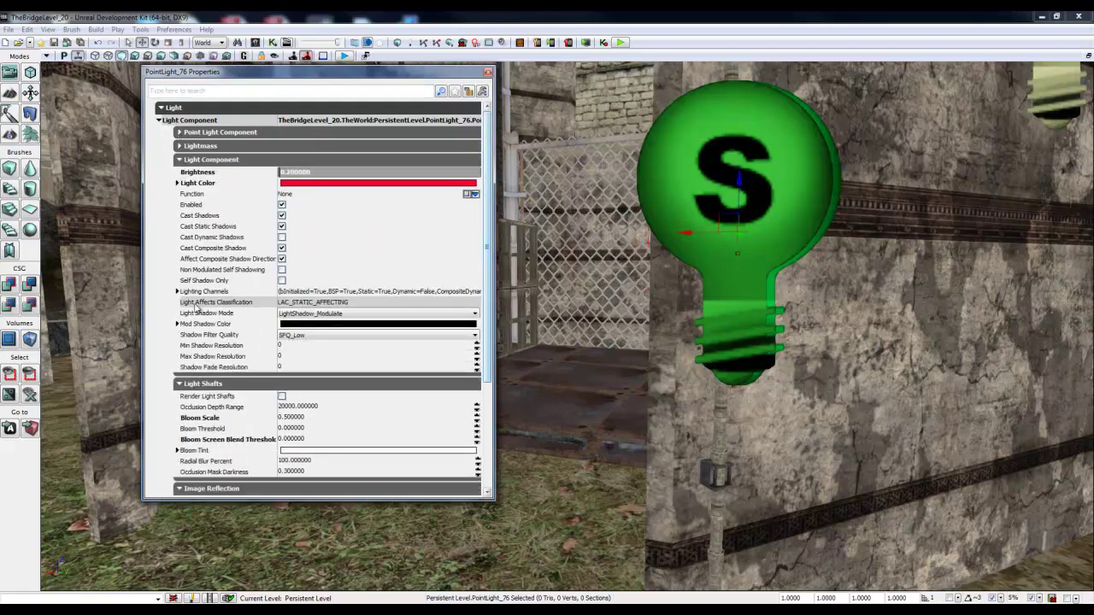
click(181, 385)
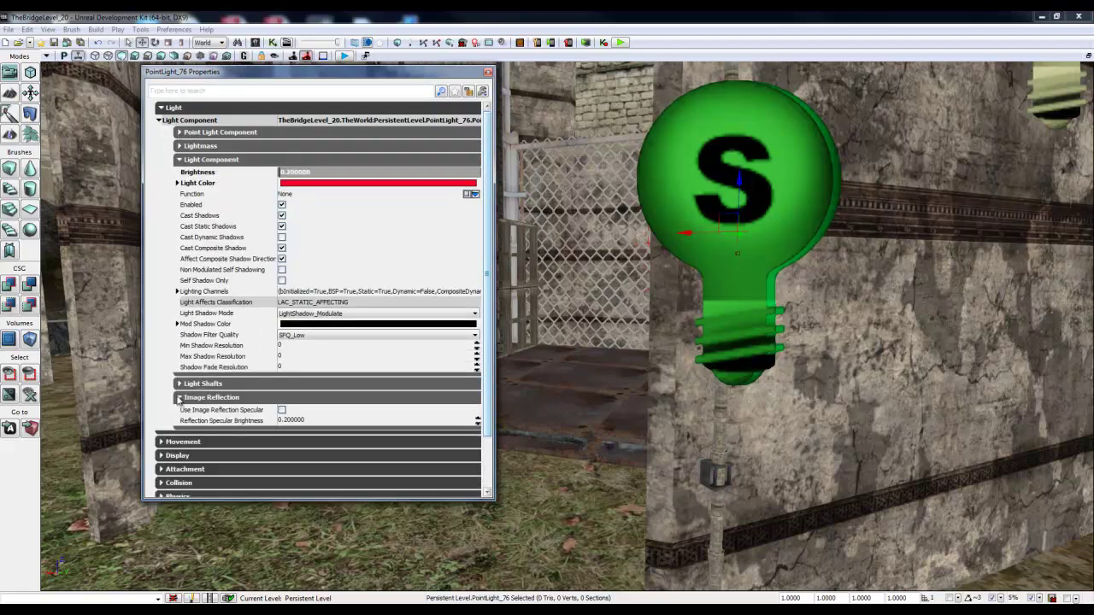
click(180, 398)
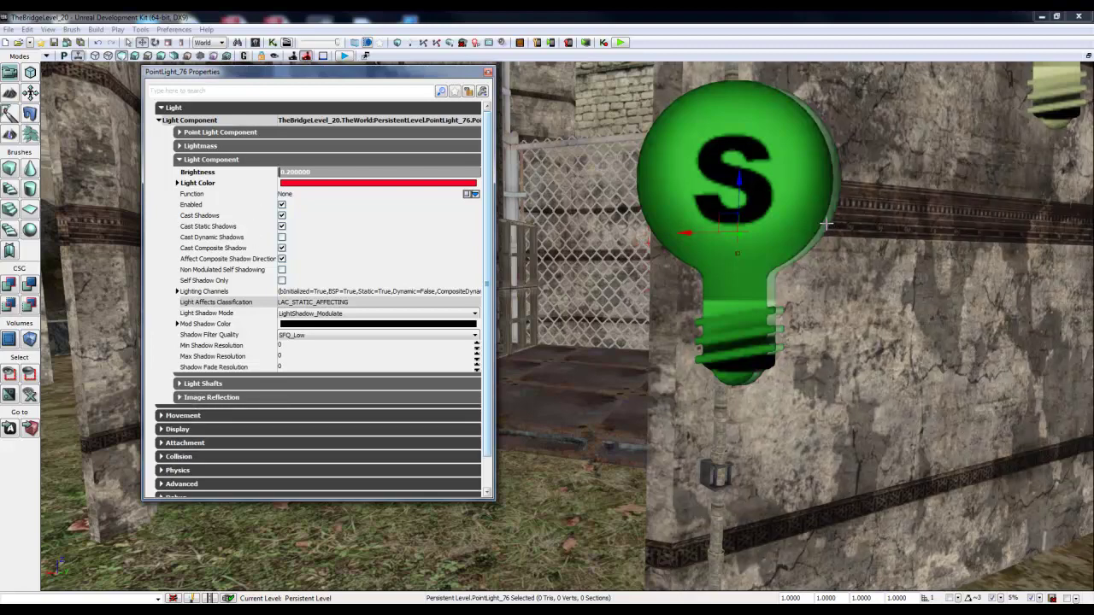
click(827, 224)
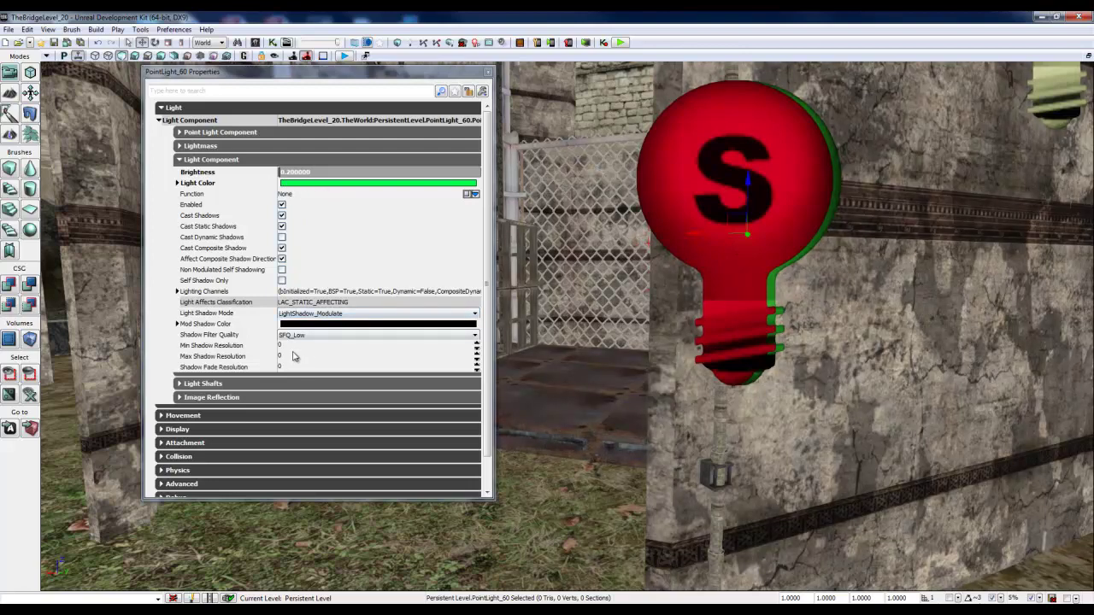
click(282, 206)
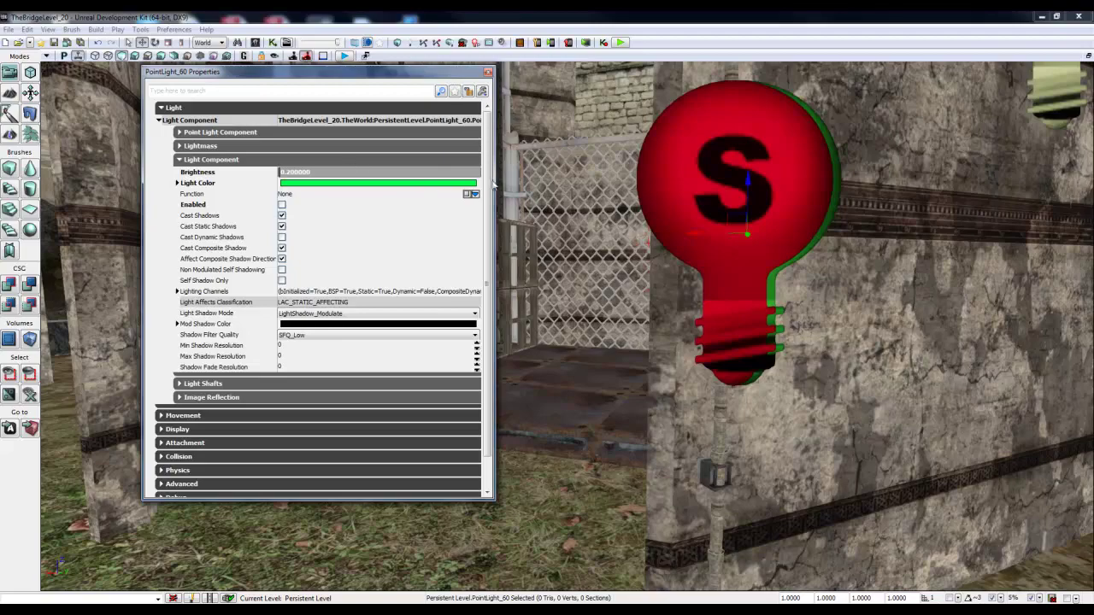
Start a multi-selection with the pale-yellow point lights at three neighbouring wall lamps.
right_drag(647, 244, 597, 268)
click(617, 162)
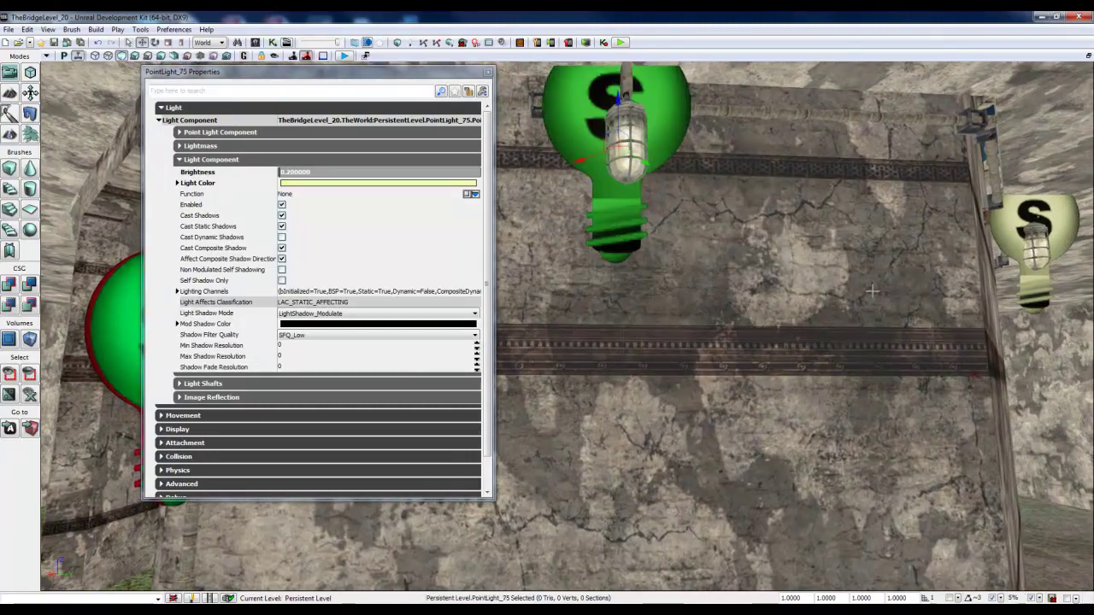
ctrl+click(1036, 295)
right_drag(1037, 295, 1077, 294)
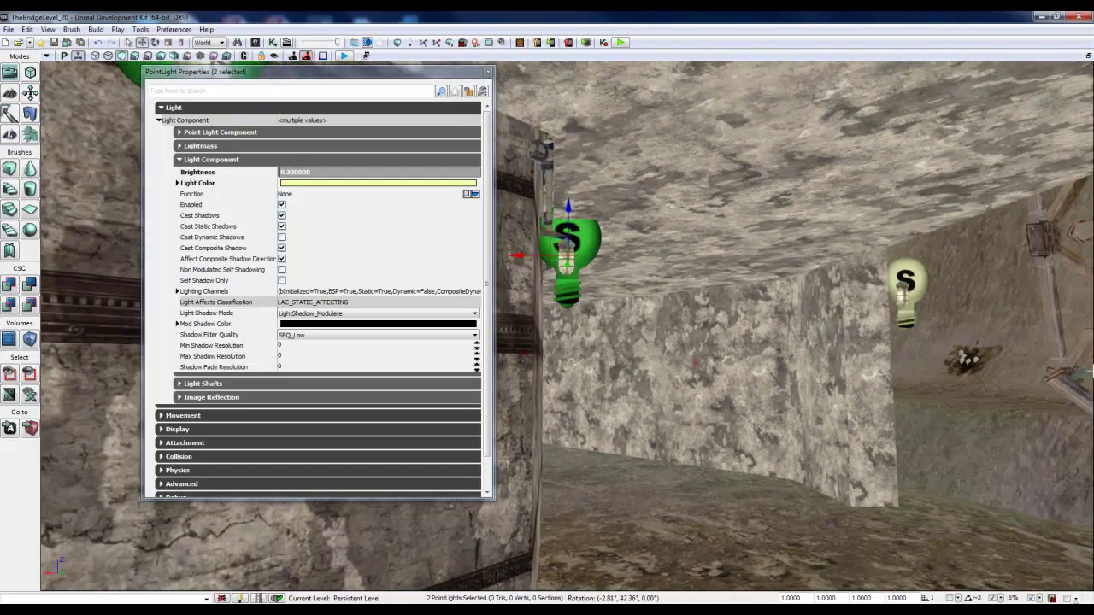
right_drag(1092, 370, 1051, 376)
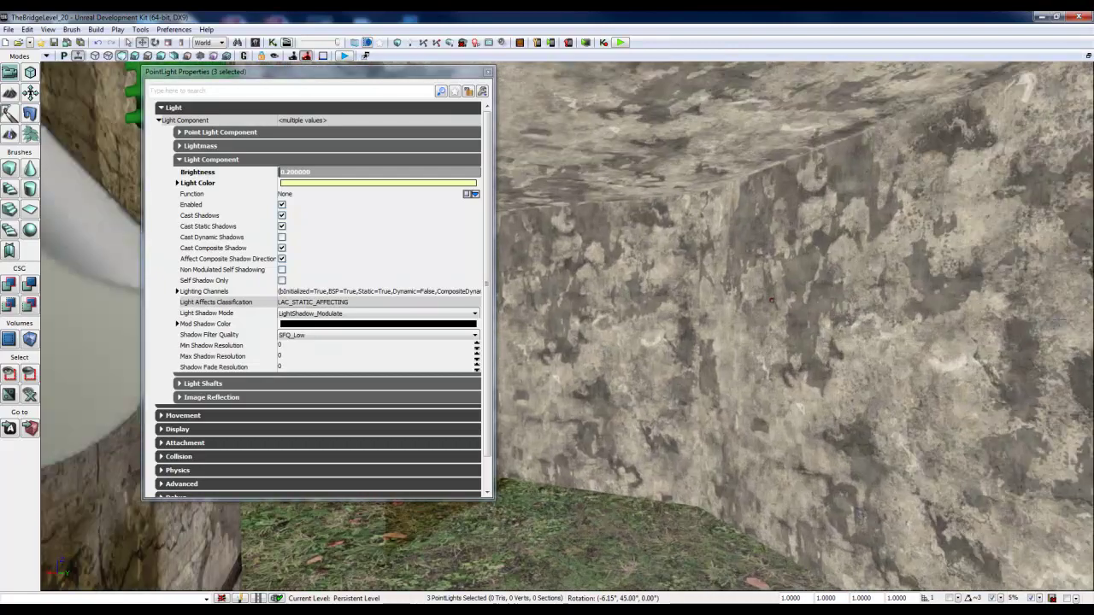
right_drag(772, 300, 385, 297)
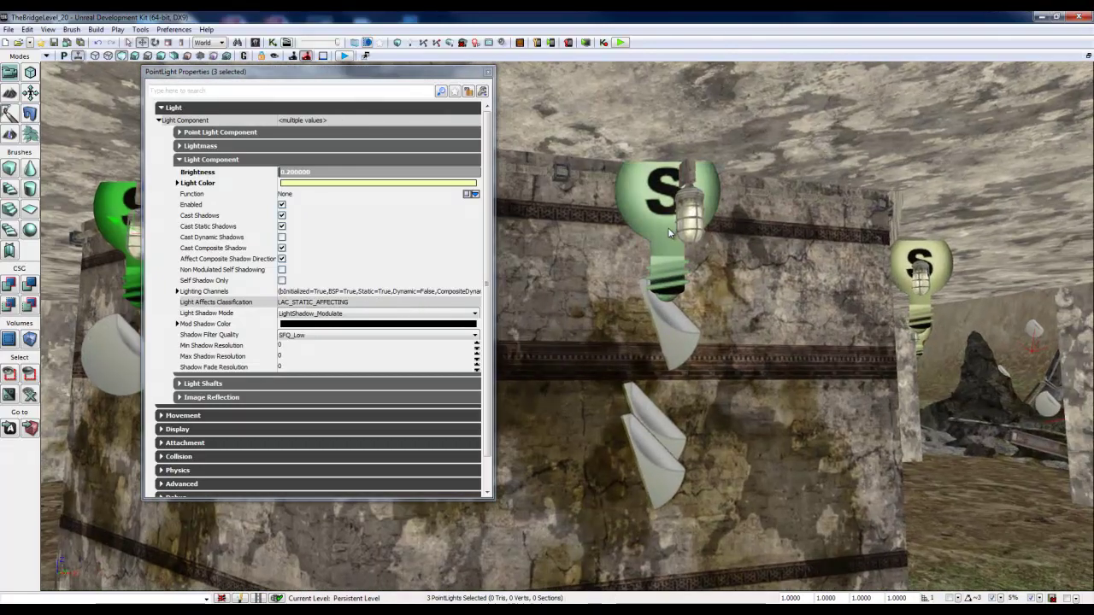
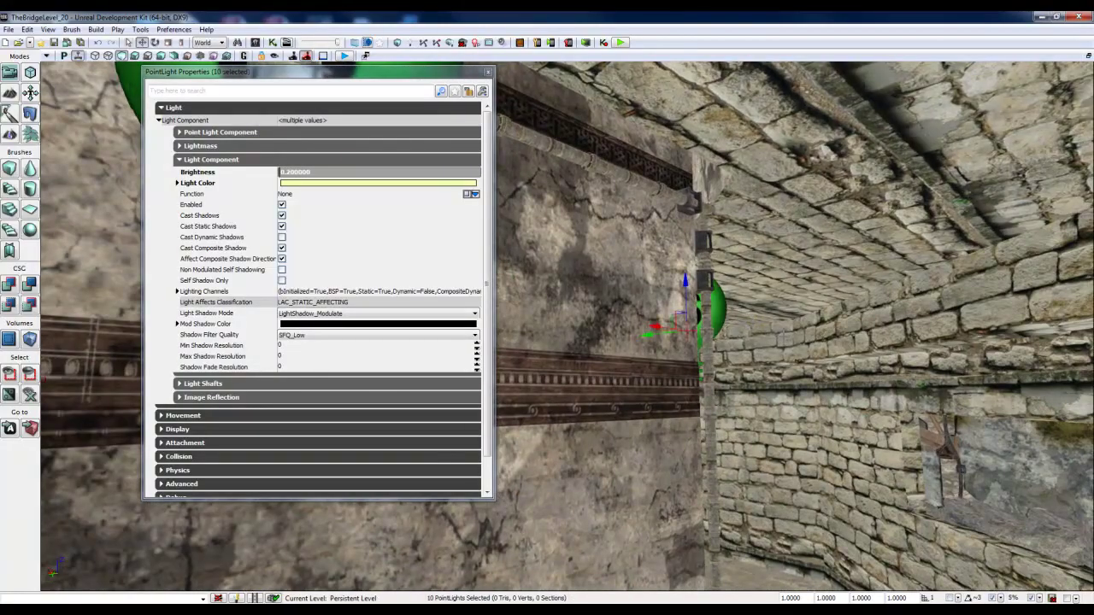
Add the point lights at the next wall lamps around the tower to the selection.
right_drag(530, 342, 782, 337)
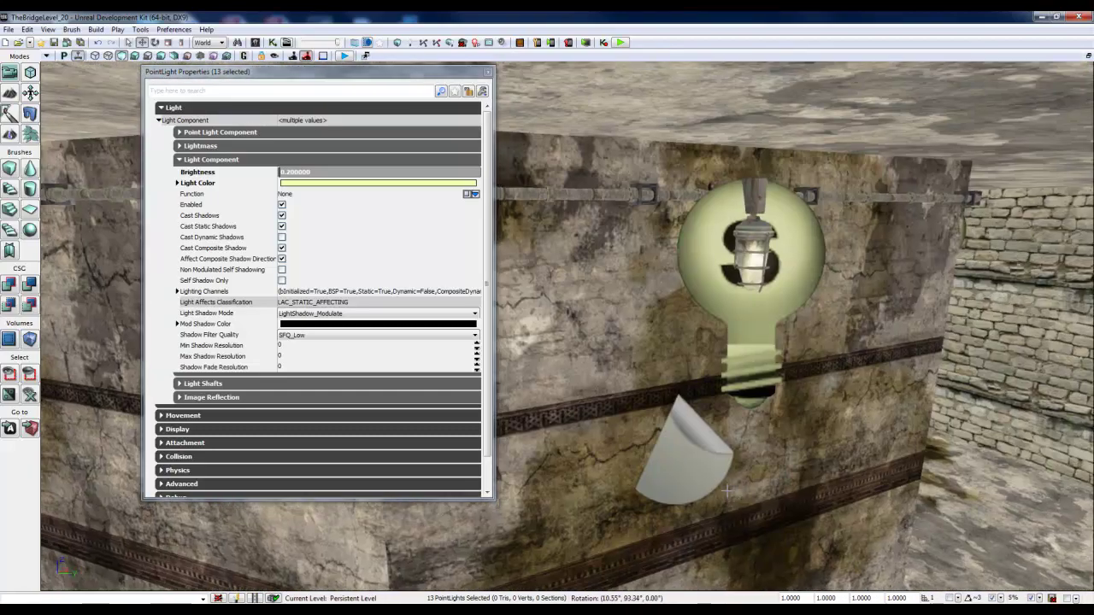
right_drag(726, 491, 721, 490)
ctrl+click(750, 350)
ctrl+click(748, 349)
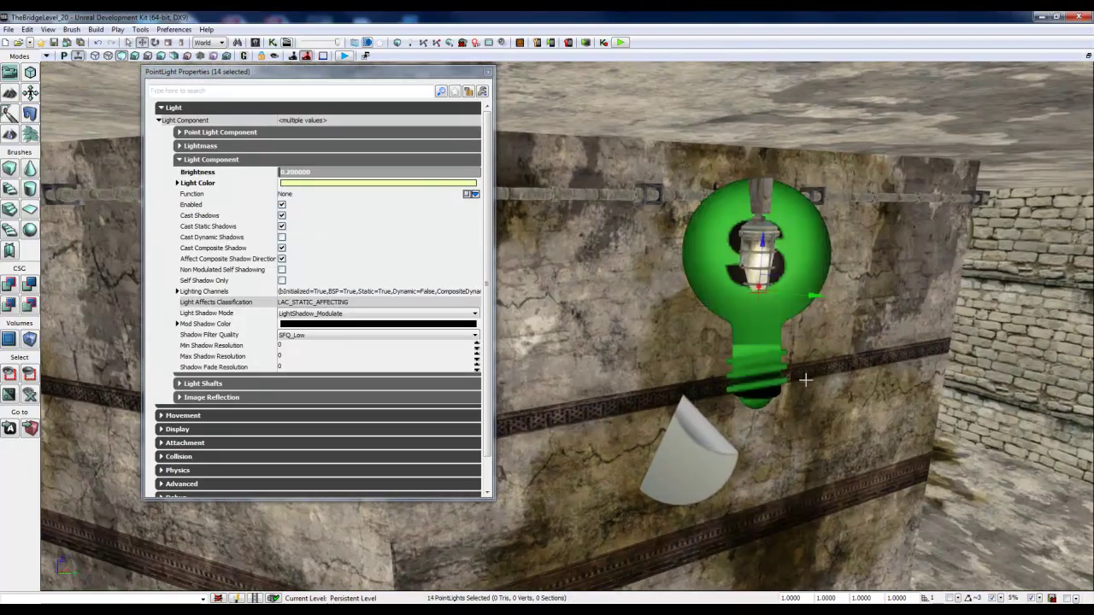
right_drag(806, 379, 837, 371)
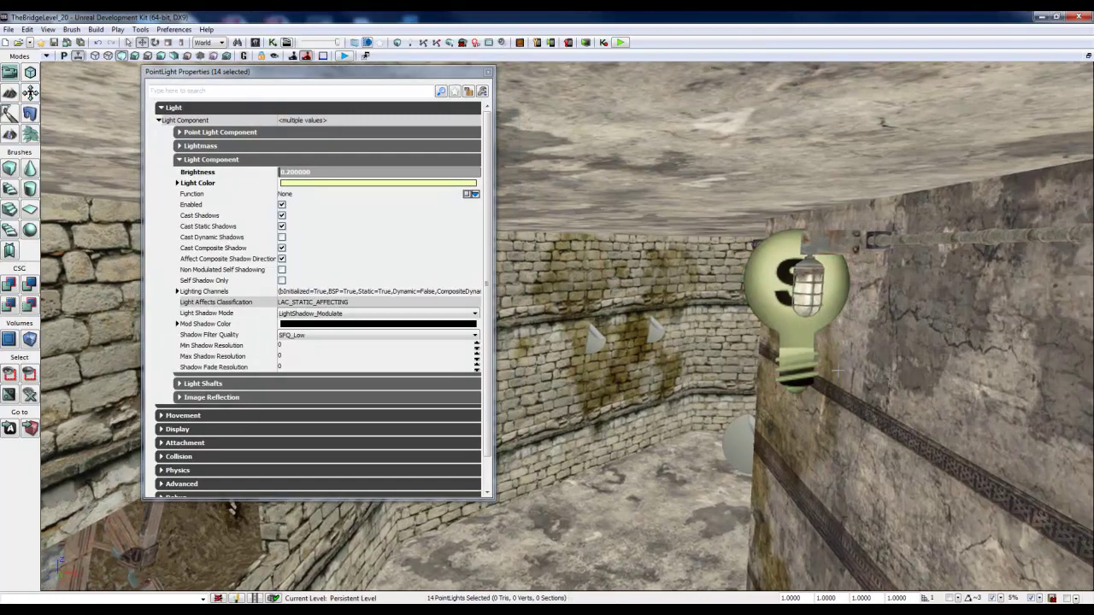
ctrl+click(790, 340)
right_drag(673, 351, 705, 450)
ctrl+click(750, 360)
ctrl+click(940, 303)
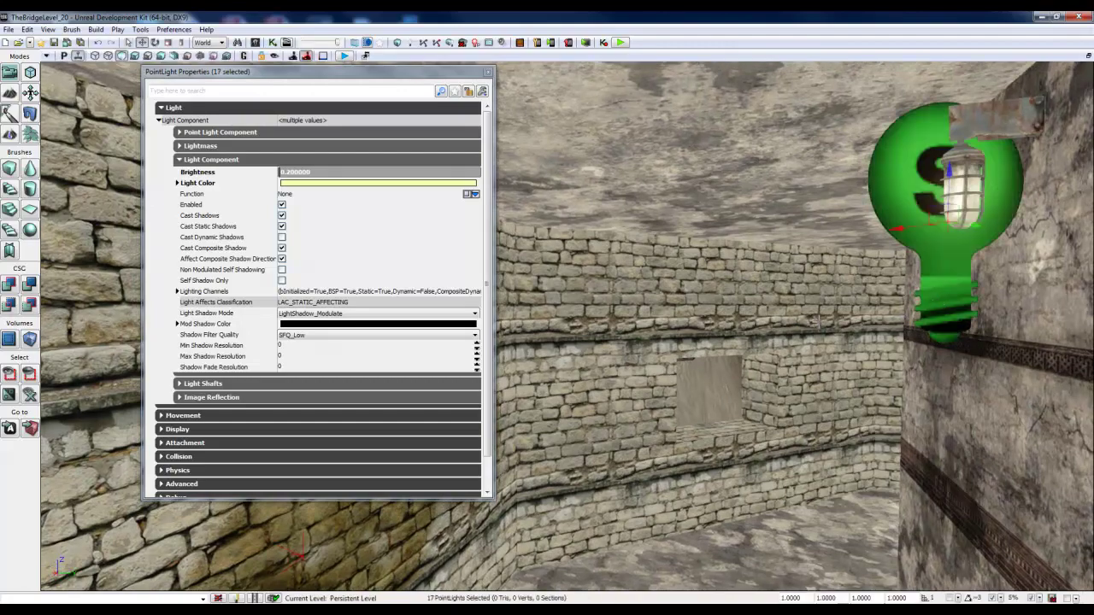
Extend the selection with the remaining wall-lamp point lights in the passage until all 20 are selected.
right_drag(889, 329, 772, 453)
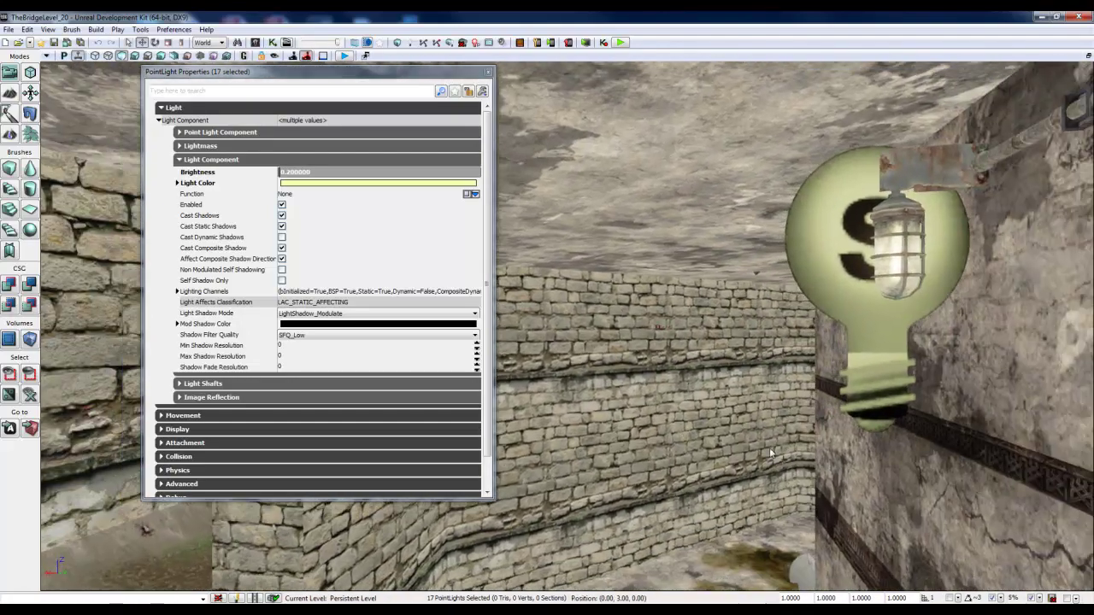
ctrl+click(893, 364)
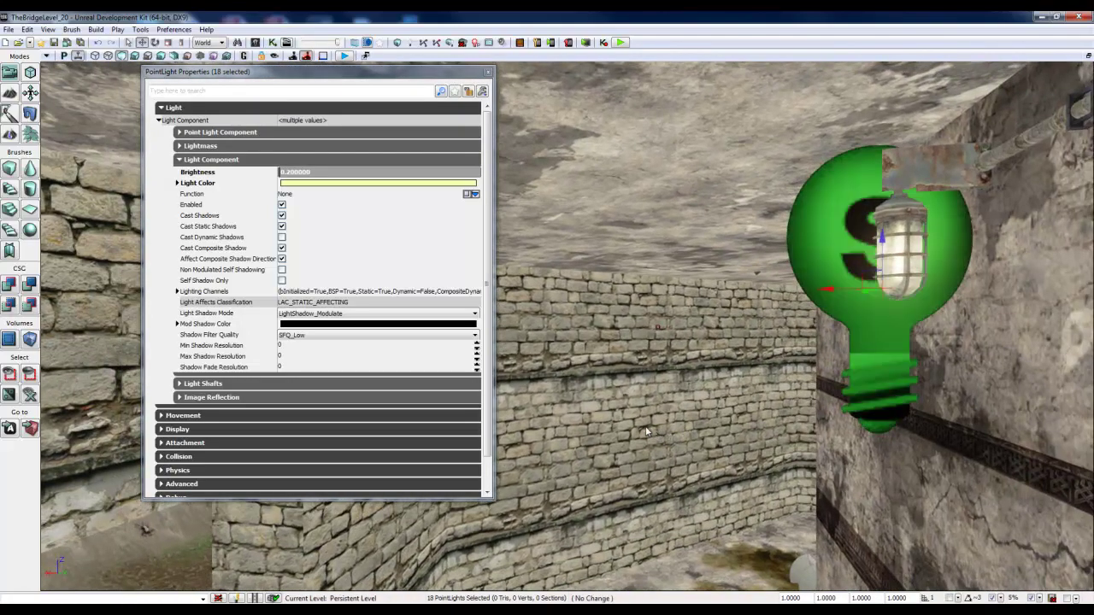
right_drag(654, 433, 846, 436)
right_drag(877, 426, 922, 427)
ctrl+click(736, 457)
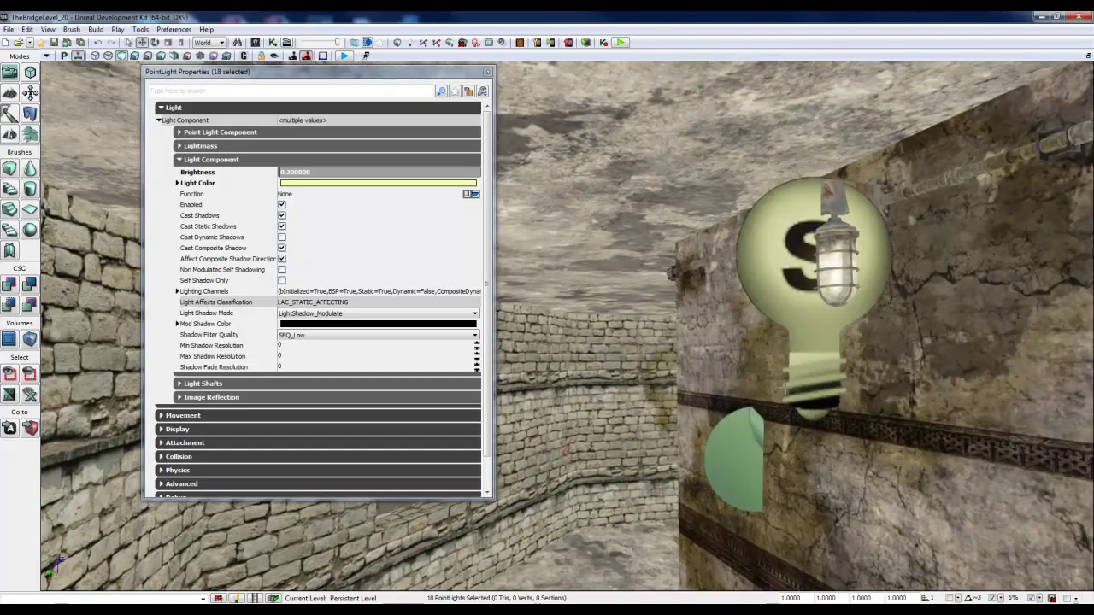
ctrl+click(737, 457)
ctrl+click(807, 317)
right_drag(636, 378, 721, 366)
ctrl+click(793, 335)
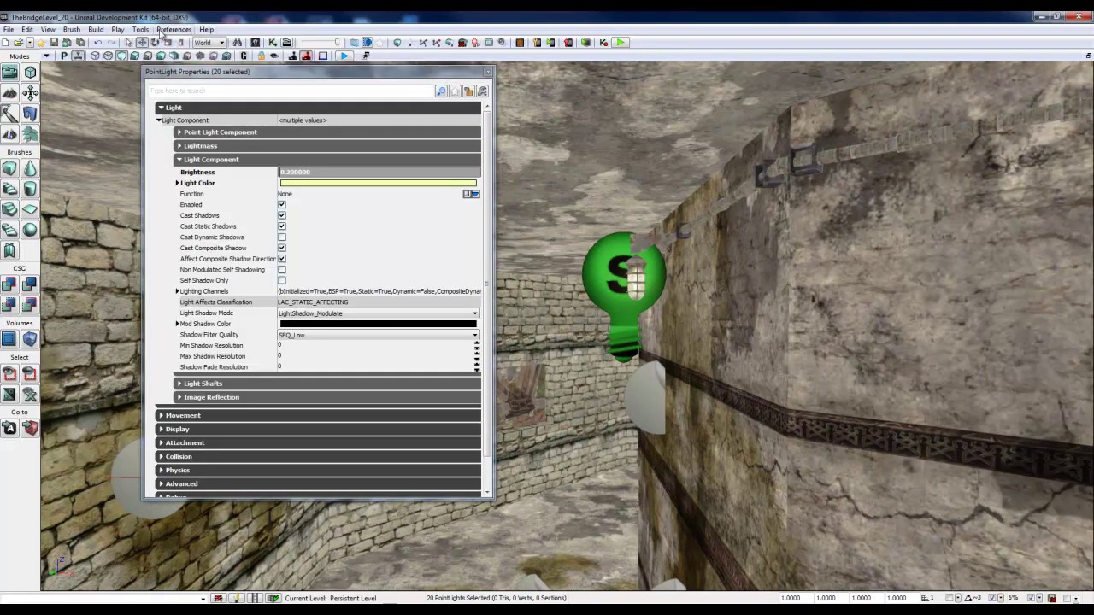
Create a new layer named TowerLights from the selected point lights.
click(254, 43)
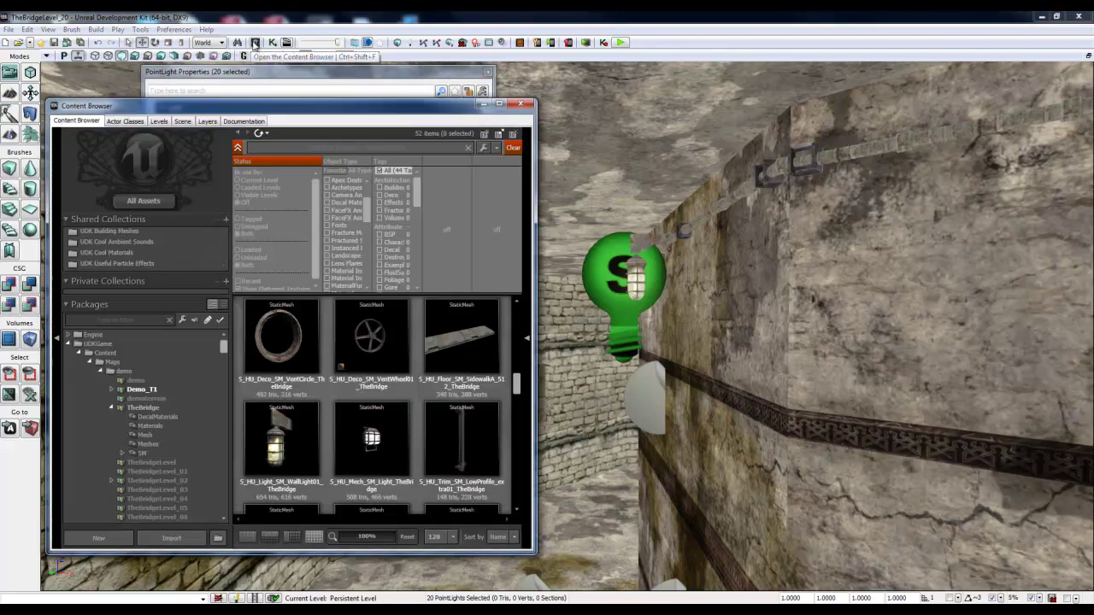
click(207, 132)
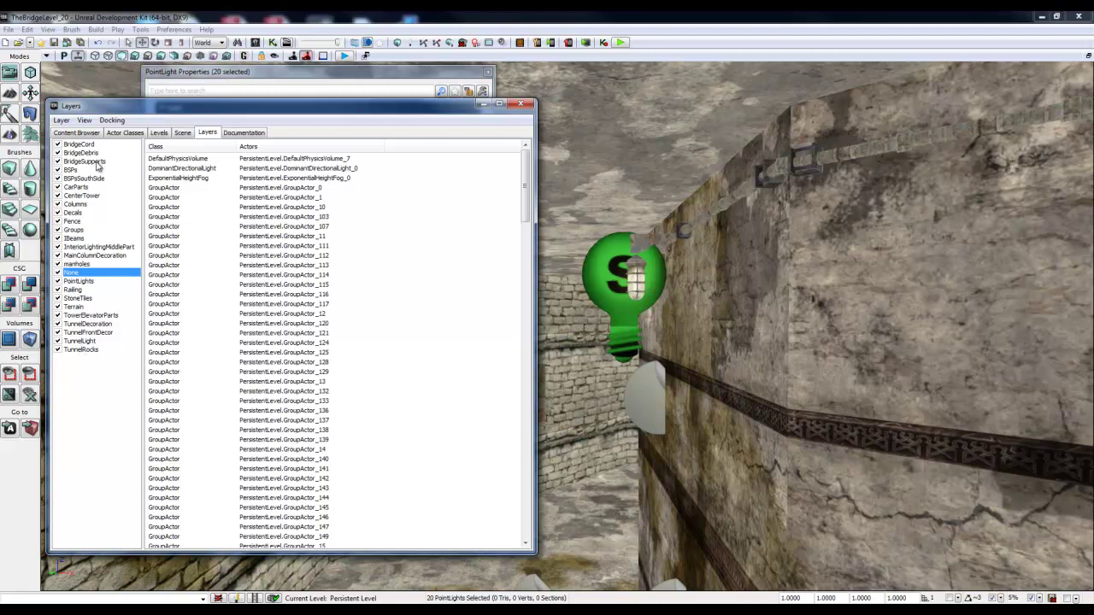
click(62, 121)
click(60, 135)
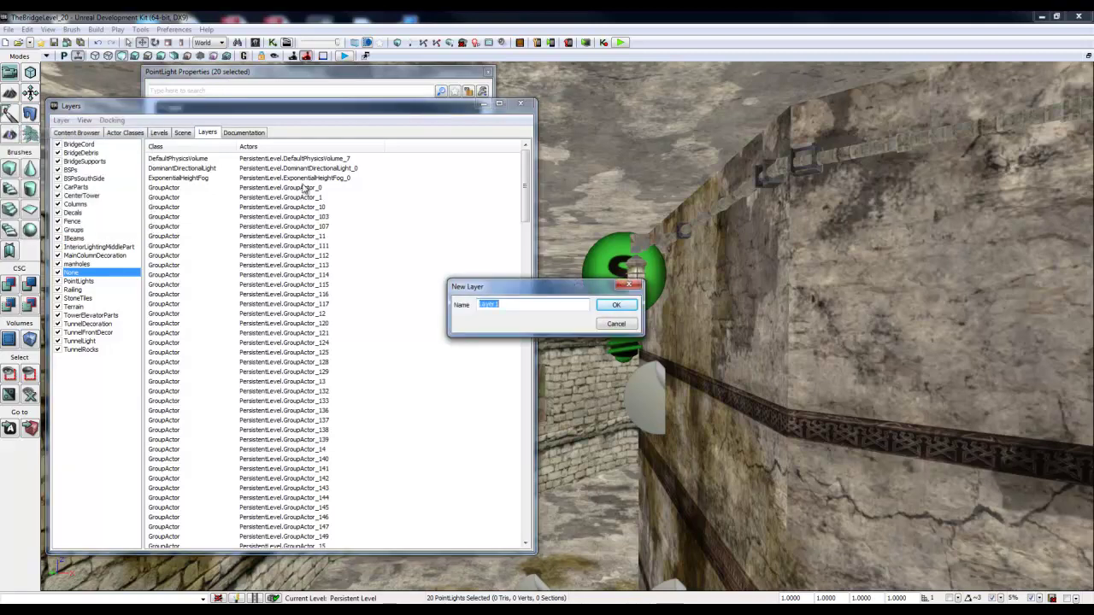
text(TowerLights)
click(617, 308)
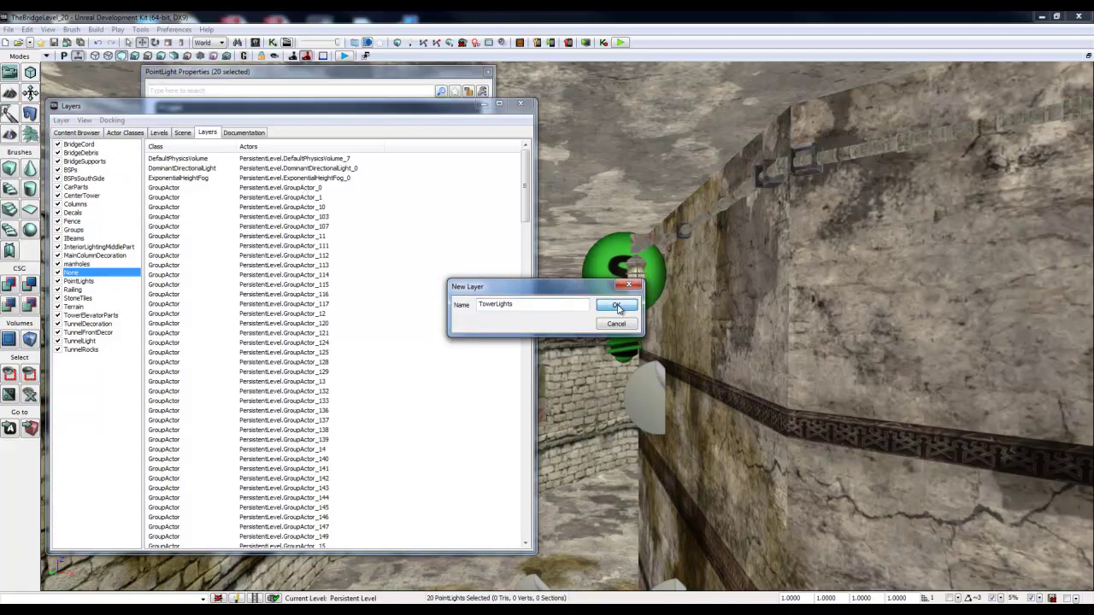
Delete the selected actors from the PointLights layer.
click(94, 282)
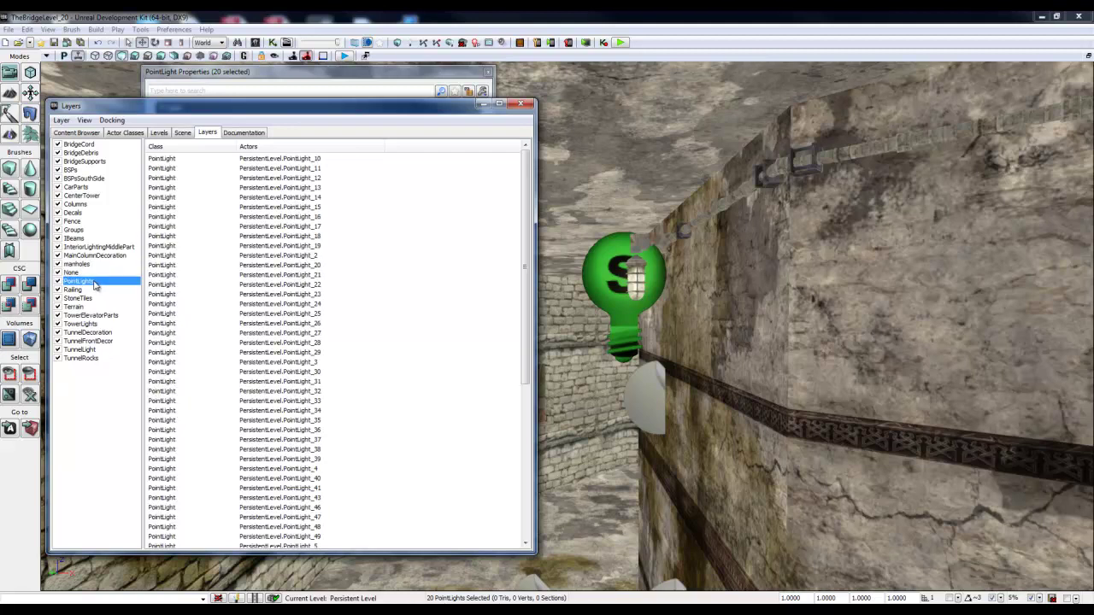
right_click(96, 286)
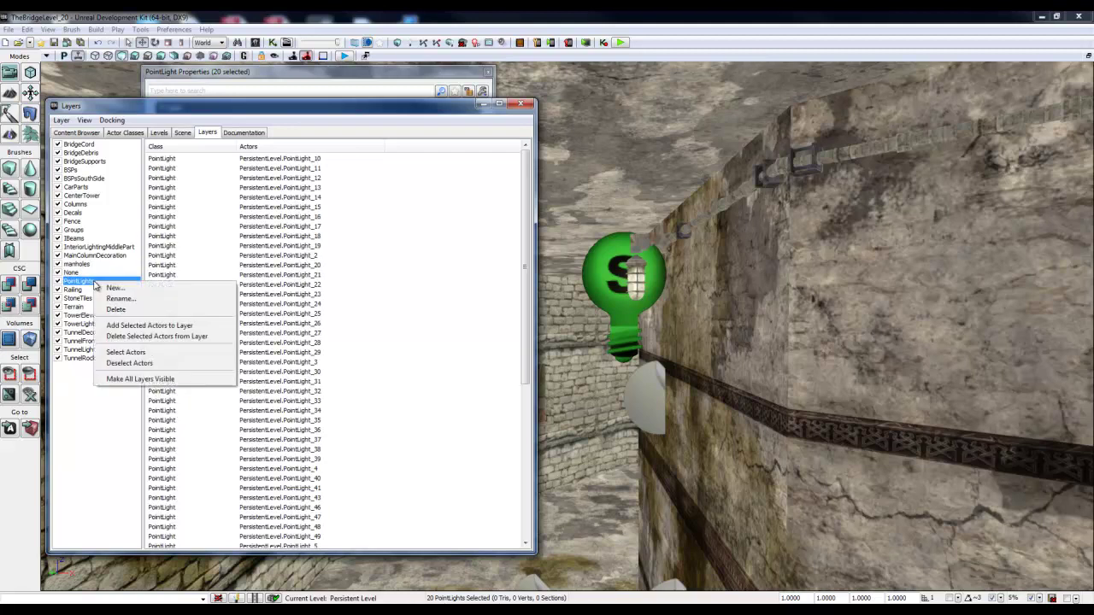
click(152, 337)
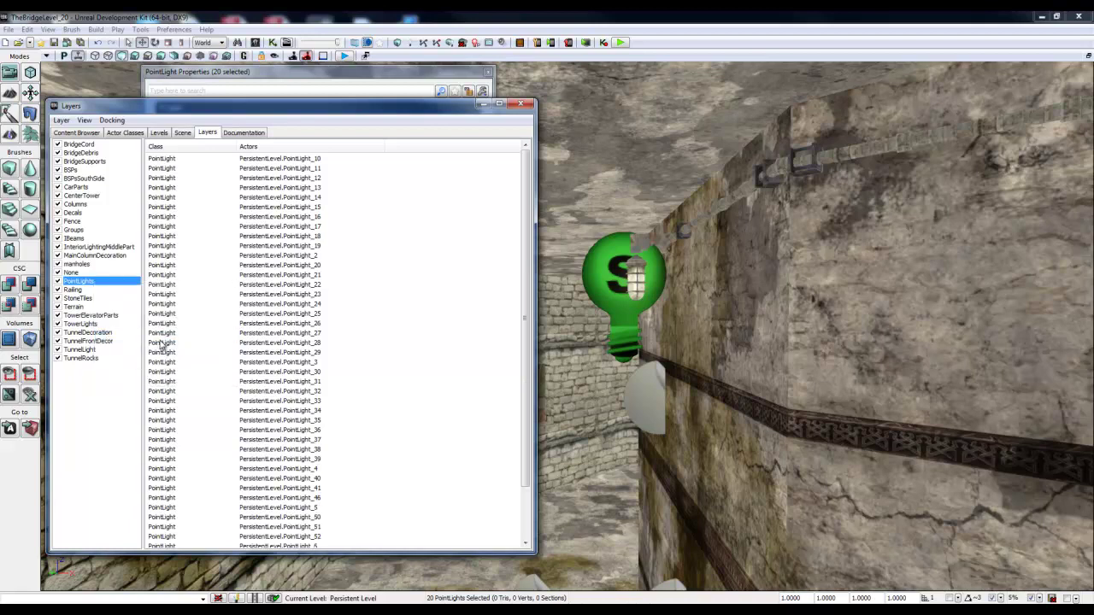
Toggle the visibility of the TowerLights layer, select all its point lights, and minimise the layer window.
click(60, 328)
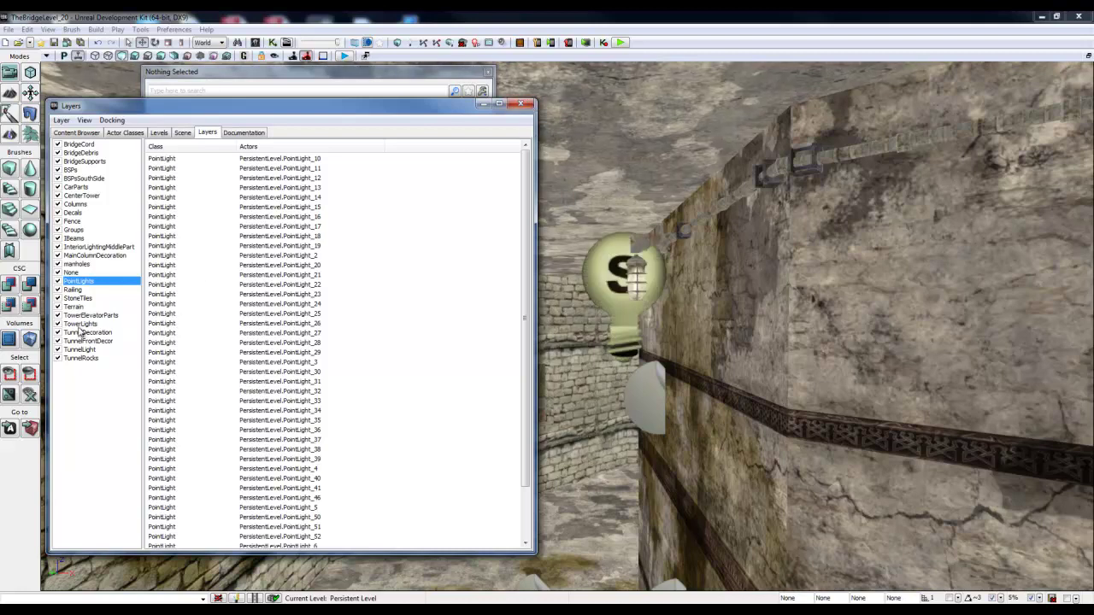
click(80, 326)
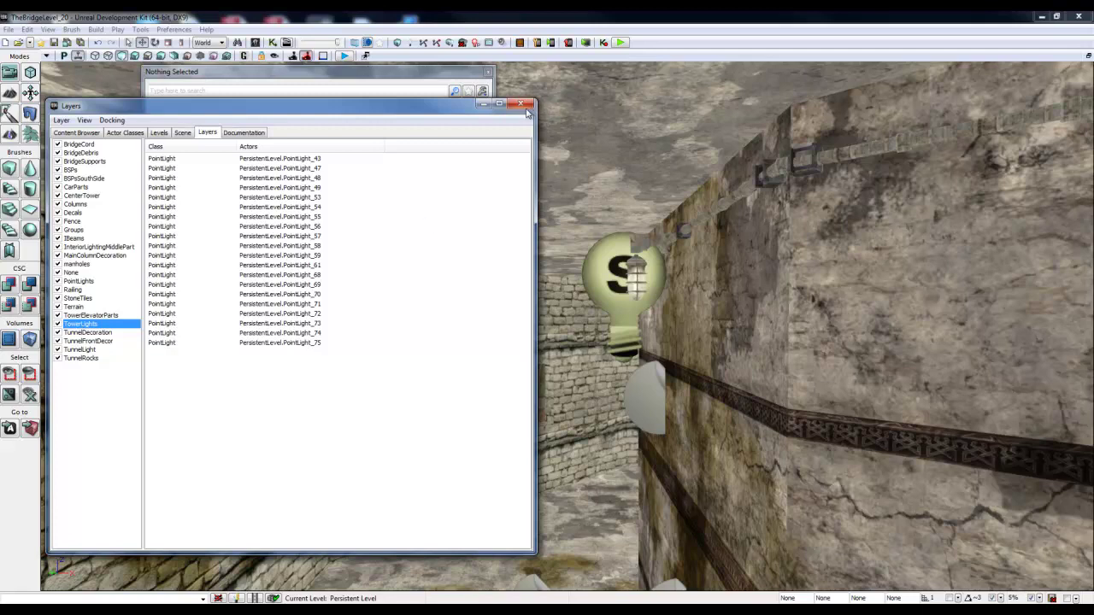
click(324, 160)
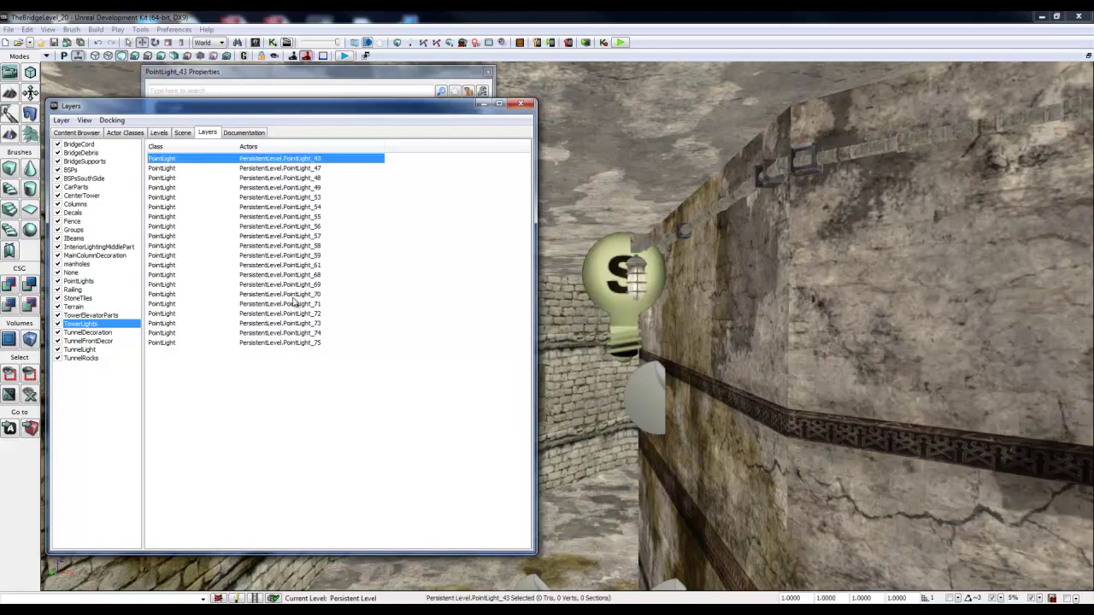
shift+click(279, 342)
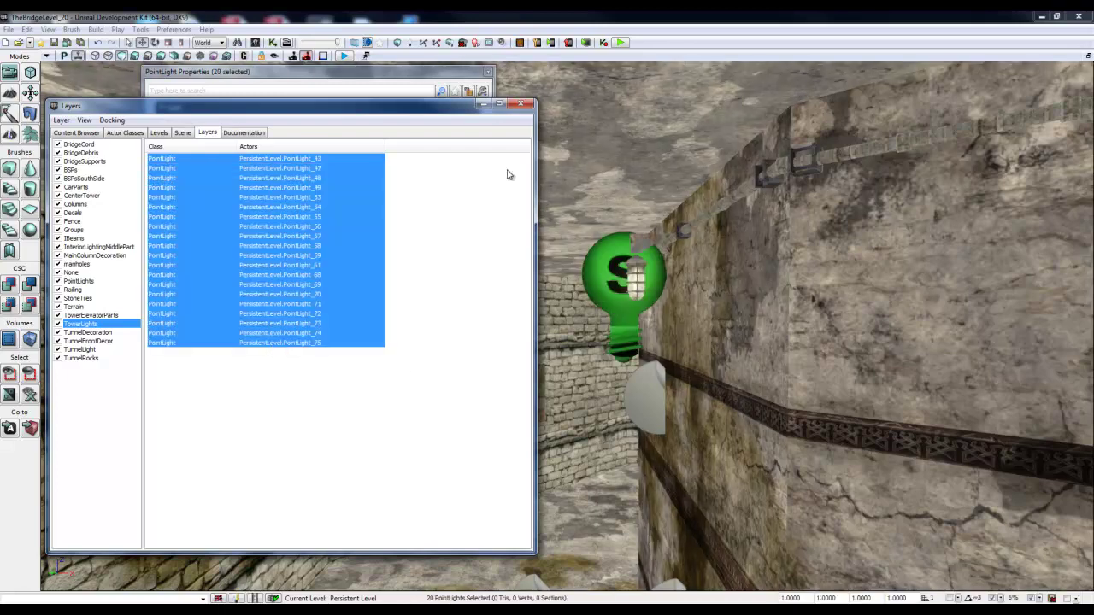
click(482, 105)
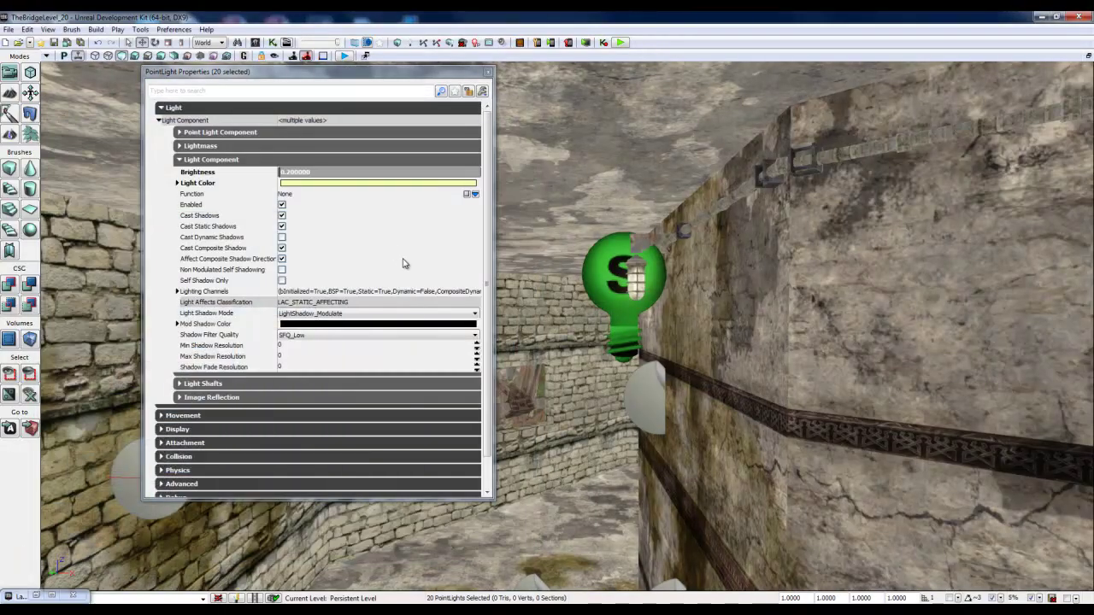
Reposition the single point light near the wall lamp along the patterned tower wall.
key(Home)
right_drag(783, 307, 751, 374)
key(w)
right_drag(480, 96, 36, 275)
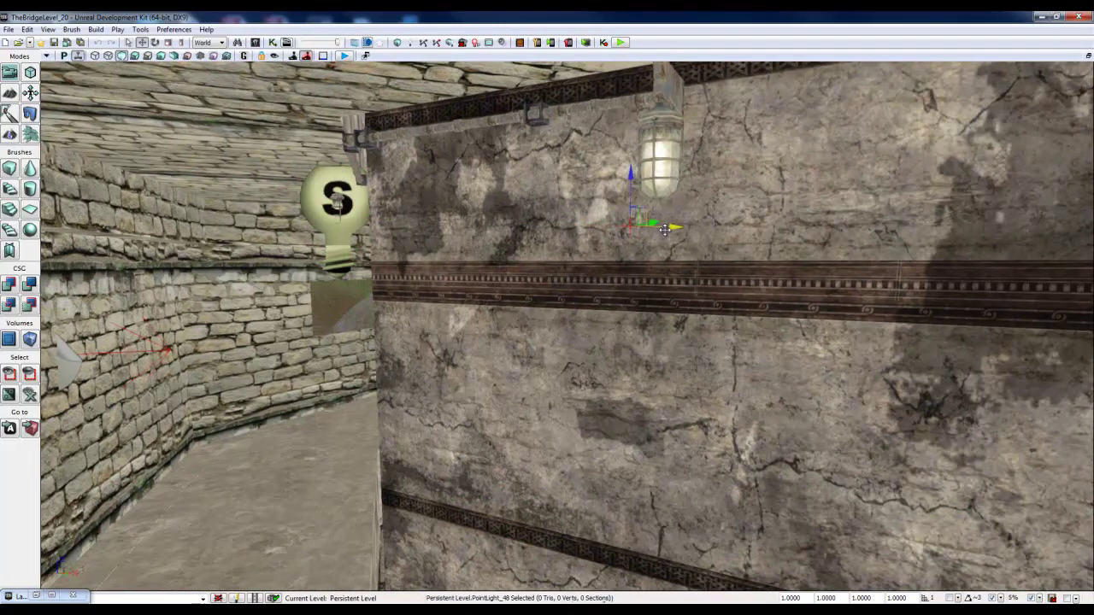
mouse_move(678, 195)
mouse_down()
mouse_move(739, 199)
mouse_move(742, 182)
mouse_move(678, 195)
mouse_up()
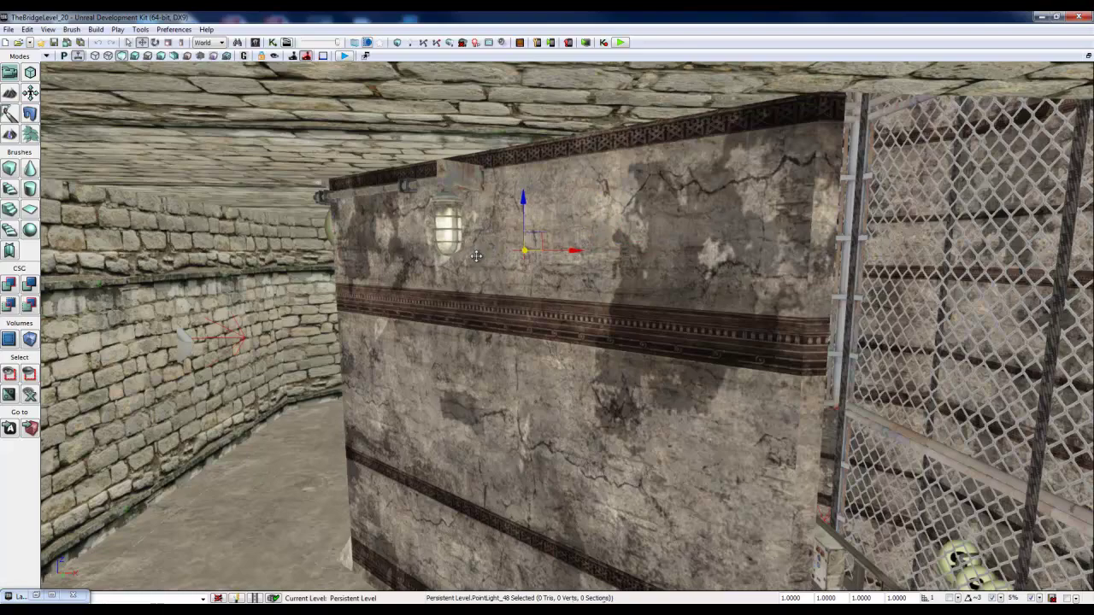
drag(553, 266, 527, 242)
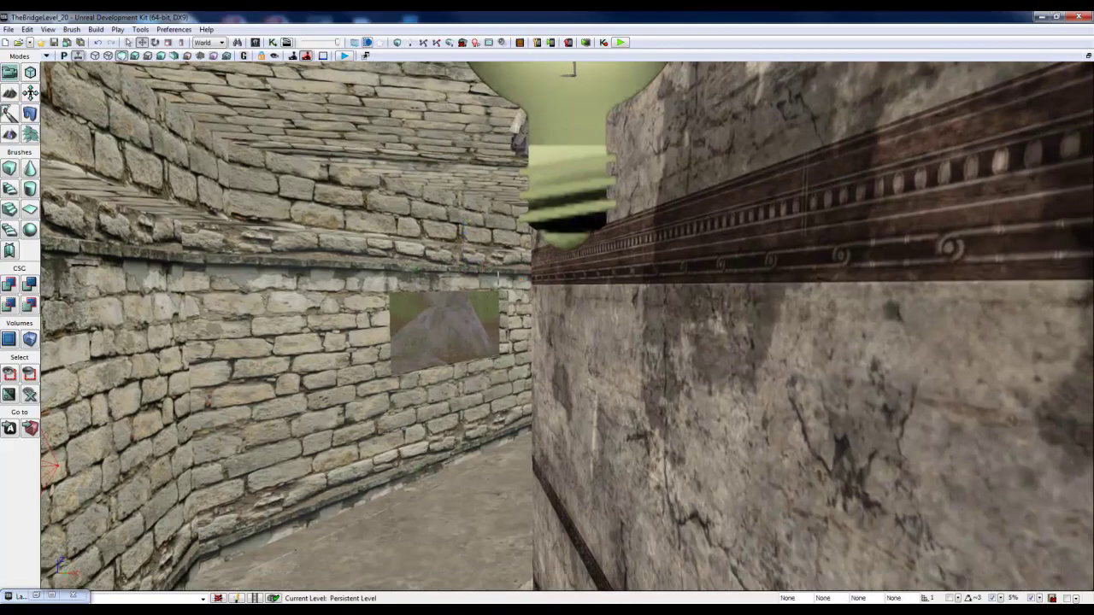
Duplicate the point light at the tower wall lamp and position the copy at the lamp on the adjacent wall.
click(578, 220)
drag(579, 220, 637, 258)
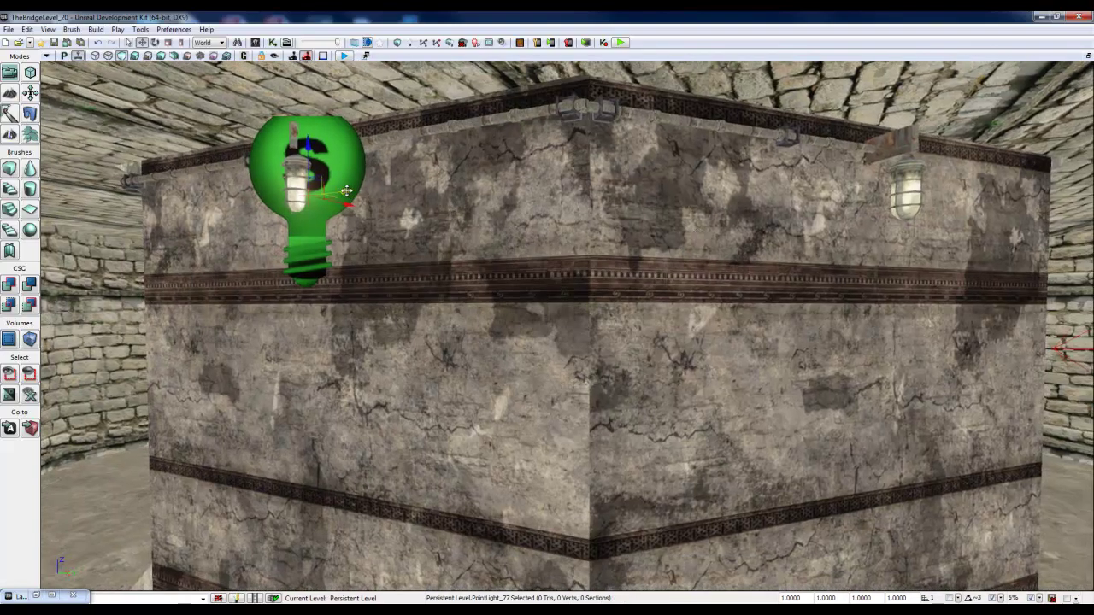
alt+drag(348, 193, 769, 212)
drag(699, 168, 996, 183)
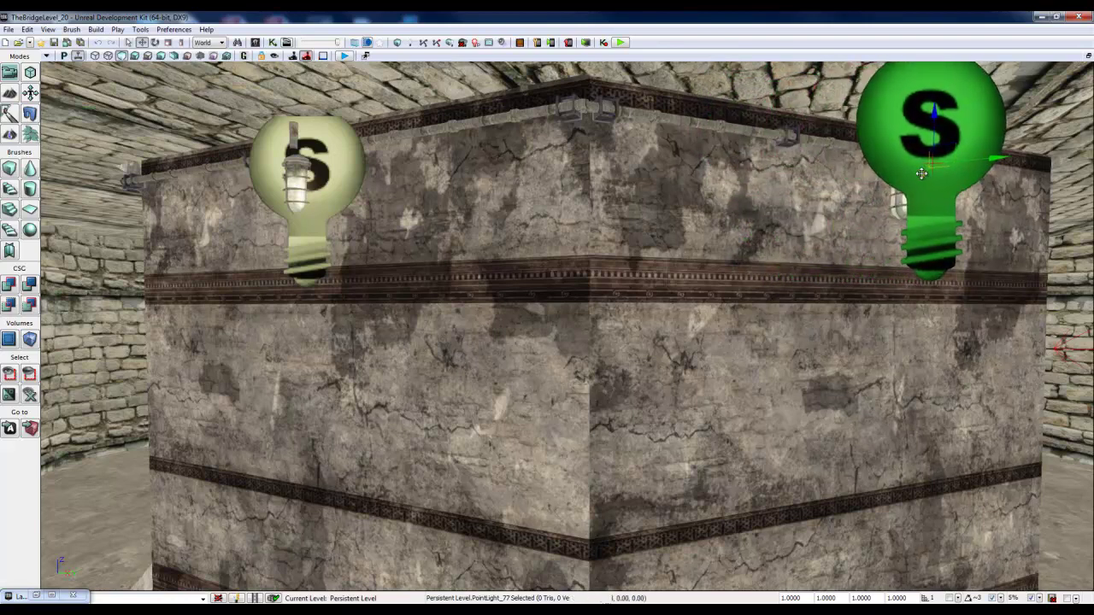
drag(921, 173, 898, 184)
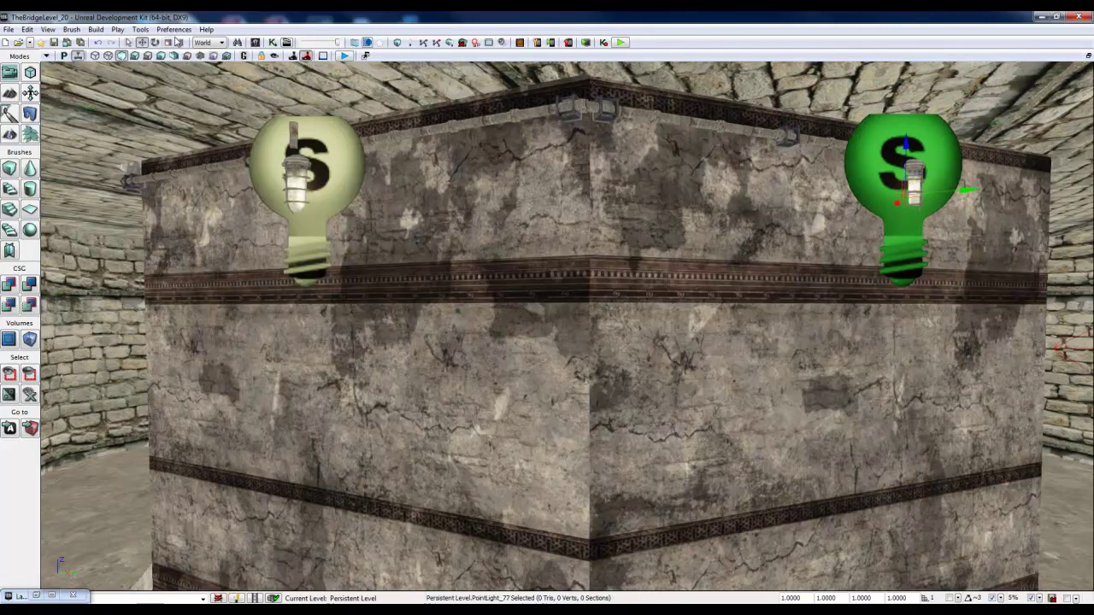
Open the properties of the copied point light and move the properties window out of the way.
double_click(854, 147)
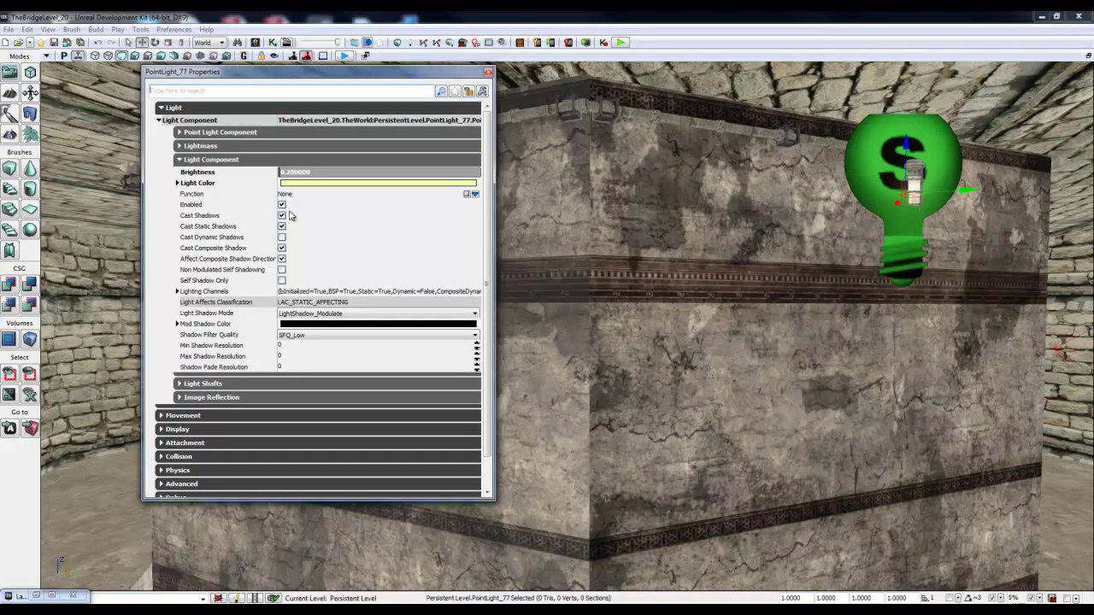
click(488, 74)
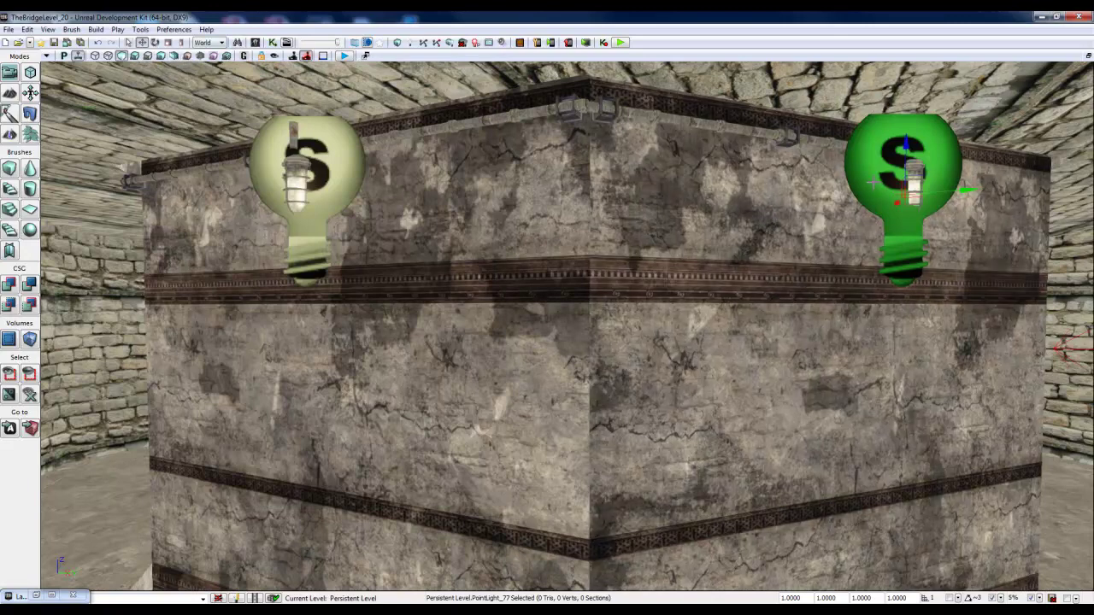
double_click(871, 183)
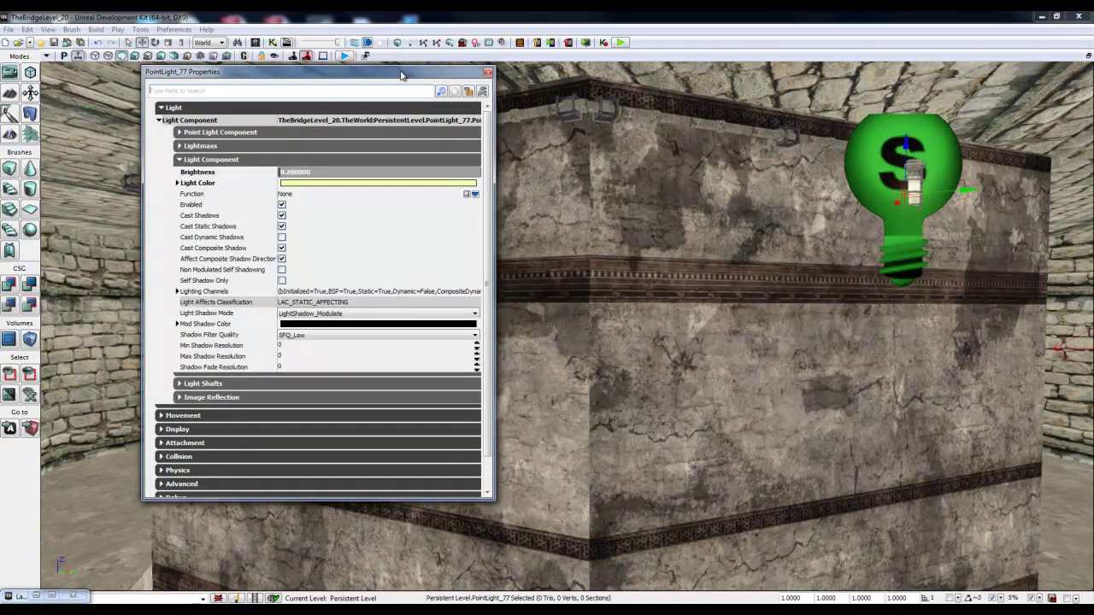
drag(402, 75, 0, 73)
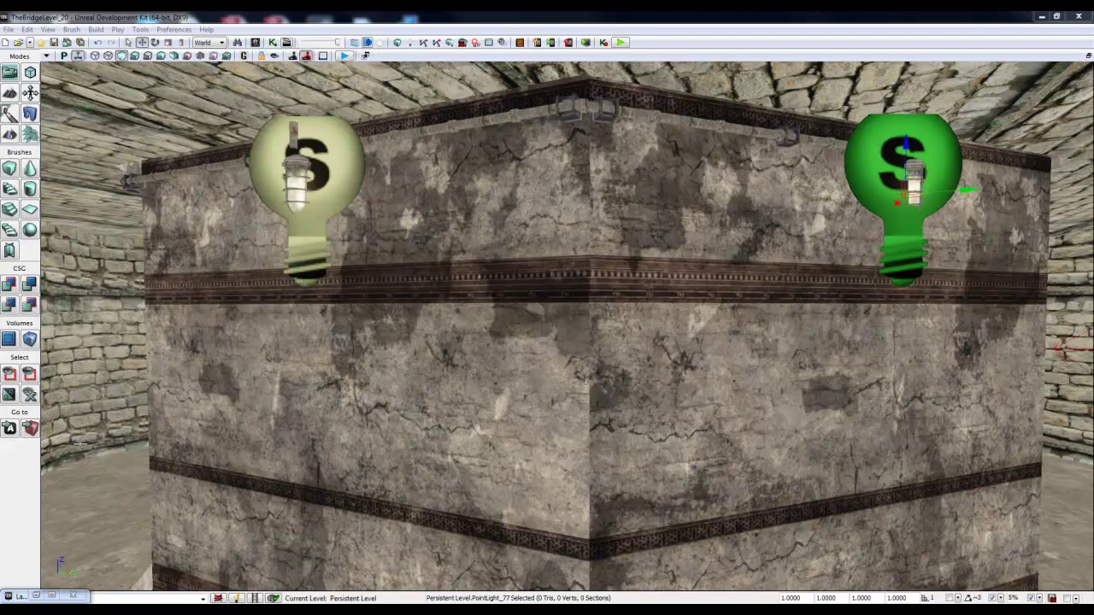
Turn off the Enabled option for all point lights in the TowerLights layer, and minimise the layer window.
click(36, 597)
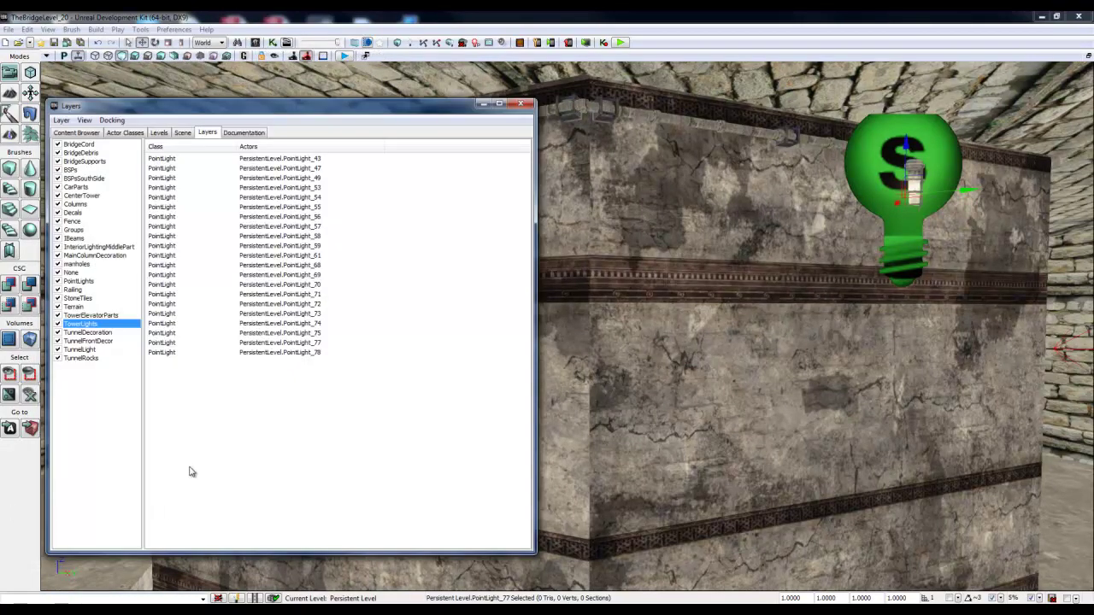
click(169, 161)
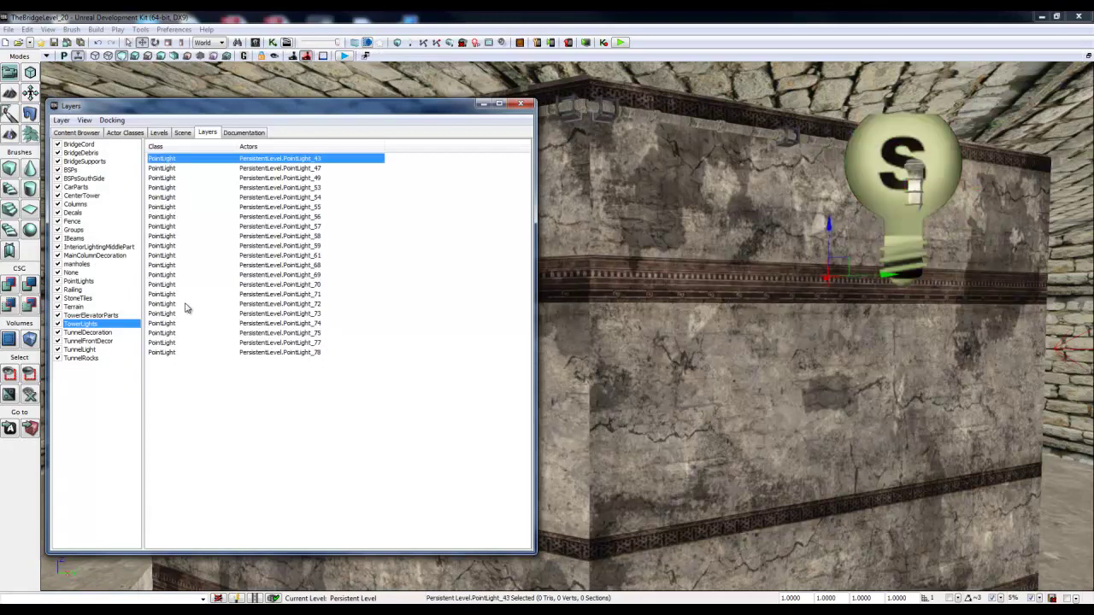
shift+click(169, 353)
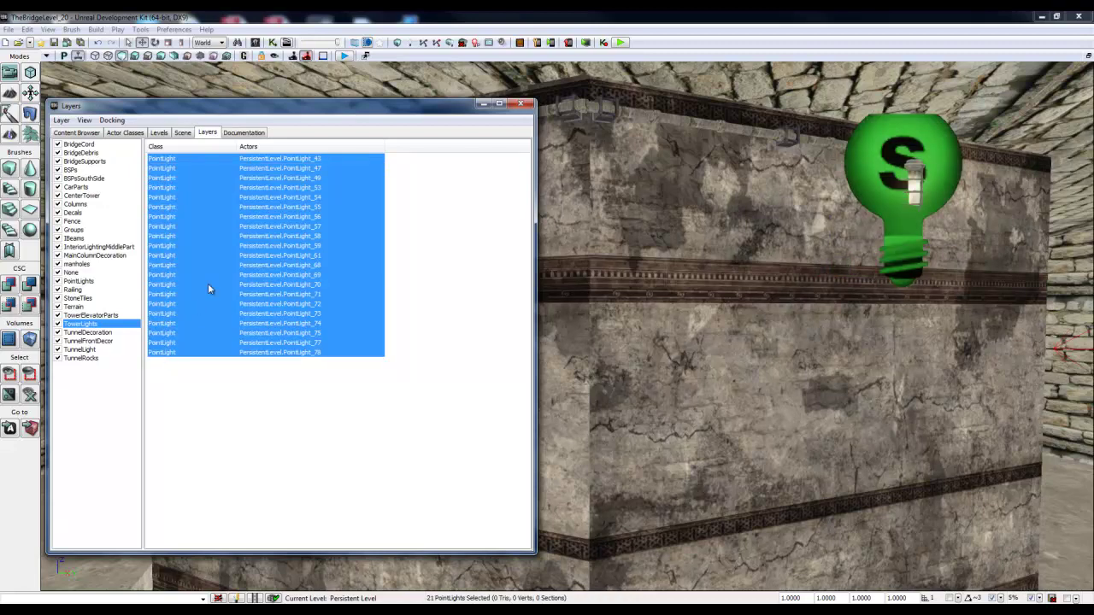
drag(0, 51, 699, 84)
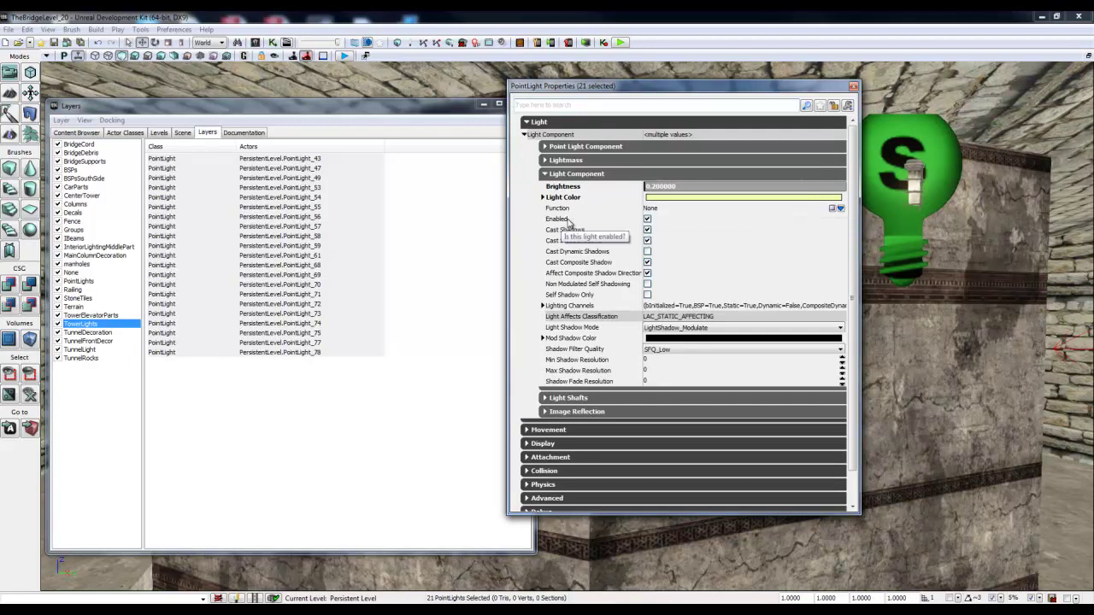
click(646, 219)
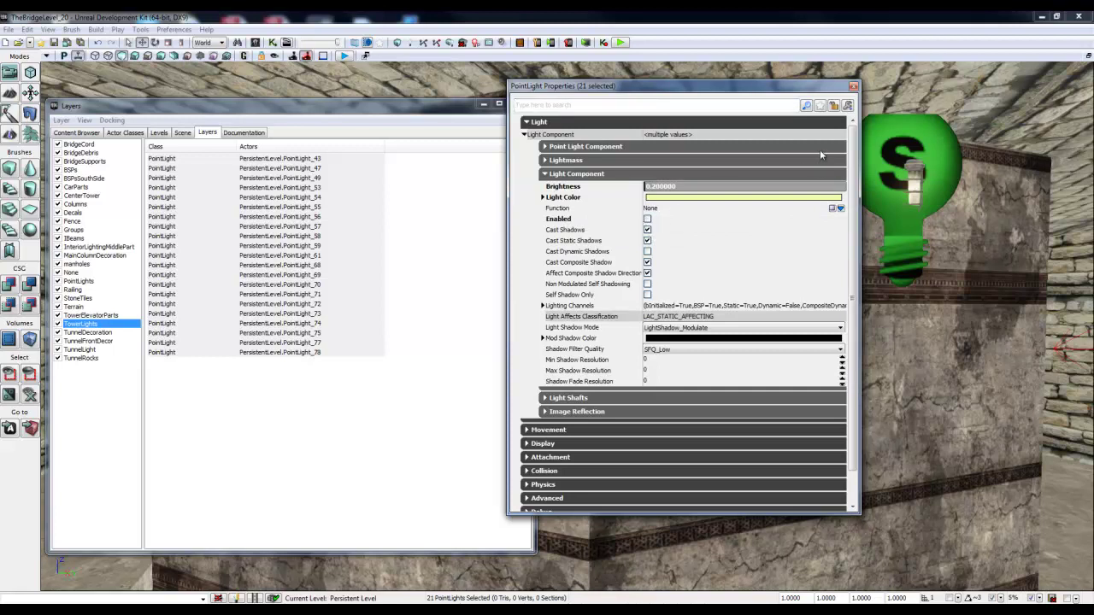
click(854, 88)
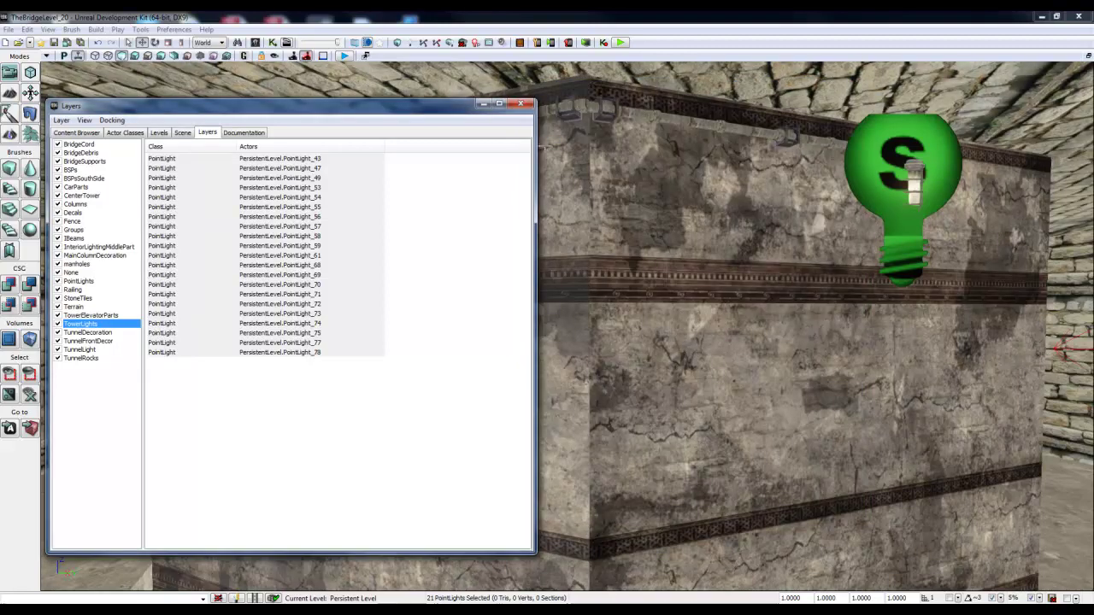
click(481, 105)
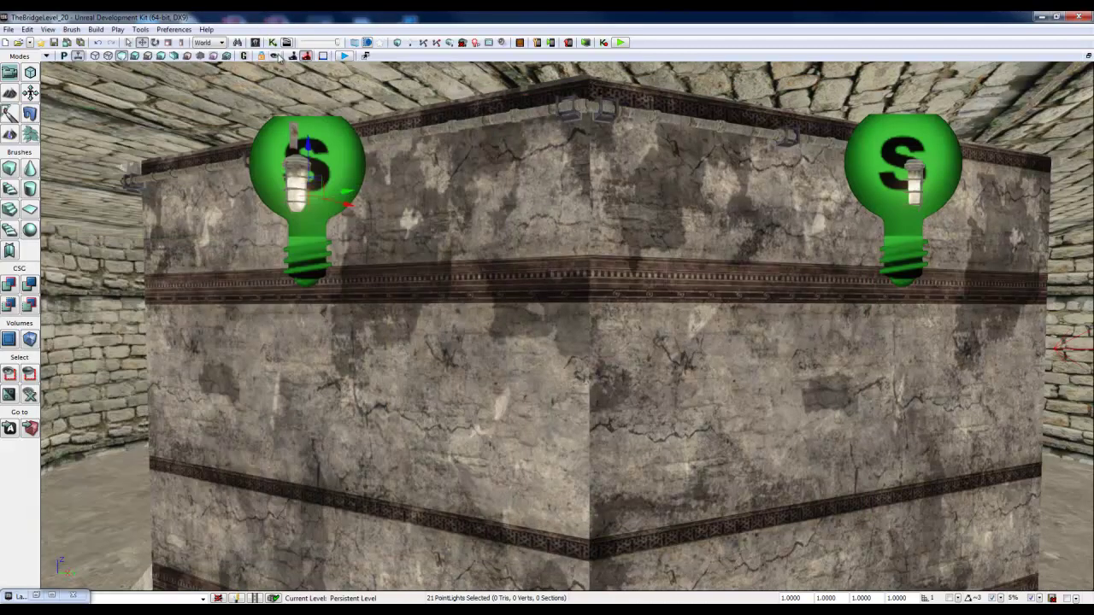
Preview the tower in lit Game View and examine how the wall lamps look with their point lights disabled.
click(244, 57)
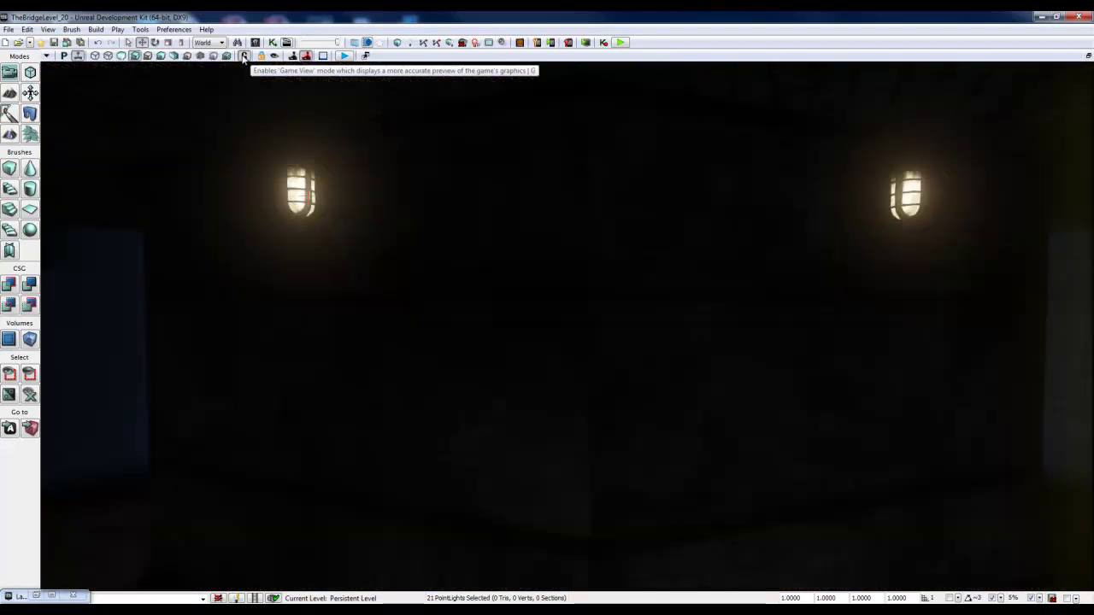
click(244, 57)
click(245, 57)
right_drag(527, 171, 695, 293)
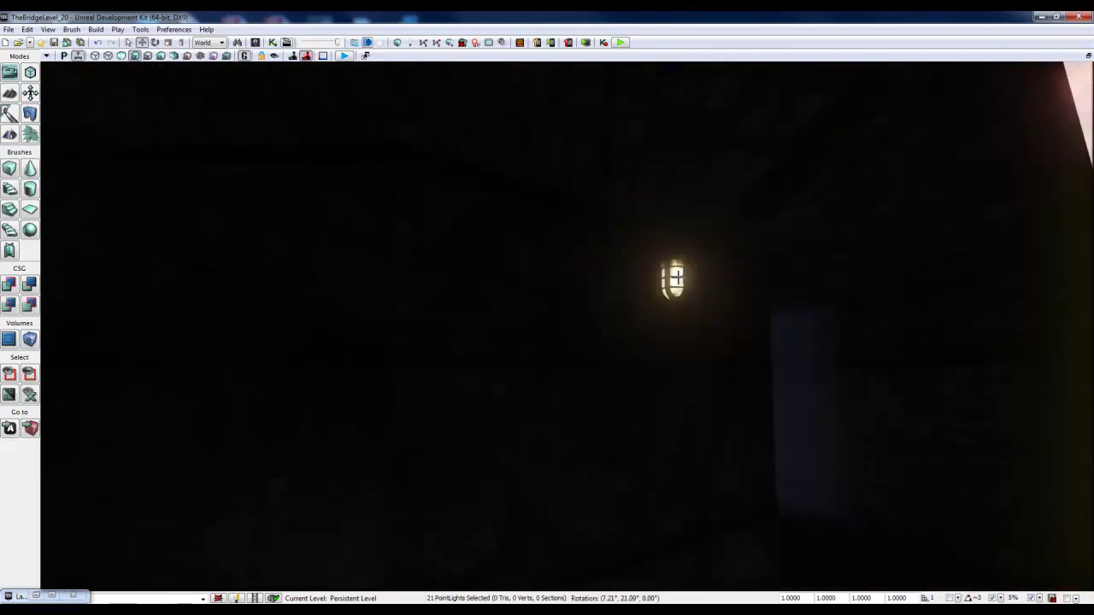
right_drag(473, 230, 374, 192)
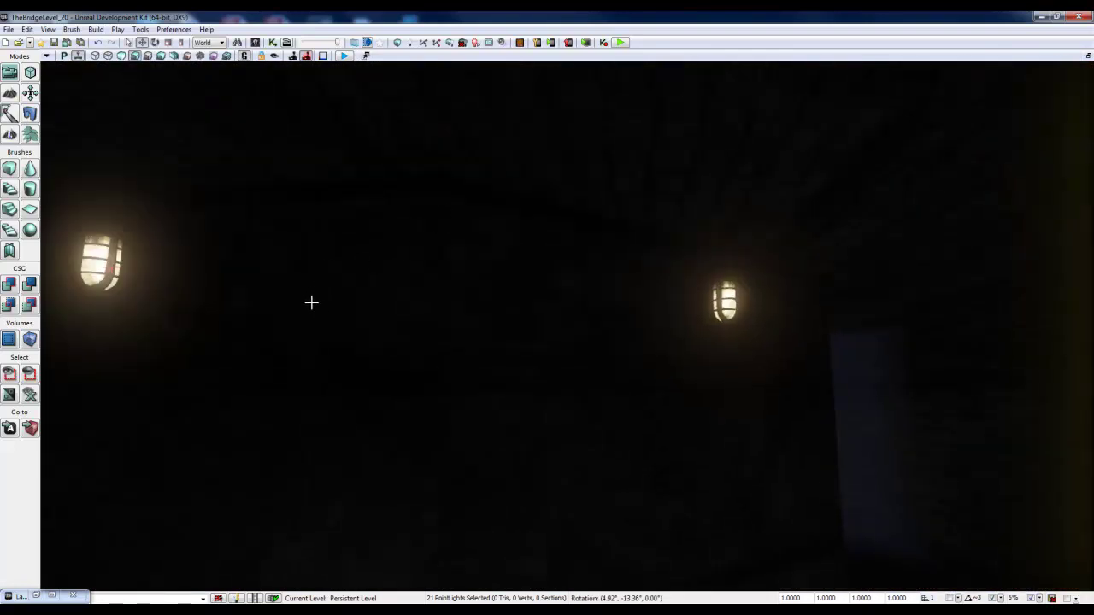
right_drag(310, 302, 302, 293)
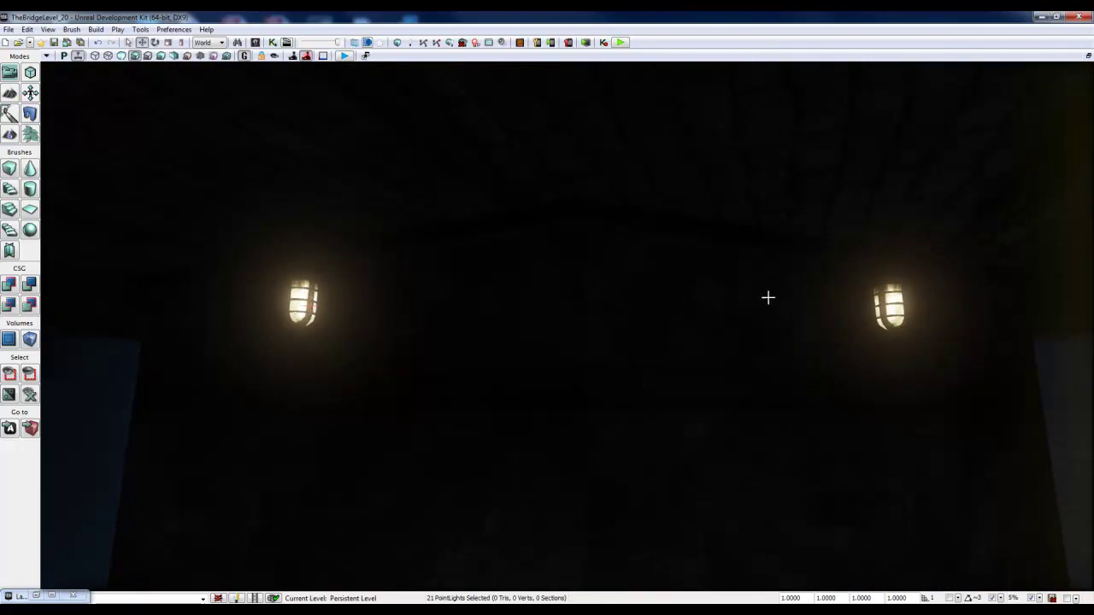
right_drag(767, 295, 793, 333)
right_drag(894, 402, 775, 430)
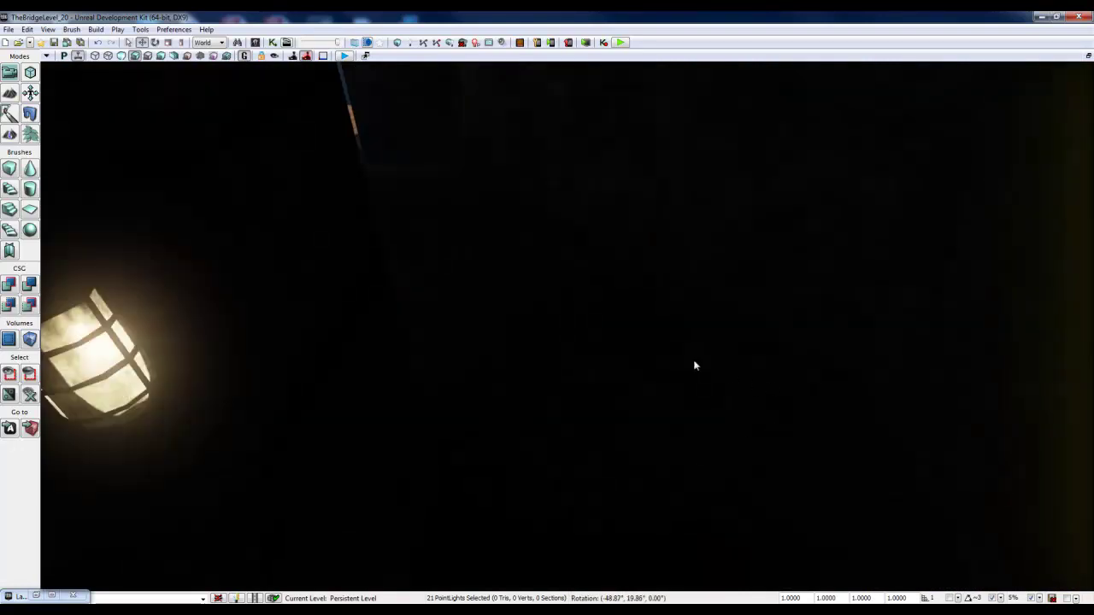
right_drag(694, 365, 593, 295)
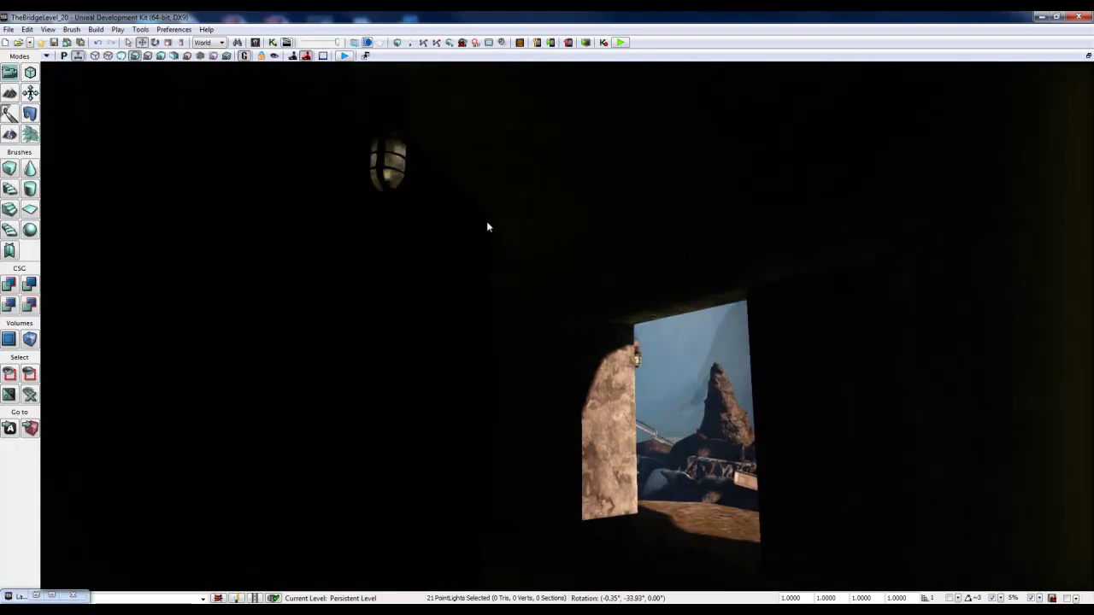
right_drag(487, 226, 41, 307)
right_drag(180, 326, 179, 323)
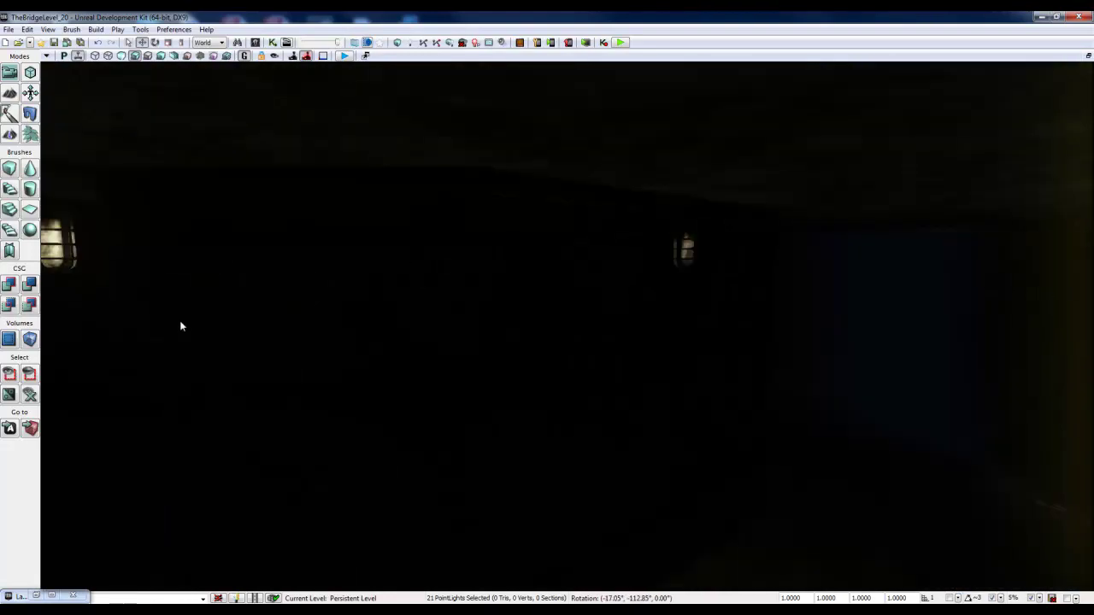
right_drag(94, 324, 76, 325)
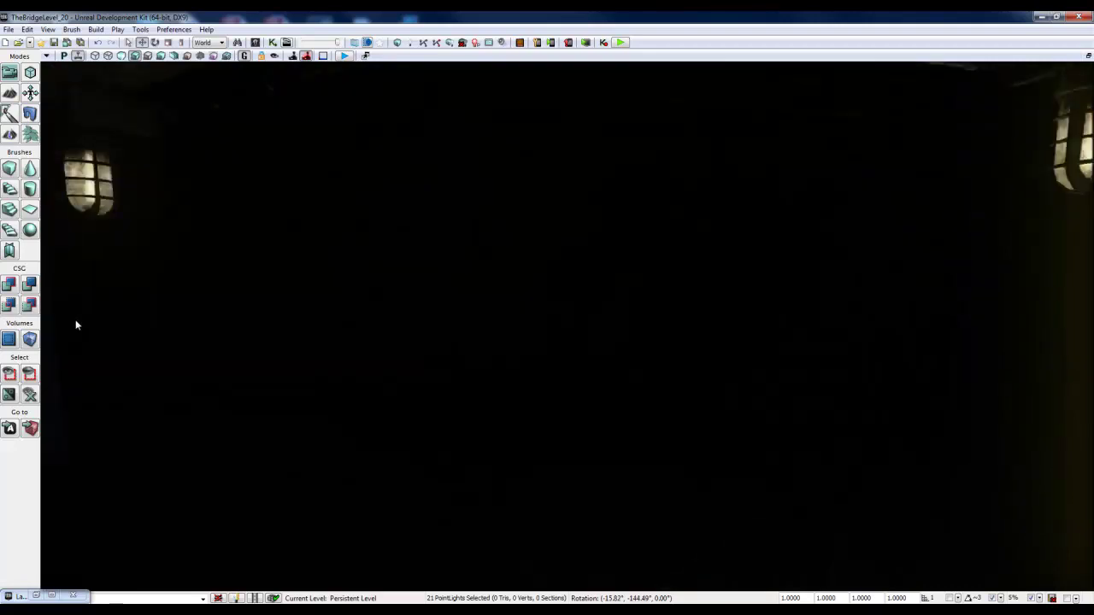
right_drag(364, 180, 268, 68)
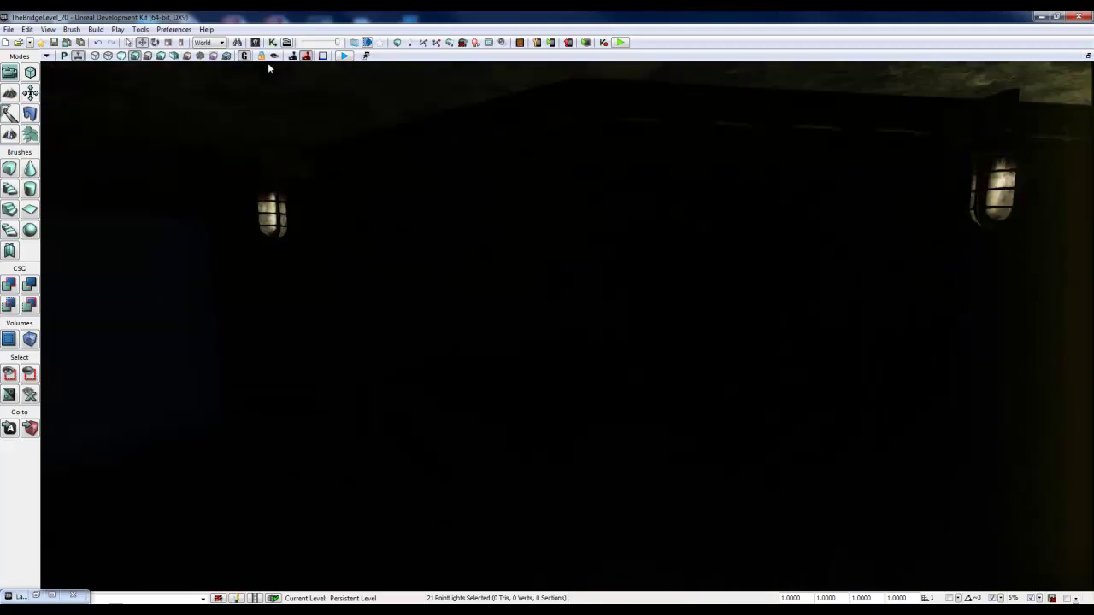
Switch to the unlit view and examine the tower walls and lamps around the fenced elevator.
click(122, 55)
right_drag(449, 301, 414, 301)
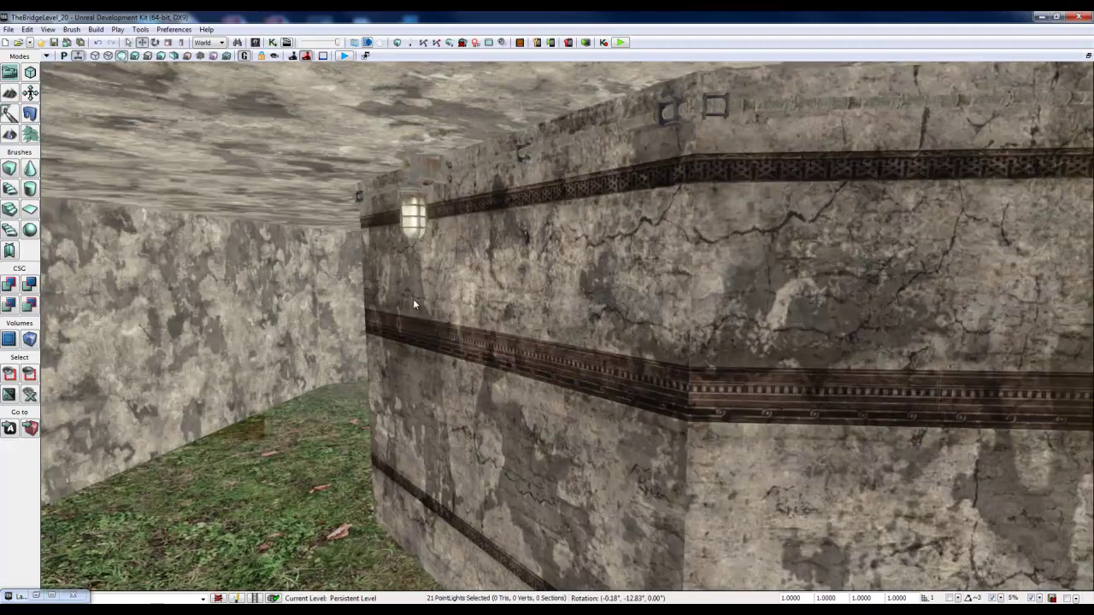
right_drag(837, 362, 37, 507)
right_drag(82, 411, 441, 366)
scroll(441, 364, up, 2)
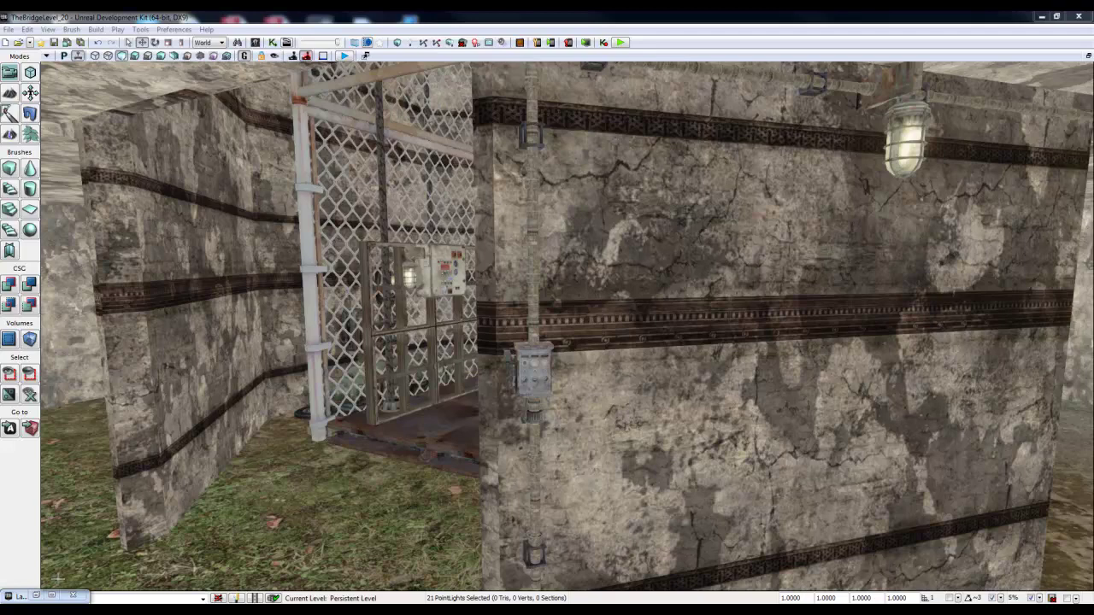
Select all point lights in the TowerLights layer again and minimise the layer window.
click(36, 595)
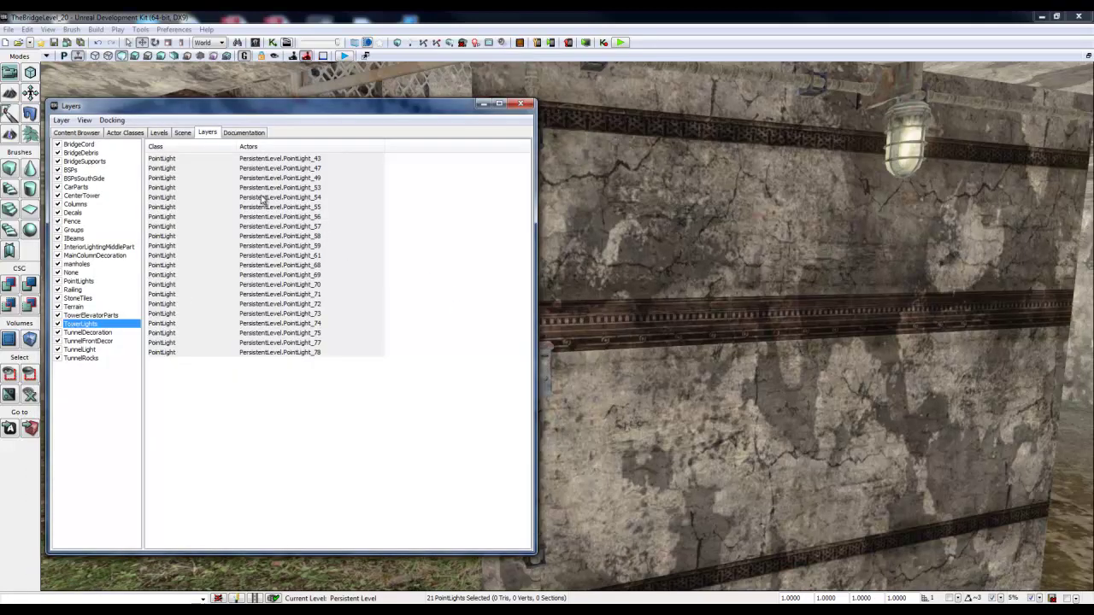
click(282, 161)
shift+click(257, 354)
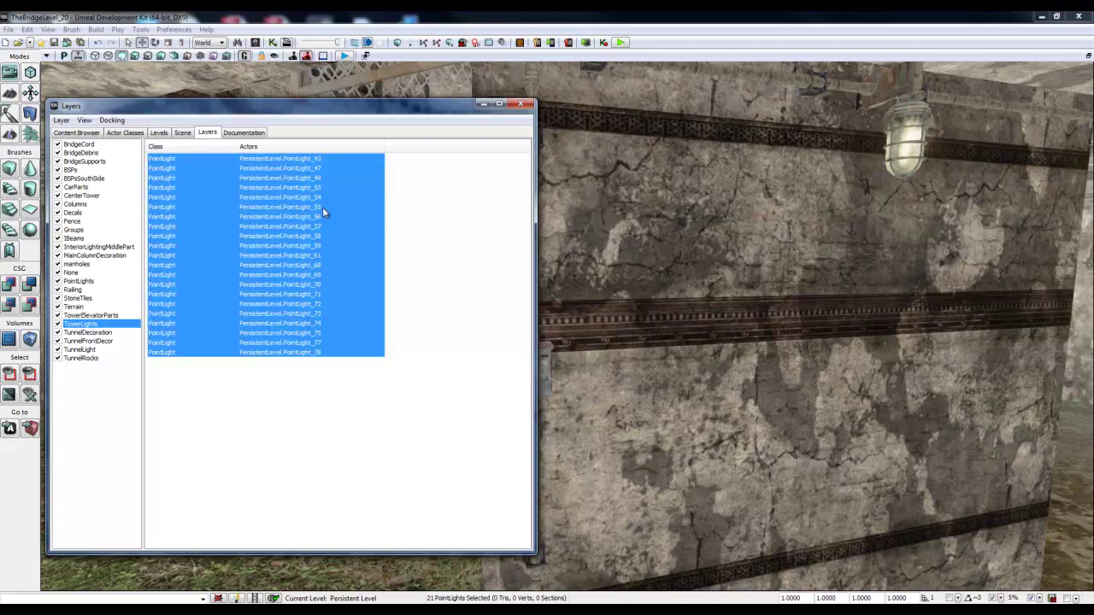
click(482, 104)
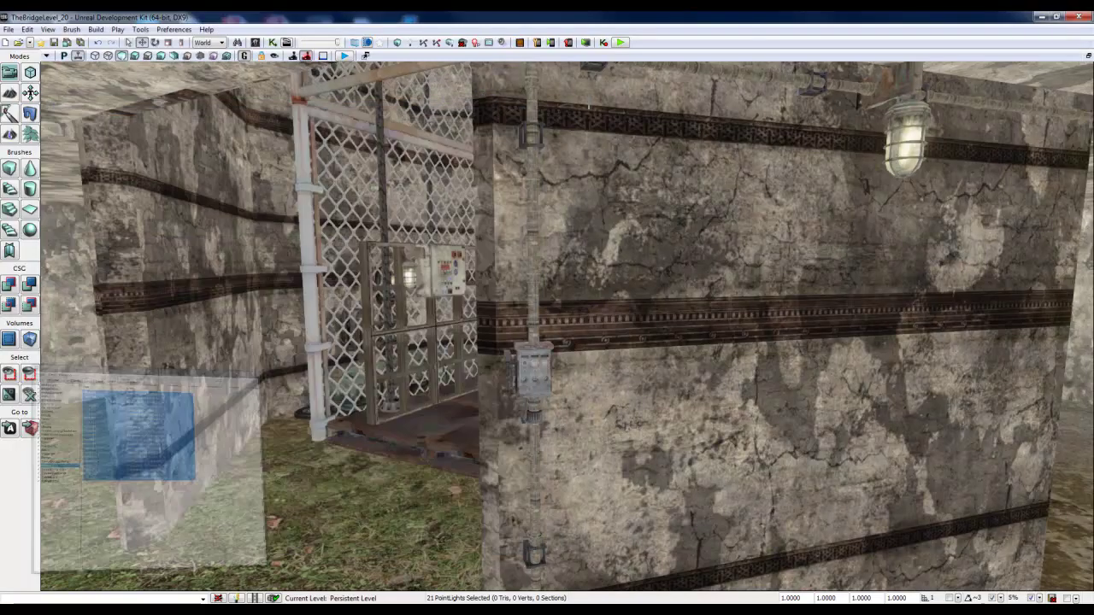
Switch to the lit view with light icons shown and convert the selected TowerLights point lights to PointLightToggleable.
click(225, 55)
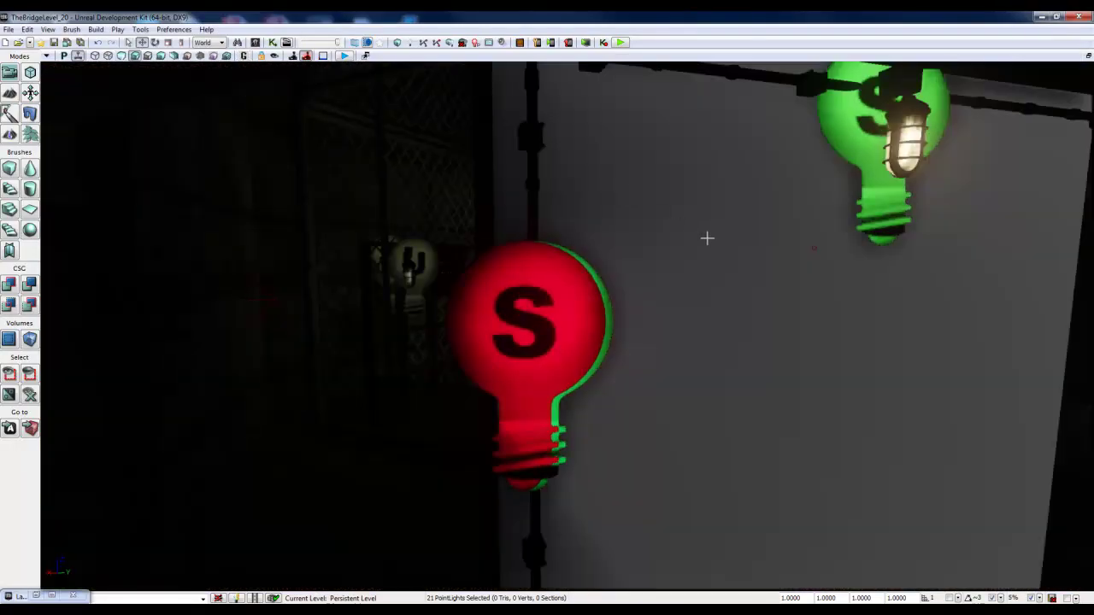
mouse_move(707, 239)
mouse_down()
mouse_move(815, 227)
mouse_move(687, 239)
mouse_up()
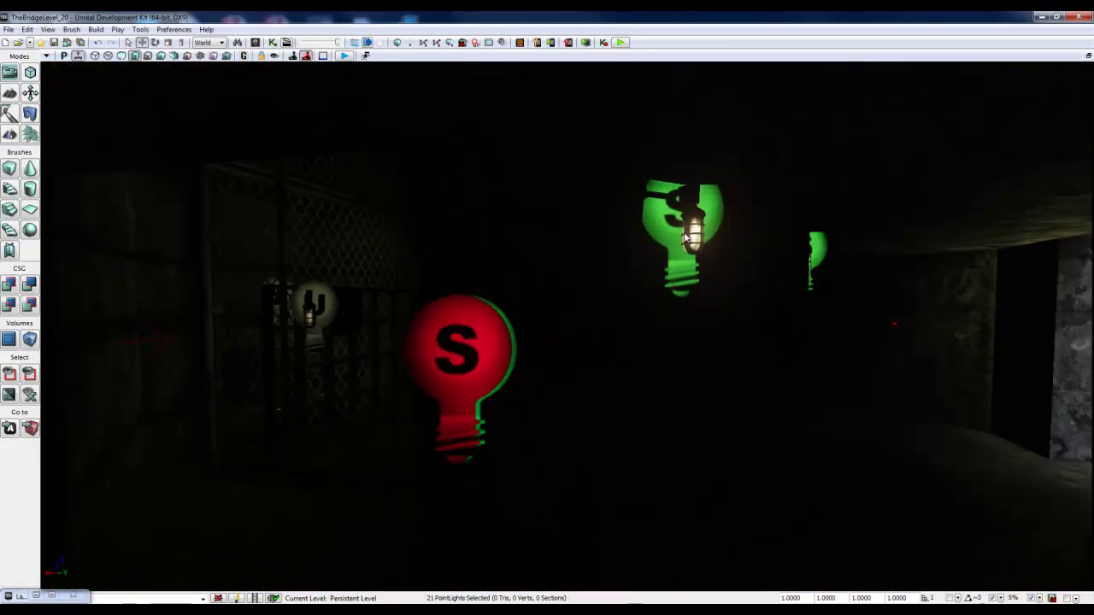
right_click(670, 229)
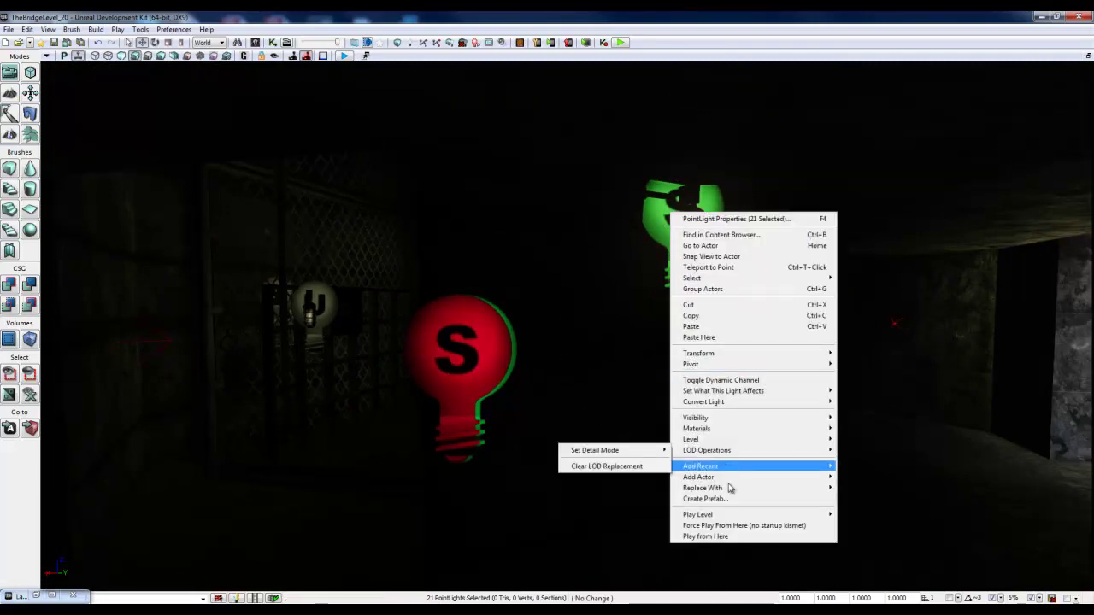
mouse_move(729, 492)
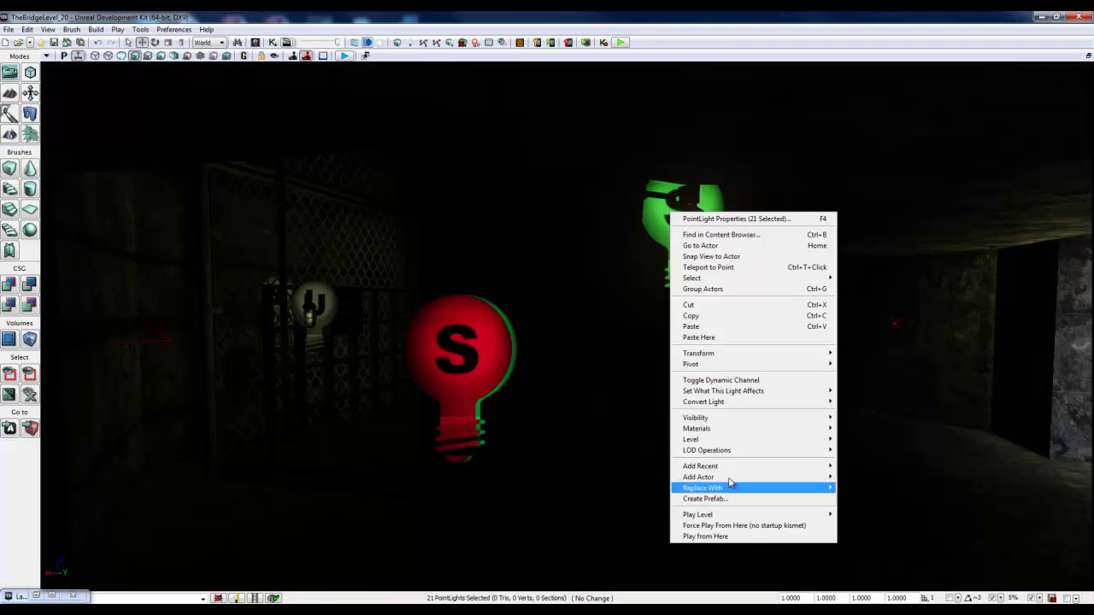
mouse_move(730, 468)
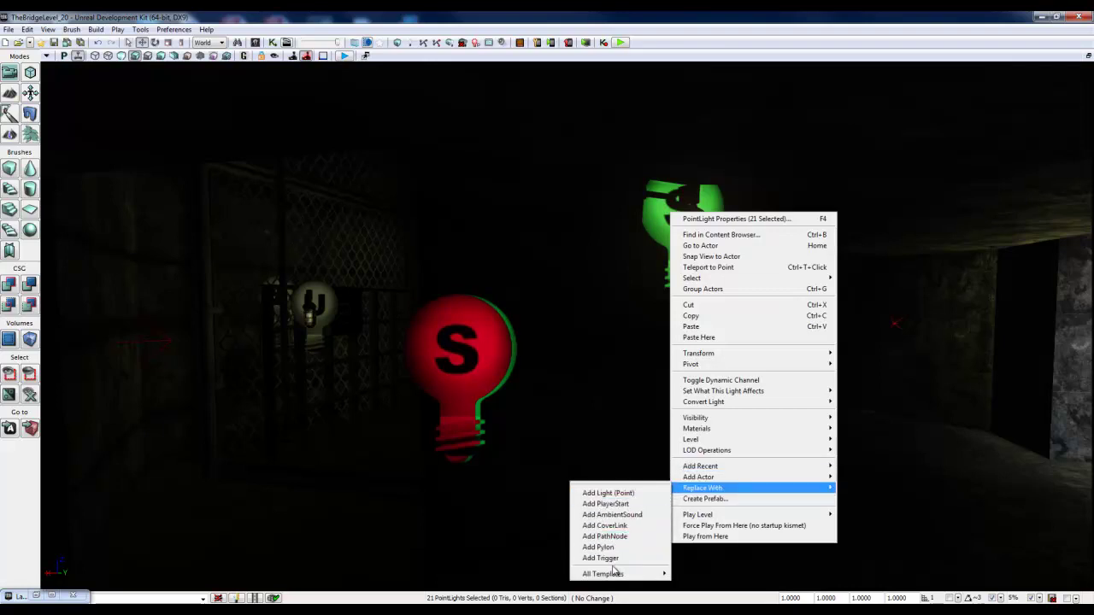
mouse_move(611, 575)
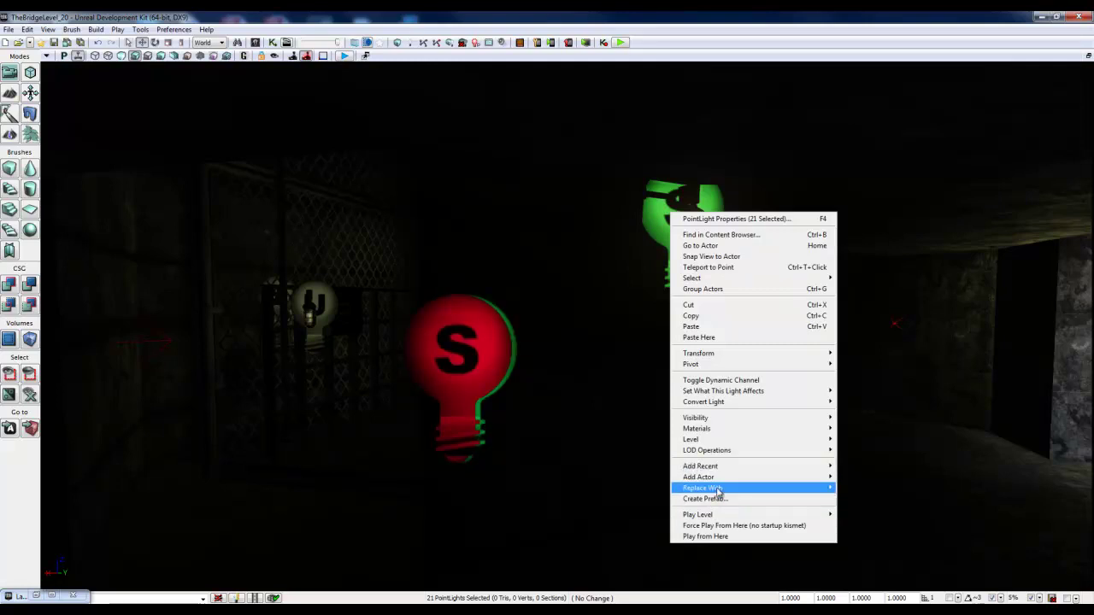
mouse_move(722, 405)
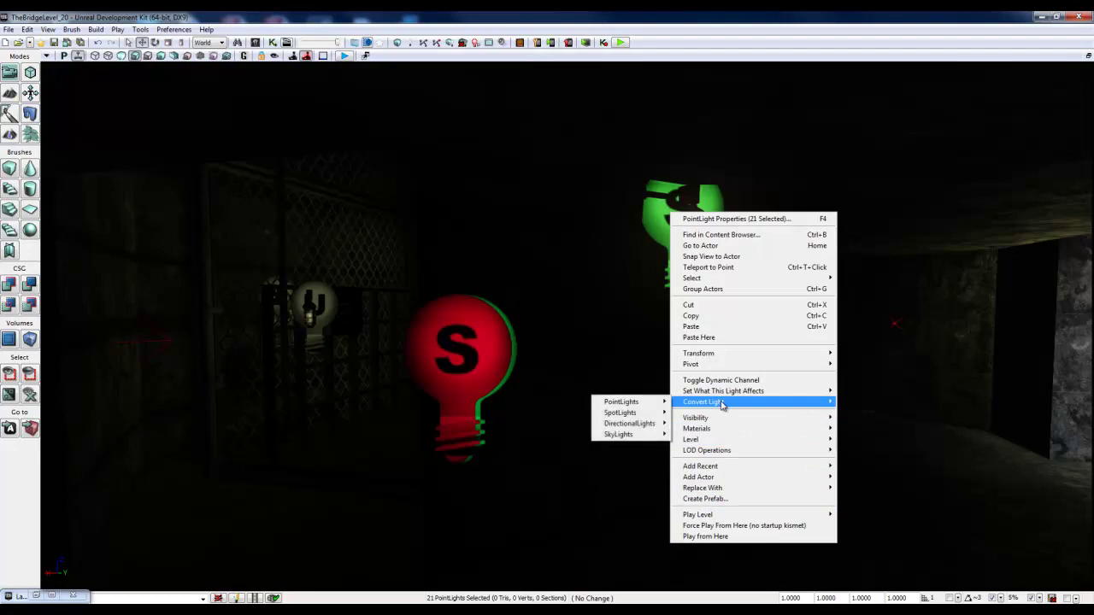
mouse_move(632, 402)
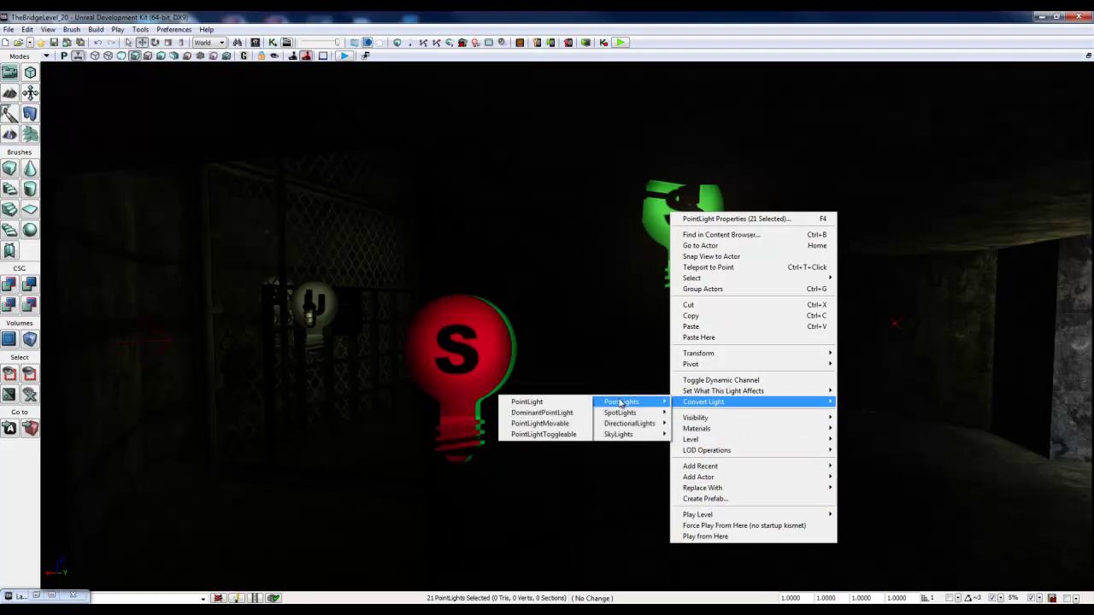
click(543, 434)
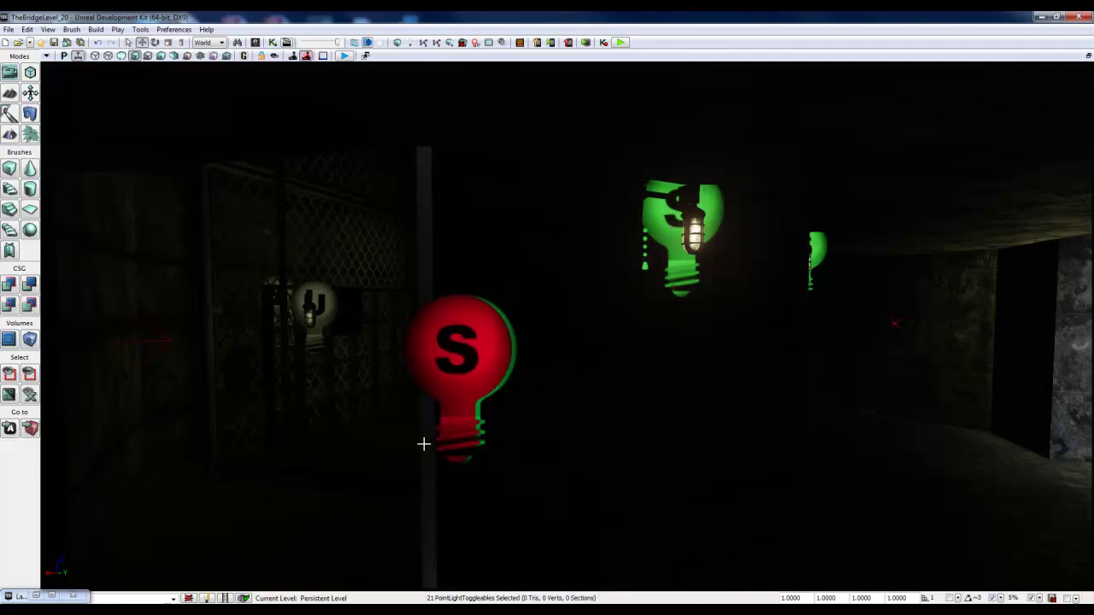
Select the two overlapping point lights at the tower's corner switch box and convert them to PointLightToggleable.
click(456, 434)
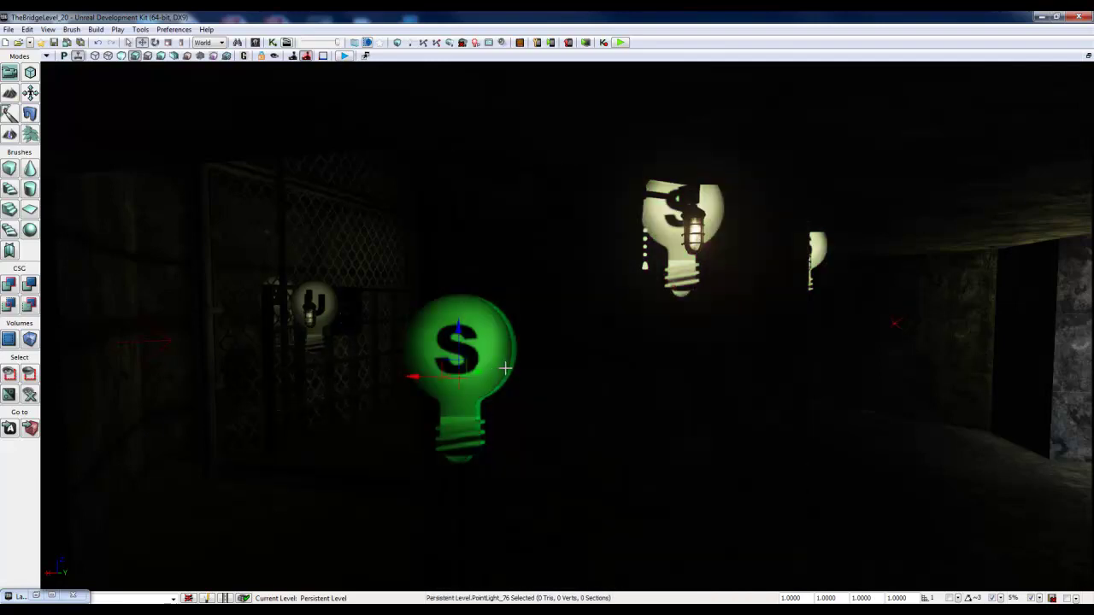
click(508, 370)
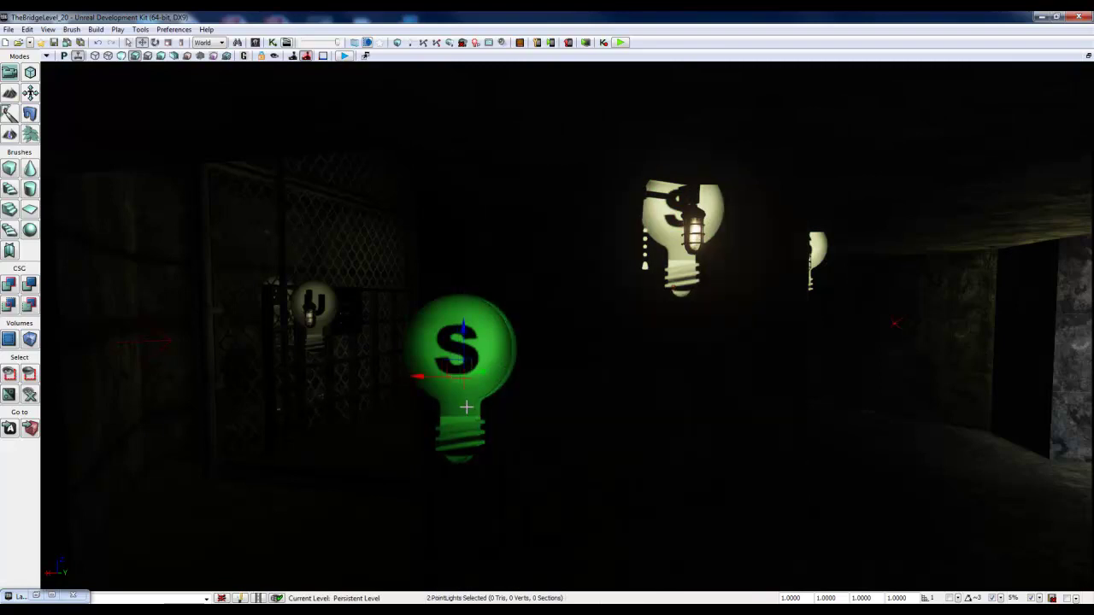
right_click(467, 411)
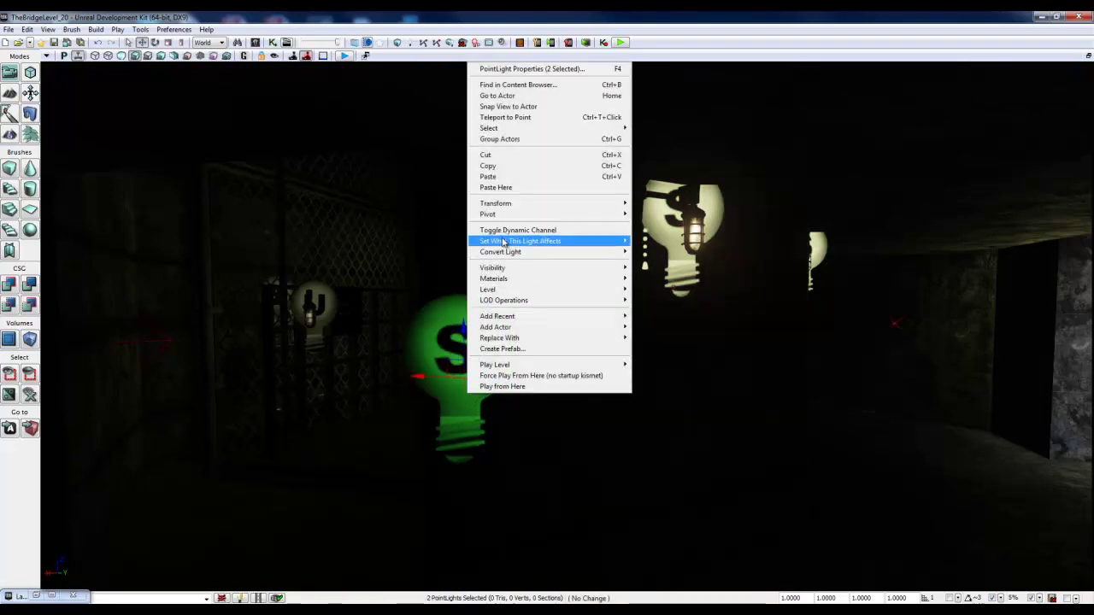
mouse_move(504, 243)
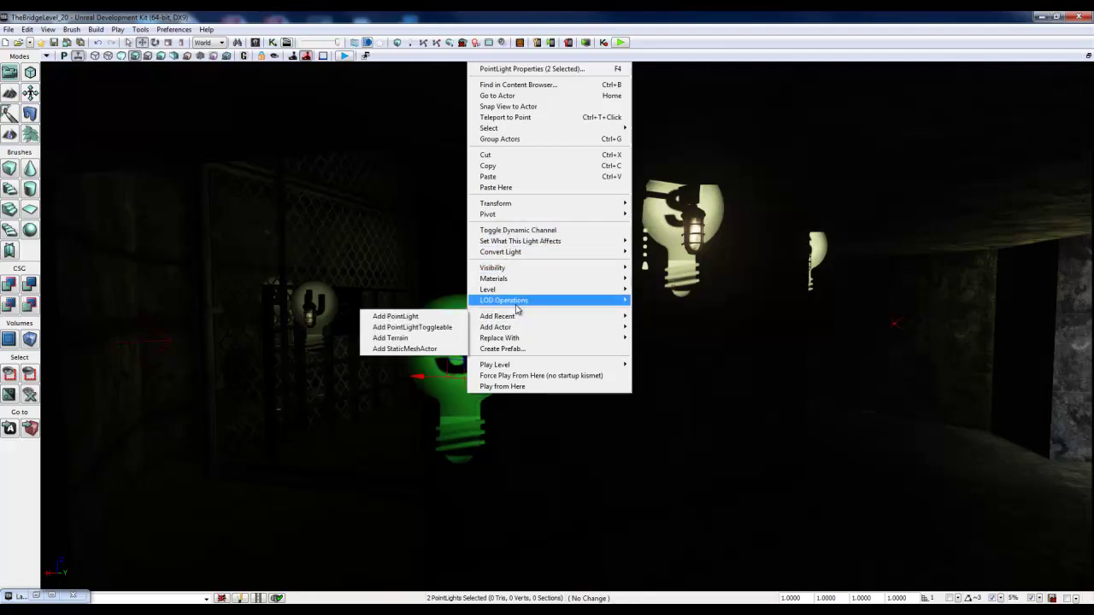
mouse_move(517, 307)
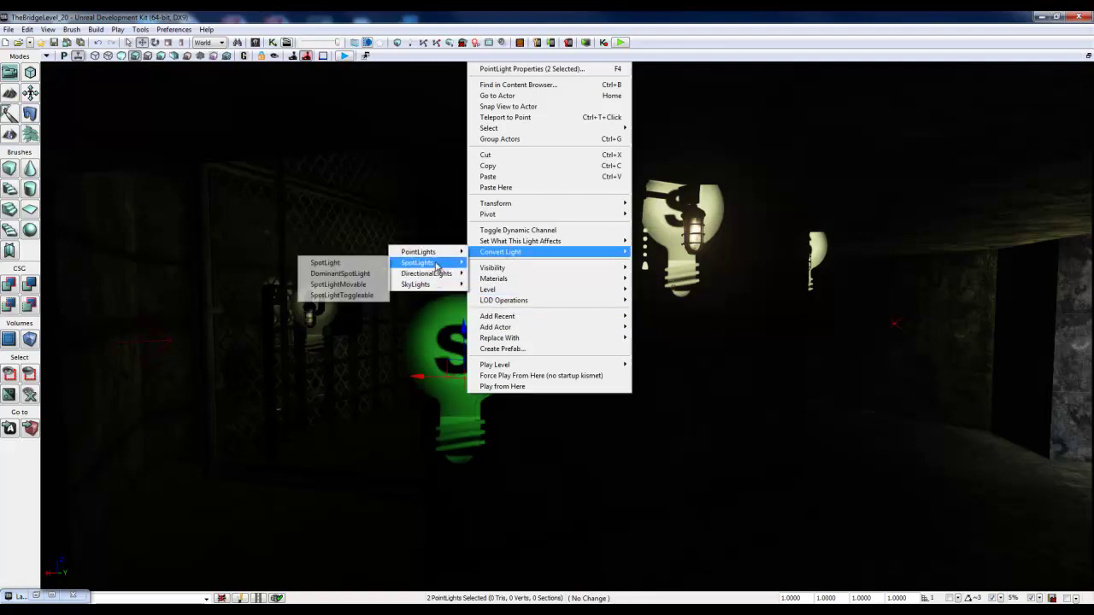
mouse_move(436, 255)
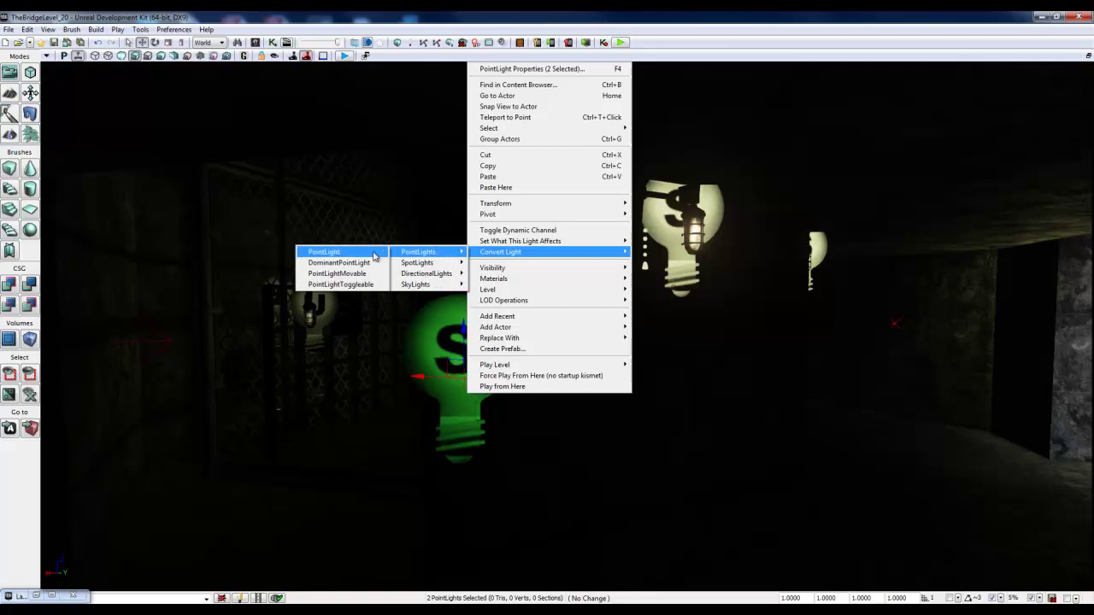
click(342, 284)
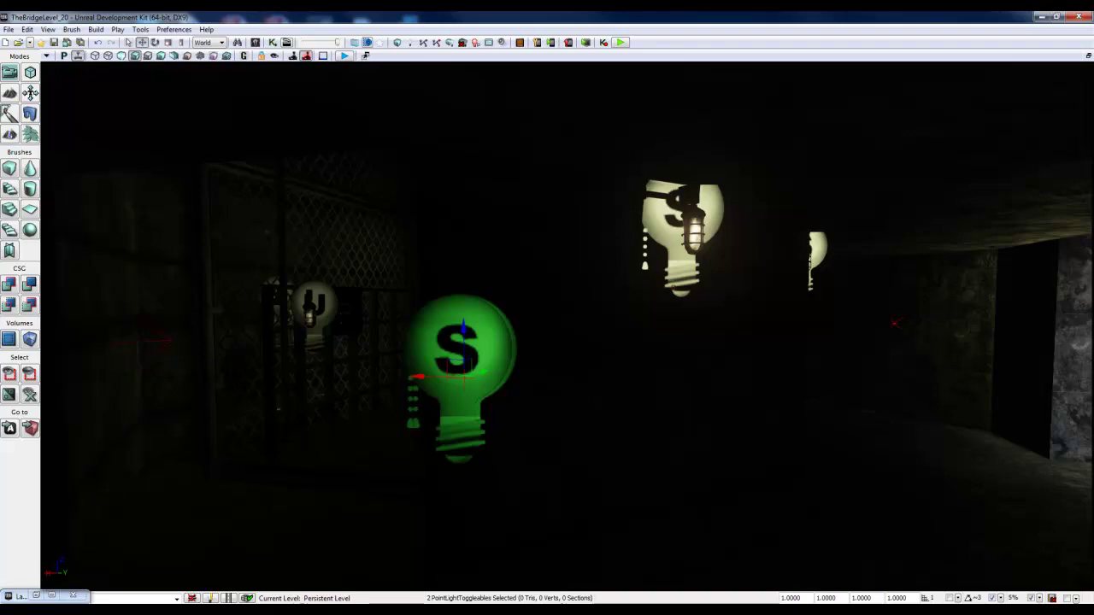
Switch to the unlit view and add a Trigger actor on the ground in front of the tower corner.
right_drag(610, 375, 454, 299)
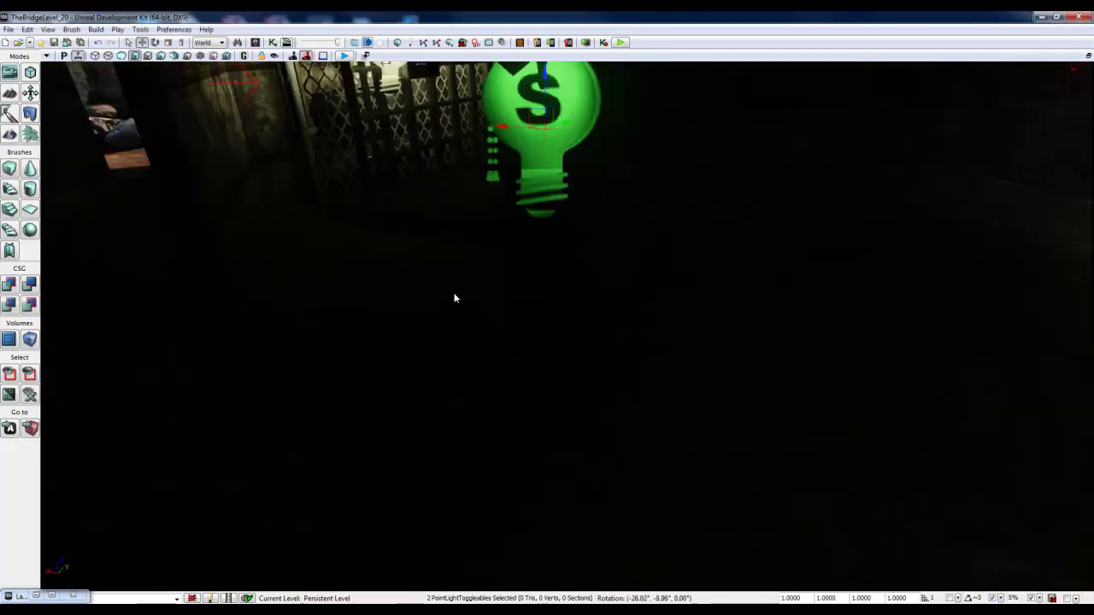
click(123, 57)
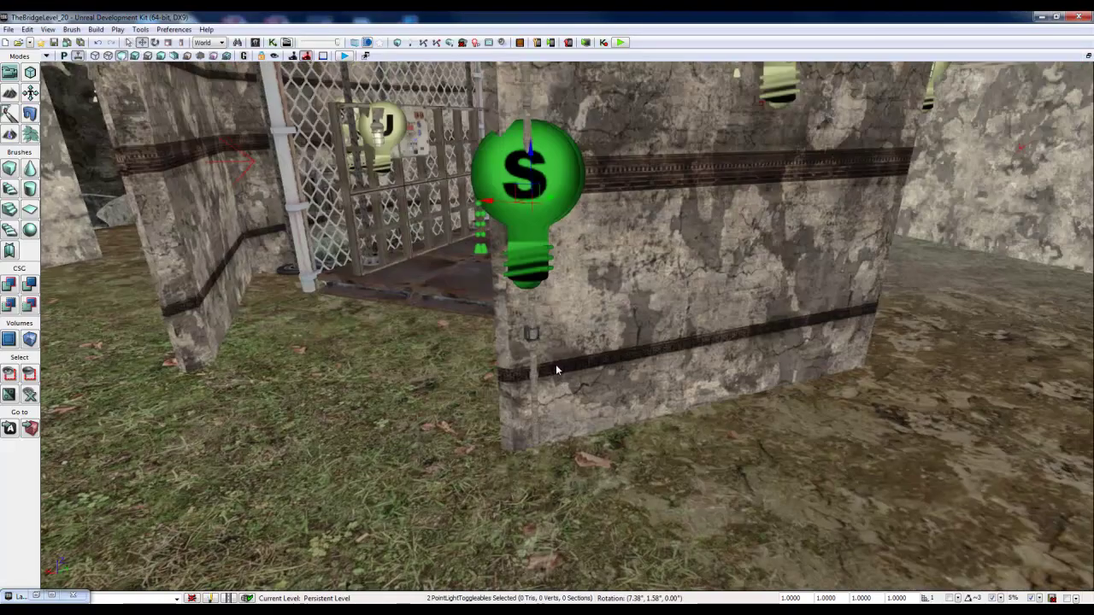
right_drag(555, 365, 550, 459)
right_drag(584, 524, 568, 520)
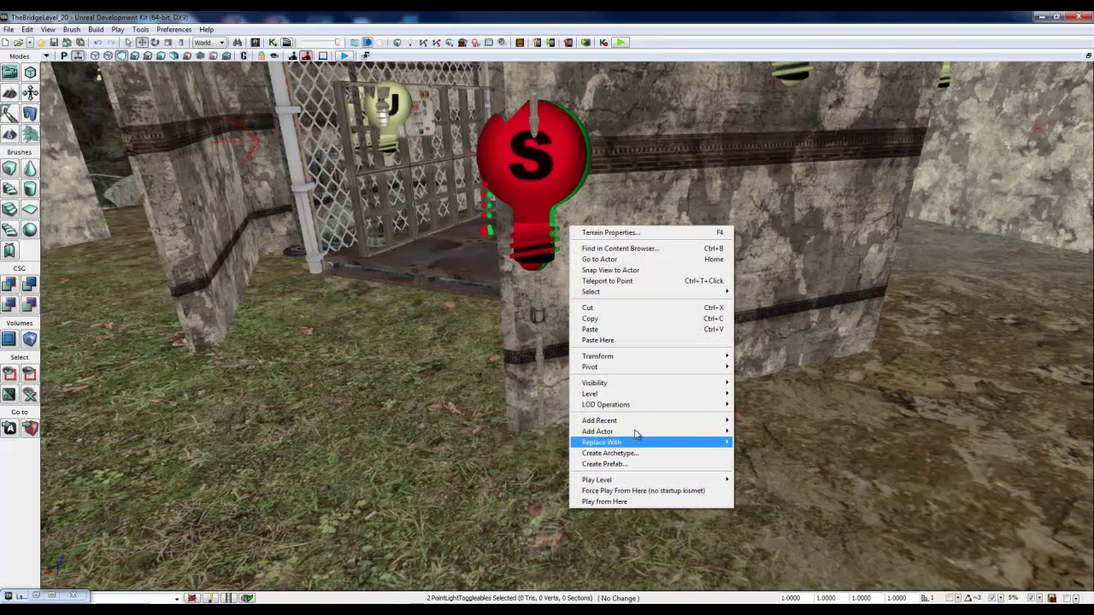
mouse_move(633, 439)
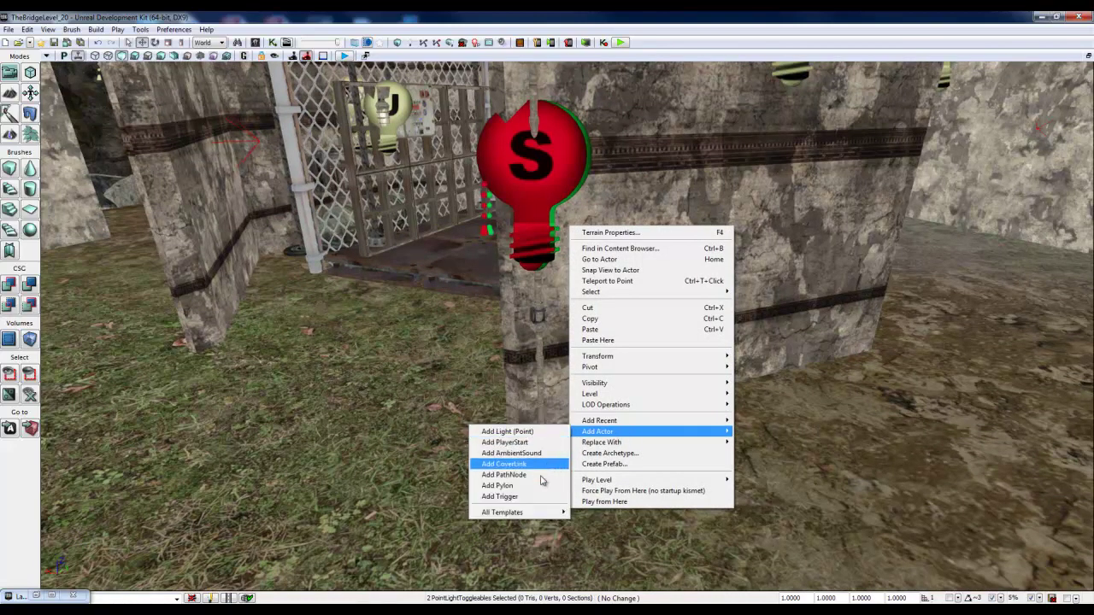
click(533, 499)
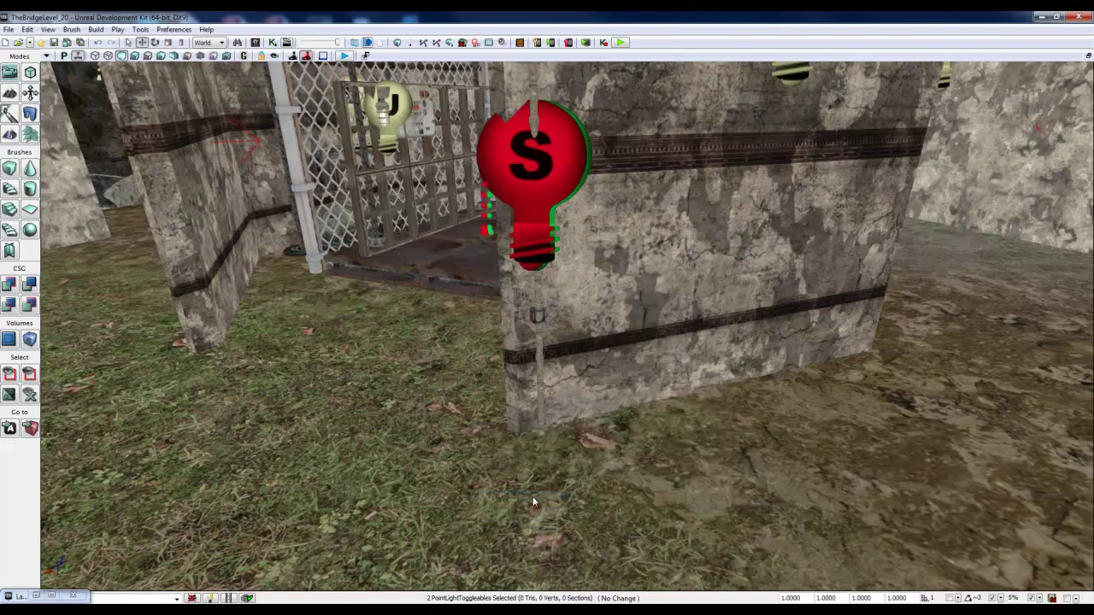
Move the trigger up against the tower corner so it surrounds the wall-mounted switch box.
right_drag(571, 472, 498, 479)
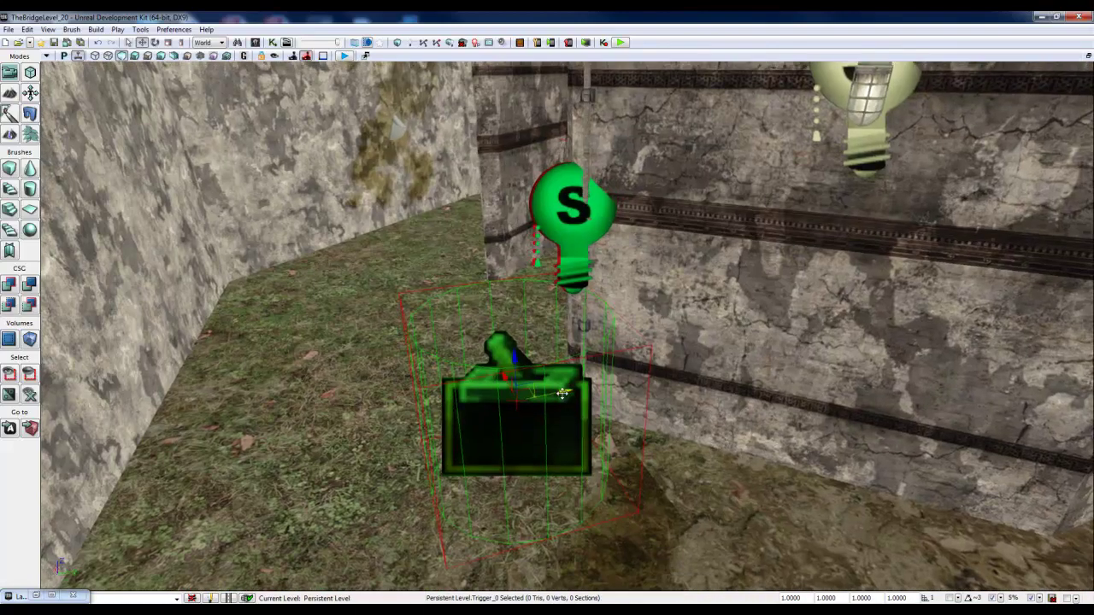
drag(562, 393, 441, 217)
right_drag(441, 218, 521, 195)
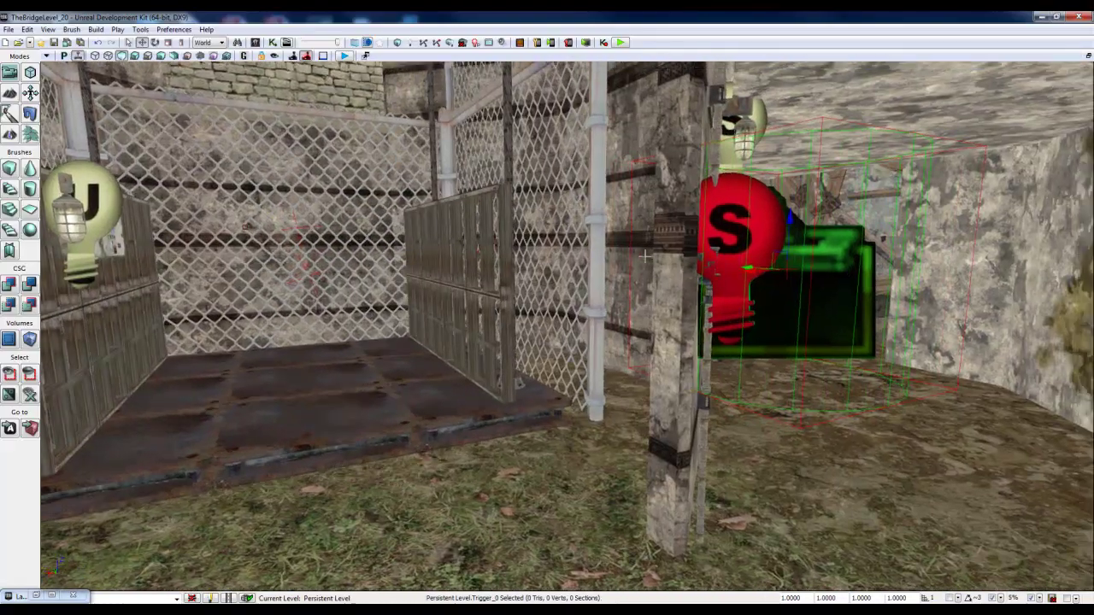
right_drag(759, 270, 661, 269)
right_drag(883, 325, 718, 316)
right_drag(633, 291, 633, 264)
right_click(637, 292)
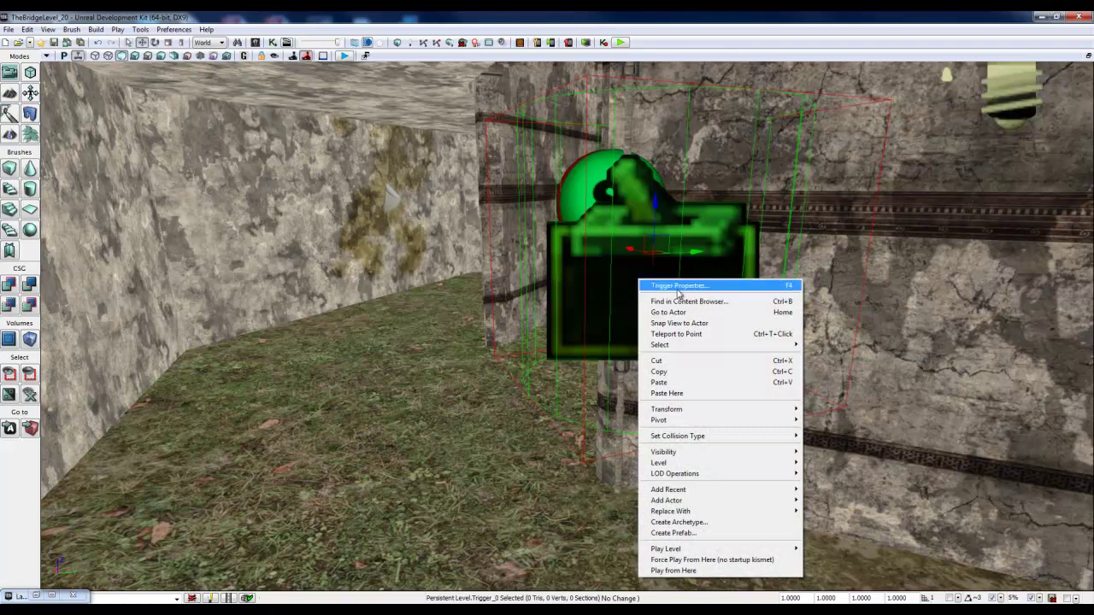
click(436, 382)
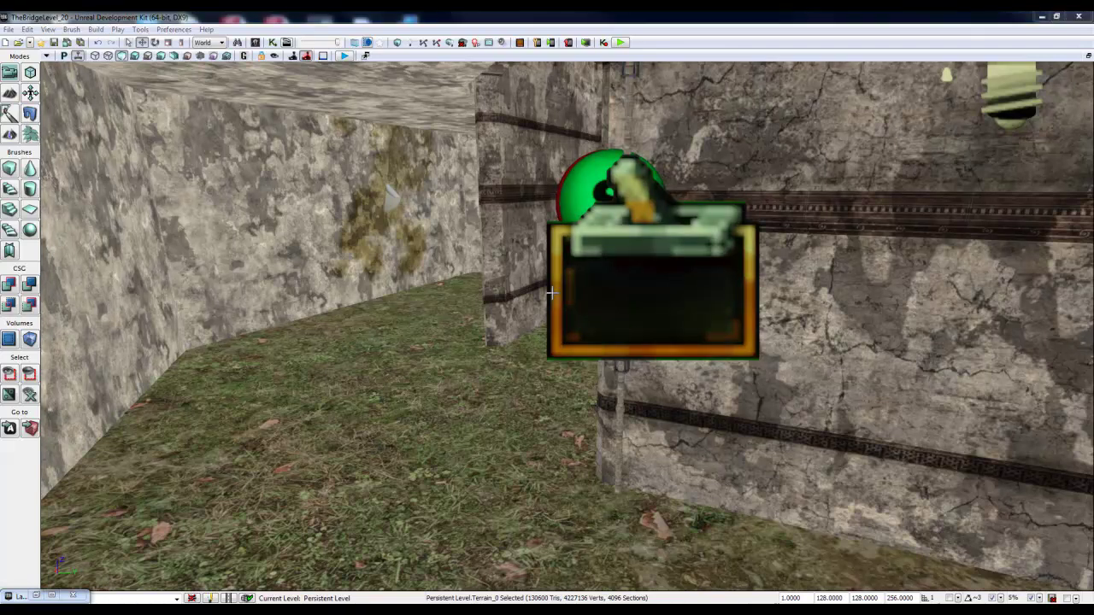
click(637, 308)
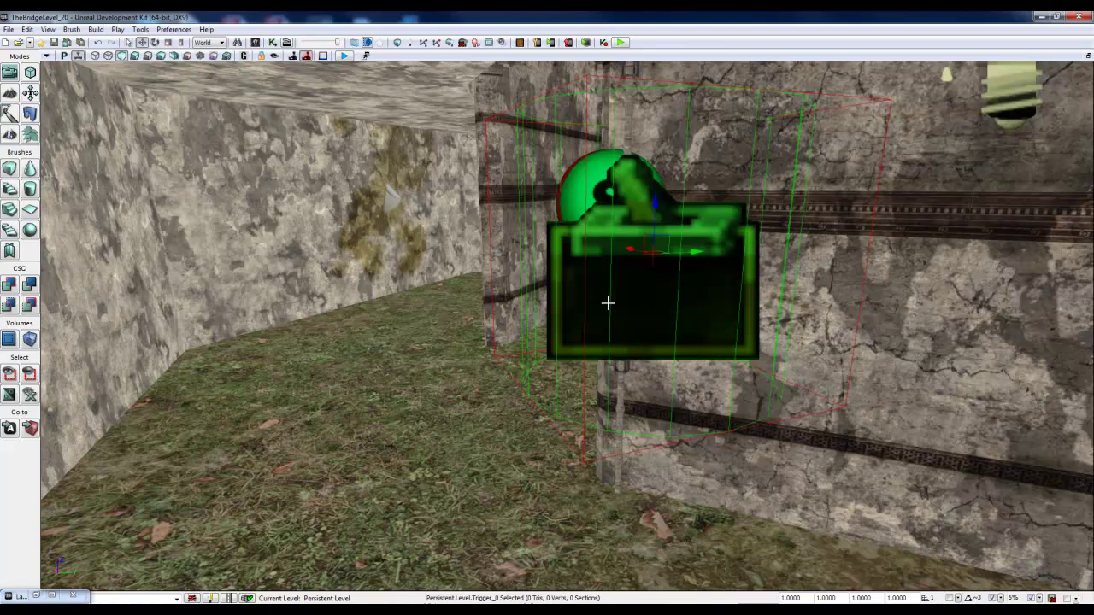
Open UnrealKismet in a maximised window and add a Touch event that uses the selected trigger.
right_drag(460, 434, 450, 427)
scroll(453, 429, down, 2)
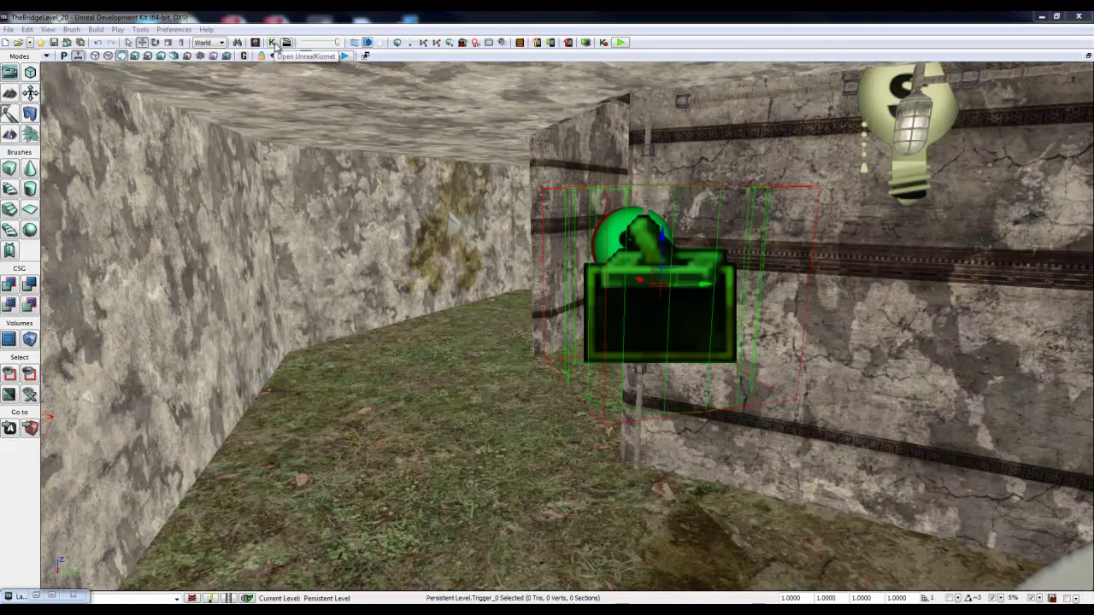
click(273, 43)
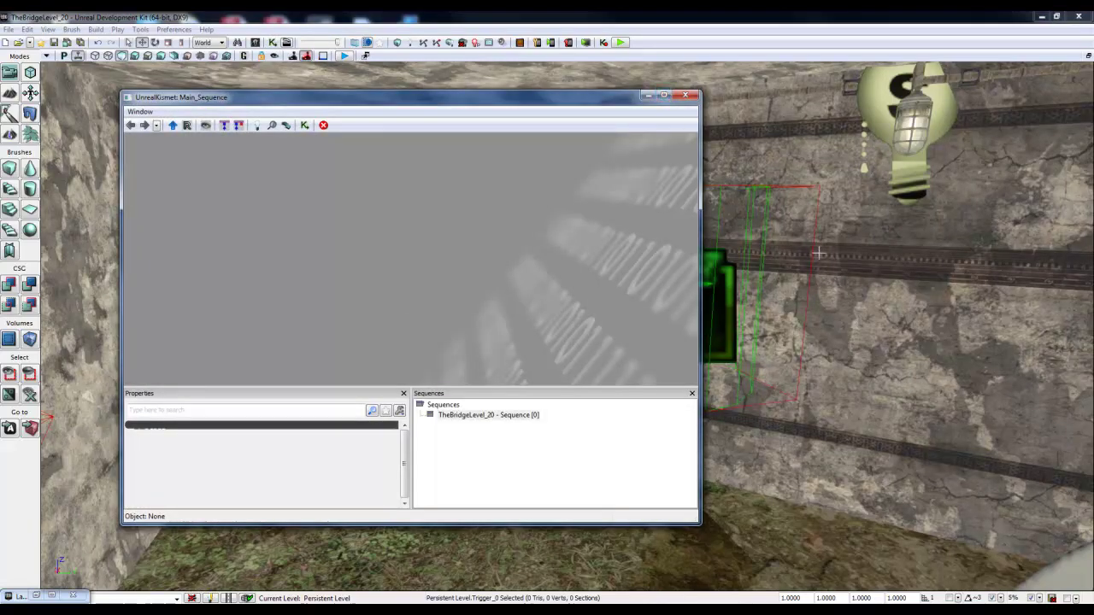
key(f)
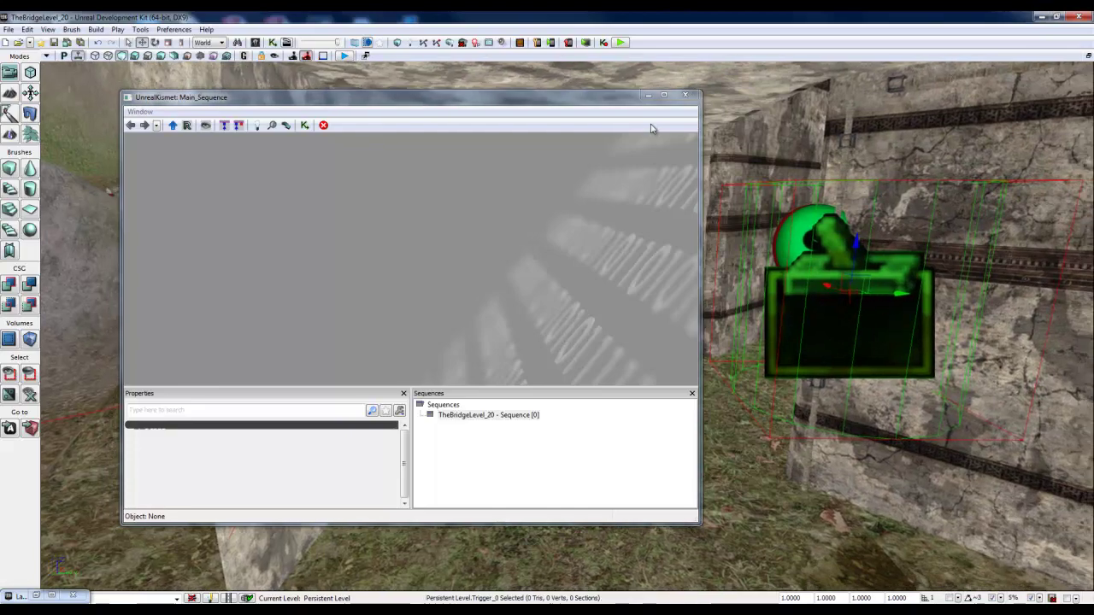
click(664, 96)
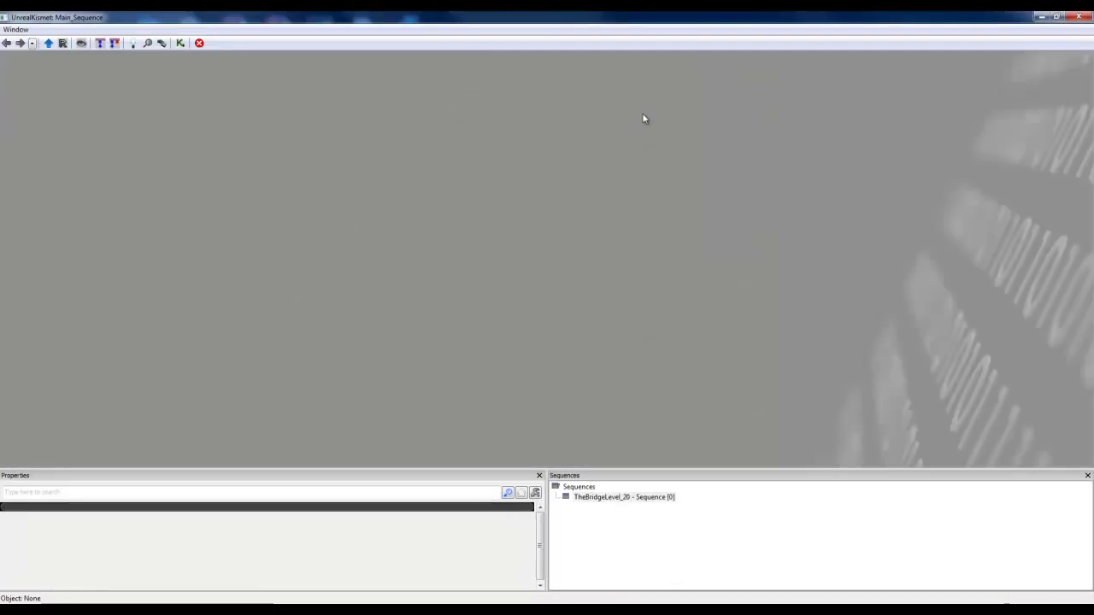
right_click(376, 177)
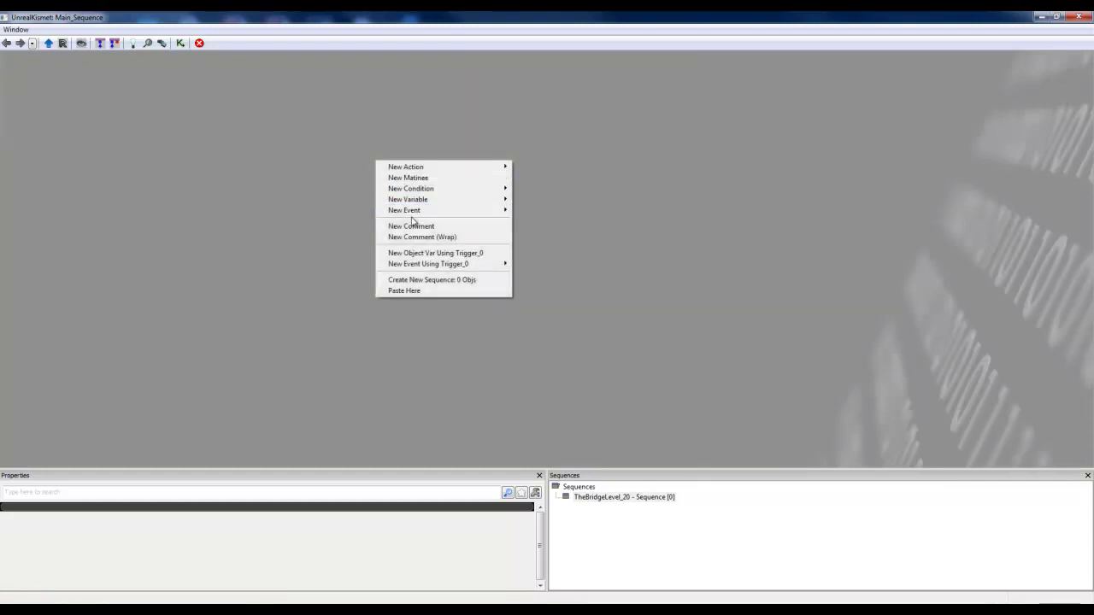
mouse_move(422, 267)
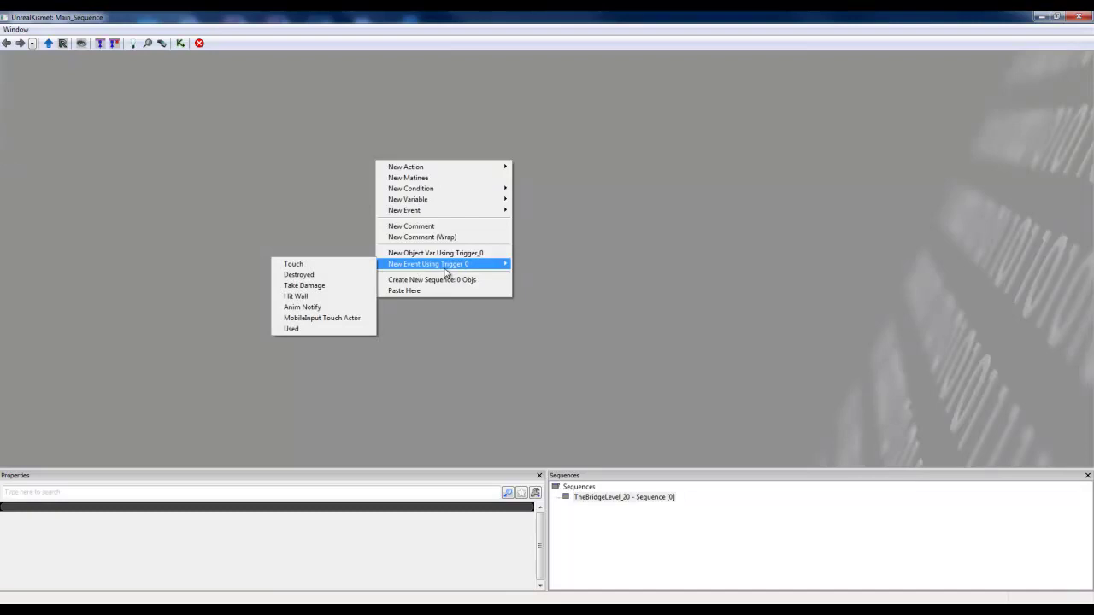
click(343, 267)
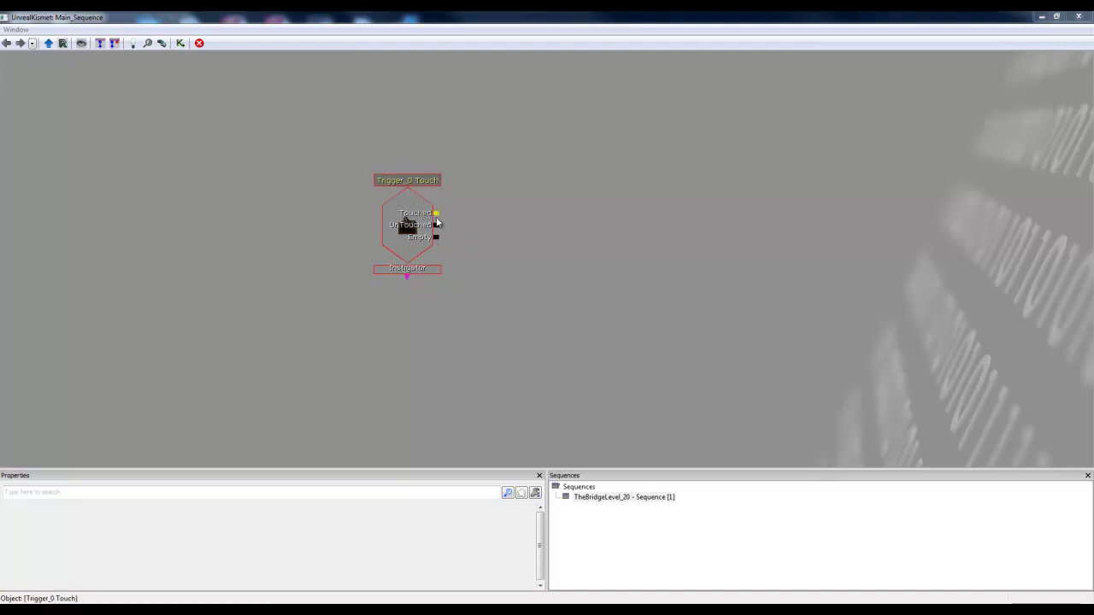
Add a Toggle action beside the trigger's Touch event in the Kismet sequence.
right_click(520, 180)
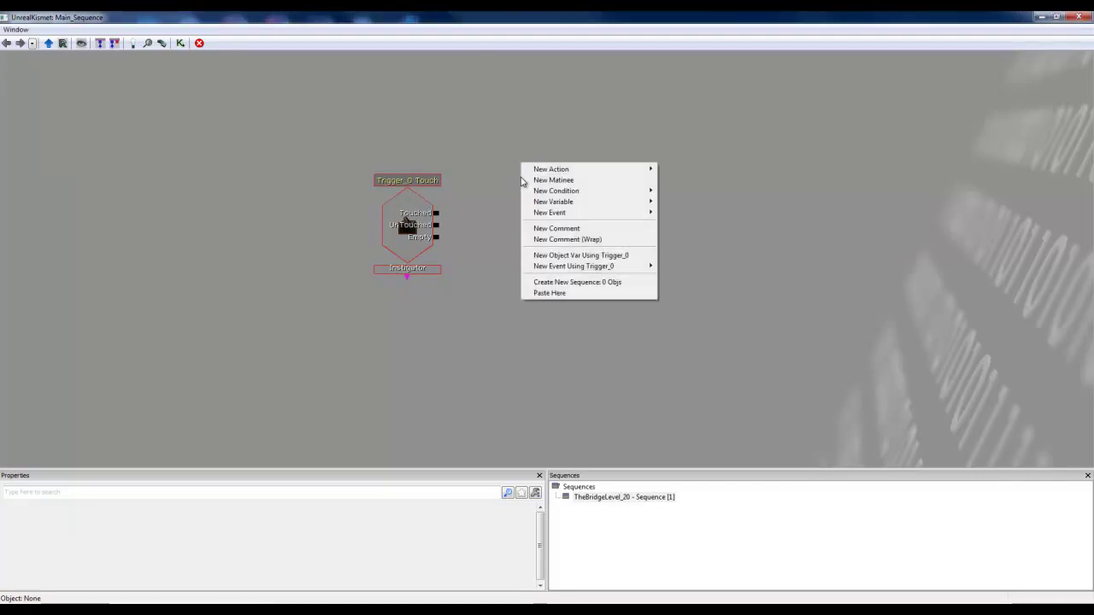
mouse_move(547, 169)
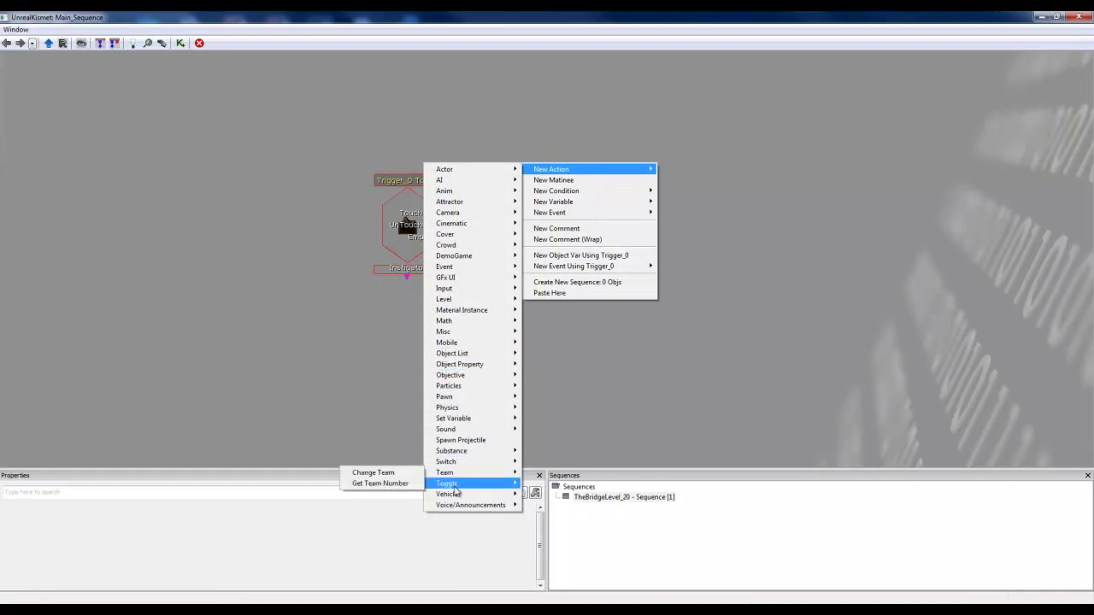
mouse_move(456, 490)
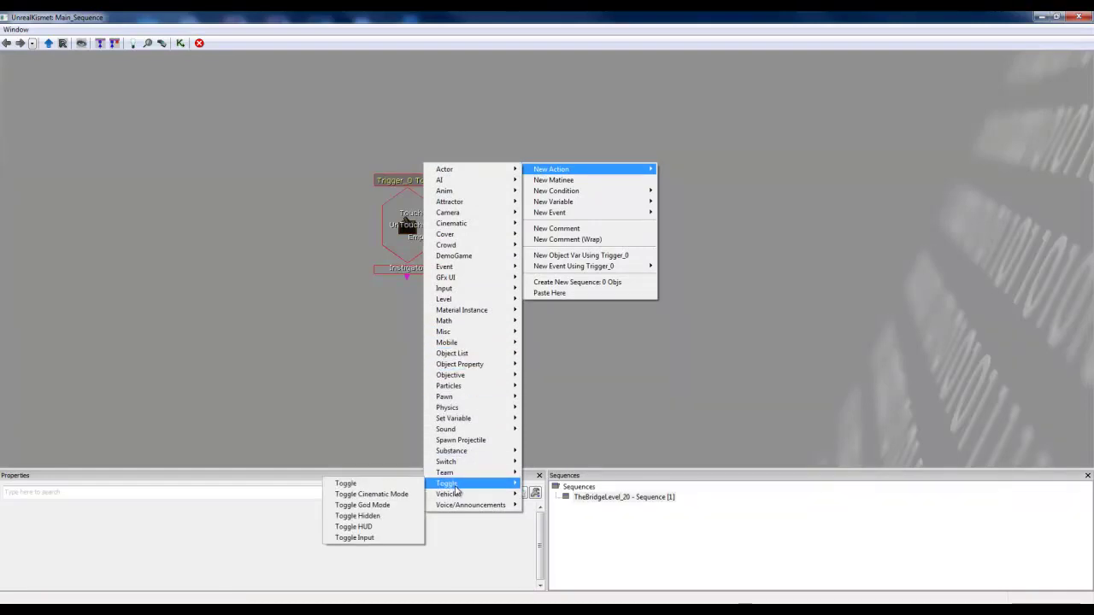
click(363, 485)
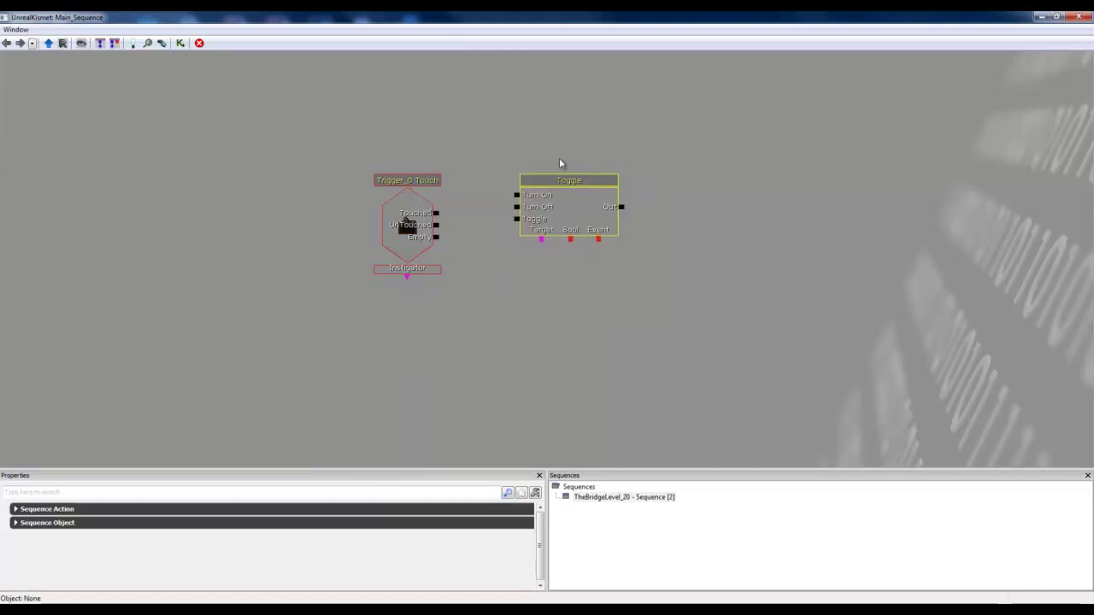
Reposition the Touch event and the Toggle action so they sit side by side with space between them.
drag(620, 199, 563, 207)
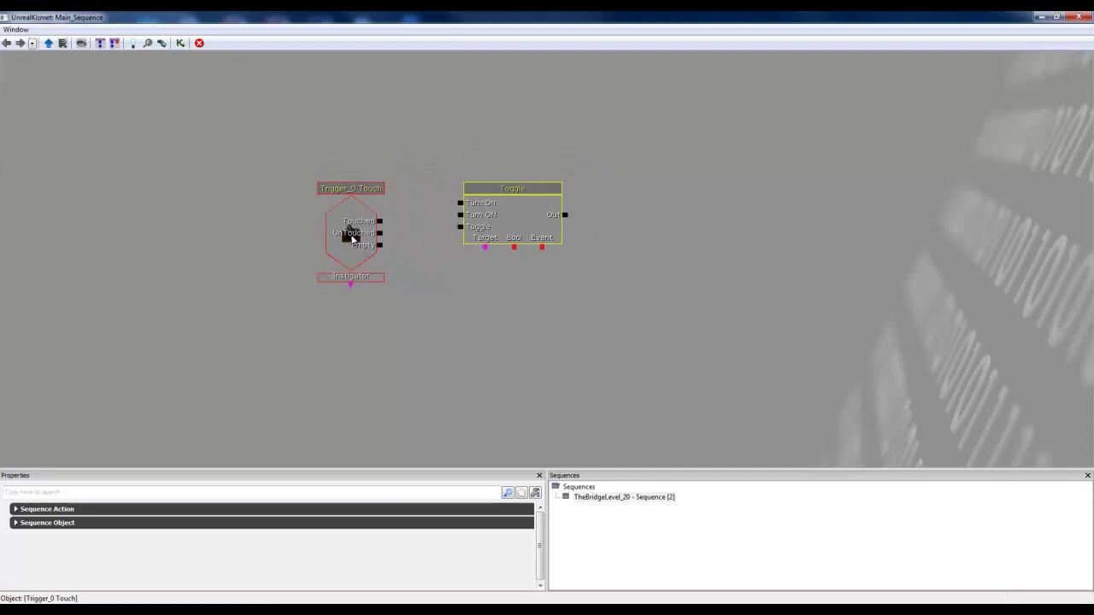
drag(513, 207, 539, 210)
drag(507, 317, 445, 303)
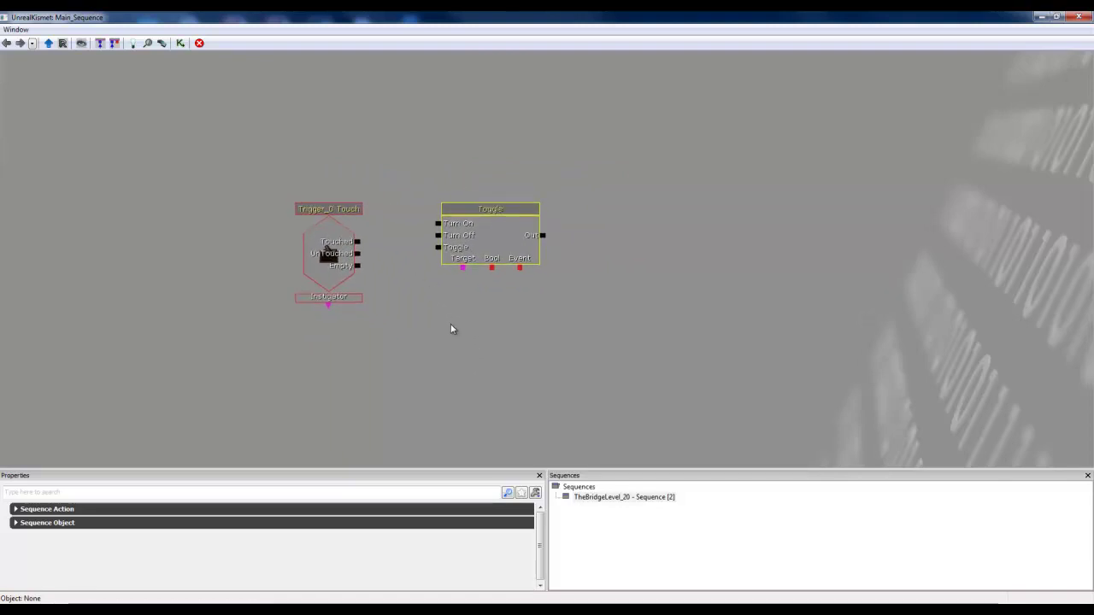
mouse_move(462, 338)
mouse_down()
mouse_move(437, 339)
mouse_move(415, 310)
mouse_move(453, 353)
mouse_move(466, 319)
mouse_up()
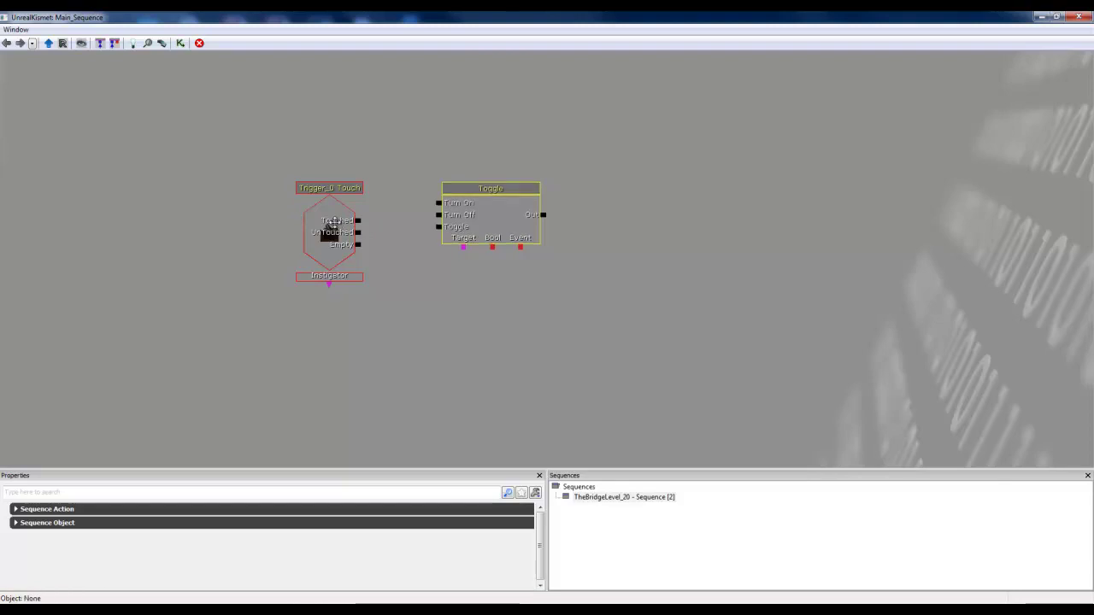
mouse_move(333, 222)
ctrl+mouse_down()
mouse_move(364, 244)
mouse_move(348, 232)
ctrl+mouse_up()
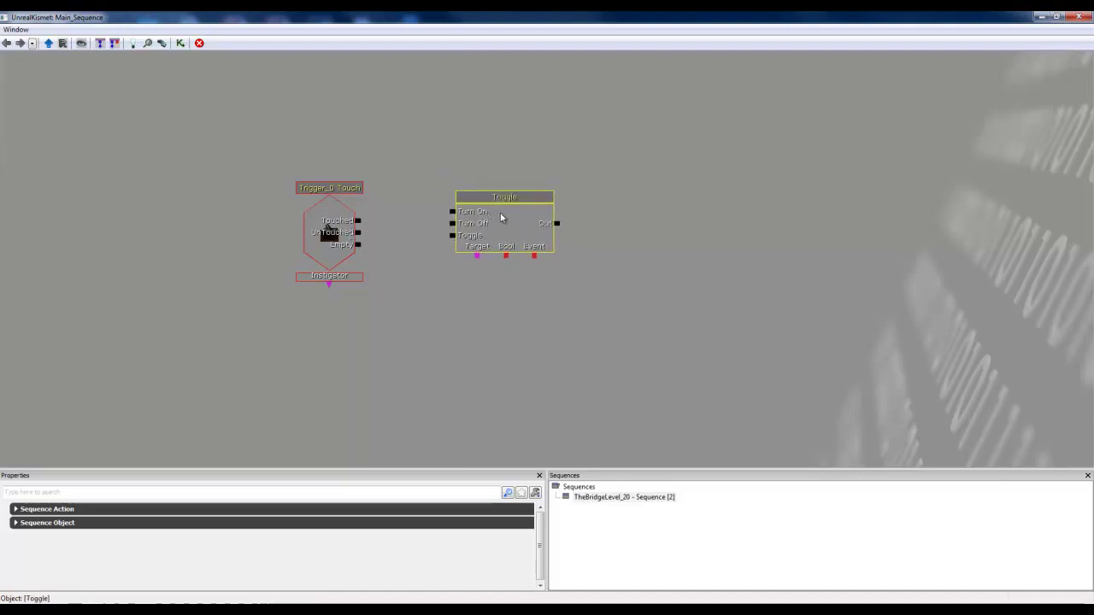
mouse_move(501, 214)
ctrl+mouse_down()
mouse_move(504, 225)
mouse_move(541, 215)
mouse_move(526, 211)
mouse_move(595, 238)
mouse_move(532, 214)
mouse_move(557, 247)
mouse_move(608, 168)
mouse_move(559, 221)
mouse_move(480, 226)
mouse_move(515, 223)
mouse_move(507, 216)
ctrl+mouse_up()
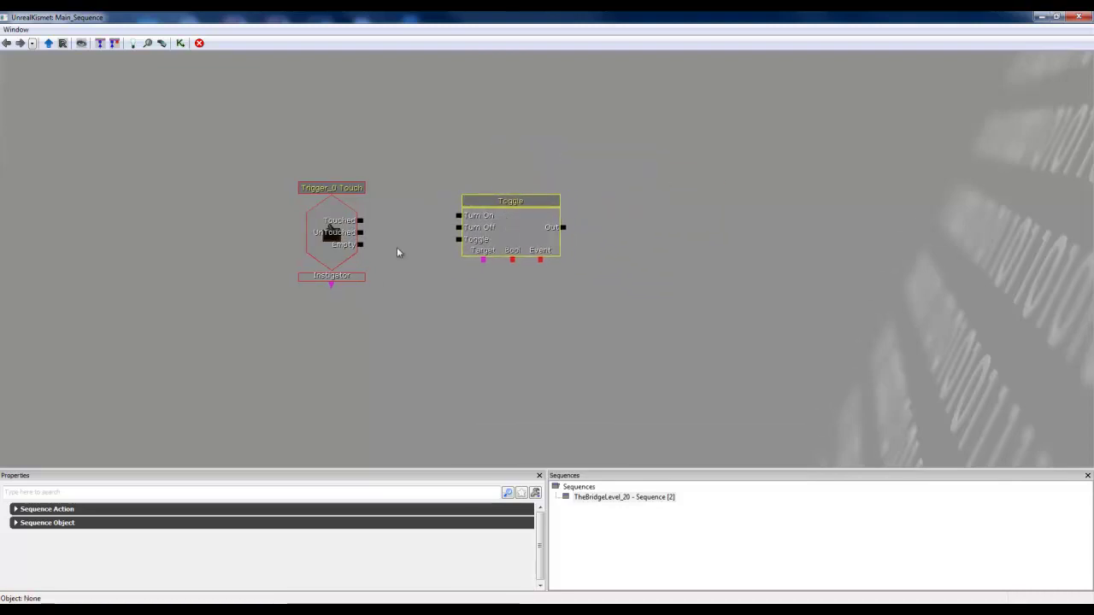
Try linking the Touched output to the Toggle action's Turn On input, breaking all links from the output end and from the input end.
click(359, 222)
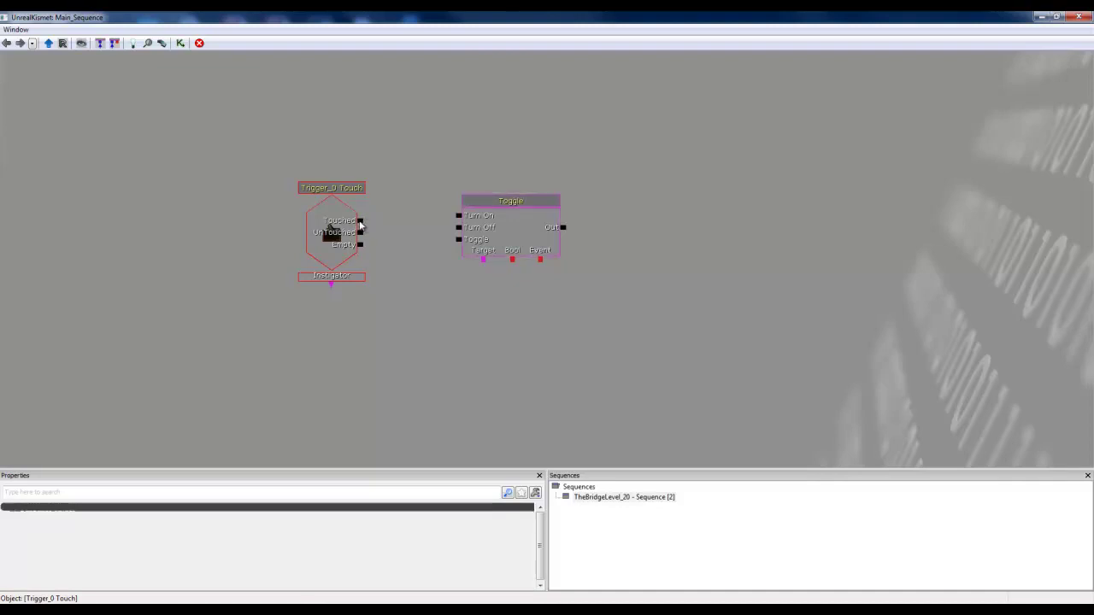
drag(359, 222, 459, 216)
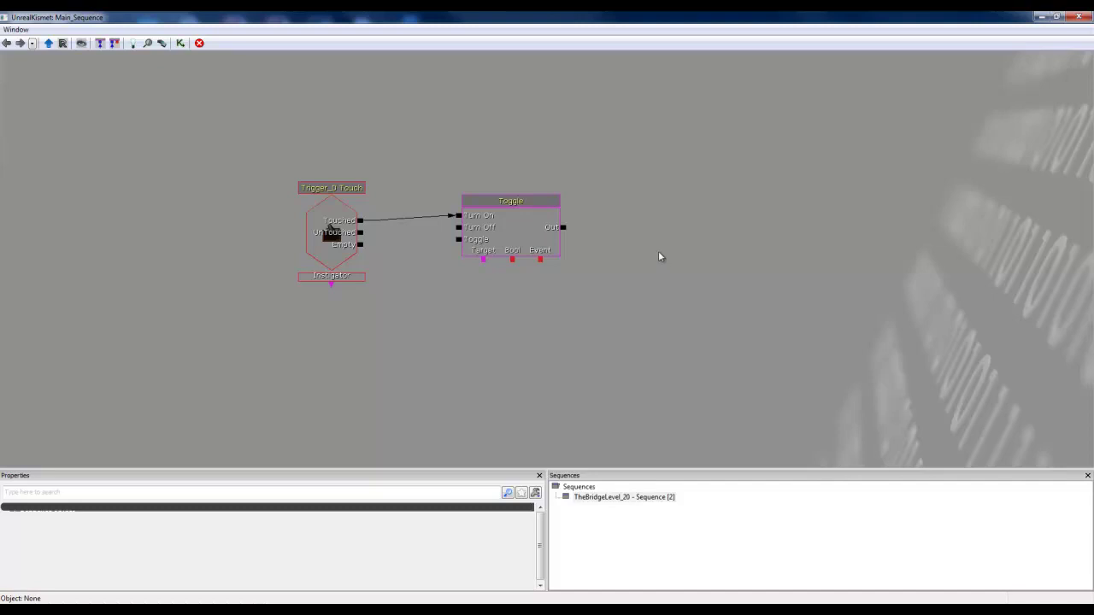
right_click(359, 223)
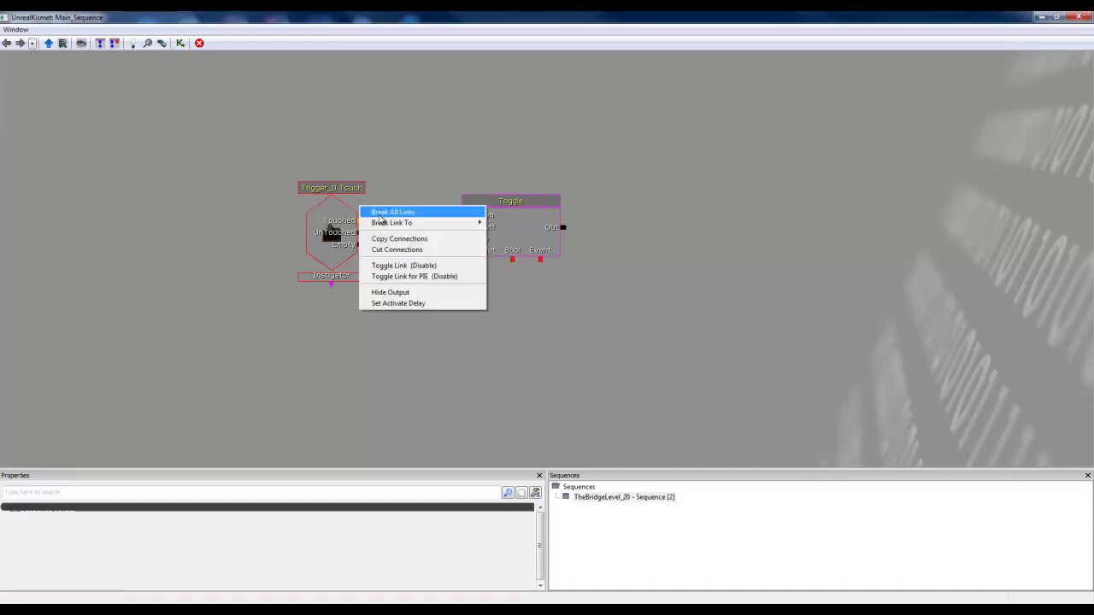
click(379, 216)
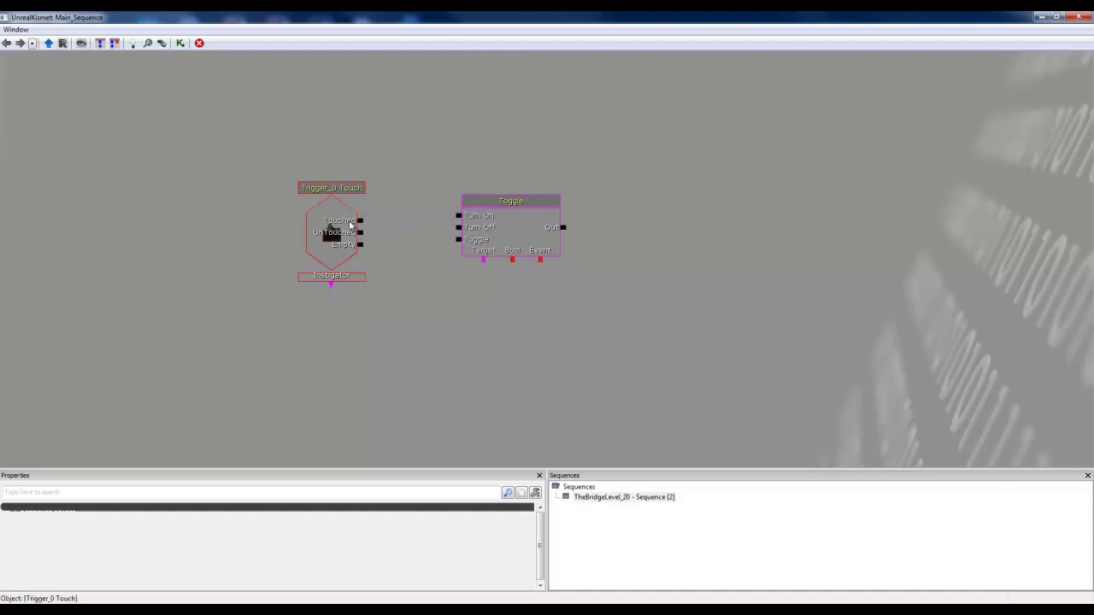
drag(360, 222, 456, 217)
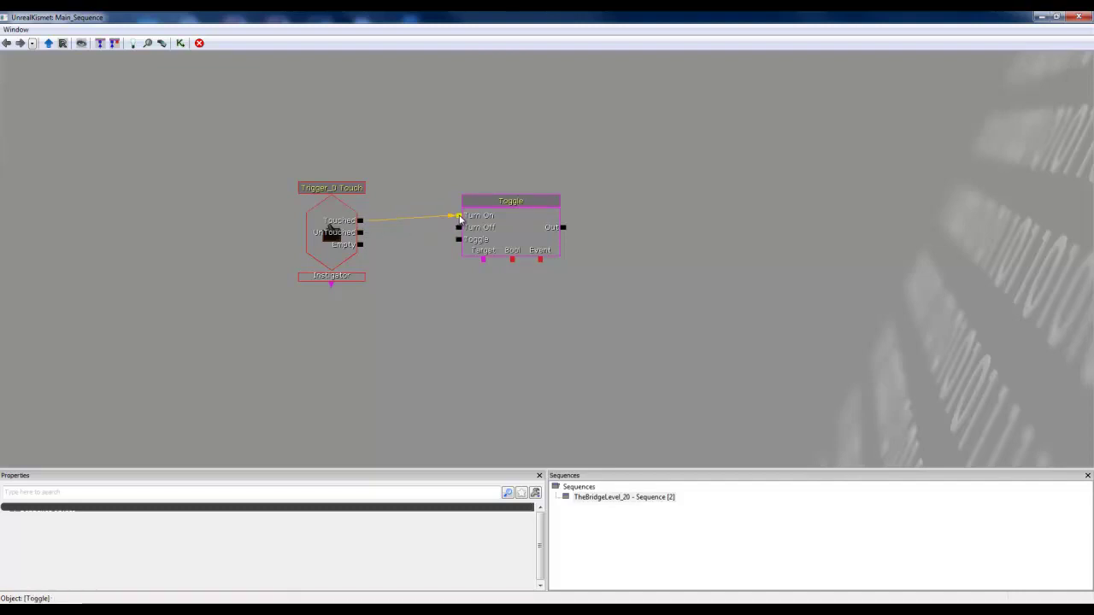
right_click(459, 216)
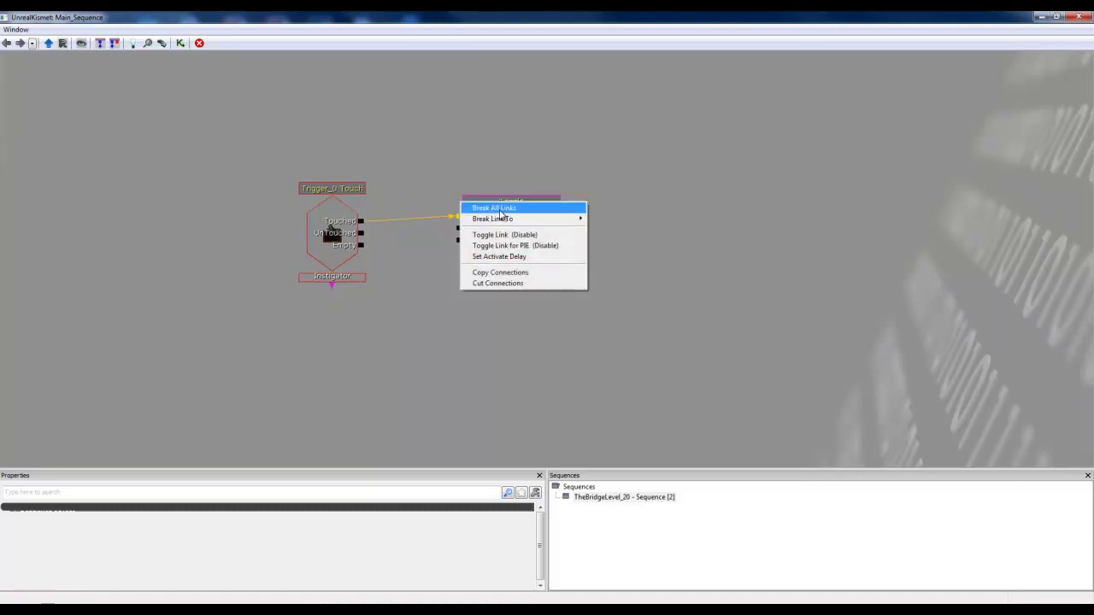
click(500, 210)
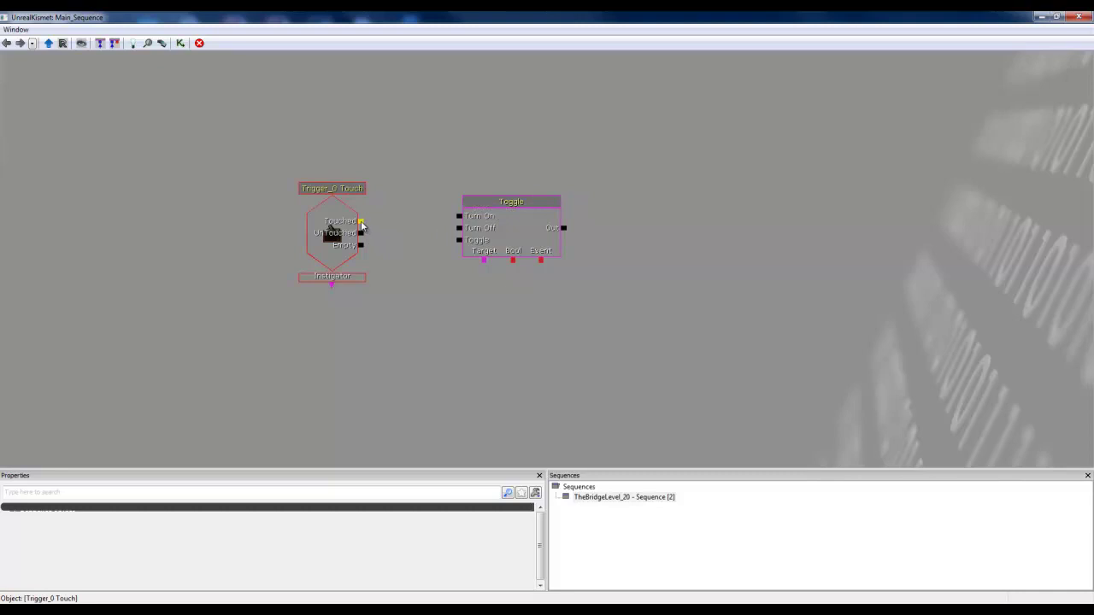
Link the Touch event's Touched output to the Toggle input of the Toggle action.
drag(362, 223, 457, 243)
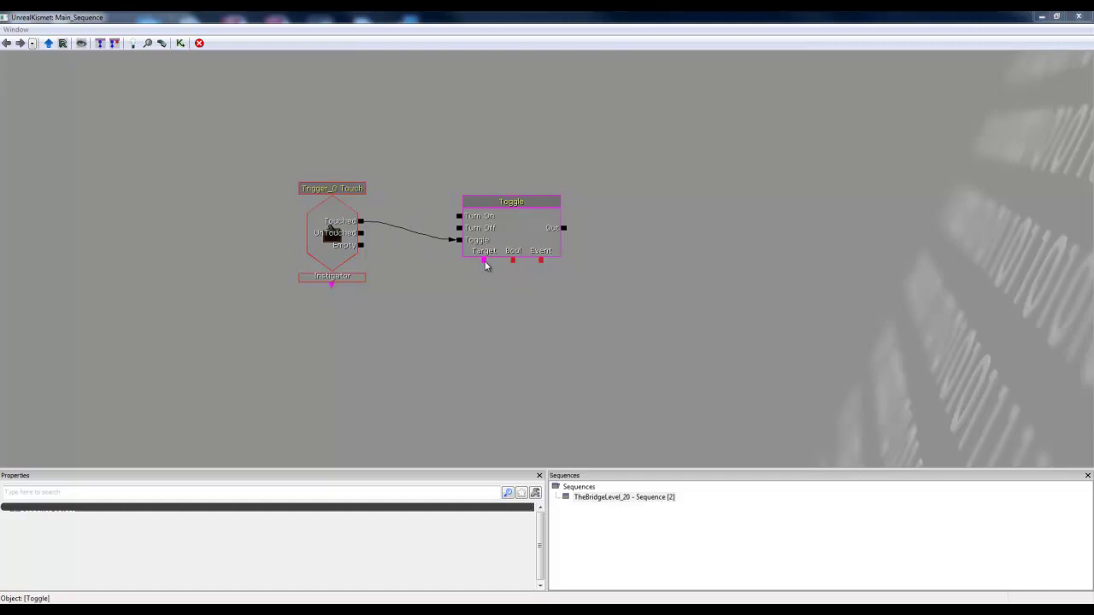
right_click(476, 293)
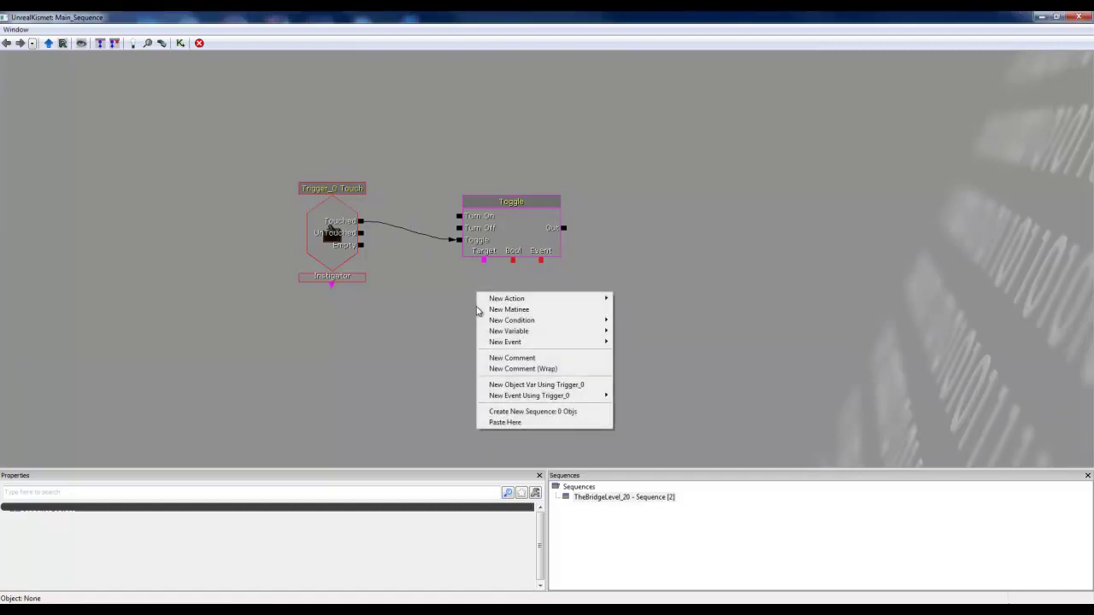
click(663, 272)
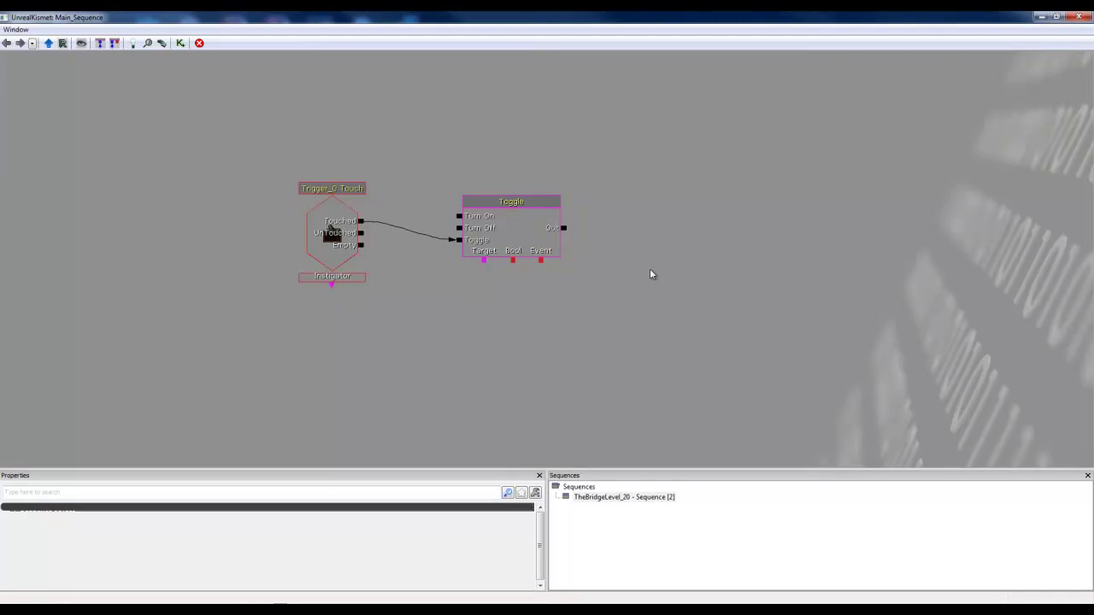
Shrink the Kismet window, restore the Layers window and select all PointLightToggleable actors in the TowerLights layer.
click(1058, 17)
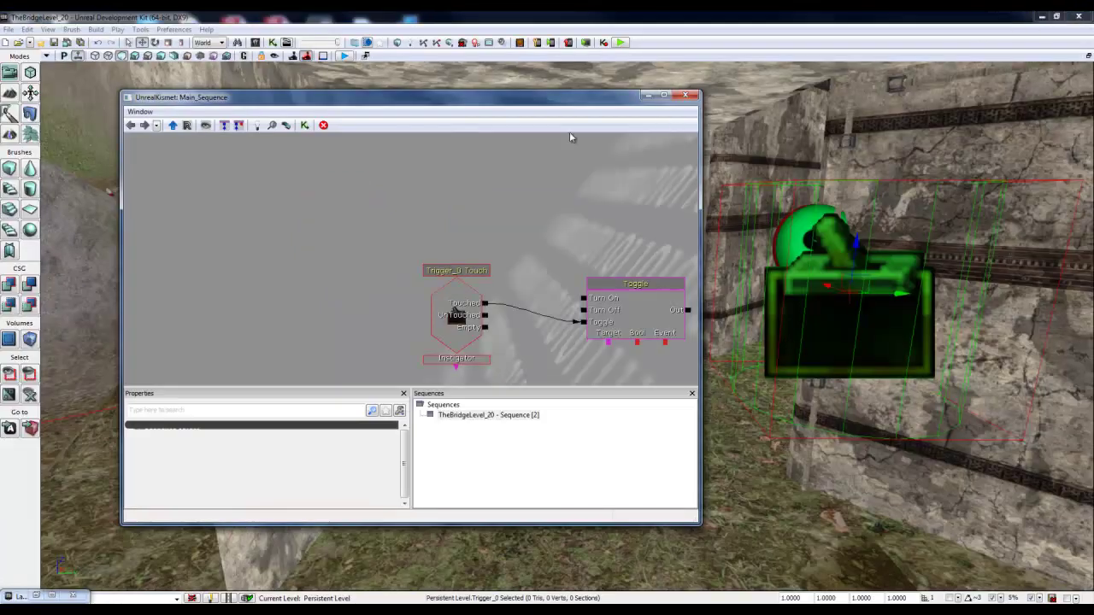
click(19, 595)
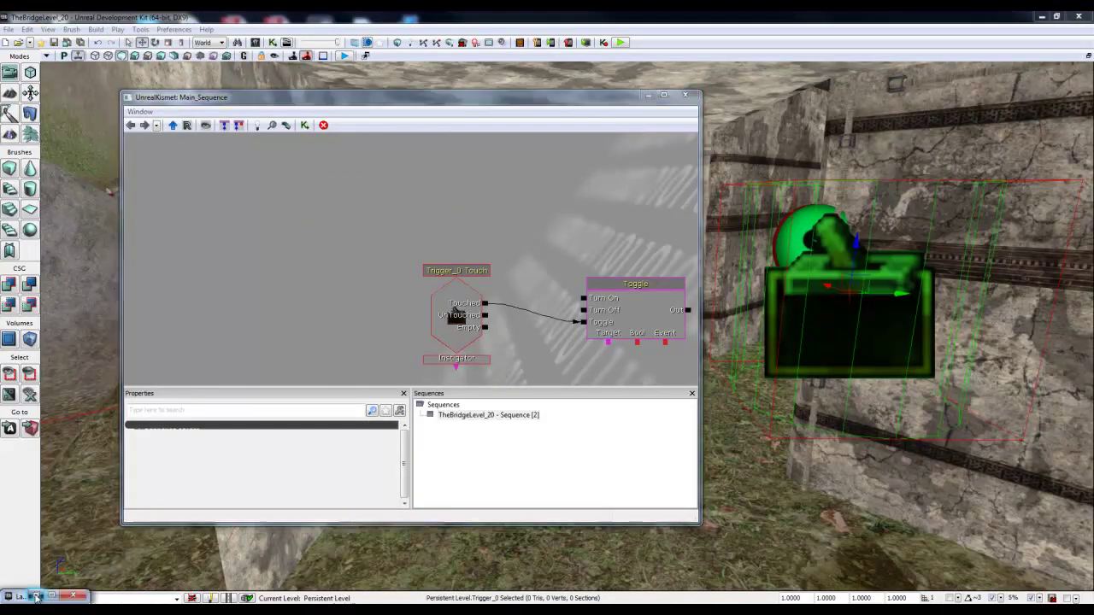
click(195, 159)
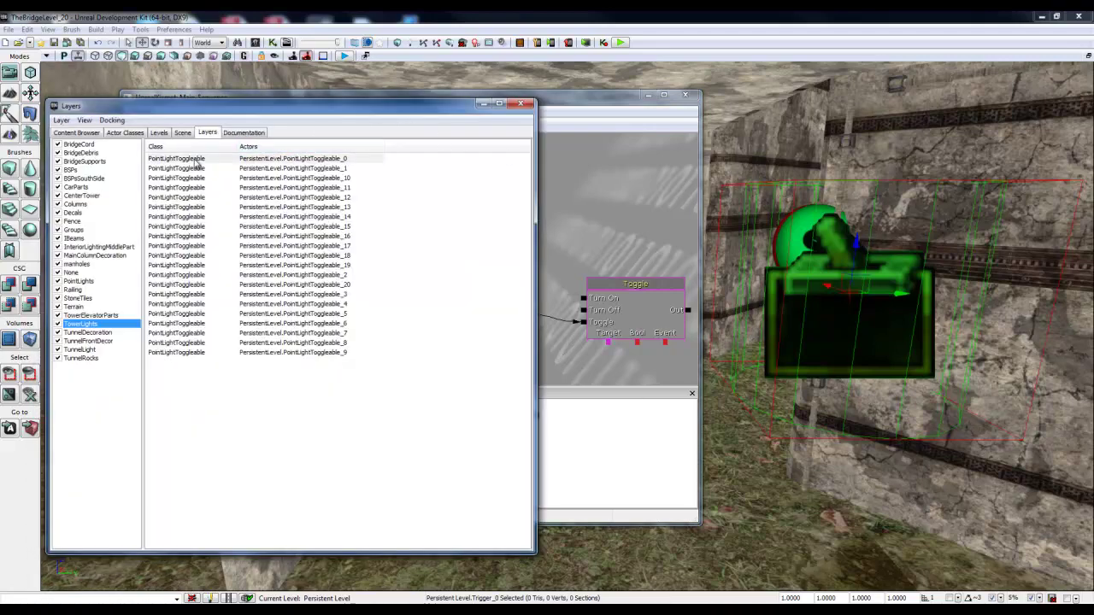
shift+click(180, 353)
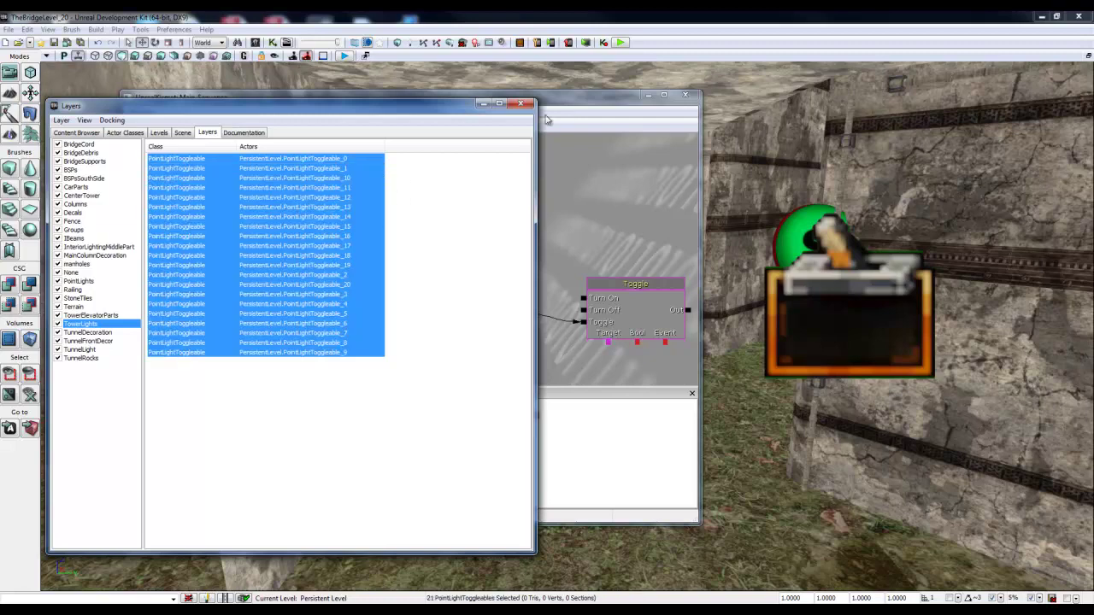
Add new object variables for all the selected toggleable point lights below the Toggle action in Kismet.
drag(571, 104, 850, 89)
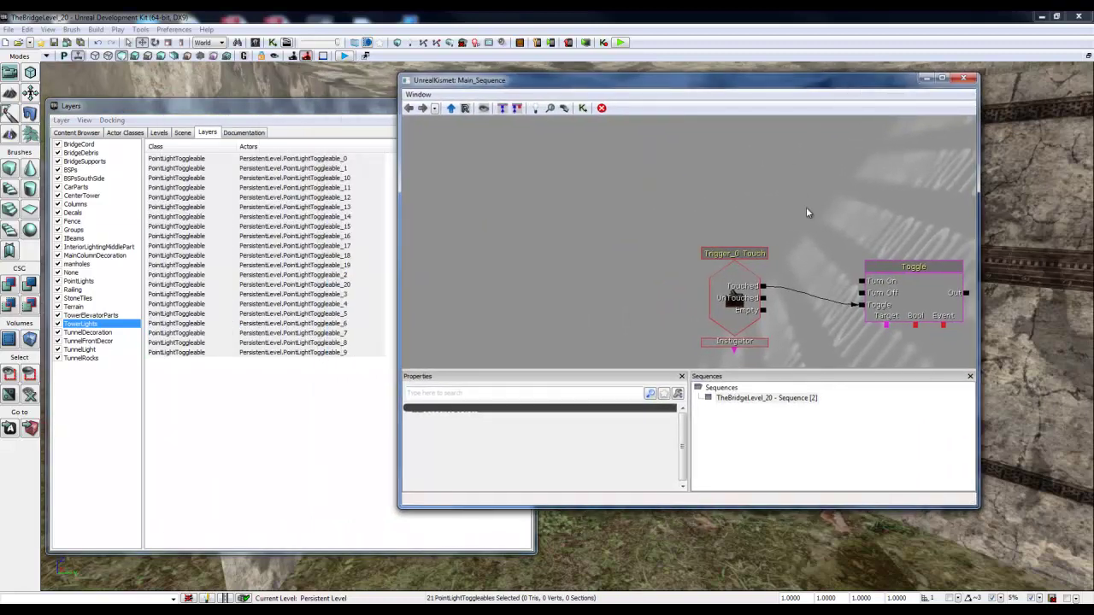
drag(816, 222, 692, 129)
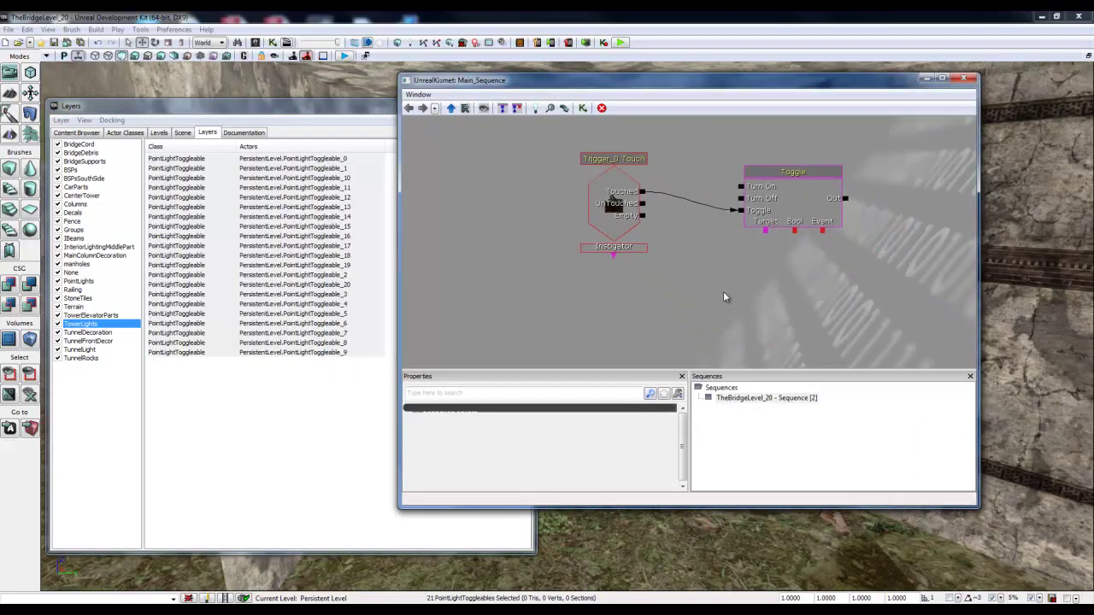
drag(722, 296, 660, 303)
right_click(686, 252)
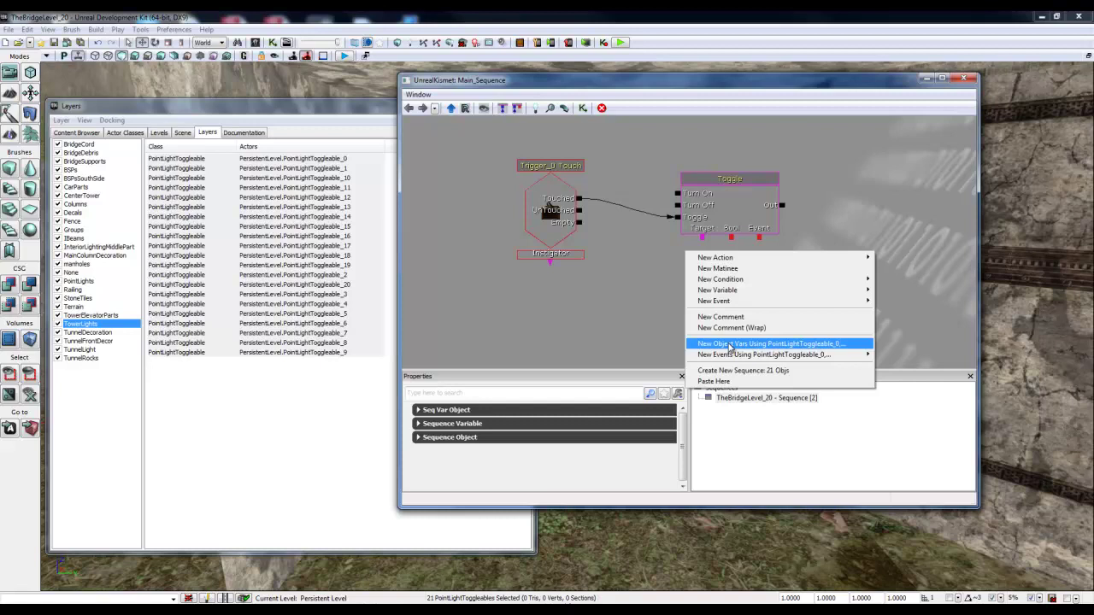
click(730, 344)
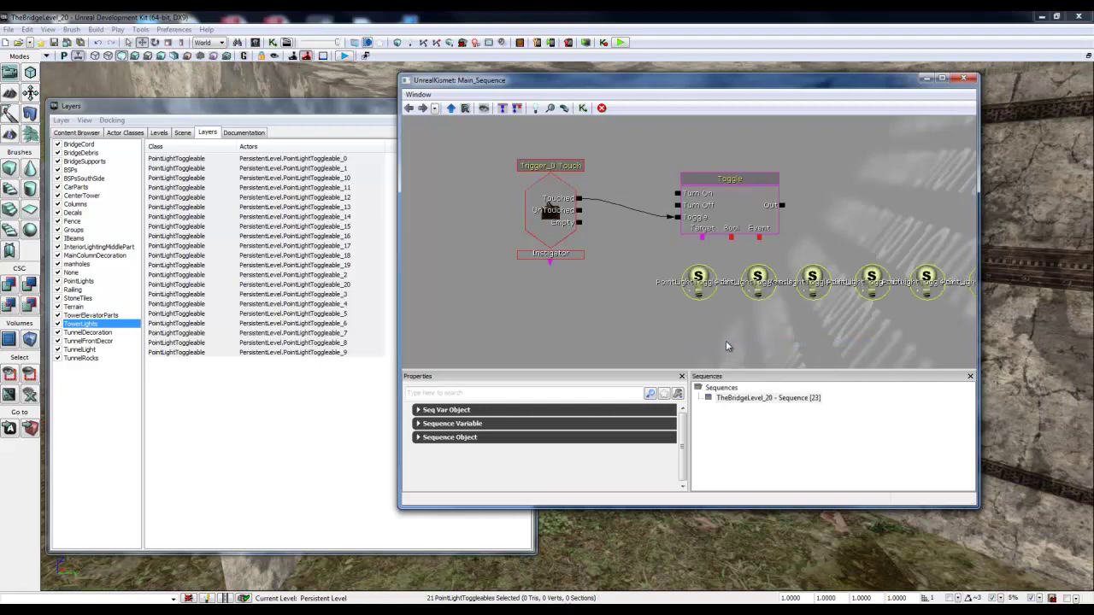
Maximise the Kismet window and select the whole row of light object variables, leaving the Toggle action out of the selection.
scroll(805, 317, down, 2)
scroll(805, 317, down, 5)
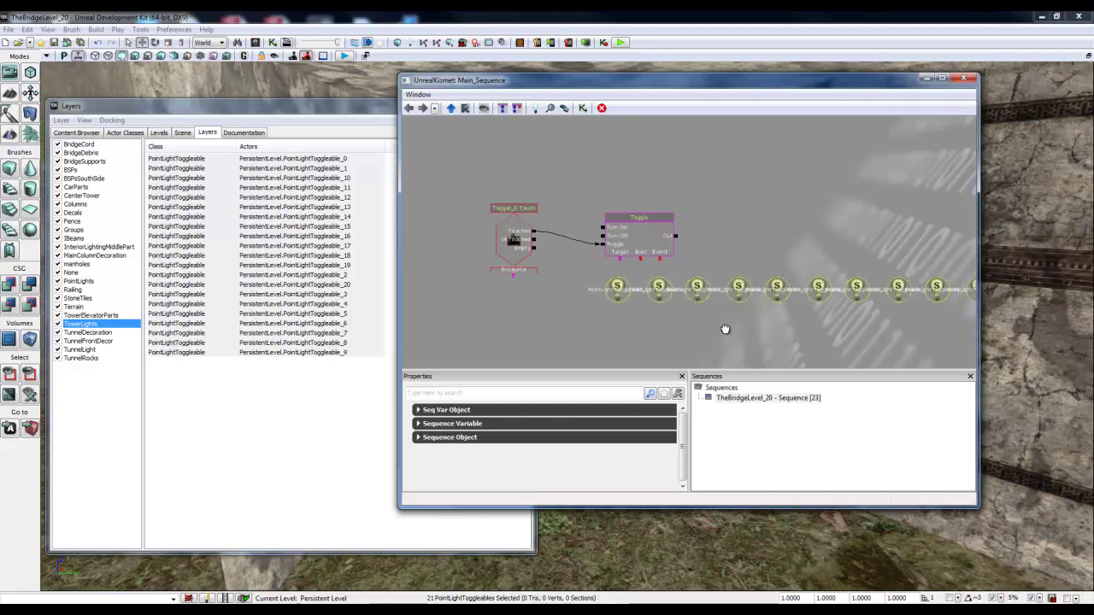
scroll(752, 303, up, 2)
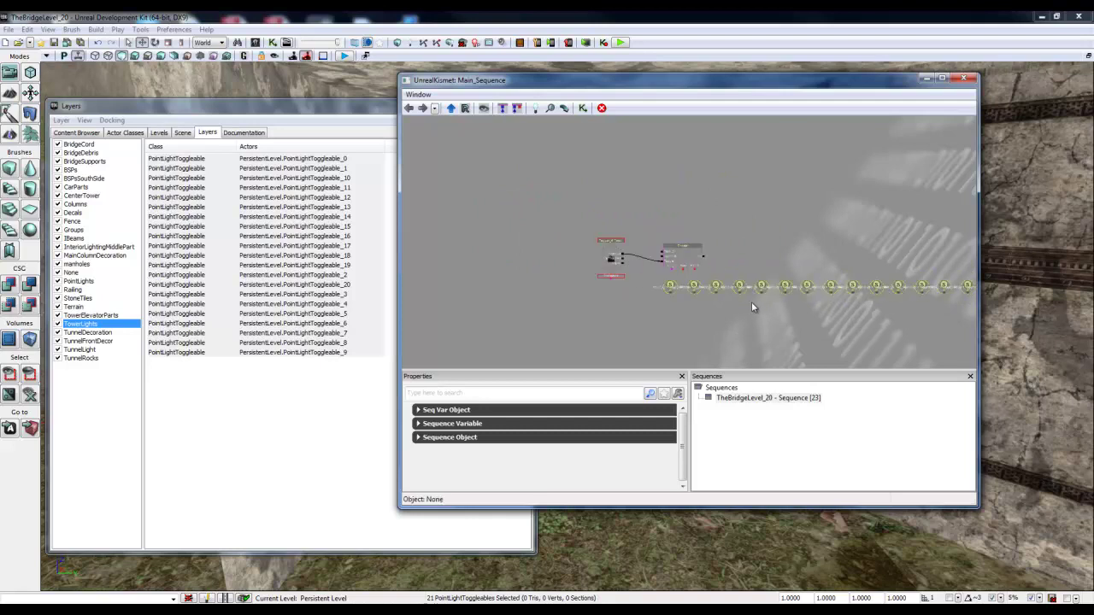
scroll(696, 316, up, 1)
drag(702, 319, 666, 266)
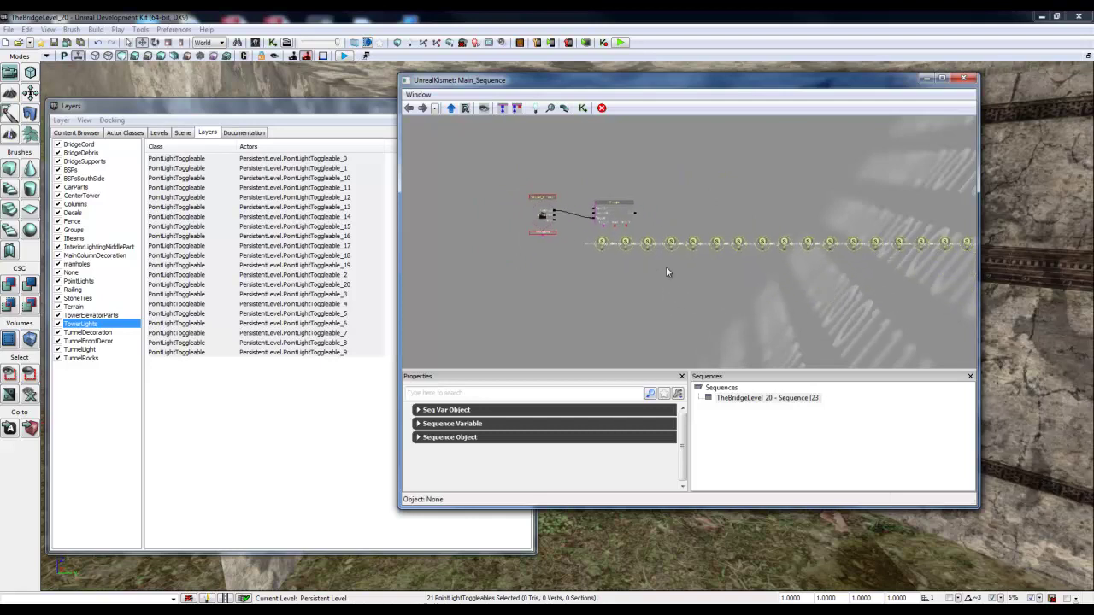
click(941, 78)
drag(583, 261, 598, 293)
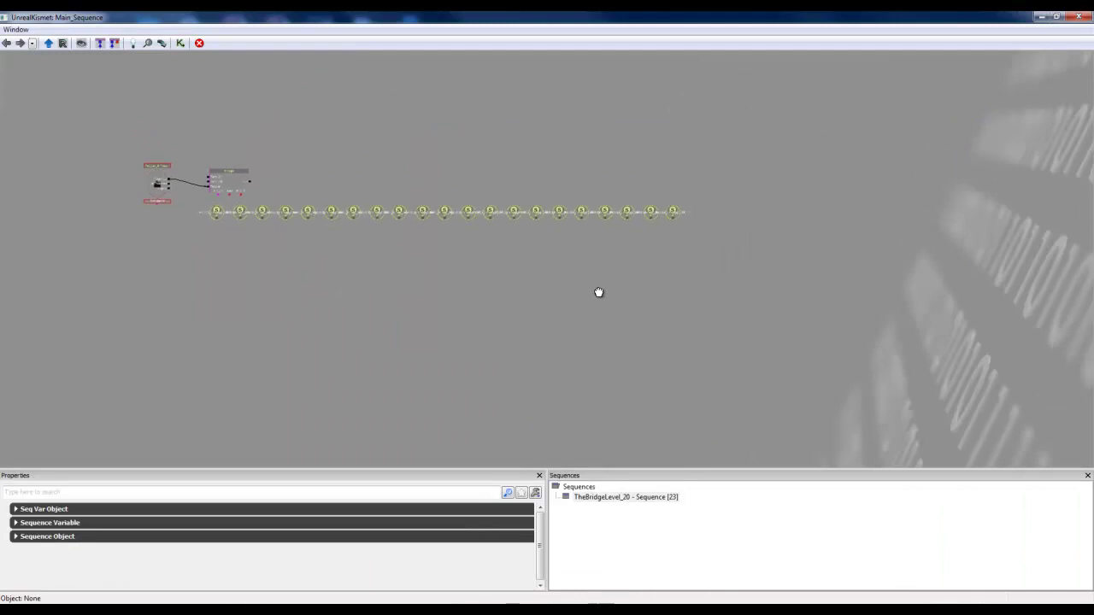
scroll(581, 293, up, 1)
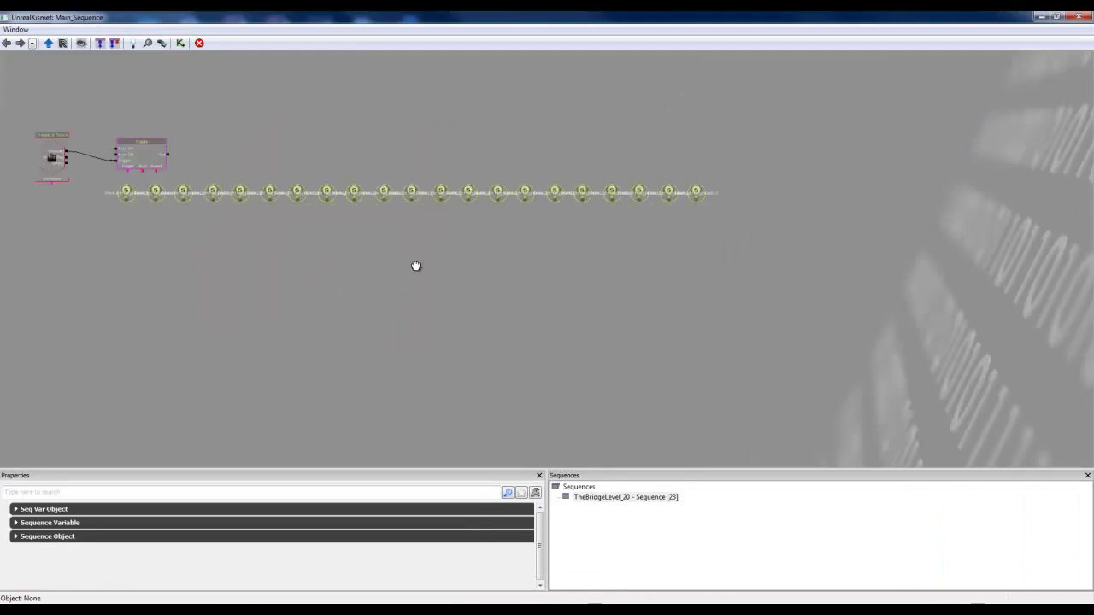
drag(415, 264, 491, 298)
click(825, 235)
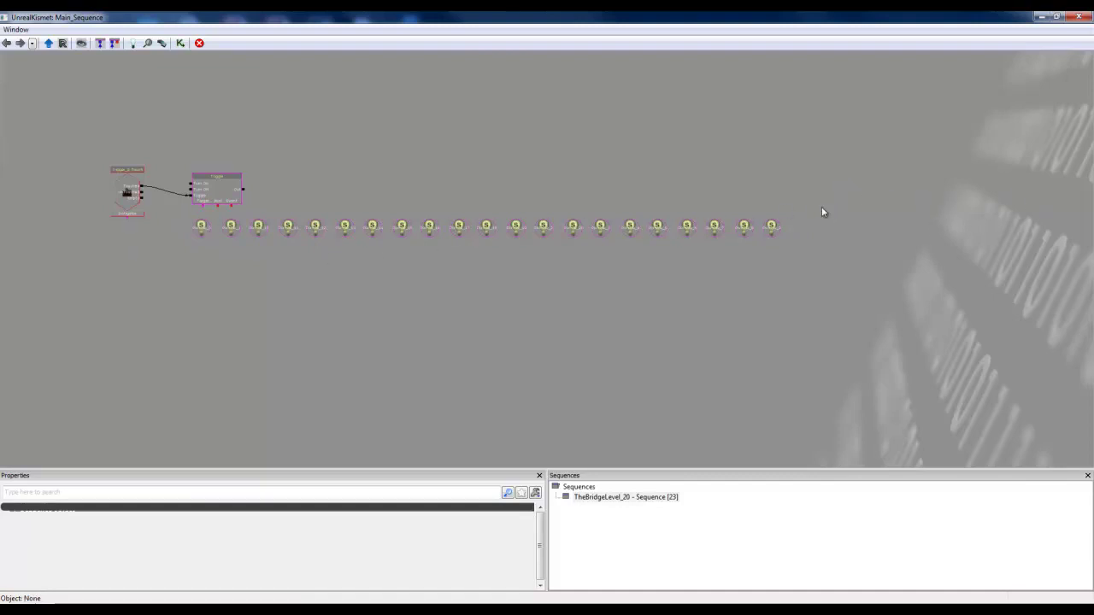
ctrl+alt+drag(815, 202, 179, 251)
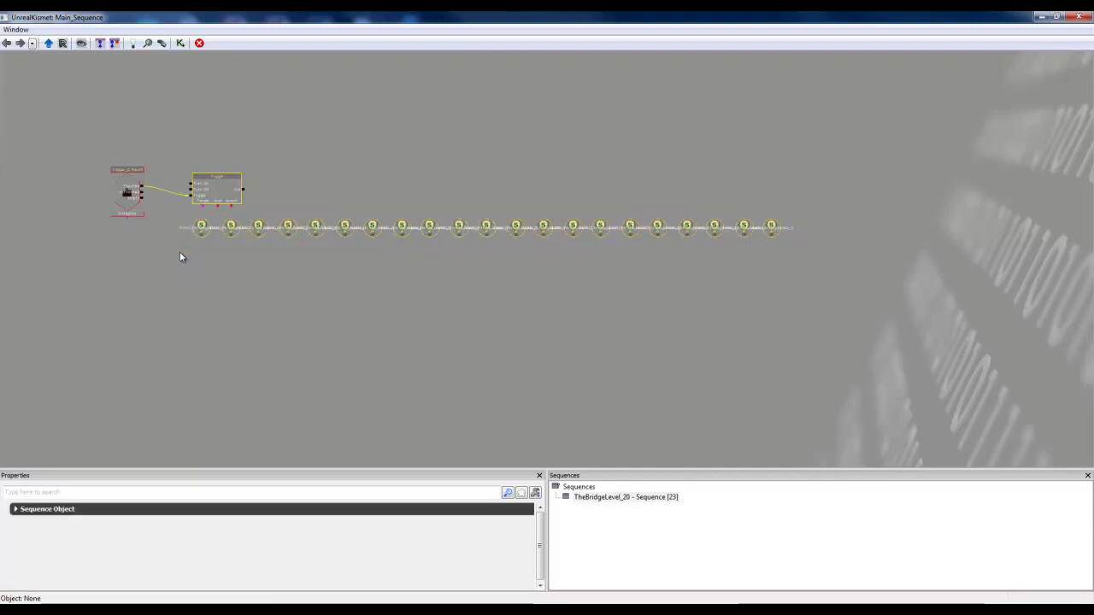
ctrl+click(224, 180)
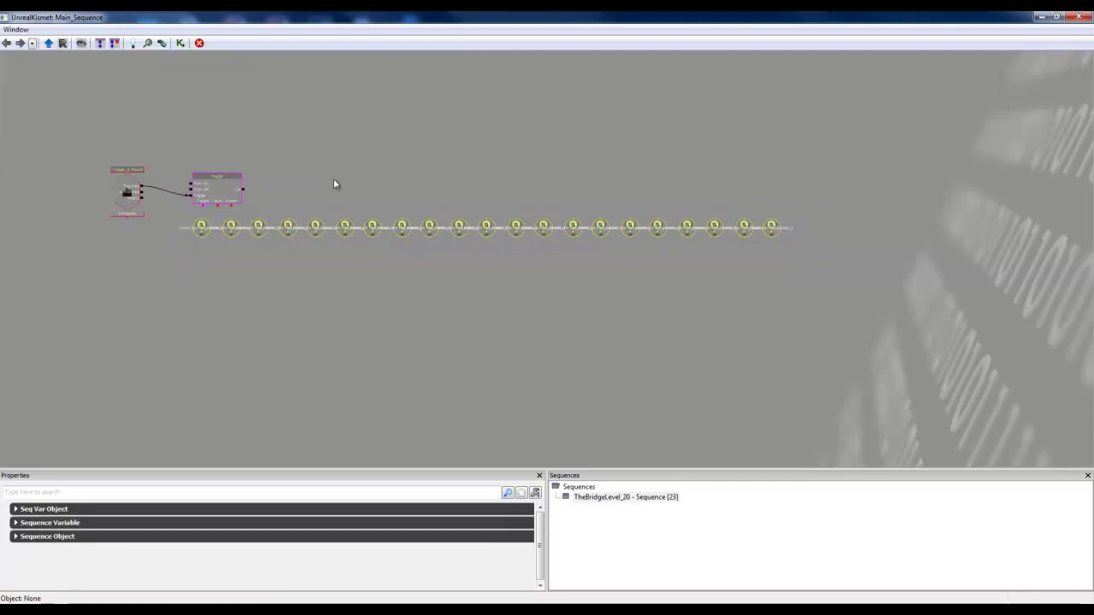
Arrange the row of light object variables below the Toggle action into three rows of five and one row of six.
drag(203, 227, 229, 226)
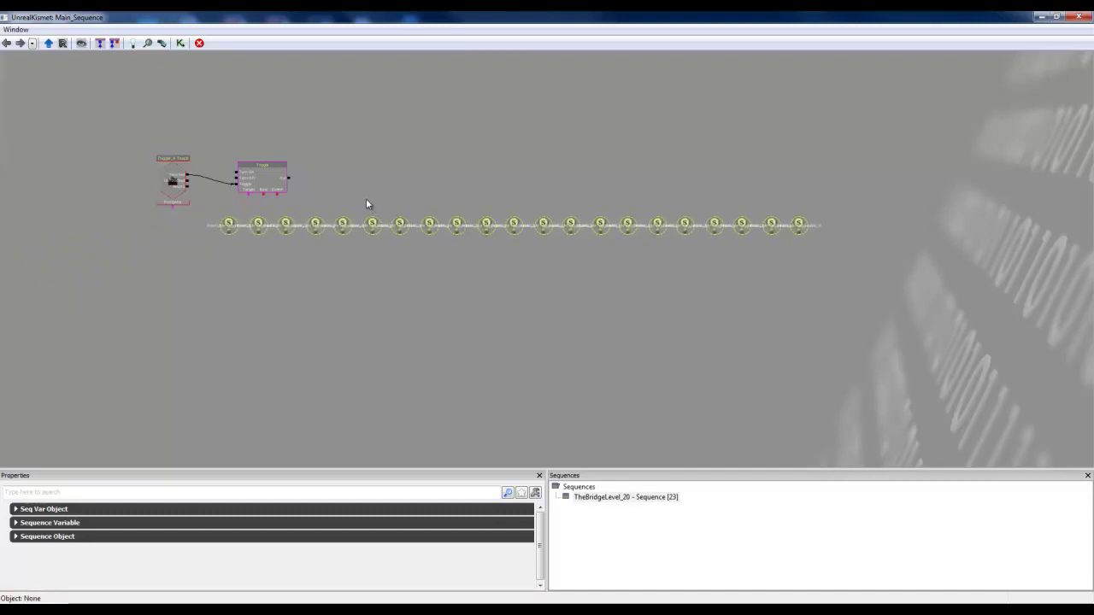
ctrl+alt+drag(365, 200, 821, 274)
ctrl+drag(383, 232, 228, 253)
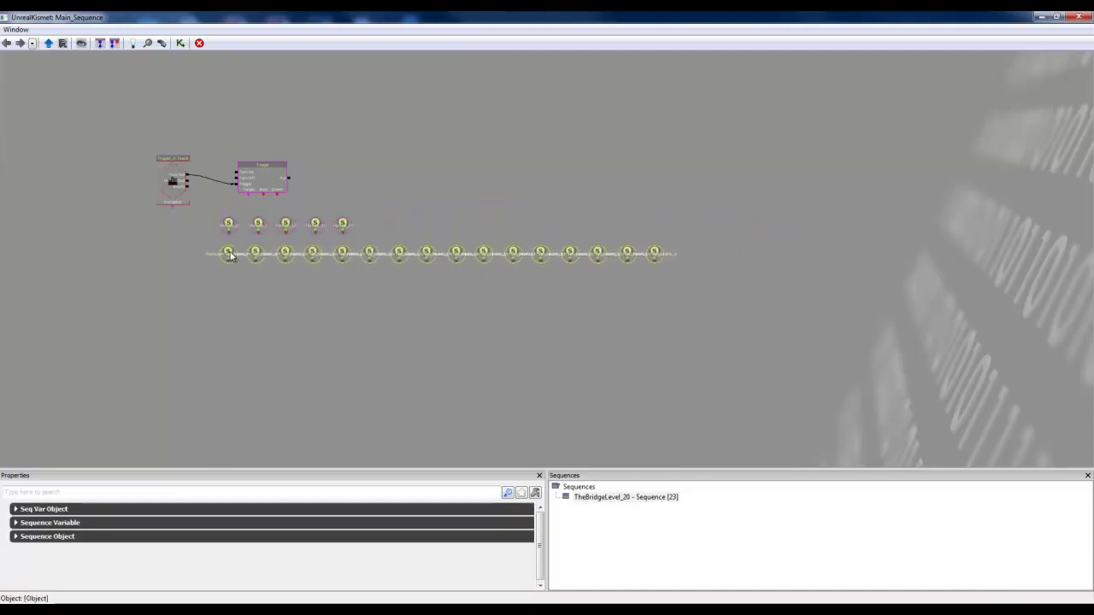
ctrl+alt+drag(364, 227, 673, 297)
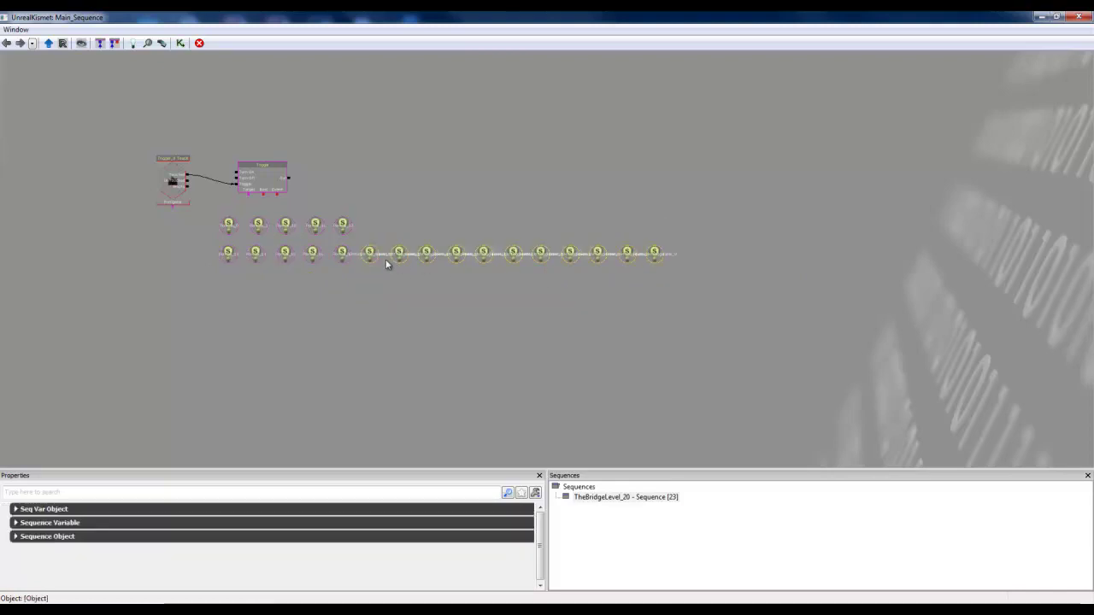
ctrl+drag(369, 259, 228, 284)
click(373, 248)
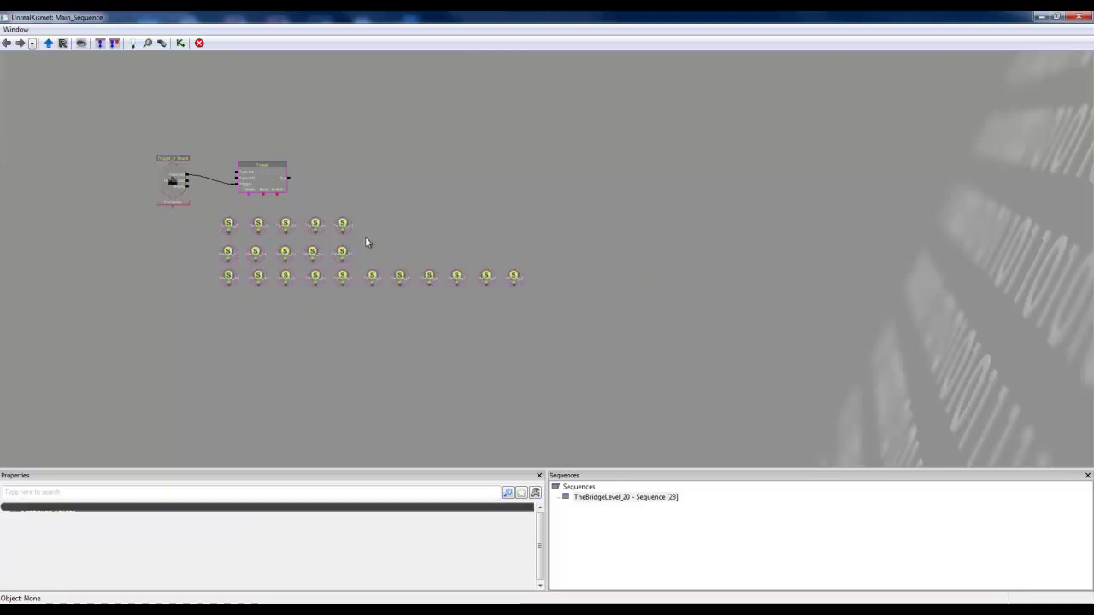
ctrl+alt+drag(364, 249, 562, 309)
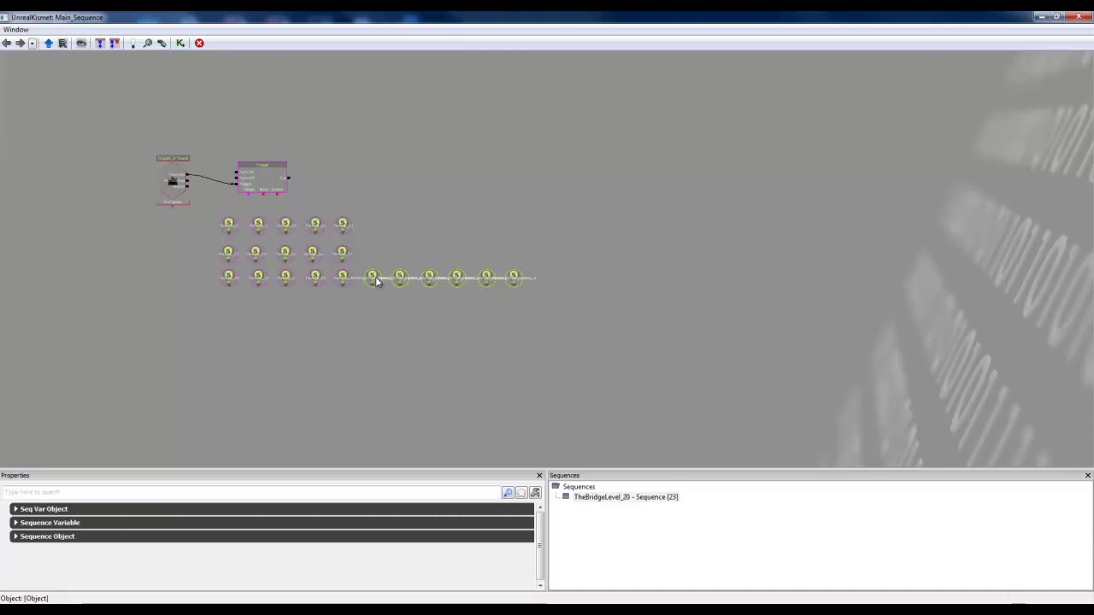
drag(375, 277, 232, 303)
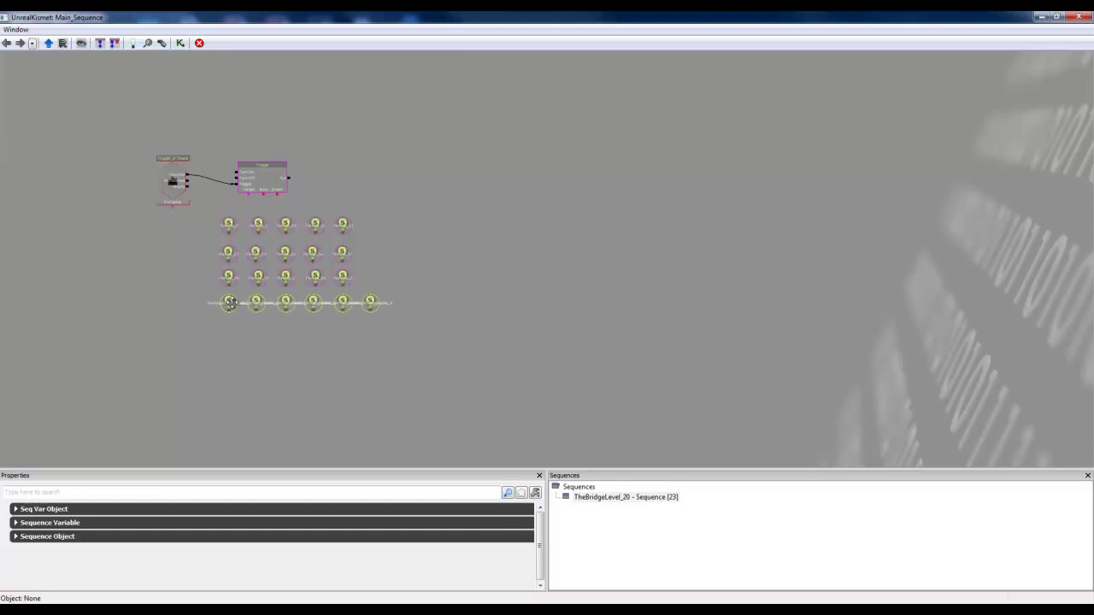
Deselect the light variables and link the Toggle action's Target to each of the five lights in the first row.
drag(395, 190, 598, 162)
scroll(564, 230, up, 3)
scroll(534, 264, up, 1)
scroll(596, 193, up, 3)
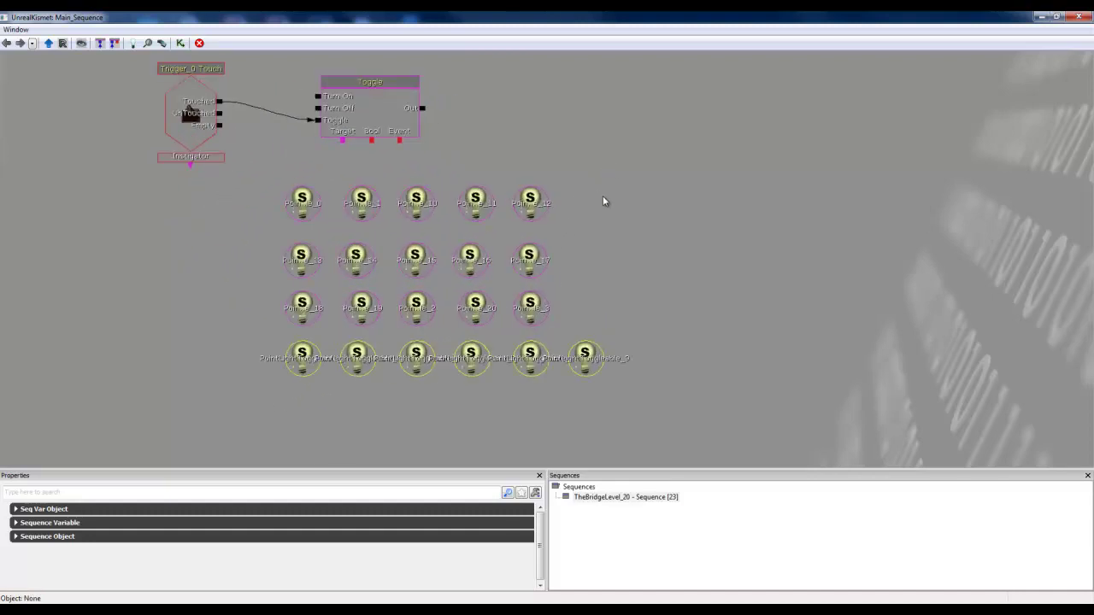
drag(603, 200, 616, 238)
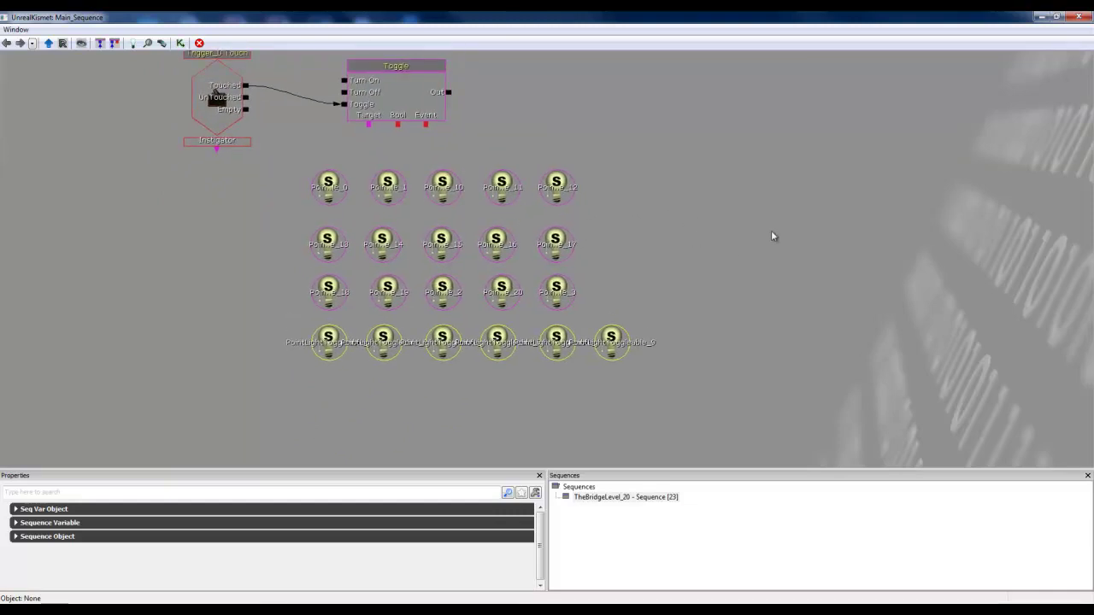
click(666, 187)
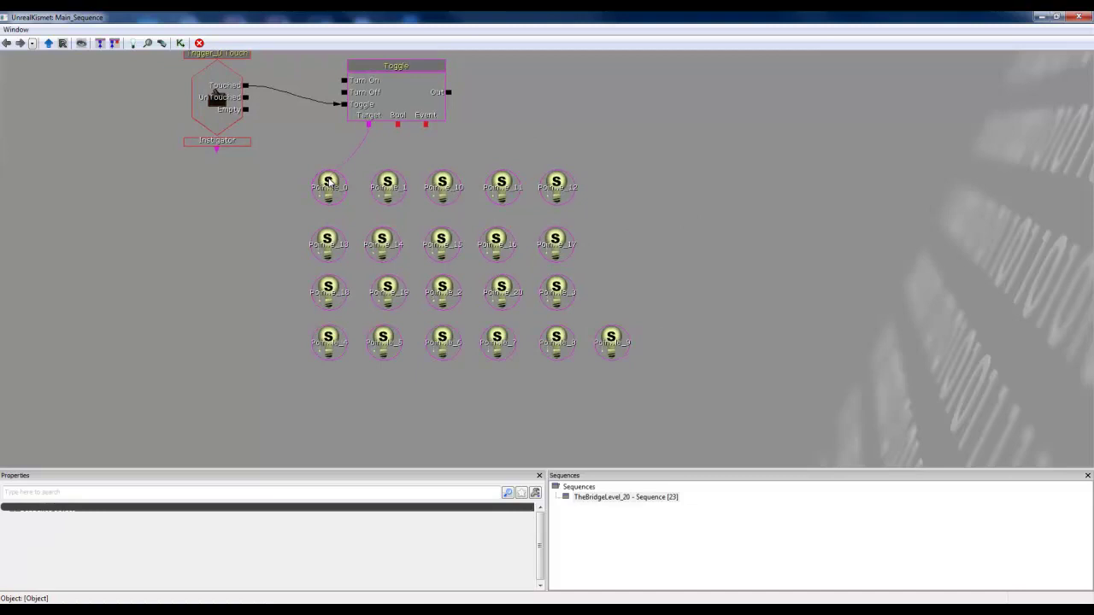
drag(368, 127, 371, 144)
drag(369, 125, 387, 184)
drag(370, 128, 447, 186)
drag(370, 128, 500, 180)
drag(369, 128, 557, 182)
Link the Toggle action's Target to every light variable in the second and third rows.
drag(369, 128, 332, 236)
drag(369, 165, 373, 243)
drag(371, 127, 491, 240)
drag(370, 128, 550, 248)
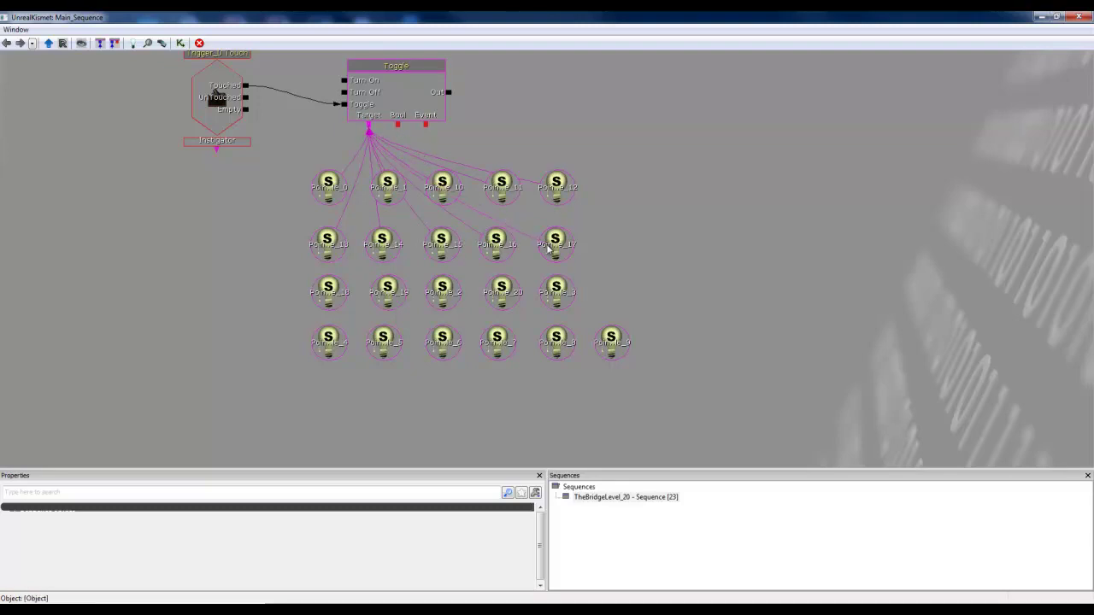
drag(369, 130, 342, 267)
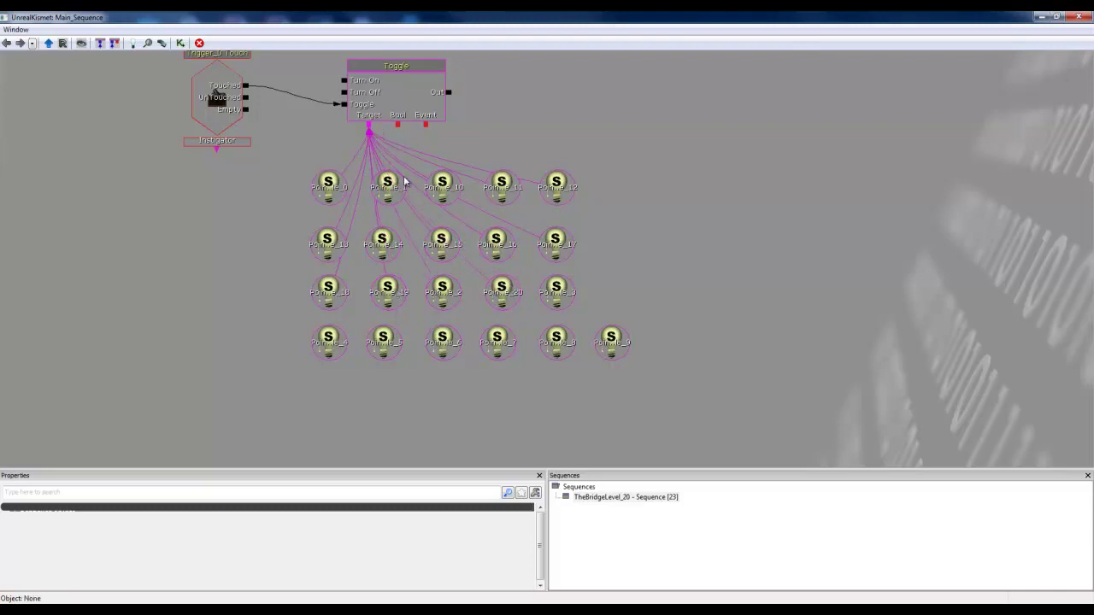
drag(544, 295, 551, 292)
Link the Toggle action's Target to all six light variables in the fourth row.
drag(370, 135, 328, 332)
drag(371, 128, 442, 344)
drag(371, 128, 492, 335)
drag(369, 128, 554, 342)
drag(370, 129, 610, 349)
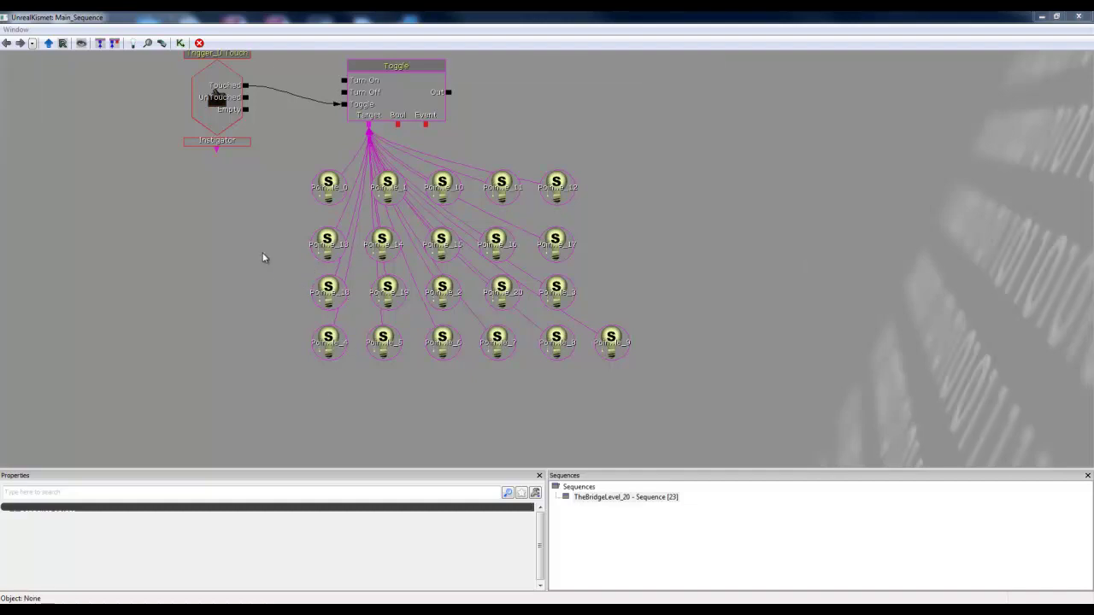
Select the Trigger_0 Touch event, expand all its property categories including Class Proximity Types, and enlarge the properties area.
drag(254, 277, 264, 345)
click(231, 186)
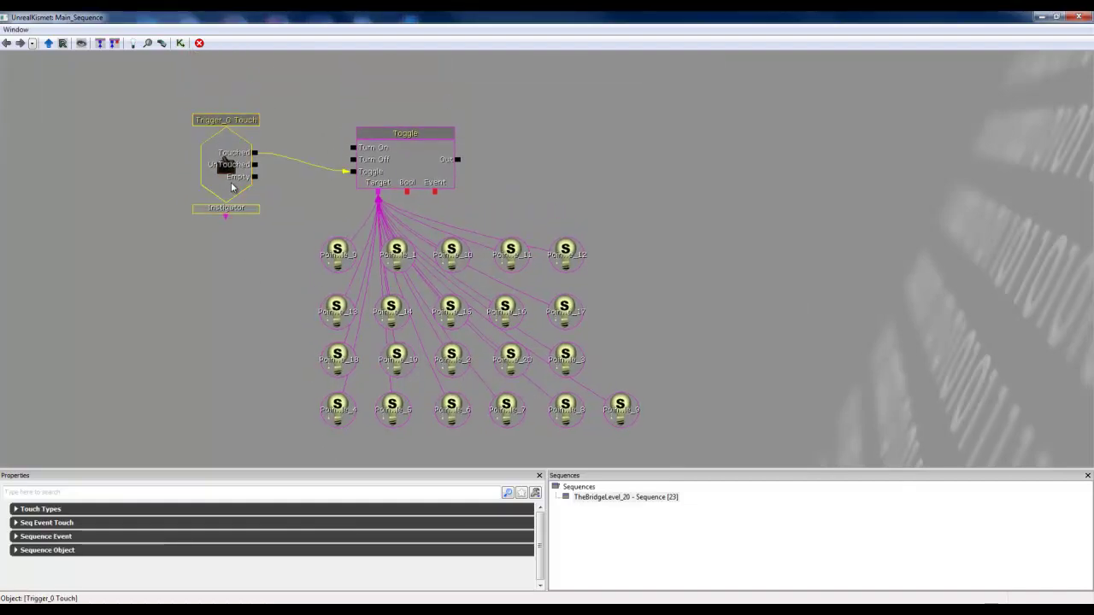
drag(183, 393, 189, 308)
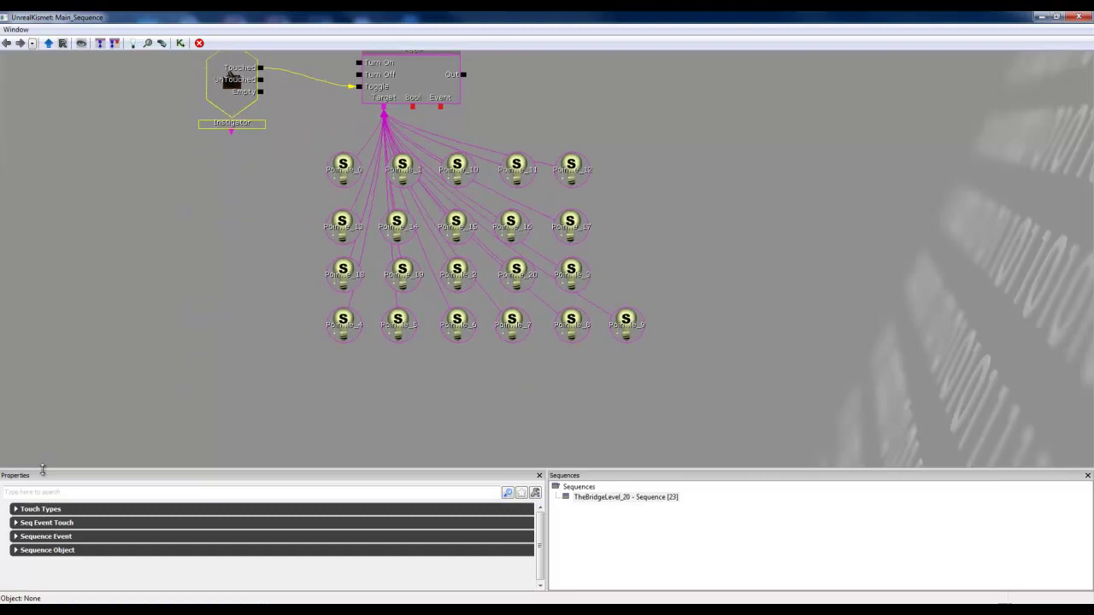
click(24, 511)
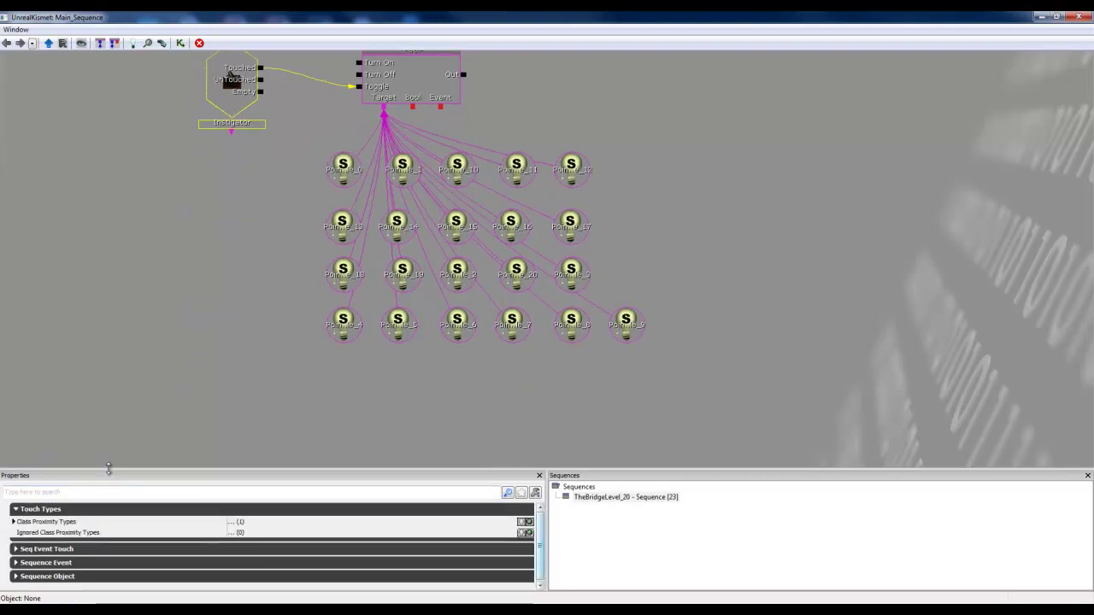
drag(140, 367, 145, 346)
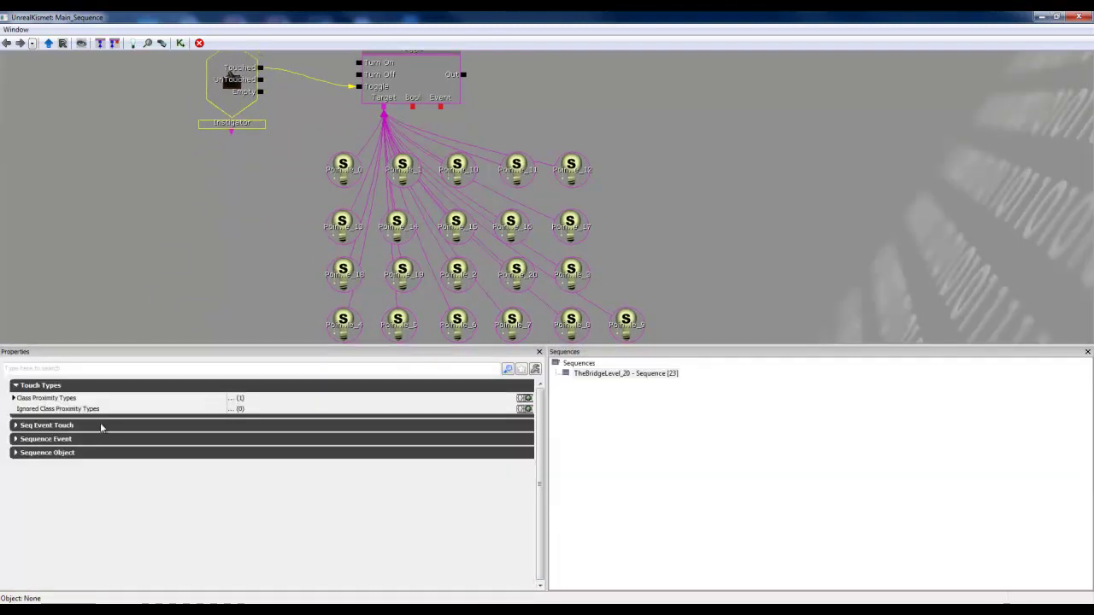
click(30, 427)
click(23, 476)
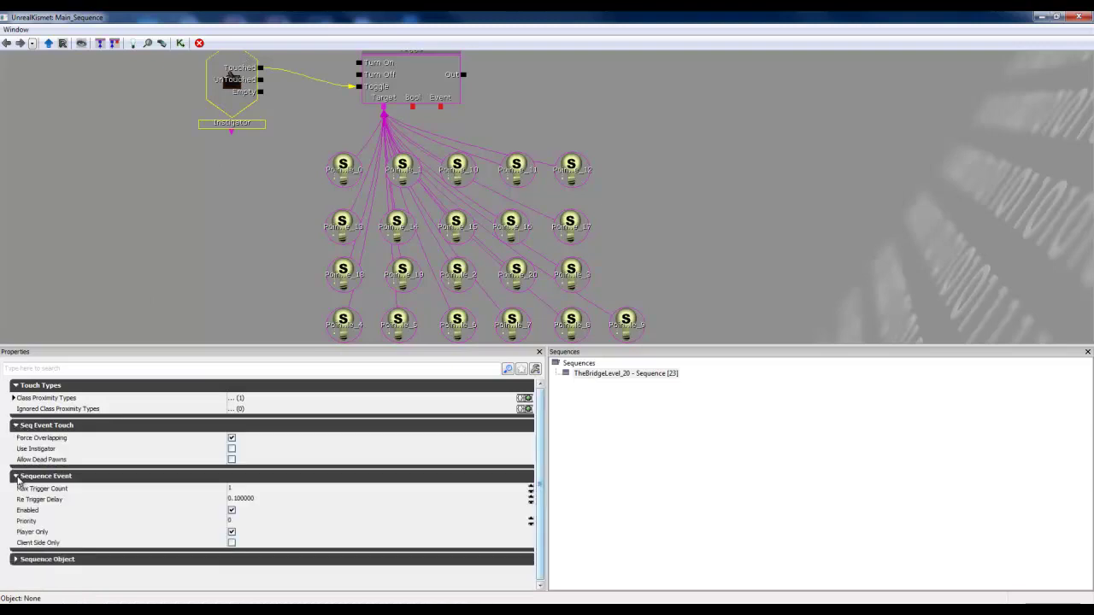
click(14, 561)
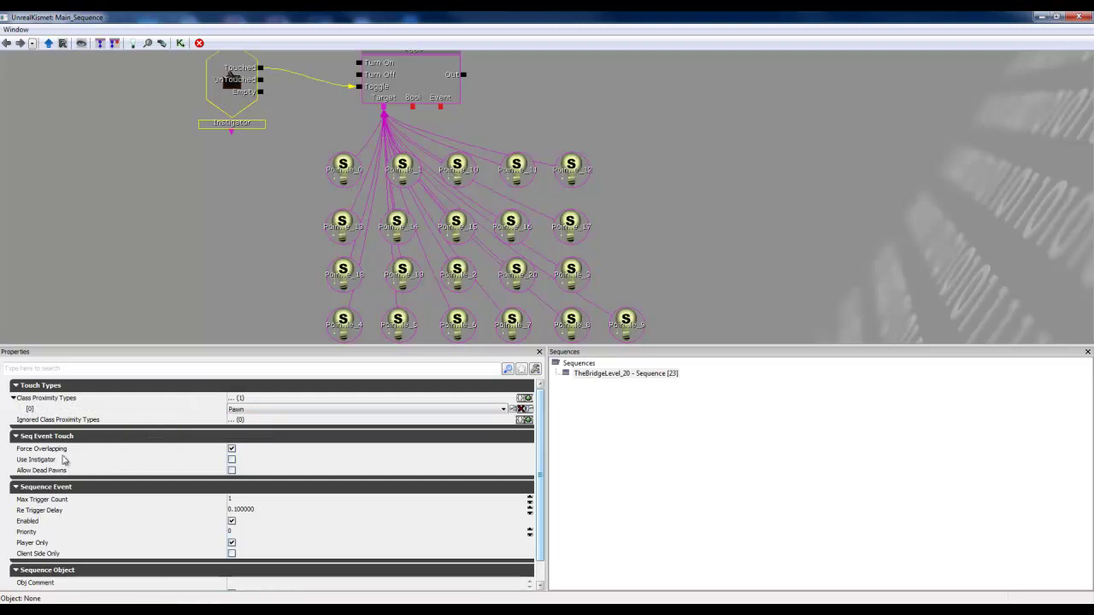
Set the Touch event's Max Trigger Count to 0 and keep the Re Trigger Delay at 0.100000.
click(244, 499)
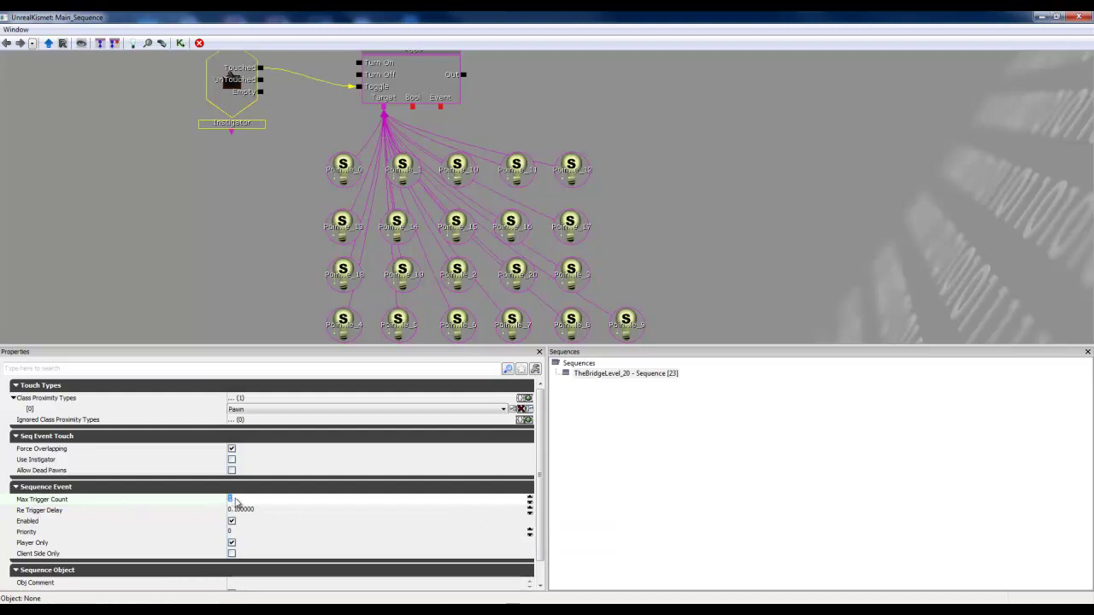
text(2)
click(244, 502)
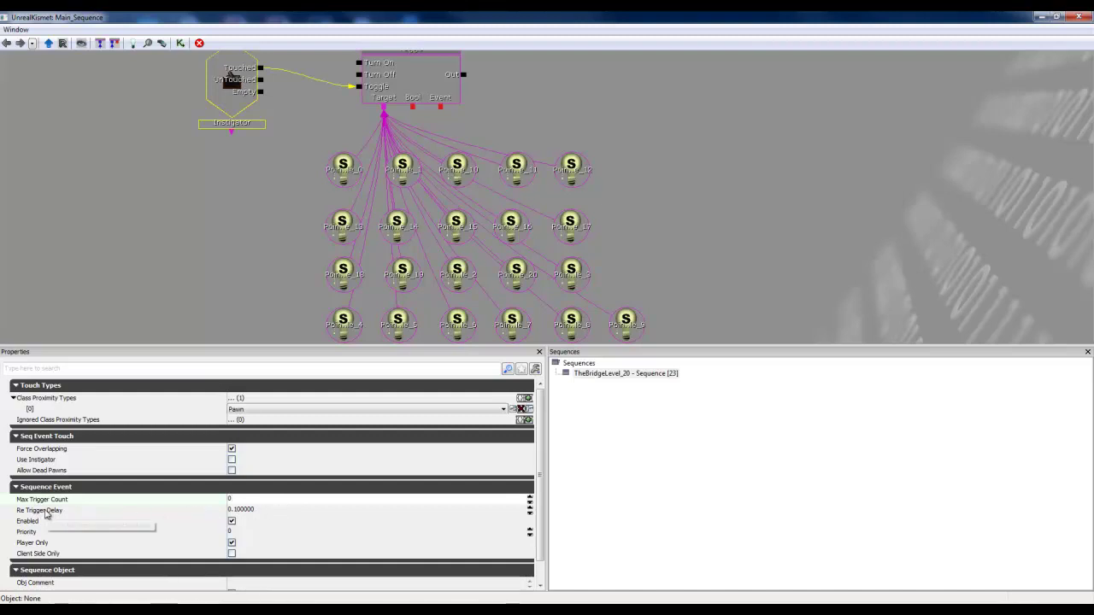
key(Tab)
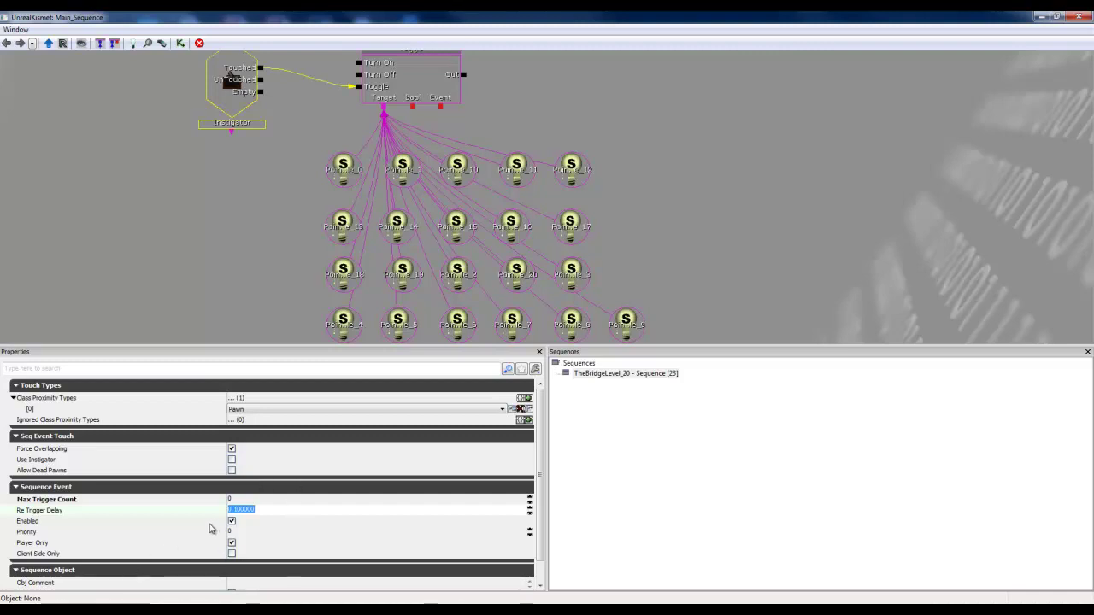
key(Return)
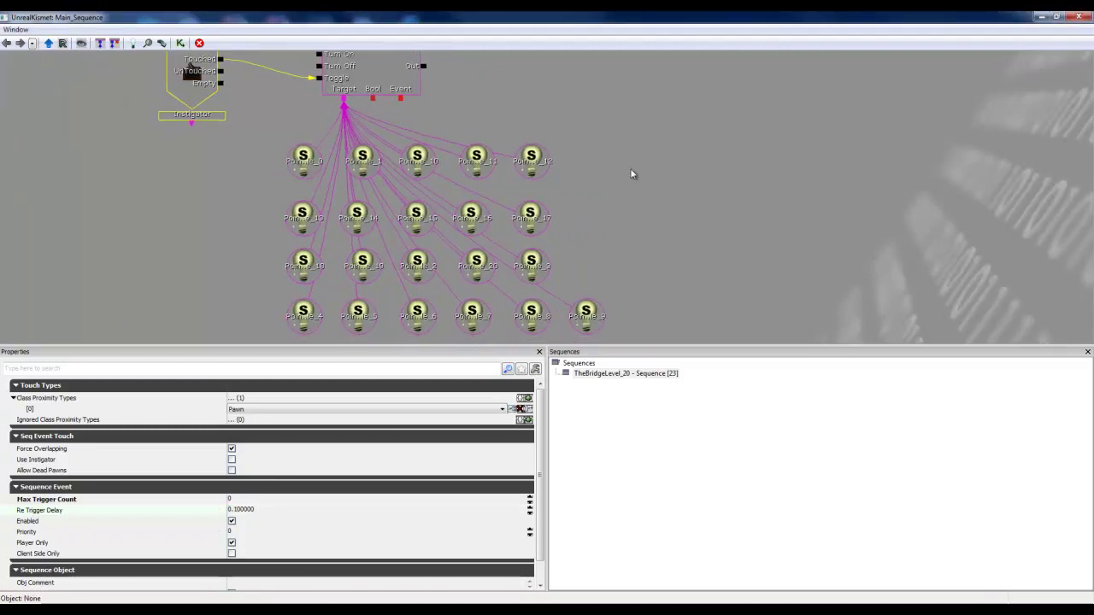
Shrink the properties area to enlarge the Kismet graph, fit the whole network in view and close Kismet.
scroll(619, 171, down, 2)
drag(607, 171, 576, 188)
scroll(619, 171, down, 2)
scroll(674, 154, up, 1)
scroll(650, 193, up, 1)
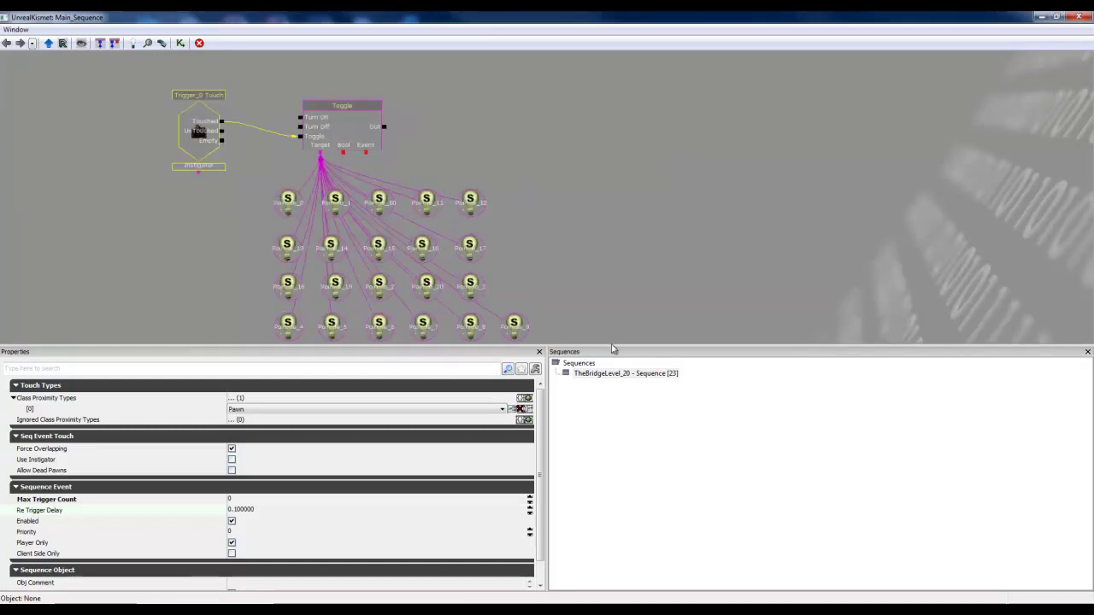
drag(612, 345, 614, 526)
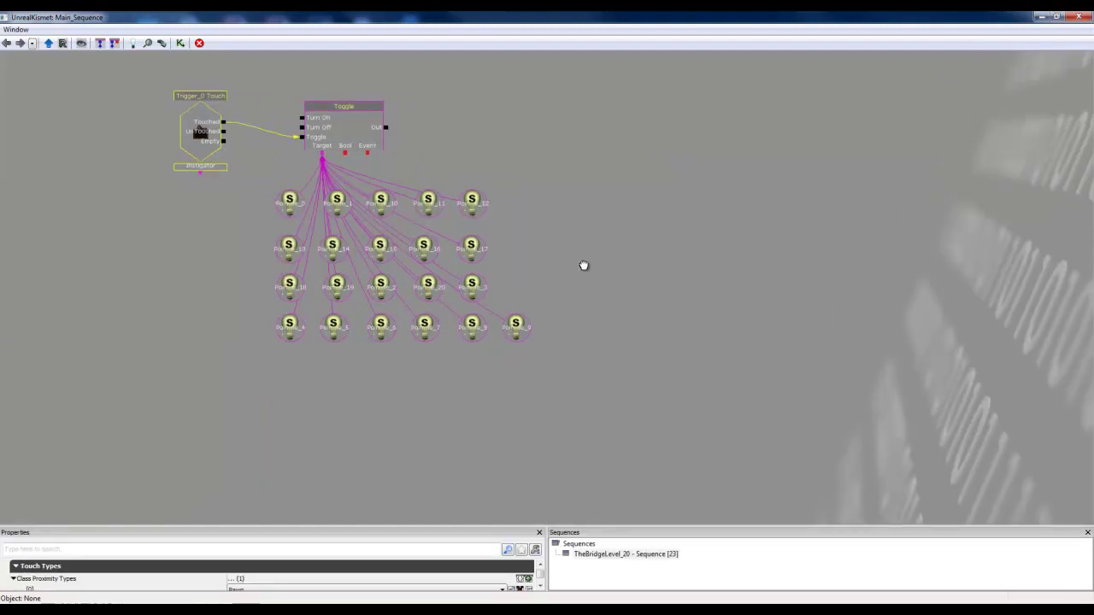
drag(581, 264, 630, 315)
scroll(635, 296, up, 2)
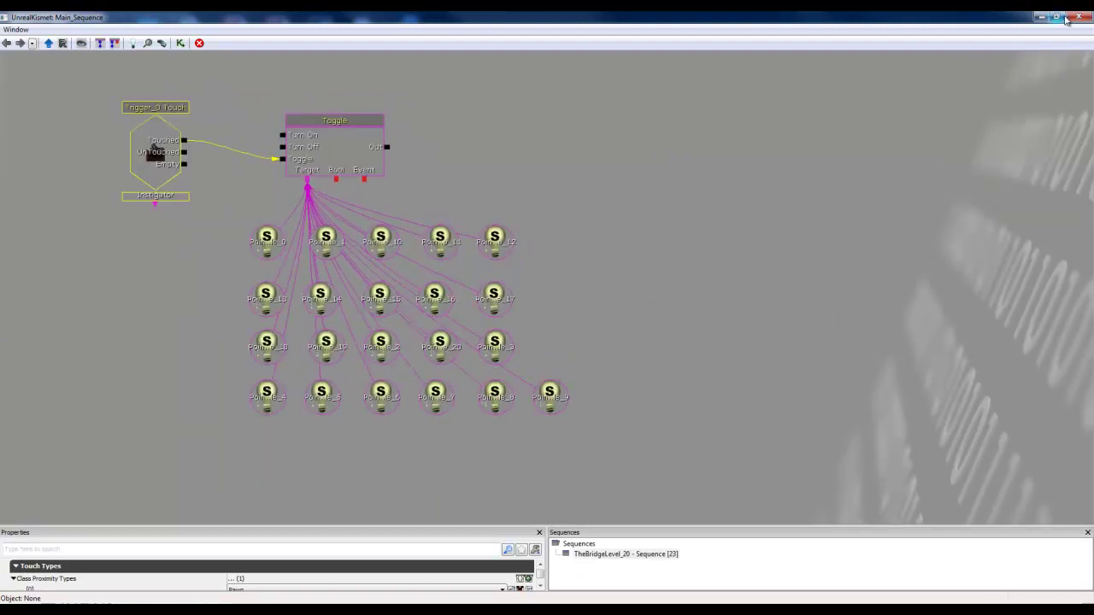
click(1075, 18)
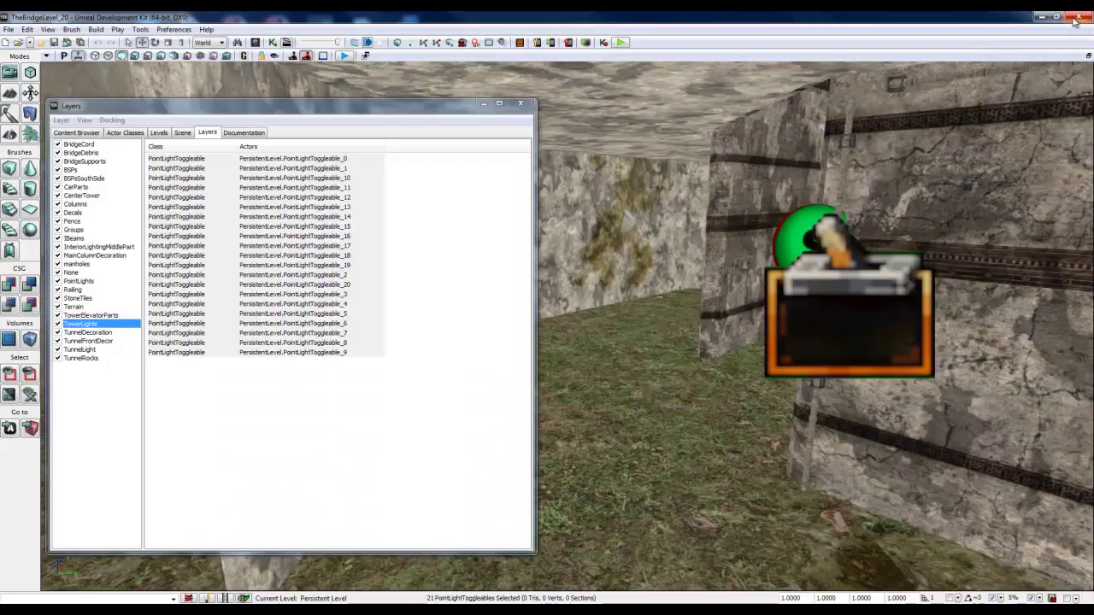
Minimise the Layers window and open the properties of the red light PointLightToggleable_21 beside the trigger.
click(483, 104)
right_drag(273, 159, 273, 160)
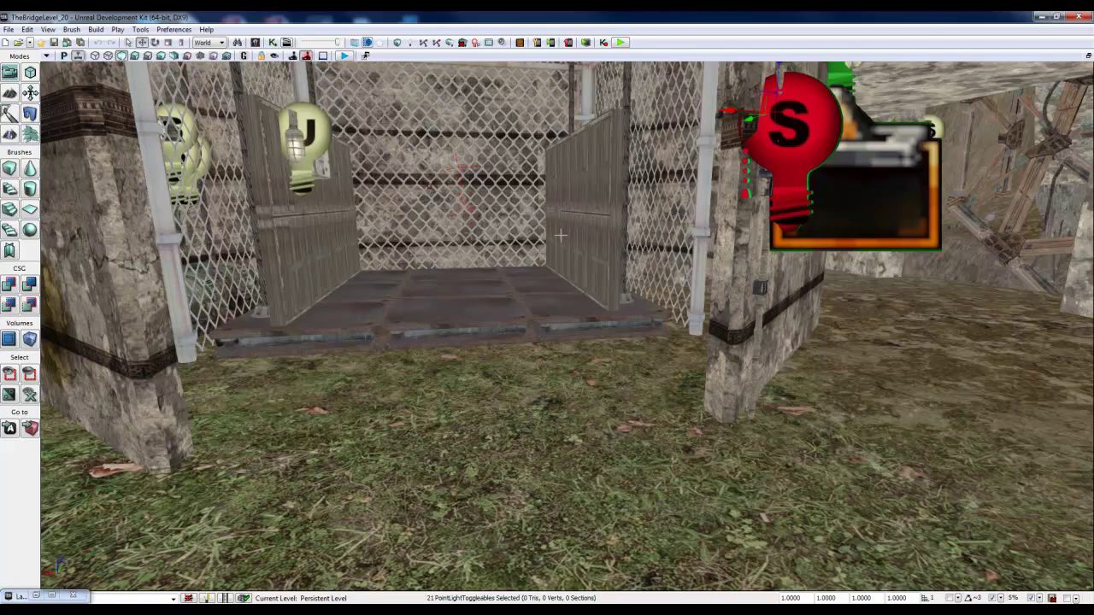
right_drag(560, 234, 566, 282)
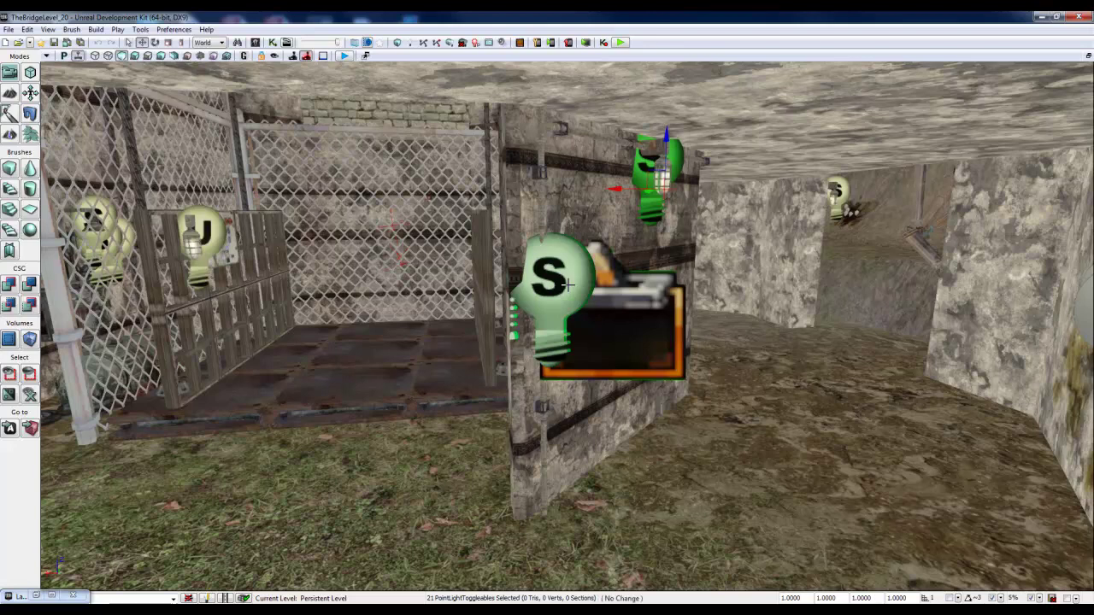
click(566, 285)
scroll(586, 345, up, 3)
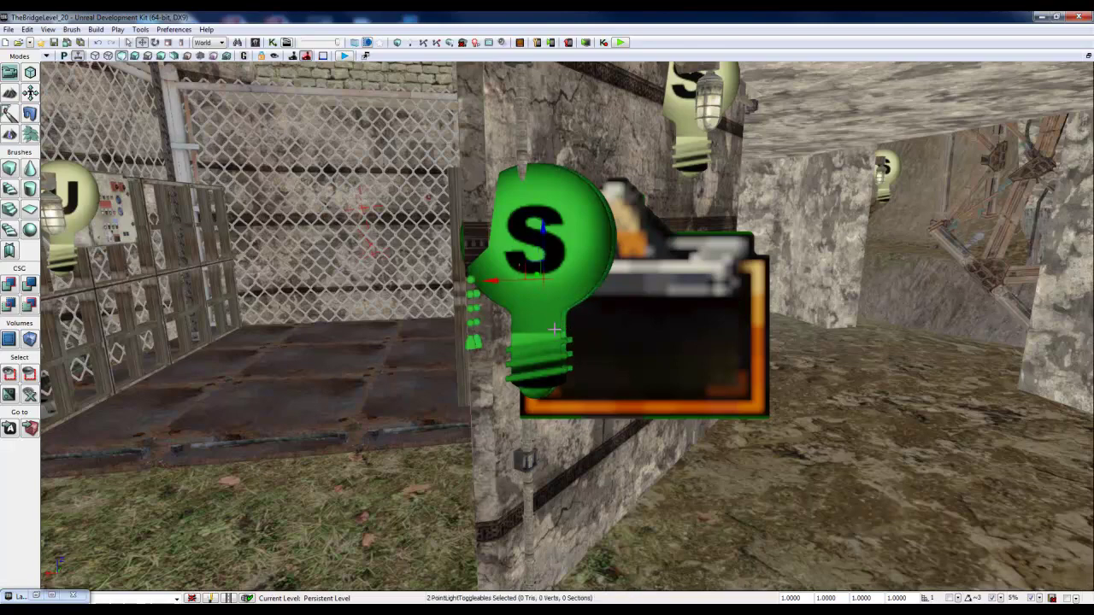
double_click(551, 326)
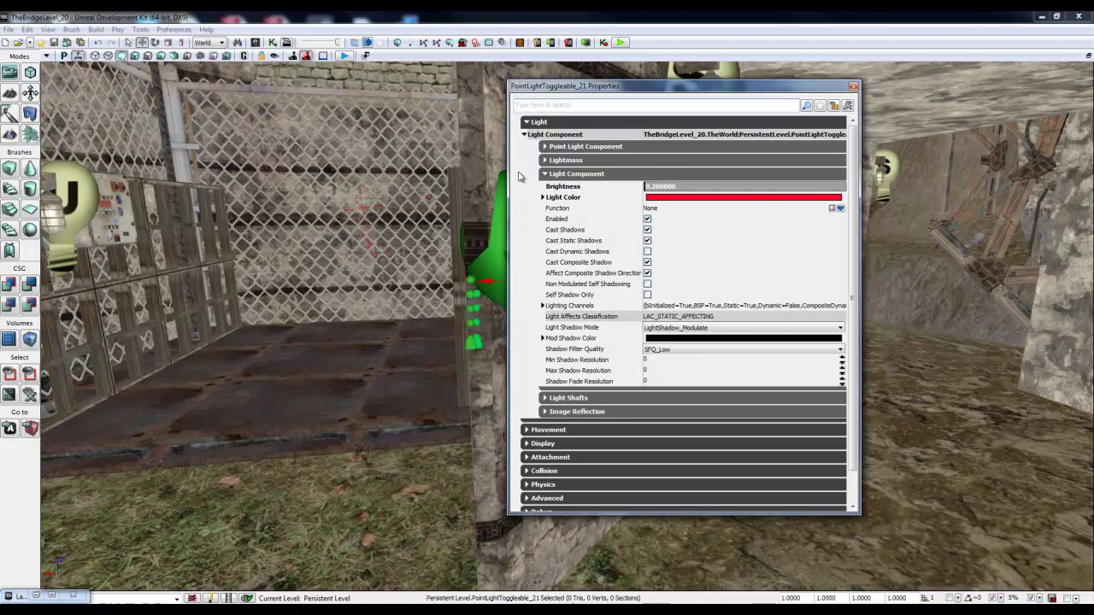
Widen the properties window, move it aside and select the overlapping green light PointLightToggleable_22 to examine its Enabled setting.
drag(510, 171, 322, 171)
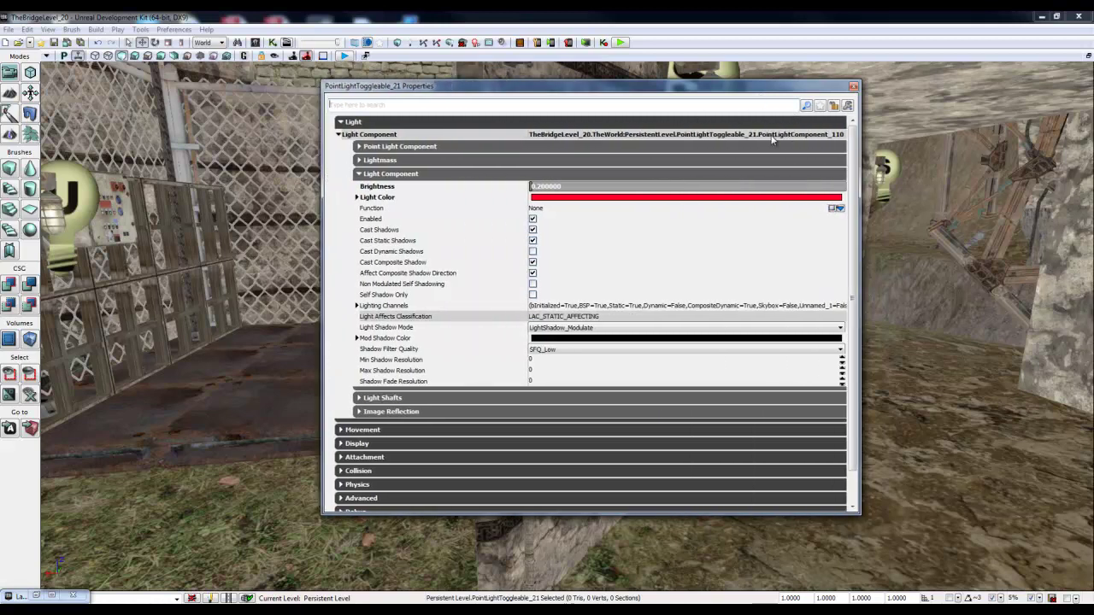
drag(710, 90, 370, 114)
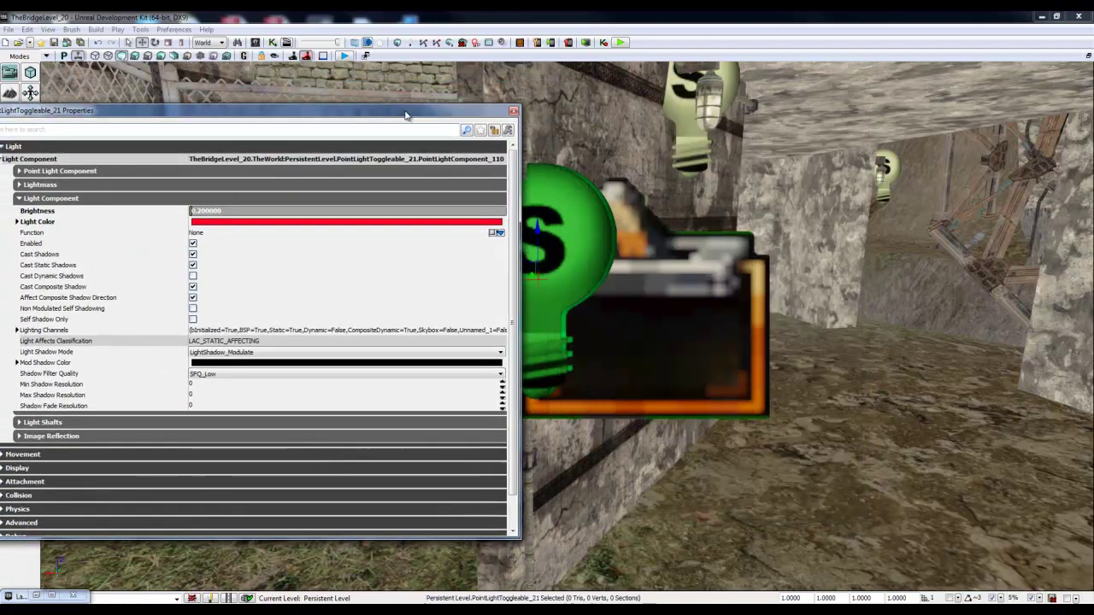
click(613, 242)
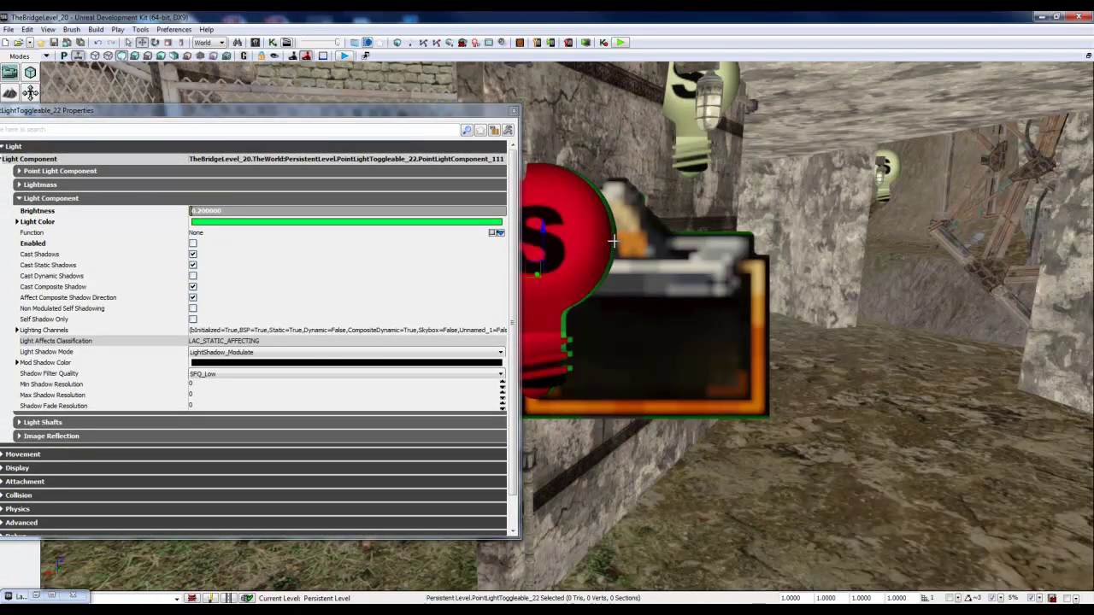
drag(325, 117, 640, 114)
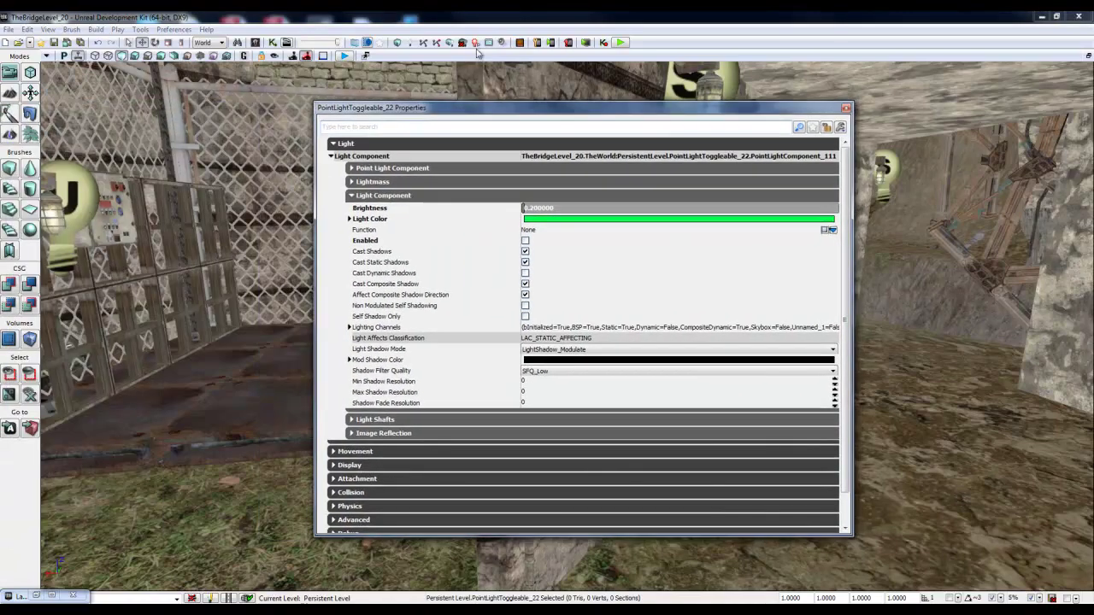
Reopen Kismet and examine the toggleable point light variables linked to the Toggle action's Target.
click(273, 42)
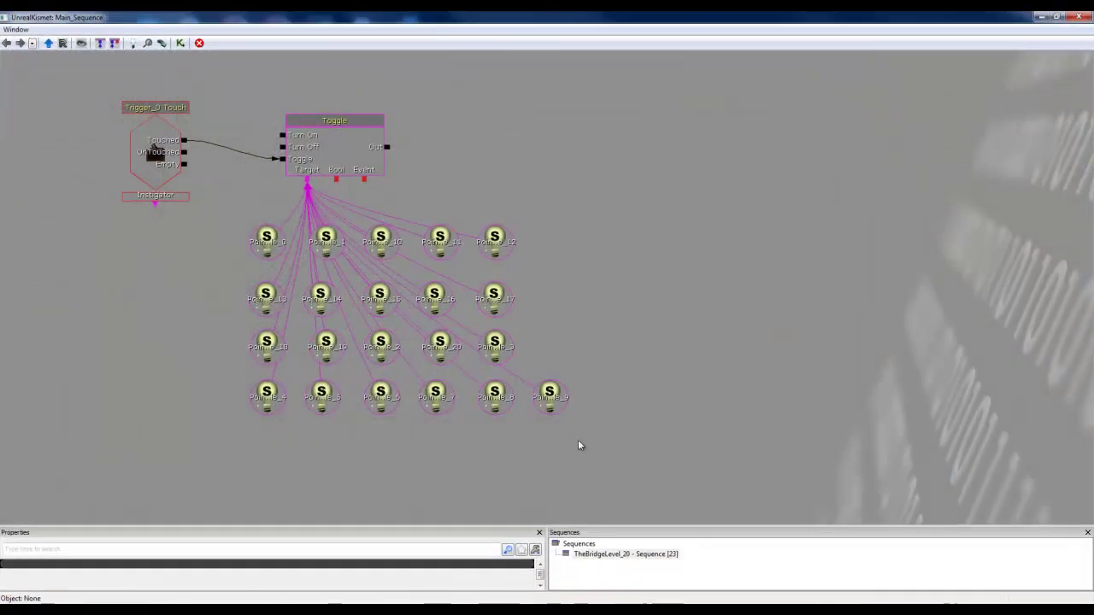
click(551, 402)
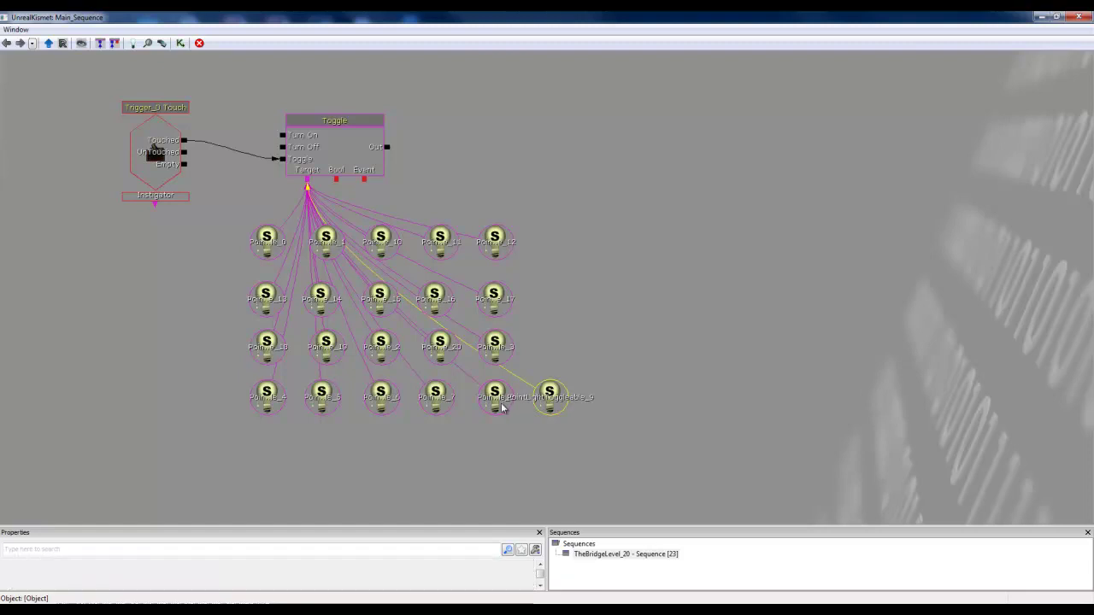
click(493, 400)
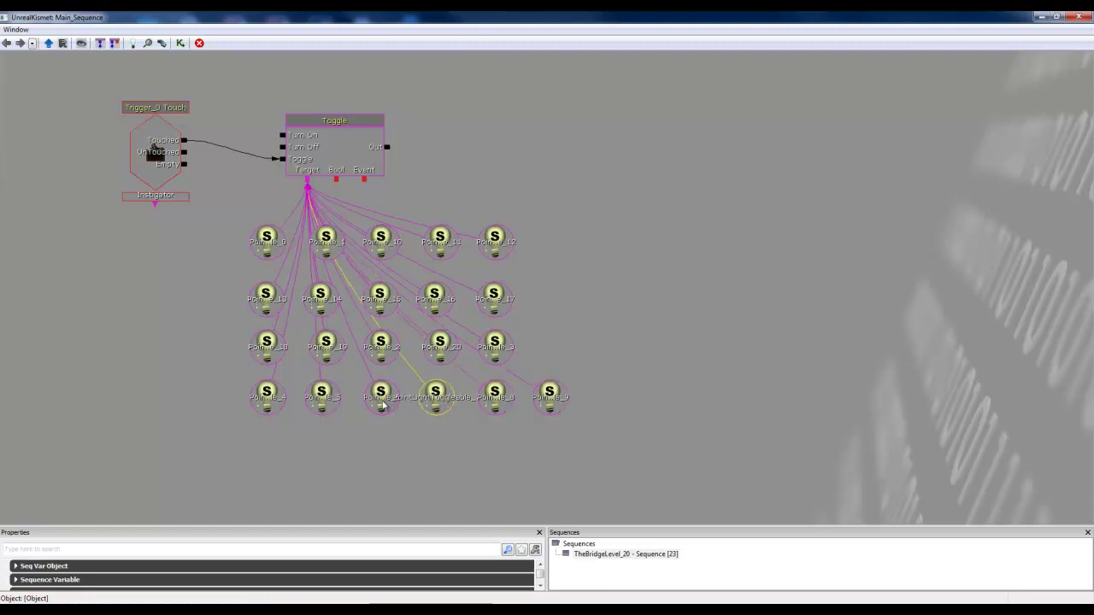
click(381, 400)
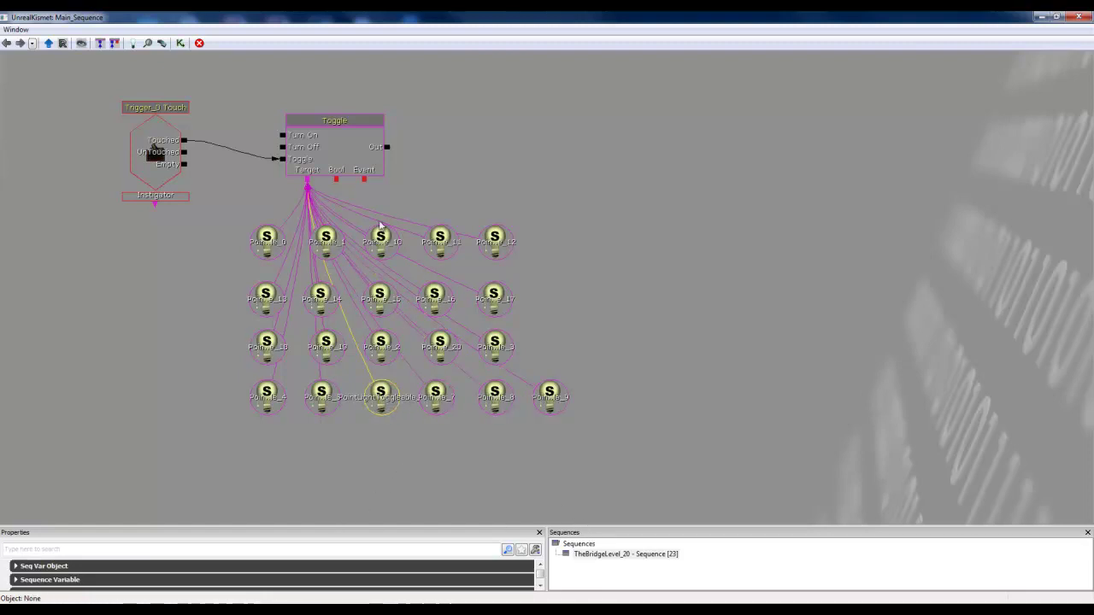
drag(531, 290, 594, 324)
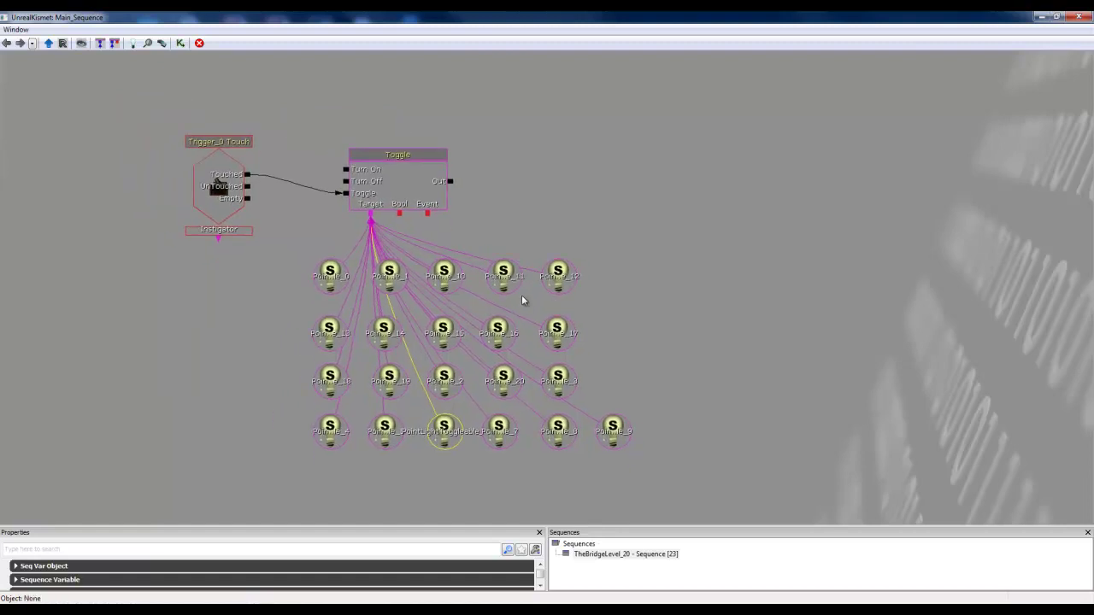
drag(480, 312, 475, 296)
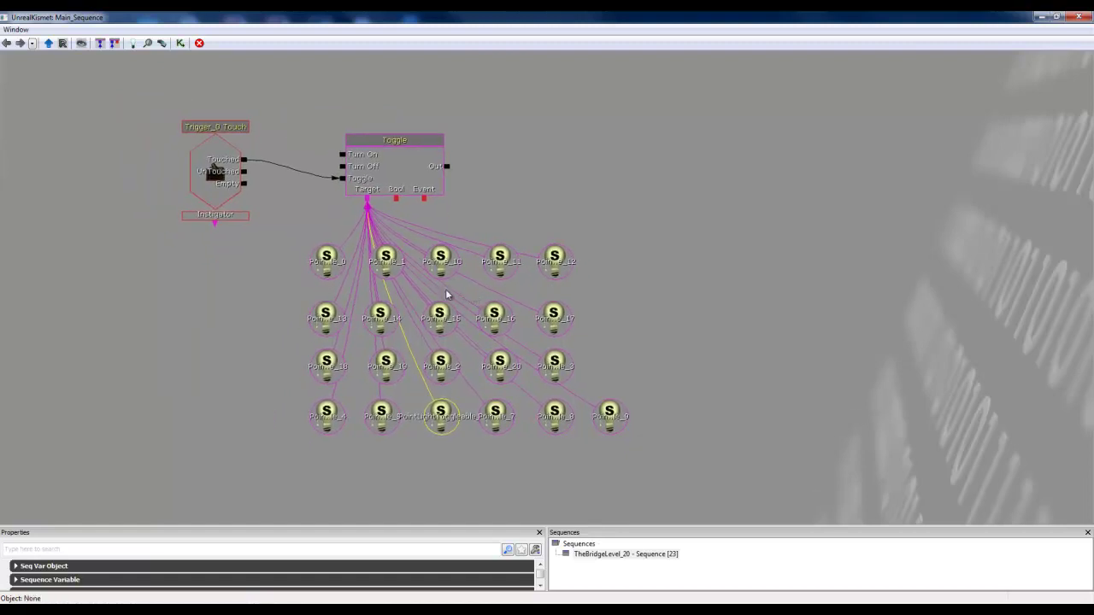
drag(272, 271, 270, 279)
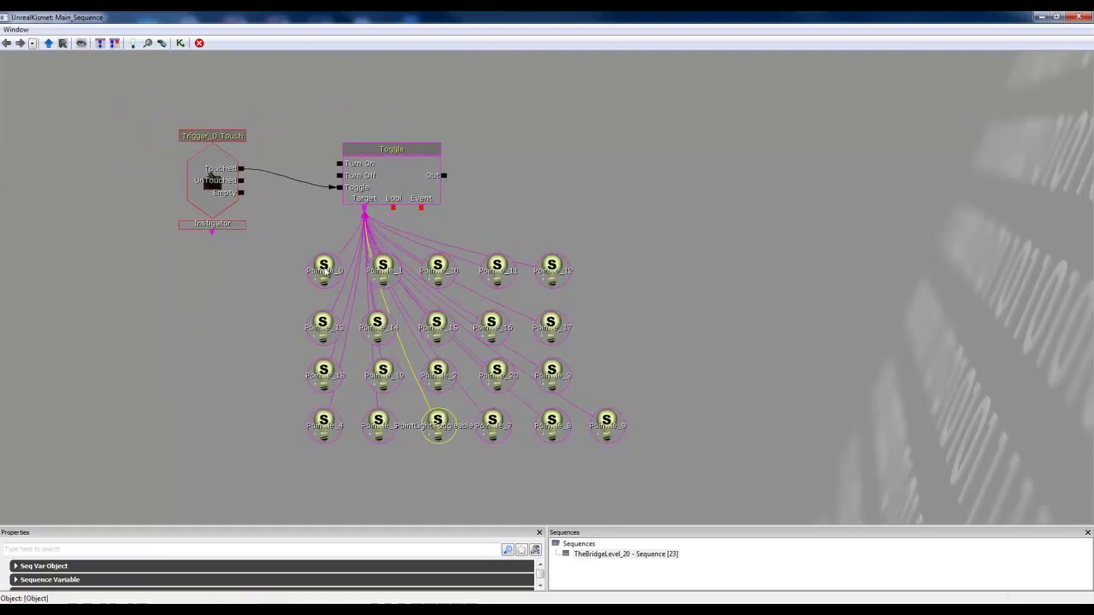
click(386, 276)
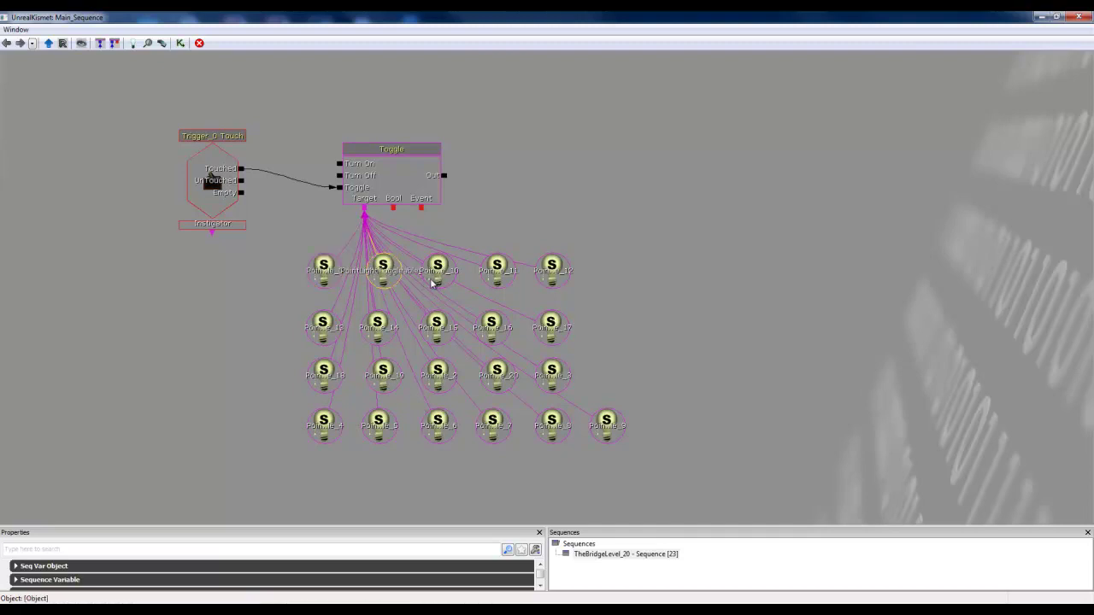
click(499, 280)
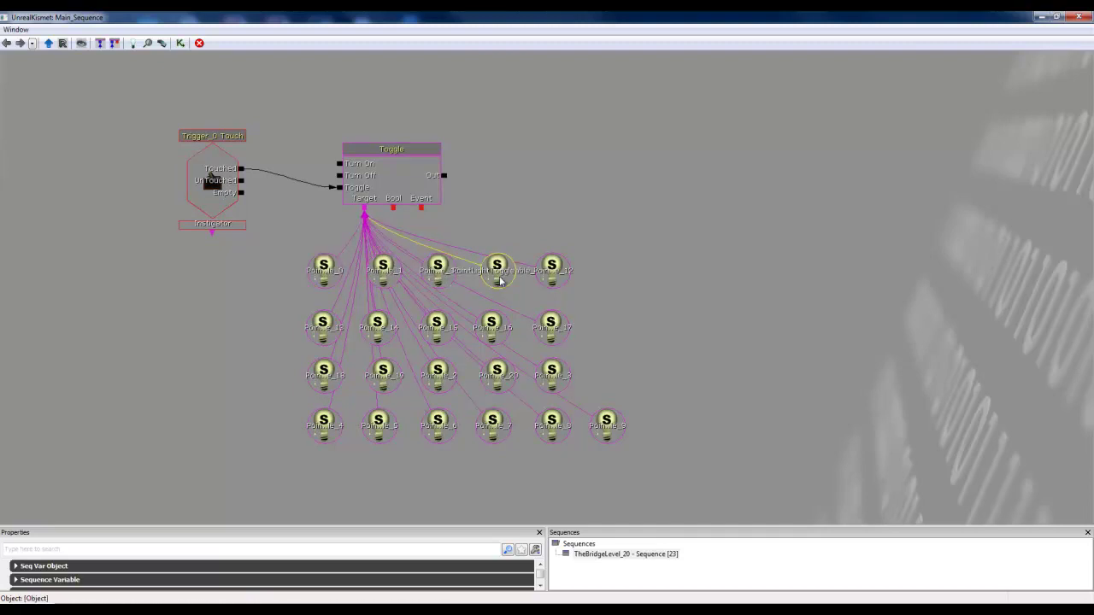
click(559, 275)
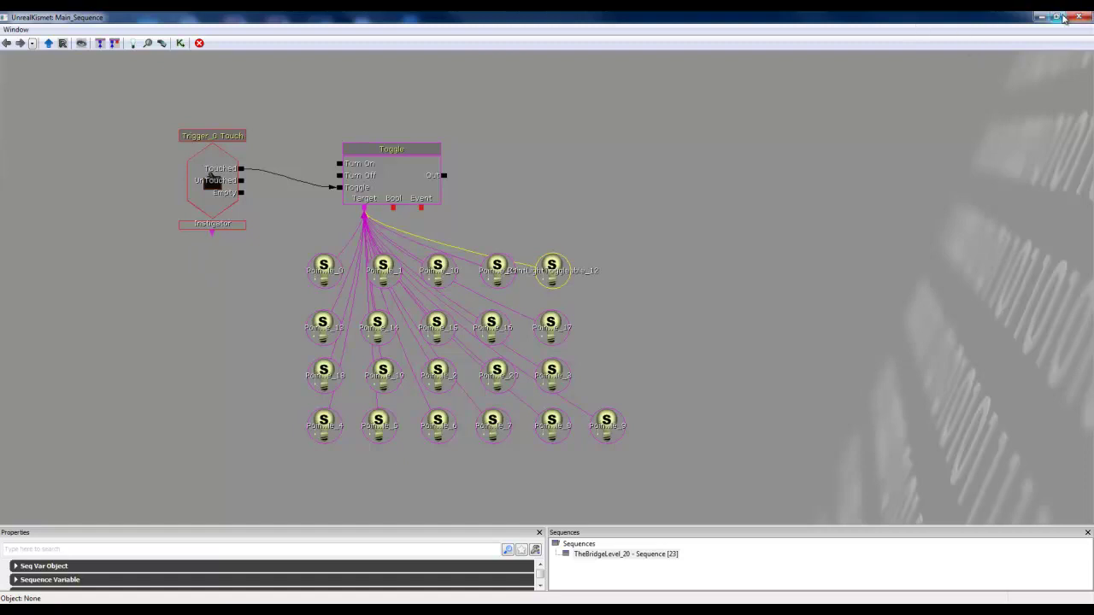
Restore the Kismet window to a smaller size, move it off the light properties and locate PointLightToggleable_0 in the level.
click(1057, 17)
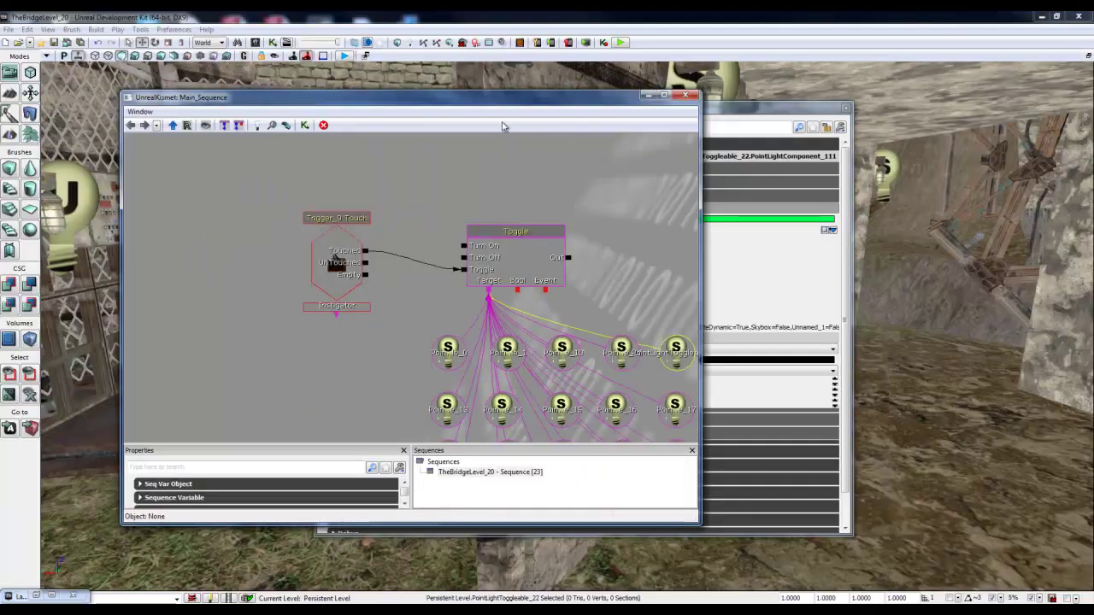
drag(508, 95, 835, 126)
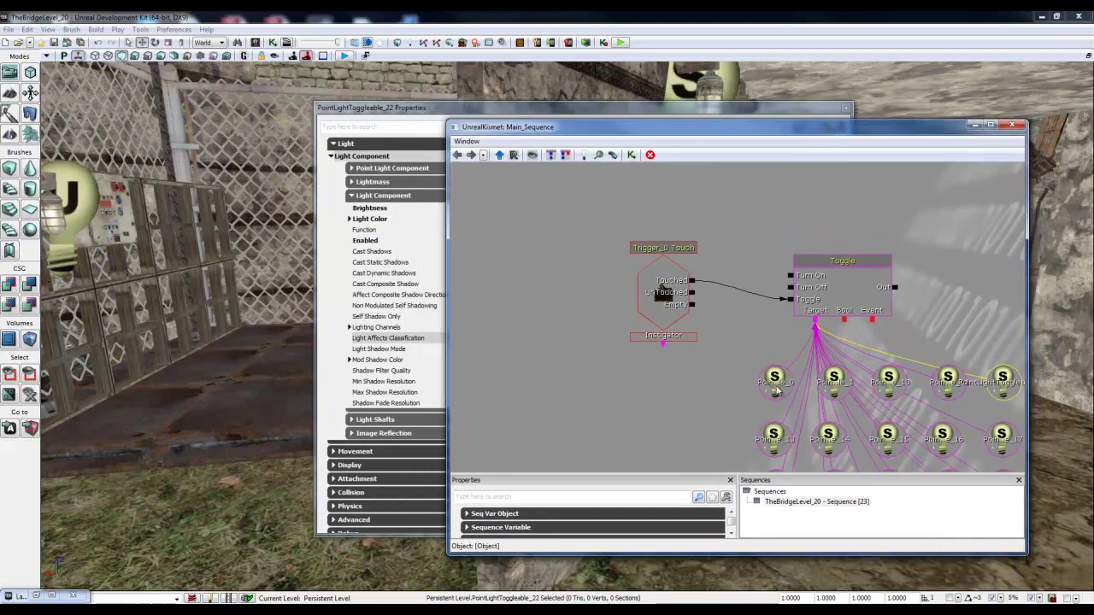
click(775, 383)
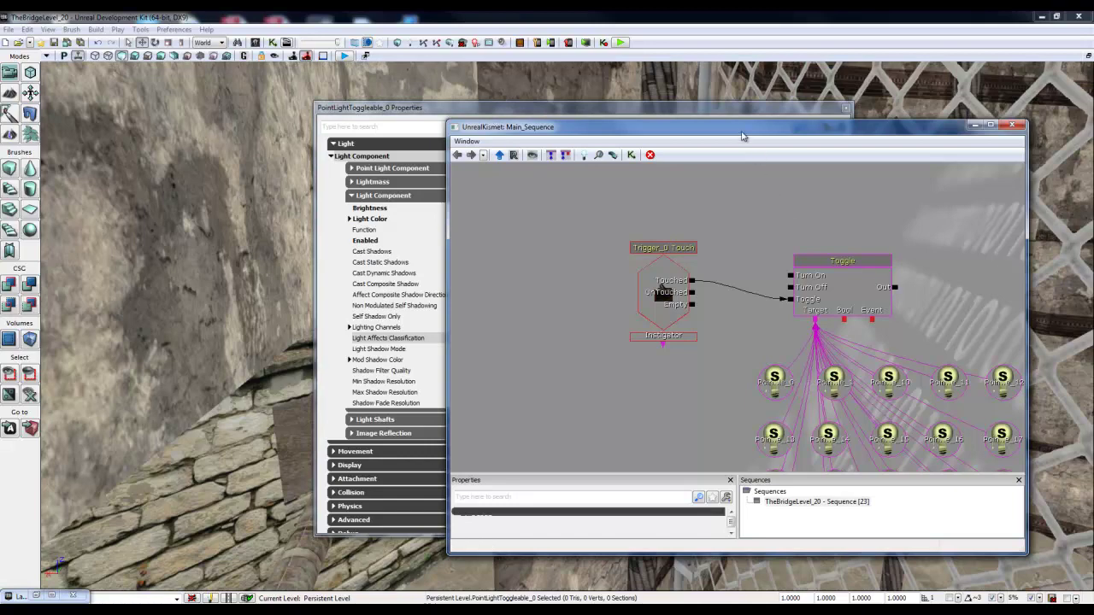
drag(741, 130, 796, 165)
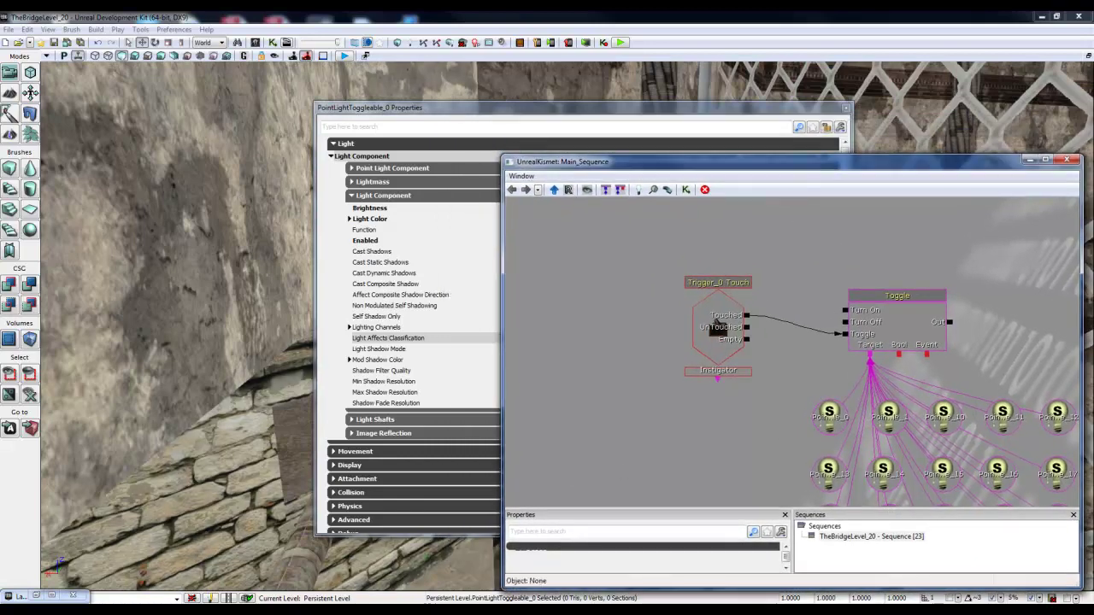
Go through the Kismet variables for PointLightToggleable_1, 10, 11, 12 and 13, locating each light in the level.
click(893, 415)
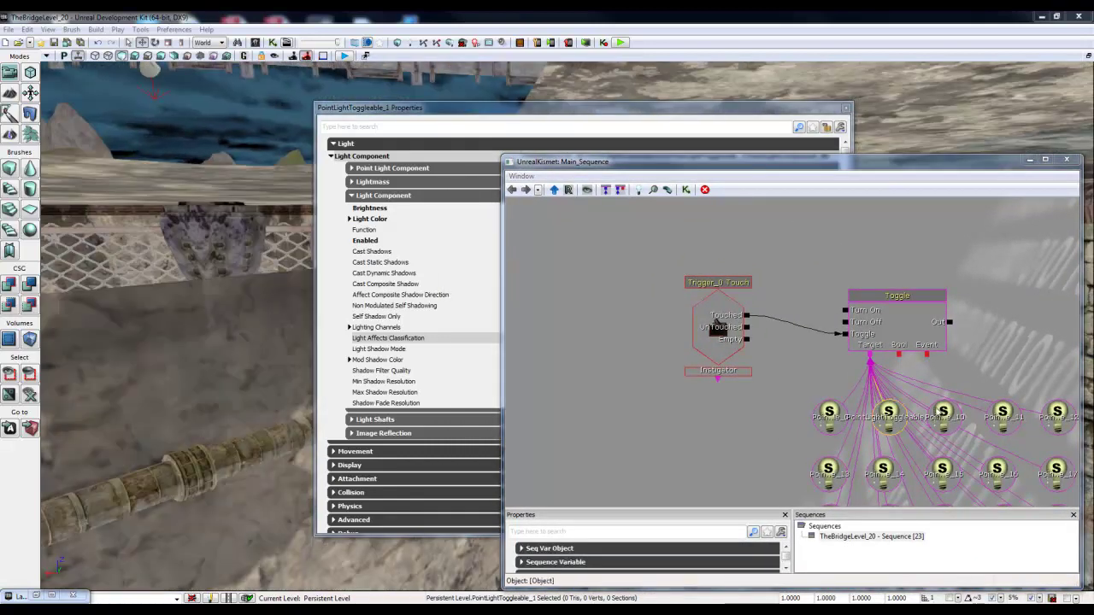
click(943, 414)
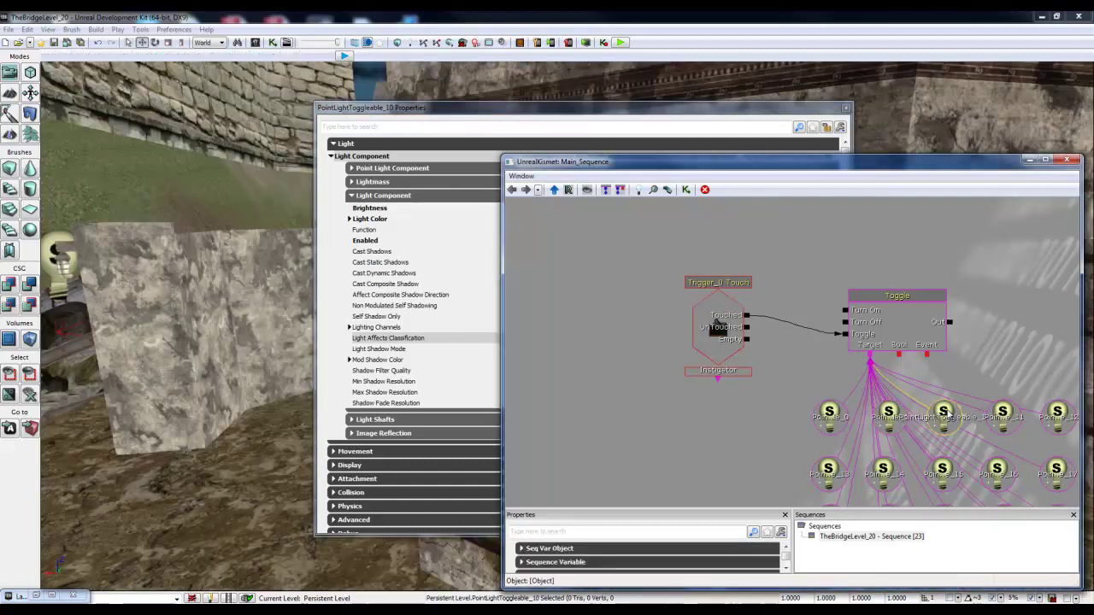
click(1001, 414)
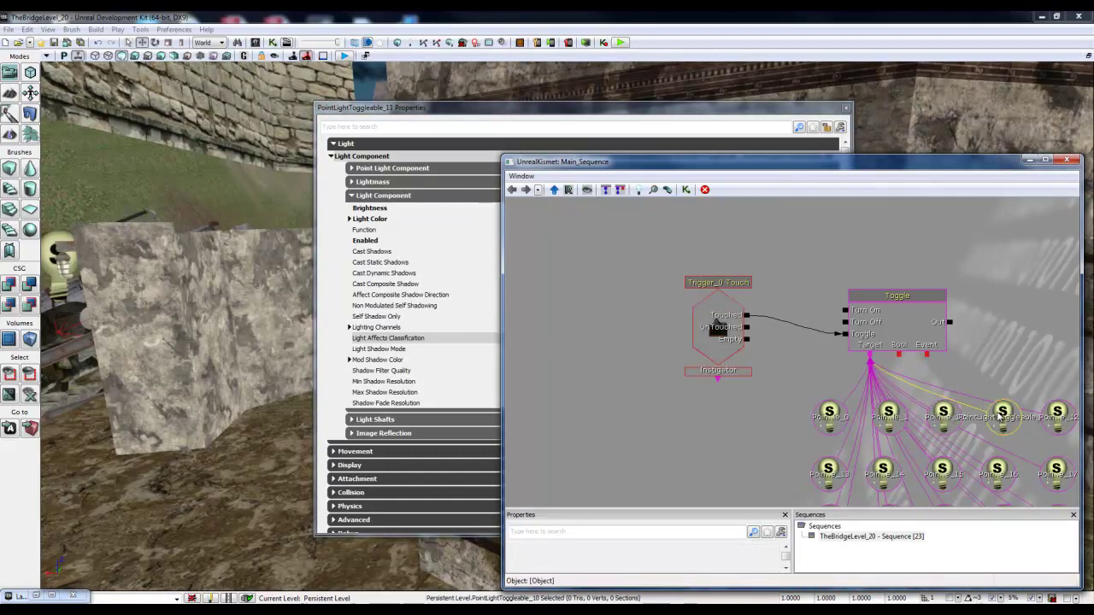
double_click(1002, 414)
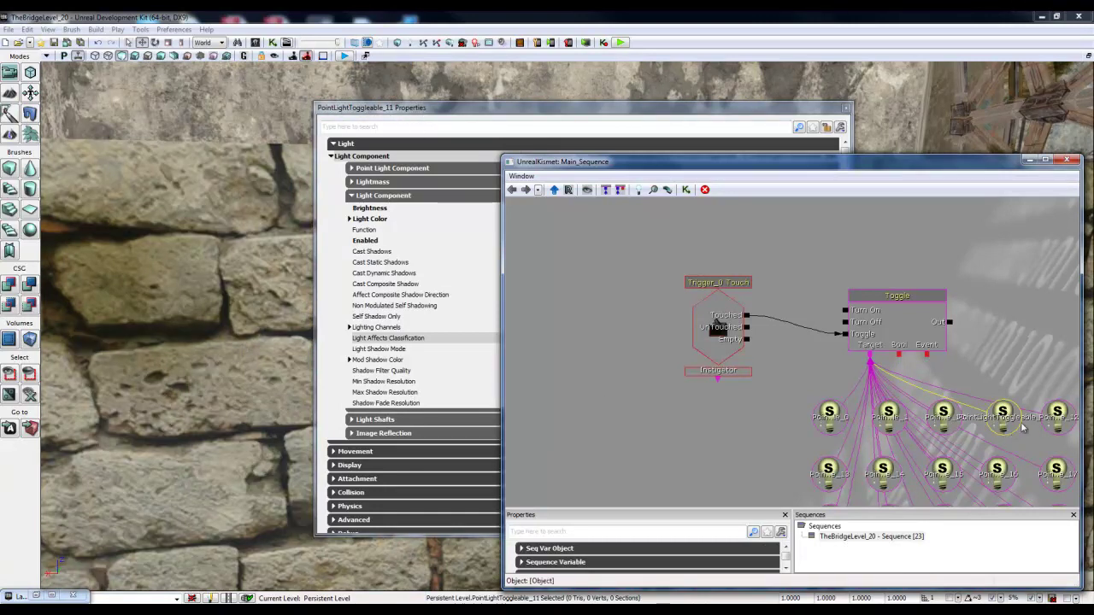
double_click(1057, 417)
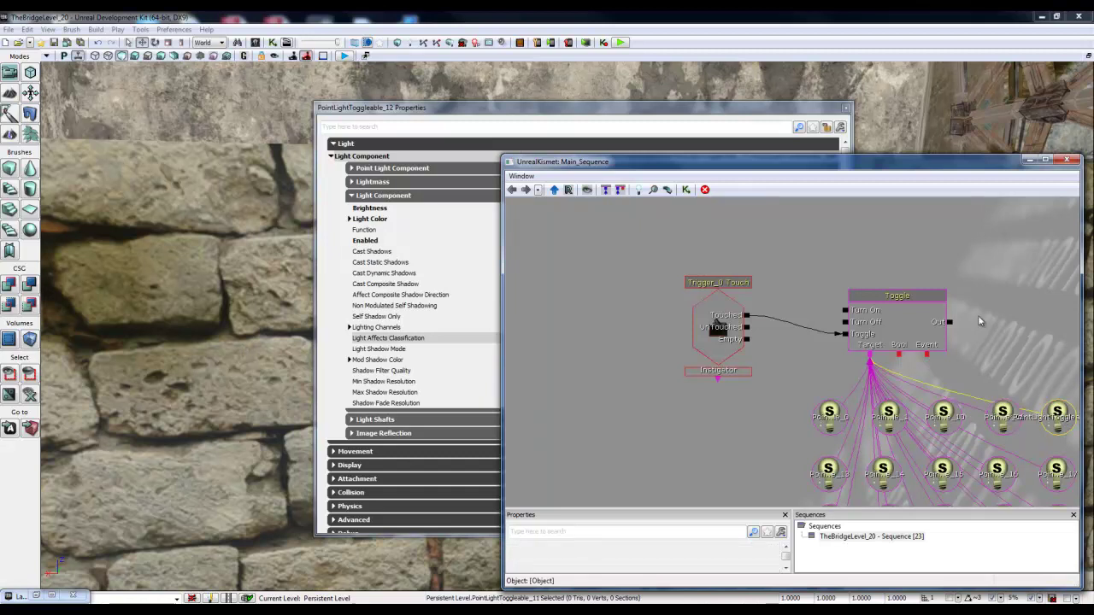
click(836, 480)
double_click(836, 480)
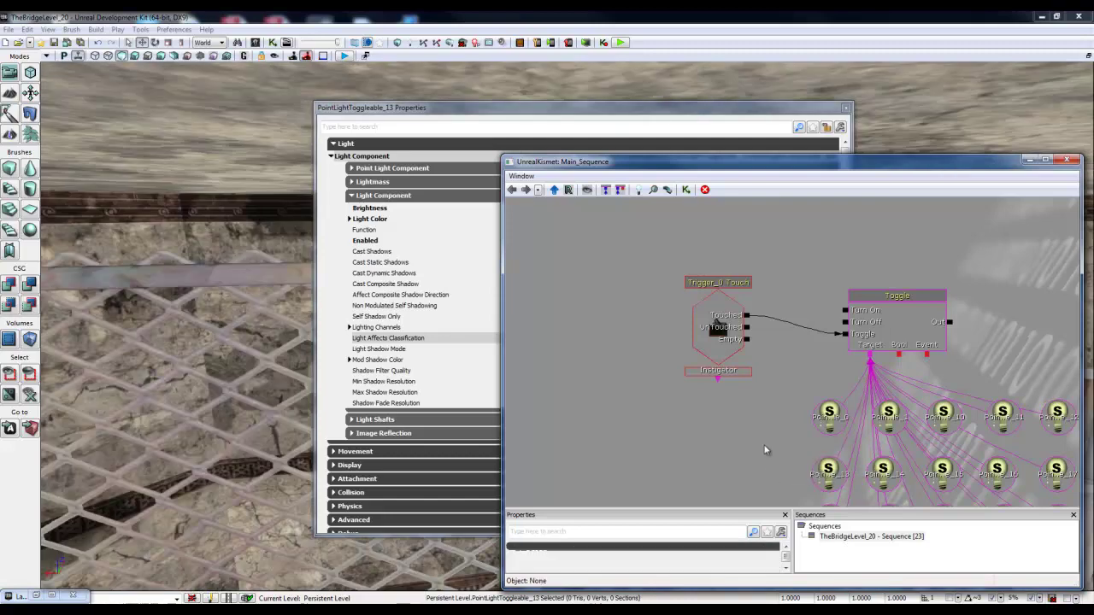
Go through the Kismet variables for PointLightToggleable_14 to PointLightToggleable_19, locating each light in the level.
drag(763, 446, 697, 363)
click(796, 376)
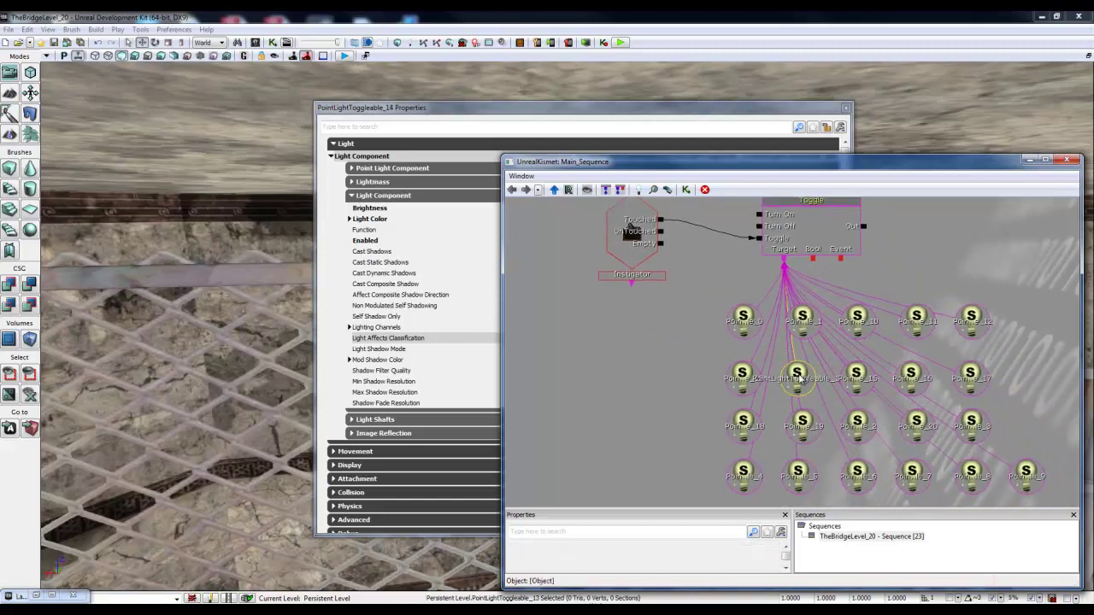
double_click(796, 376)
click(863, 376)
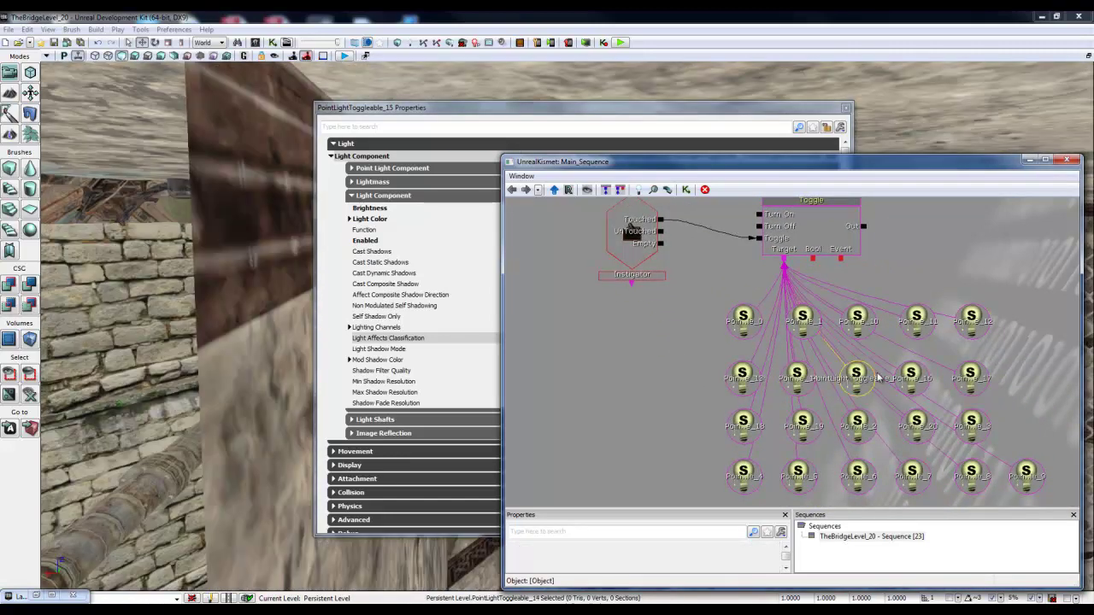
double_click(891, 377)
click(903, 380)
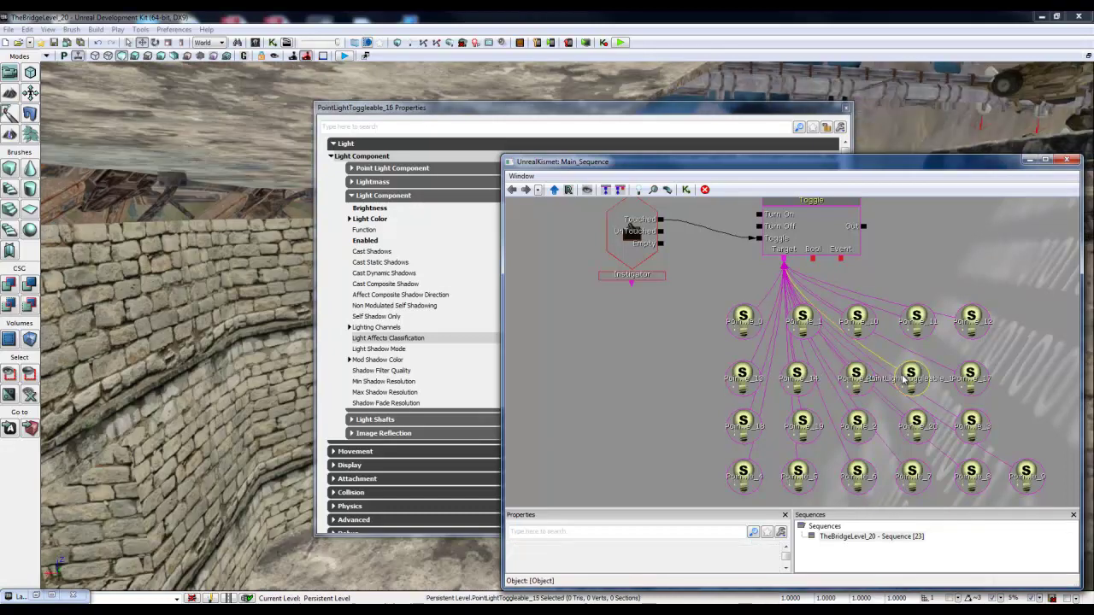
double_click(939, 383)
double_click(968, 378)
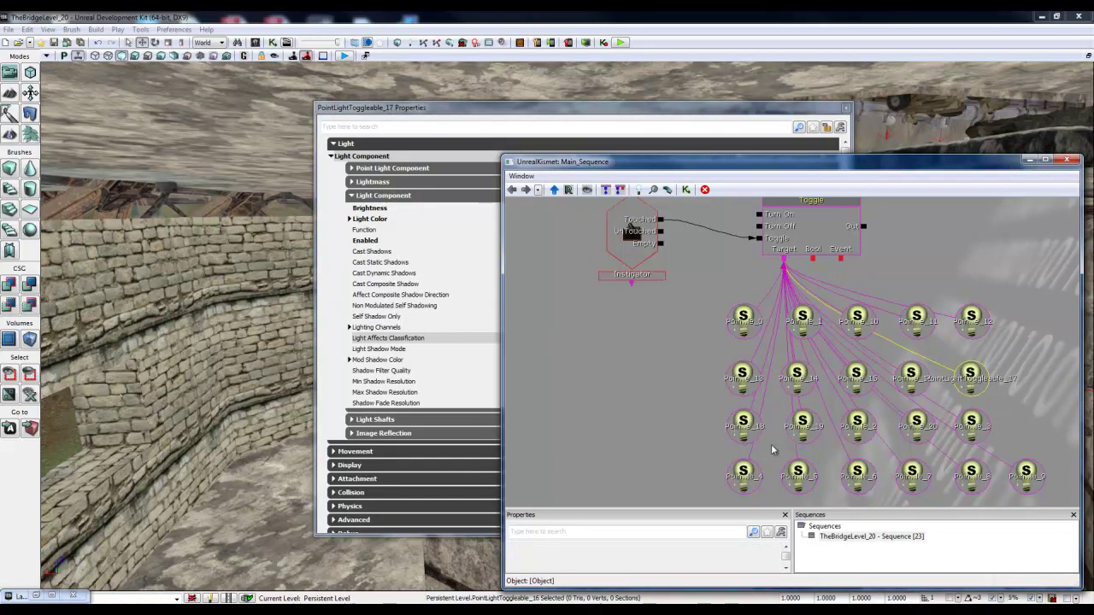
click(749, 436)
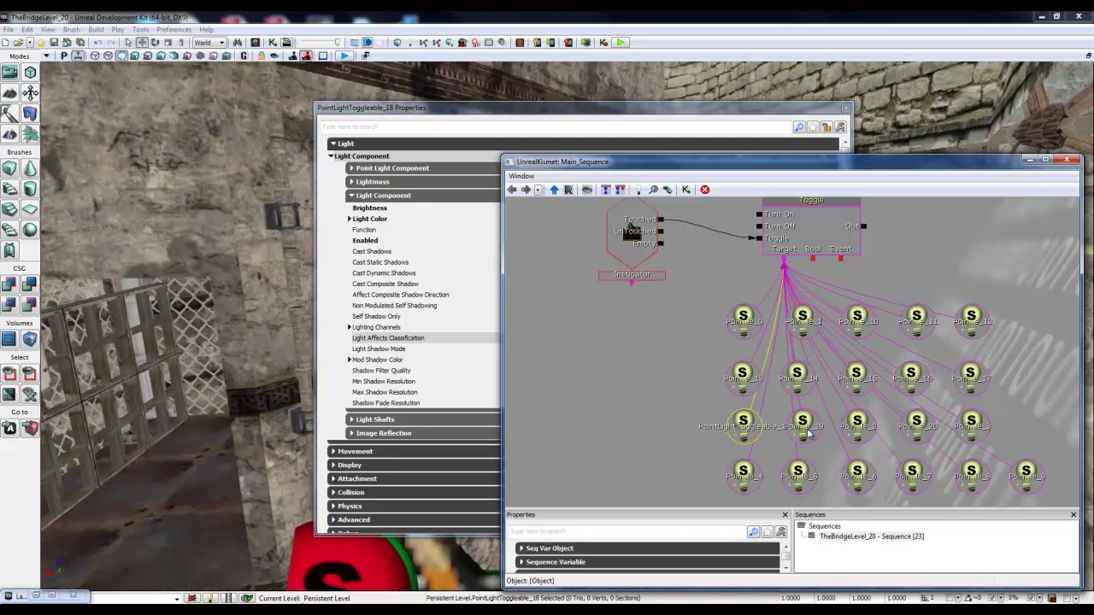
click(807, 433)
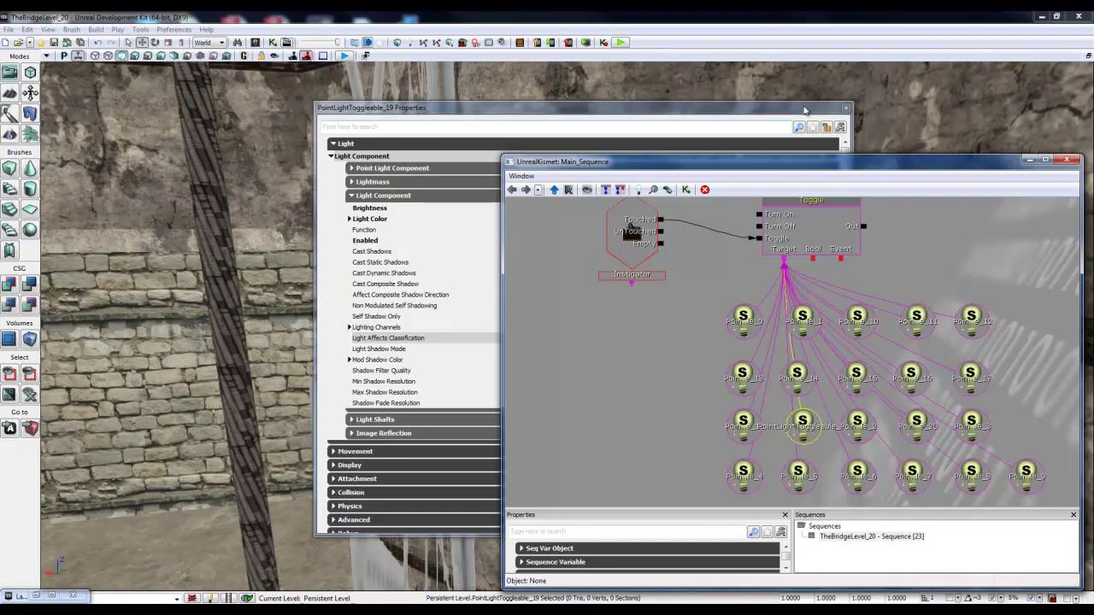
Move the light properties window clear of Kismet to examine PointLightToggleable_19's Enabled setting, and bring Kismet back to the front.
drag(779, 108, 672, 39)
right_drag(440, 512, 483, 438)
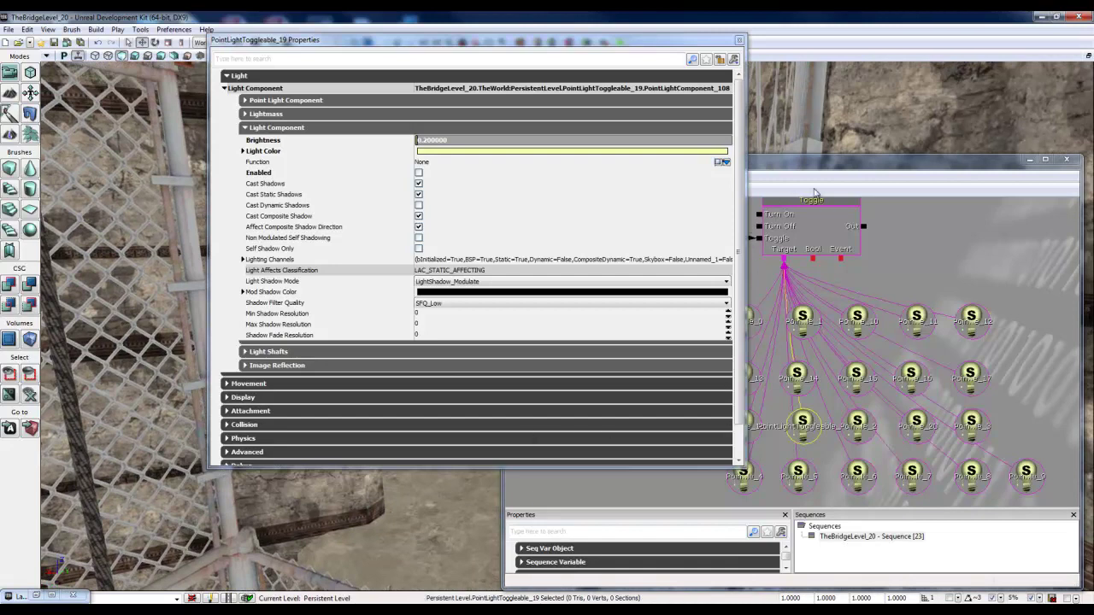
click(848, 170)
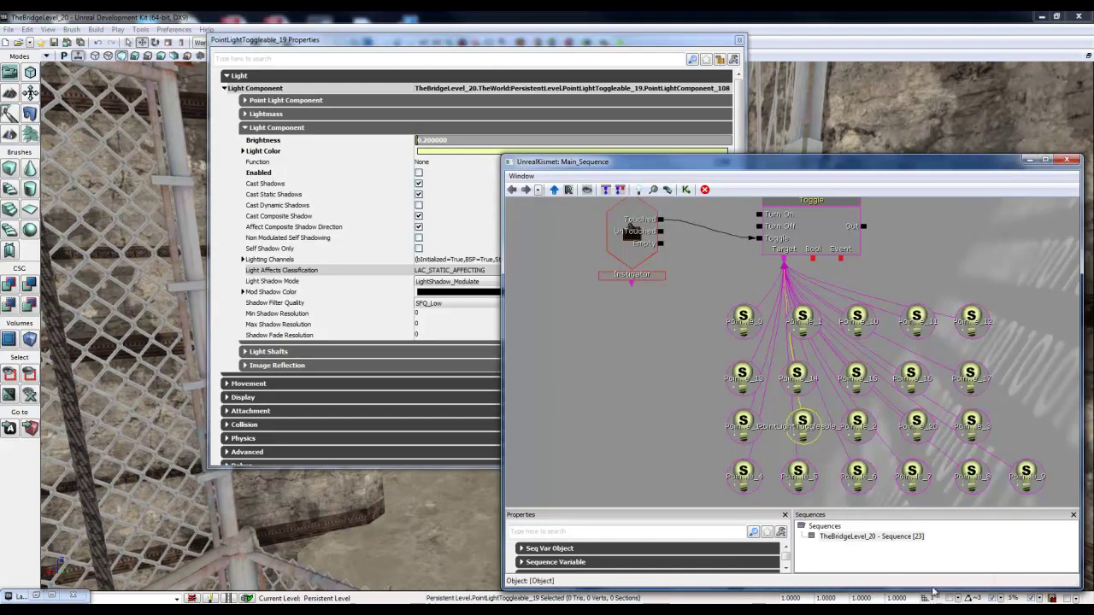
Go through the Kismet variables for PointLightToggleable_2, 20 and 3 to 9, examining each light's Enabled setting.
click(867, 436)
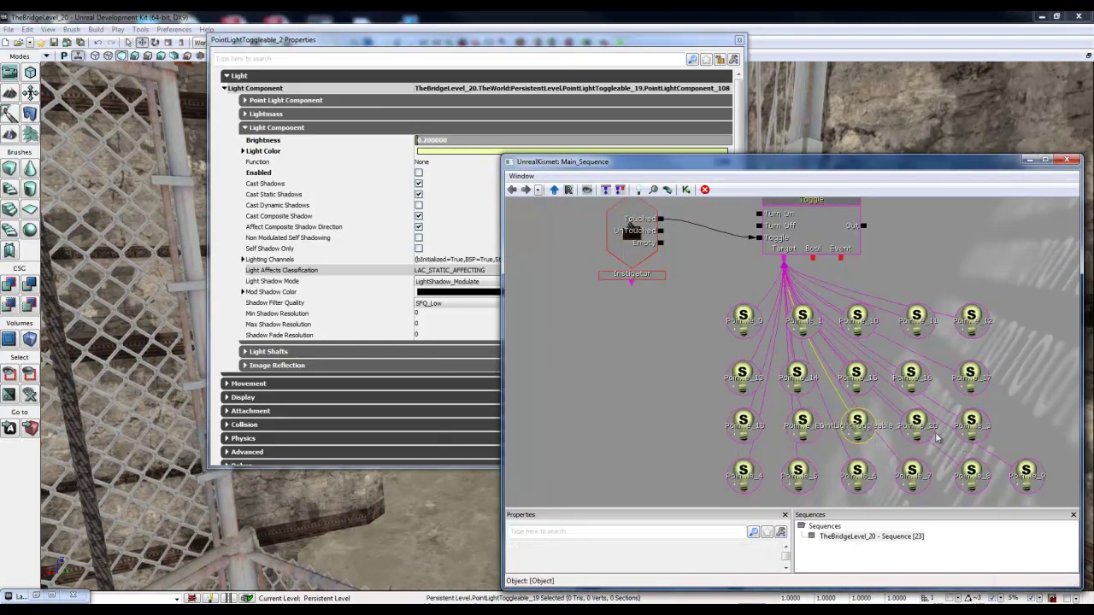
click(921, 429)
click(981, 431)
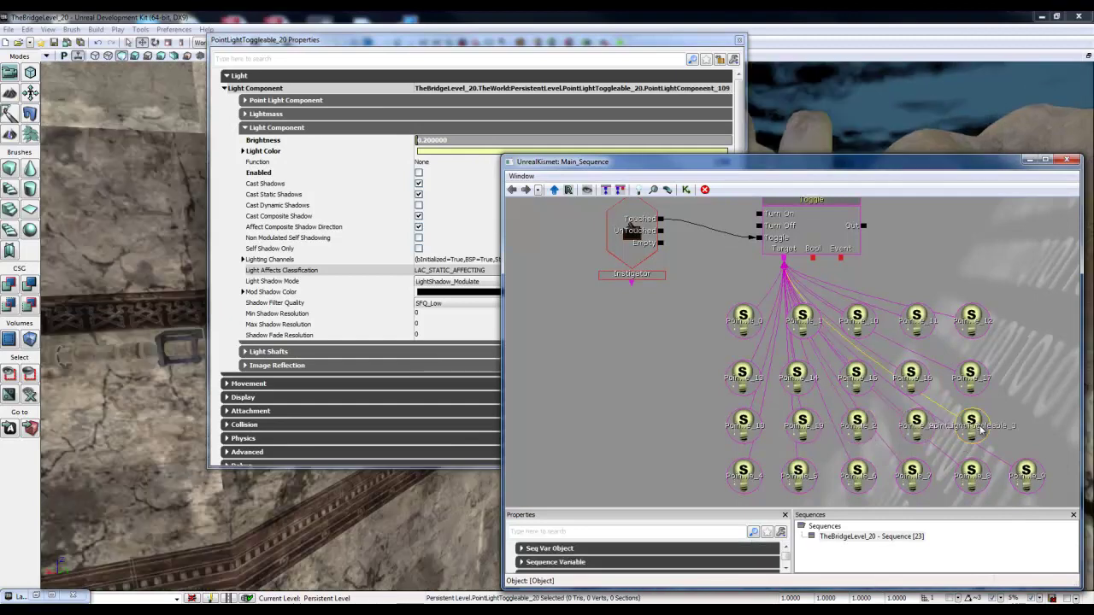
click(750, 478)
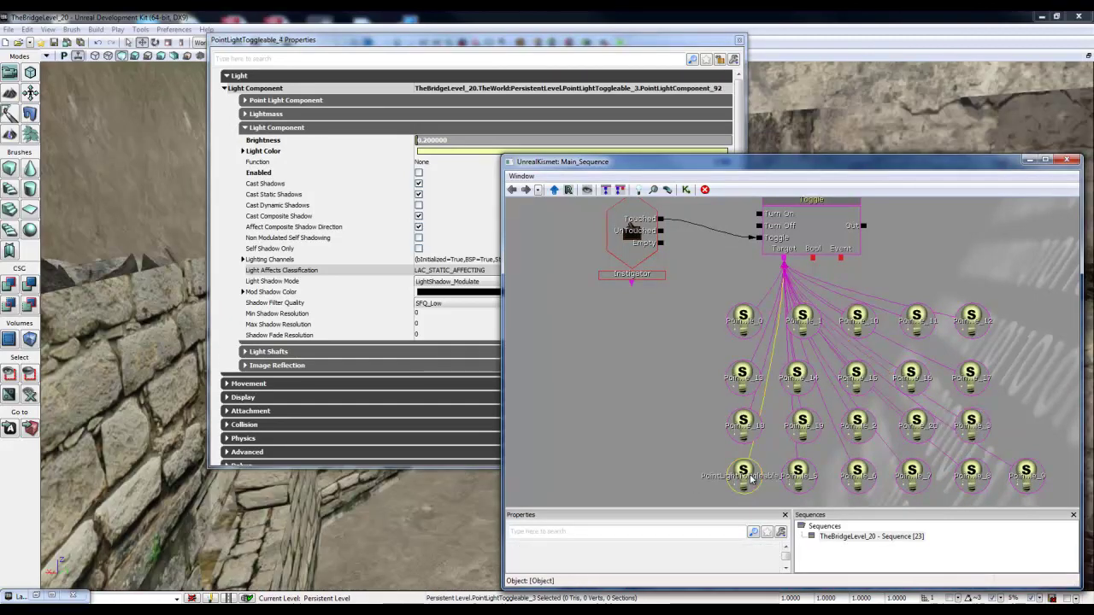
click(812, 481)
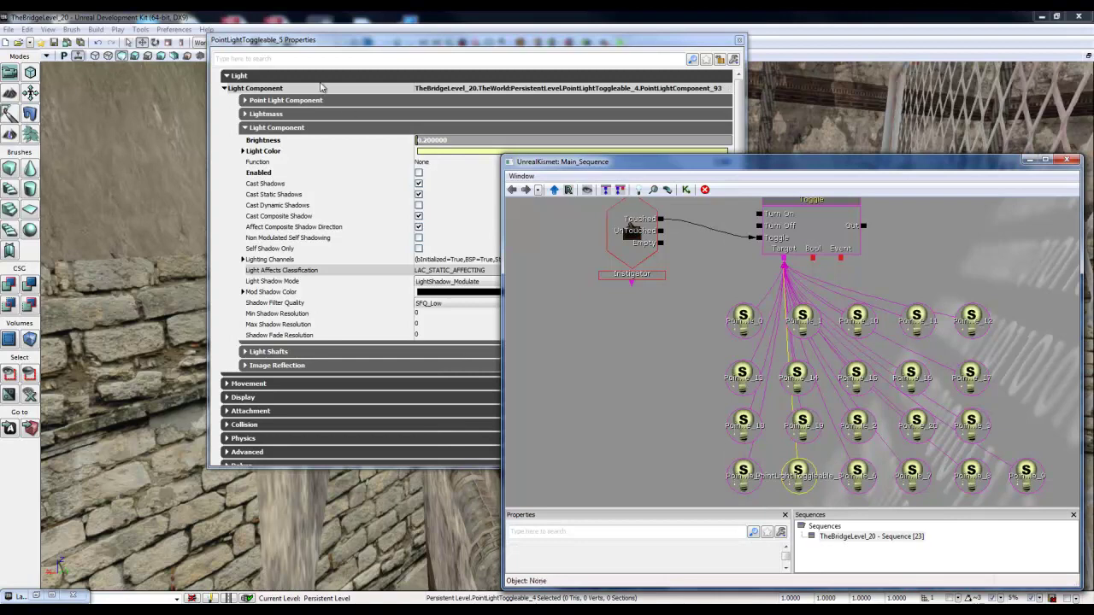
click(871, 488)
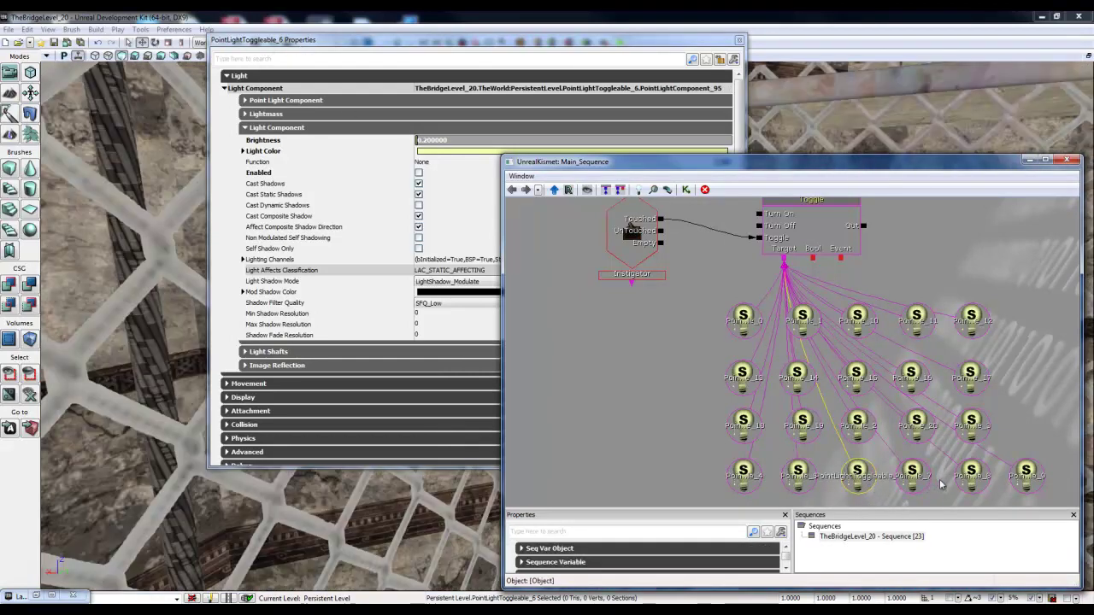
click(920, 485)
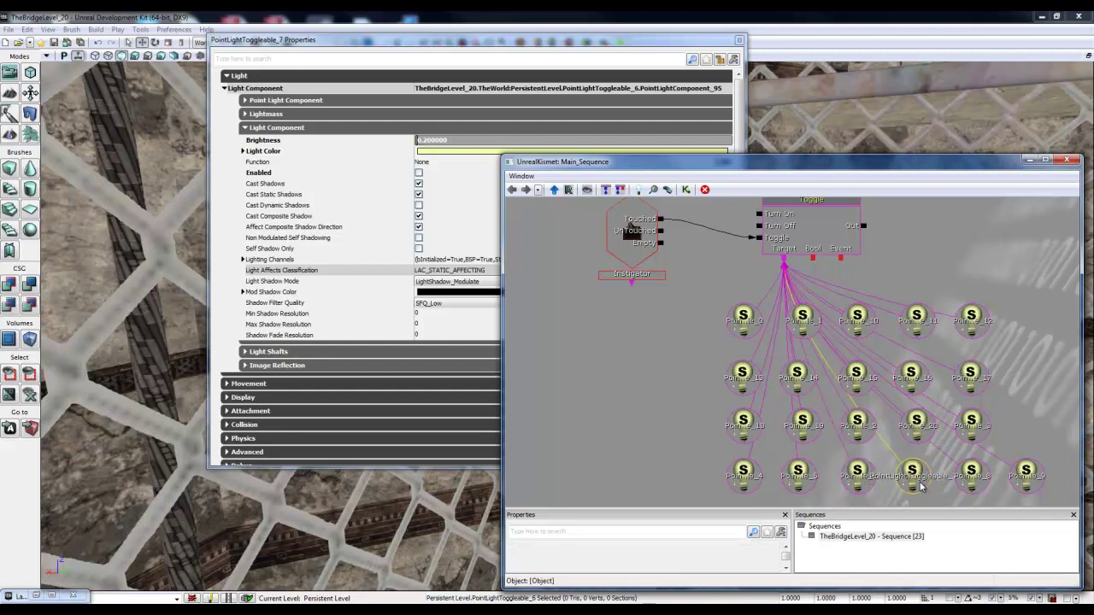
click(974, 481)
click(1025, 475)
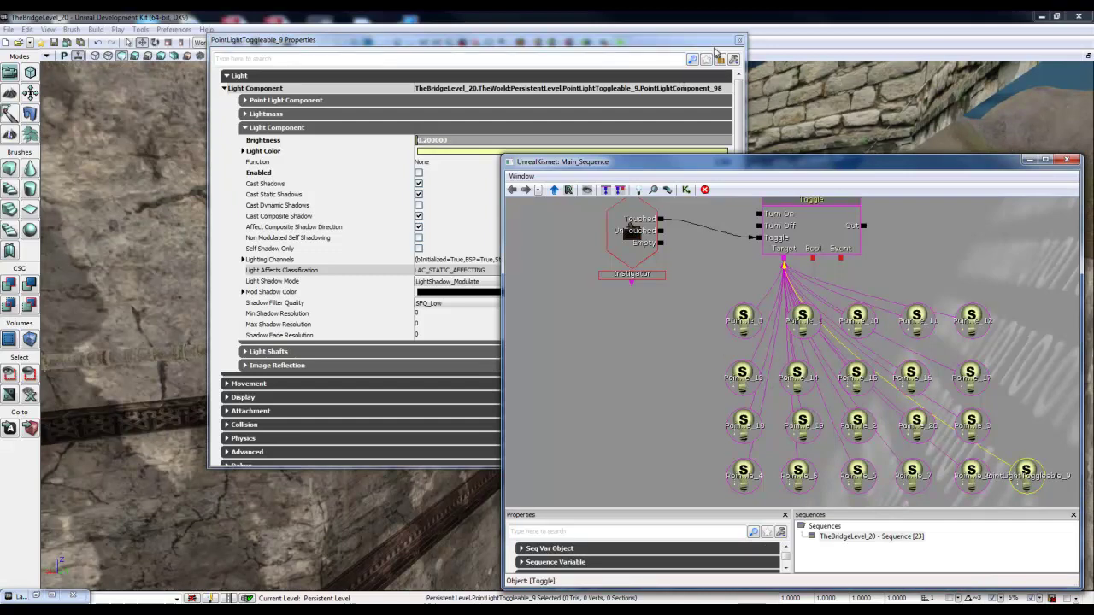
Close the light properties, move Kismet clear of the level view, and select both the red and green indicator lights beside the trigger.
click(740, 42)
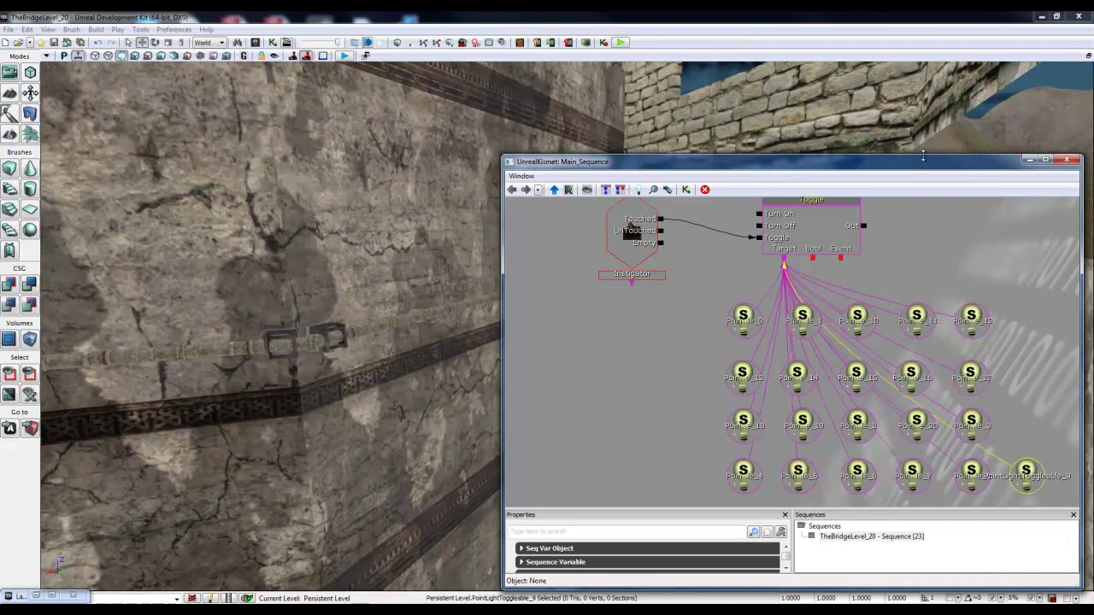
drag(923, 156, 331, 276)
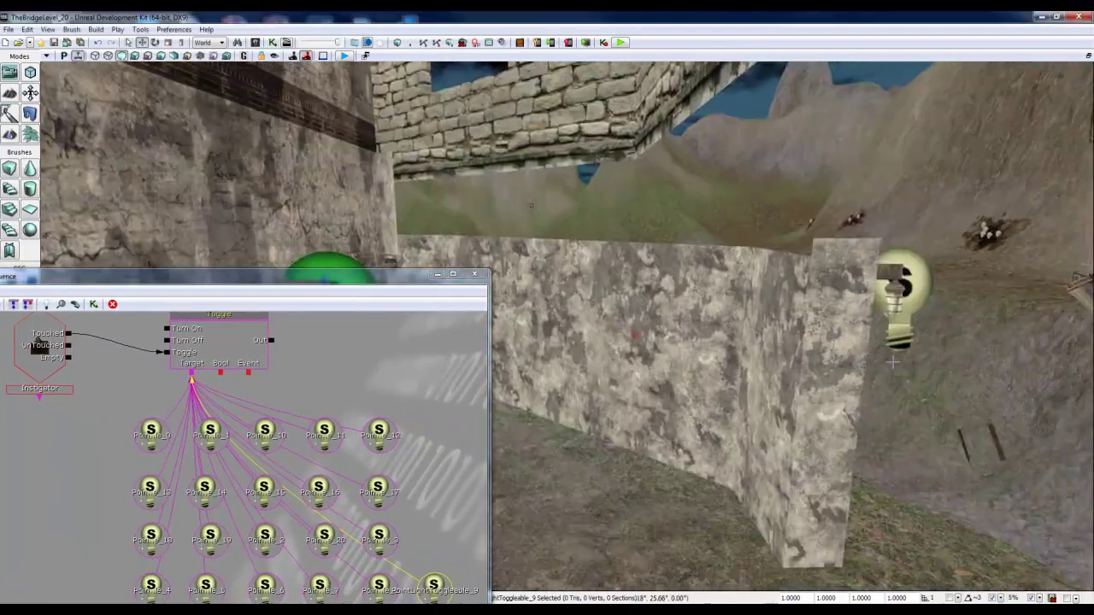
right_drag(893, 363, 358, 335)
click(617, 271)
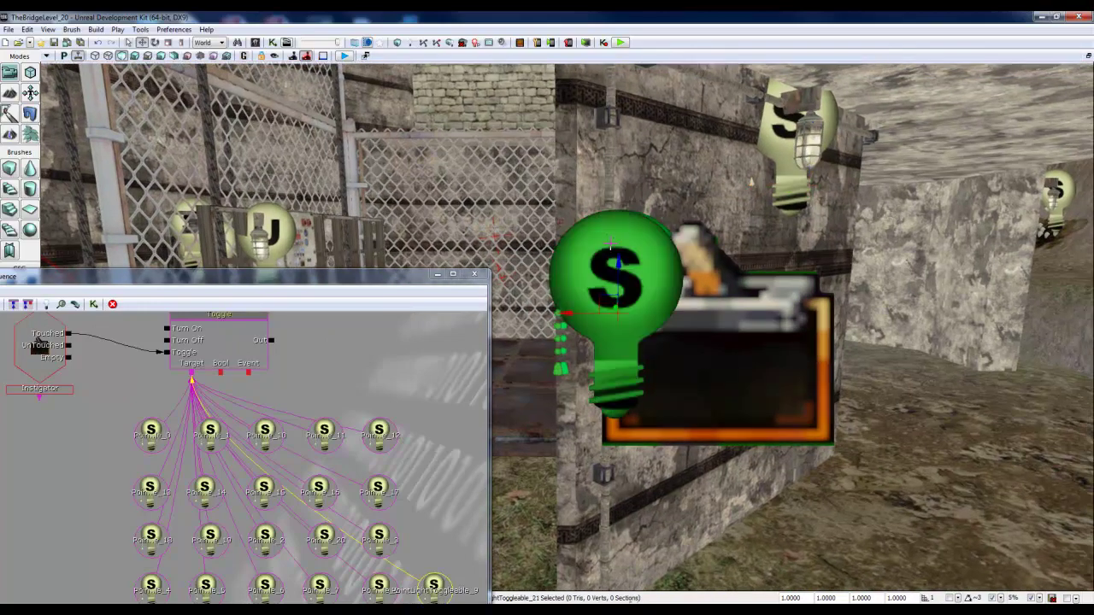
right_drag(617, 272, 790, 343)
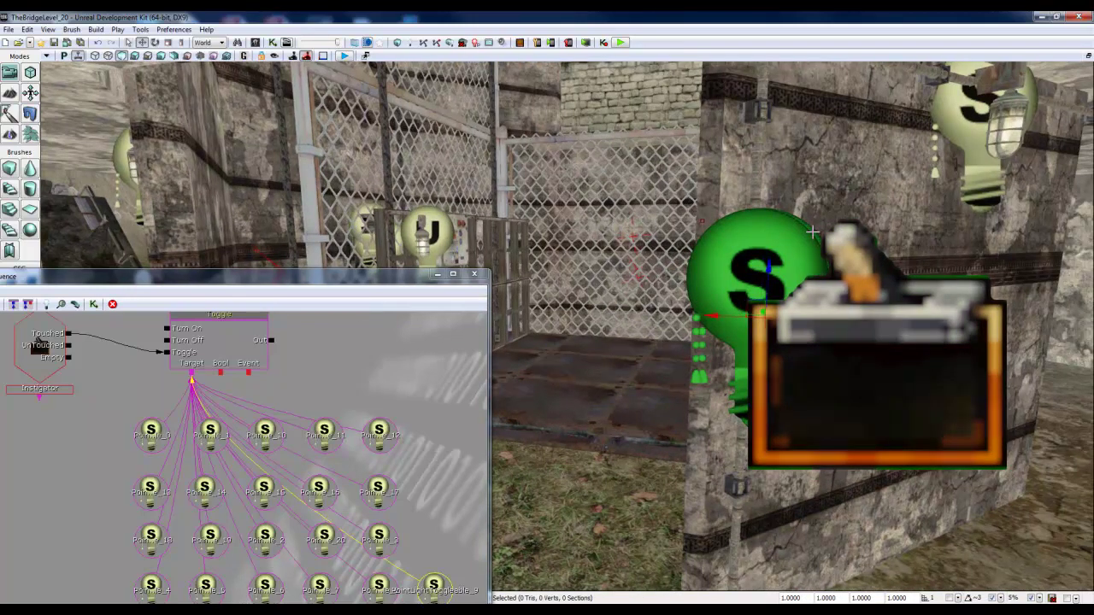
Add Kismet object variables for the selected indicator lights, PointLightToggleable_21 and PointLightToggleable_22, in empty space beside the existing light variables.
drag(380, 277, 480, 154)
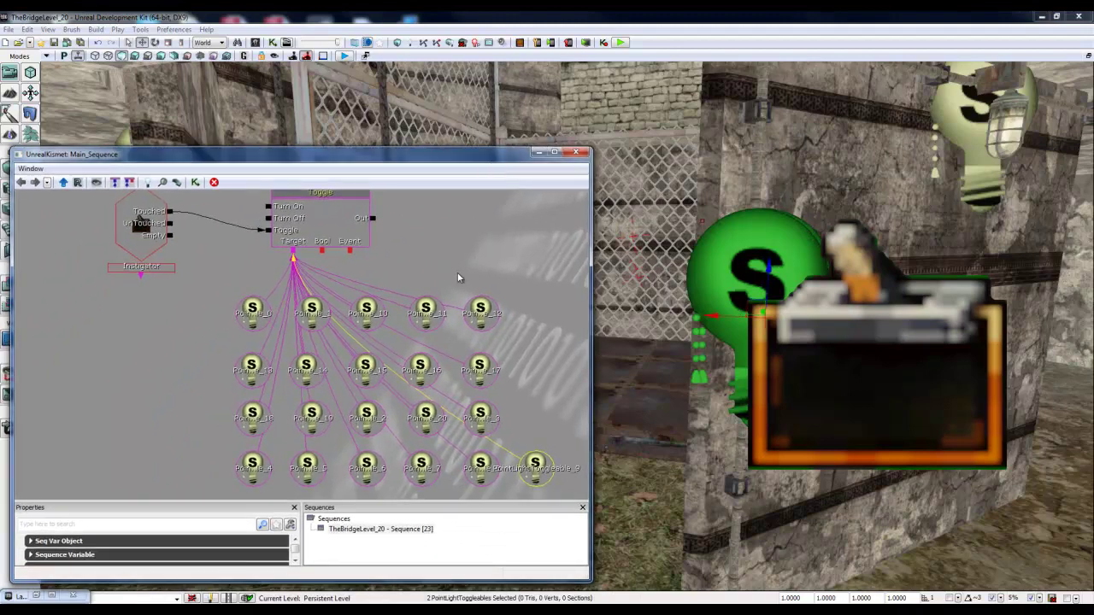
scroll(470, 315, down, 3)
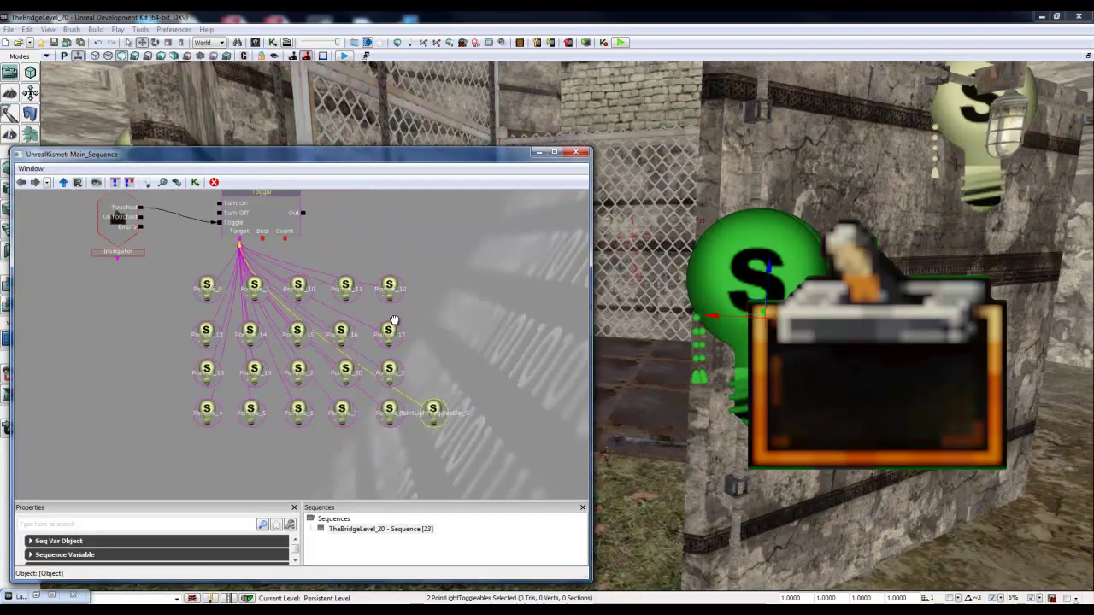
drag(390, 316, 383, 399)
scroll(383, 399, up, 1)
scroll(445, 401, up, 1)
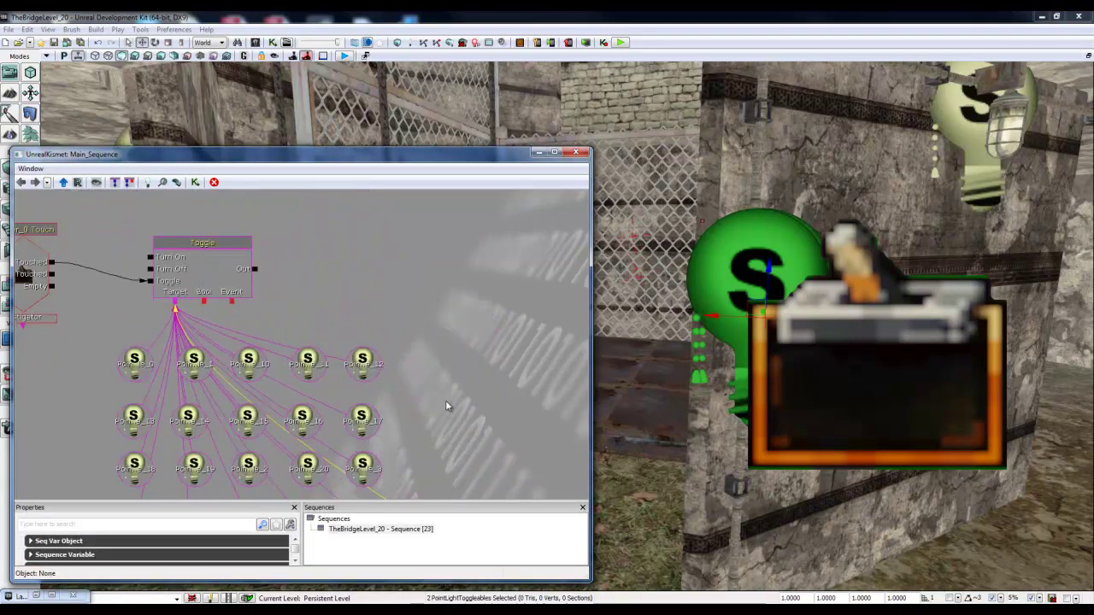
right_click(445, 387)
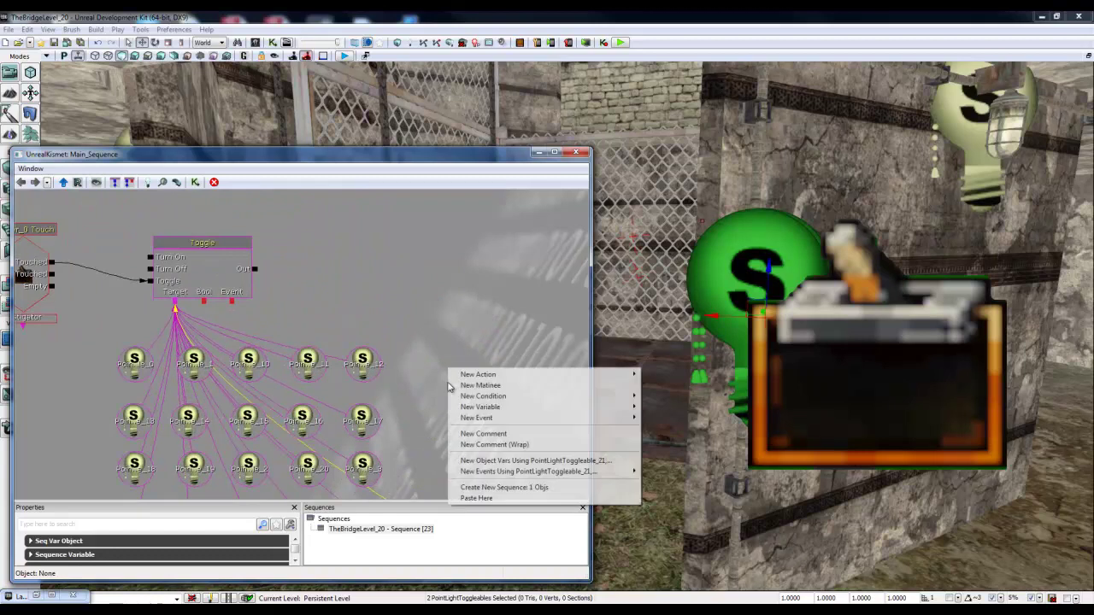
click(491, 461)
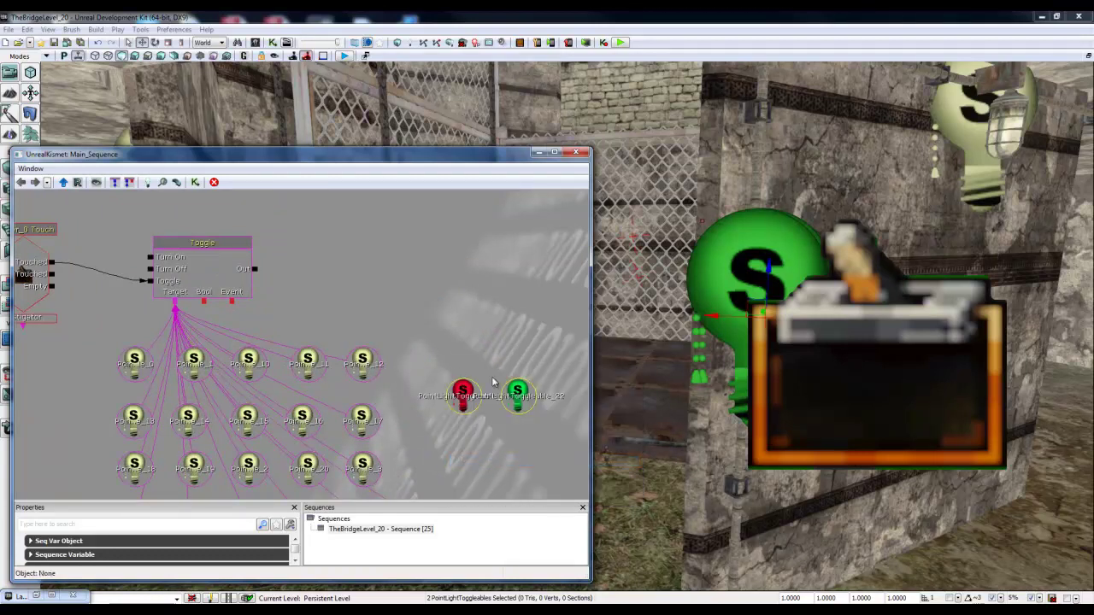
Link the Toggle action's Target to the red and green indicator light variables and close Kismet.
click(486, 437)
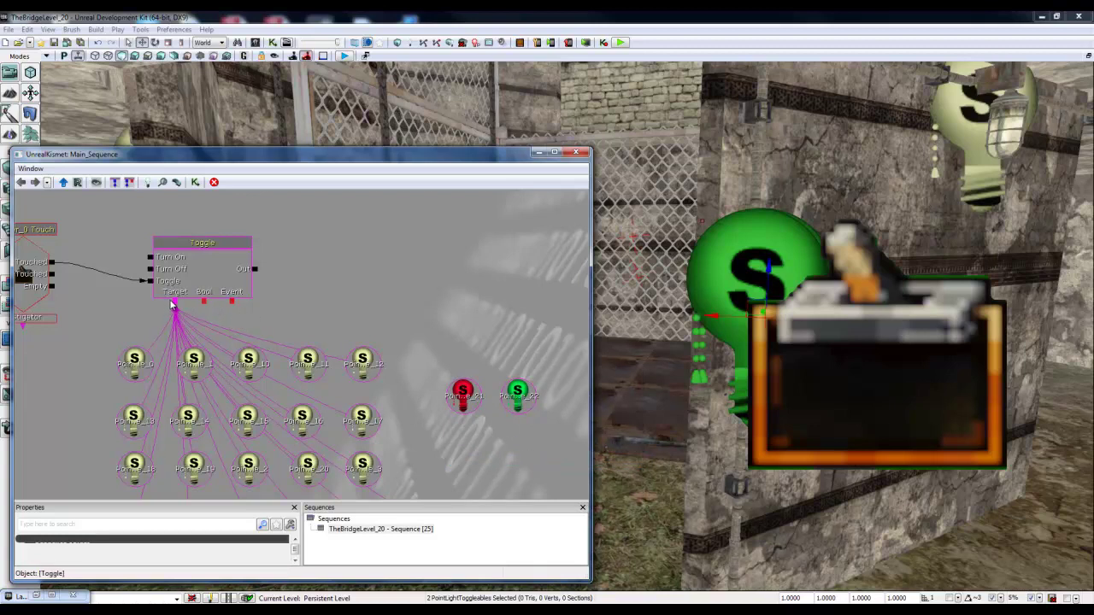
drag(173, 304, 486, 406)
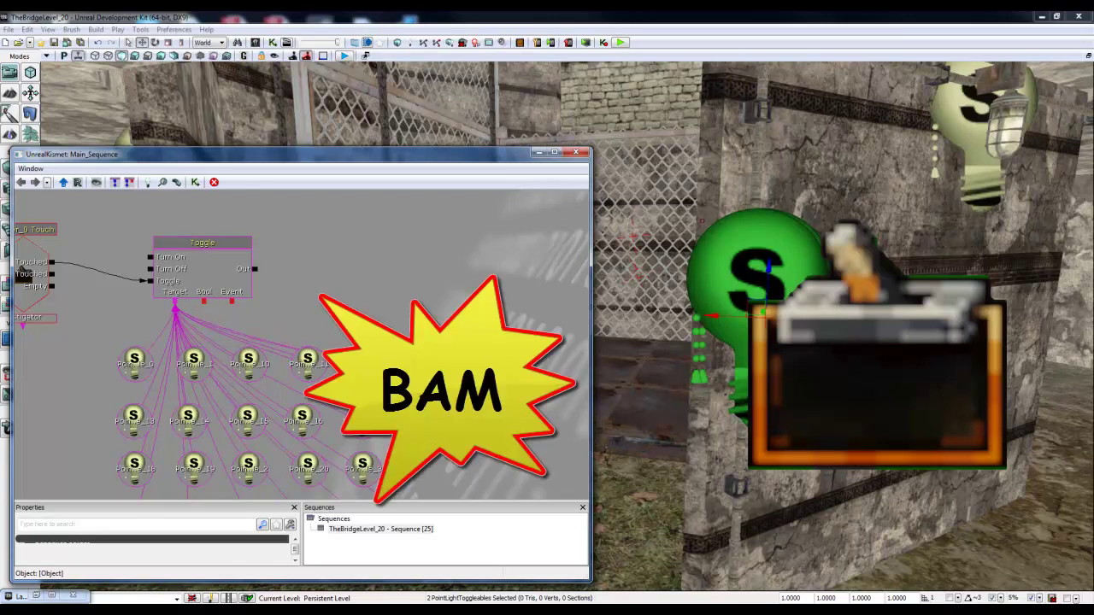
click(576, 153)
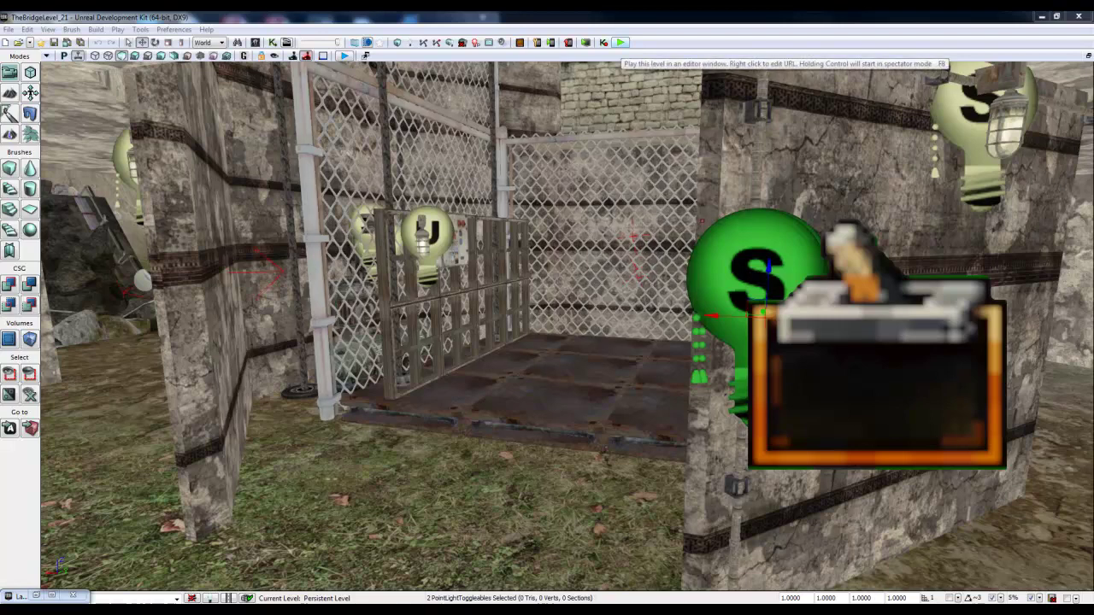
Play-test the level in an editor preview window and in the viewport to check the light switching, ending each session.
click(620, 42)
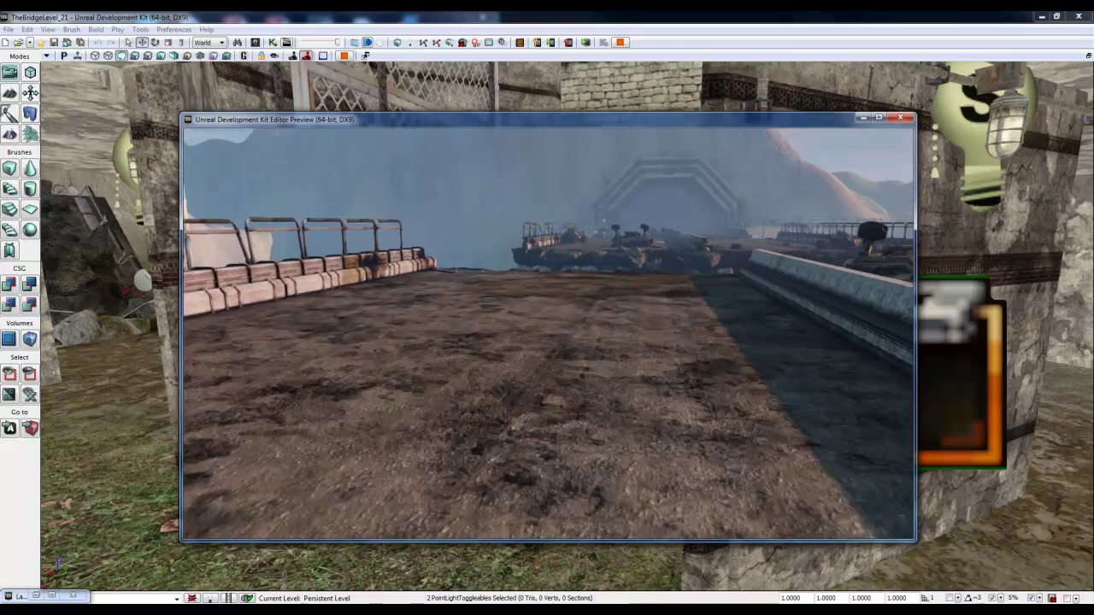
key(w)
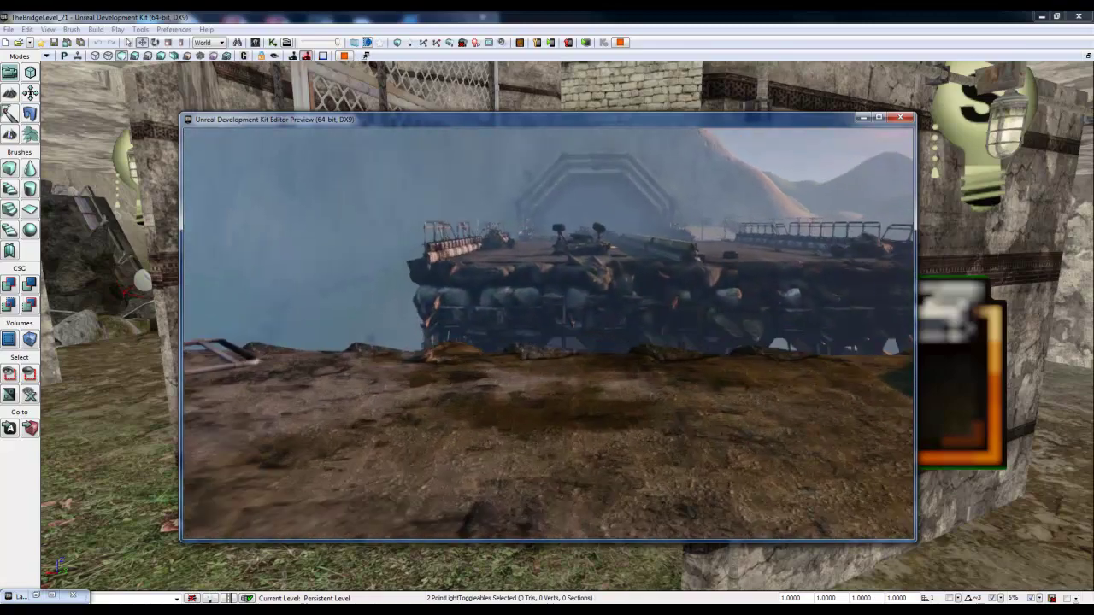
key(Escape)
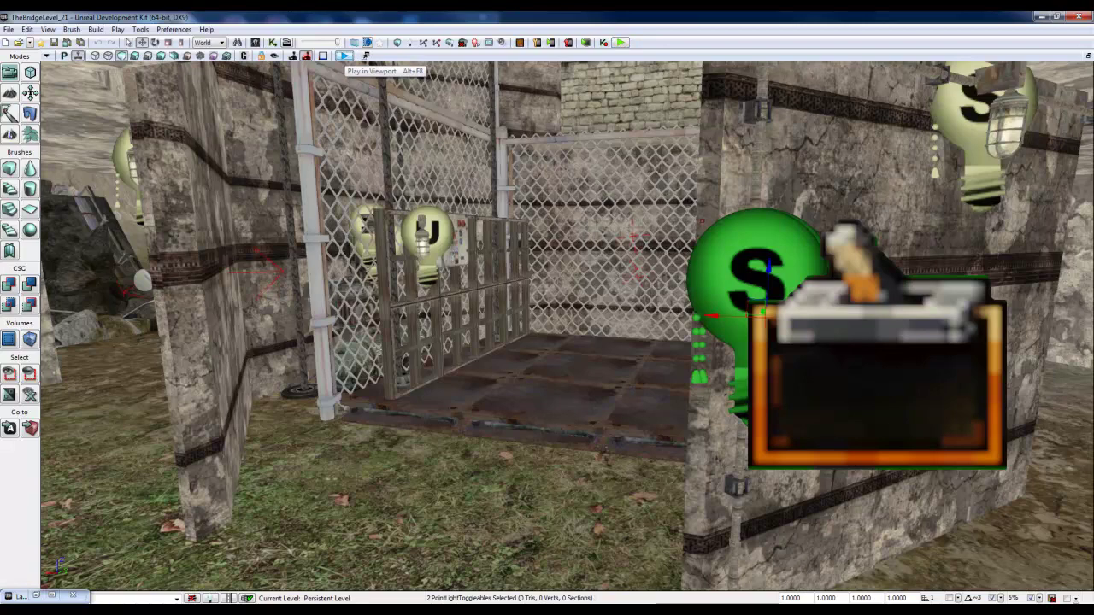
click(344, 55)
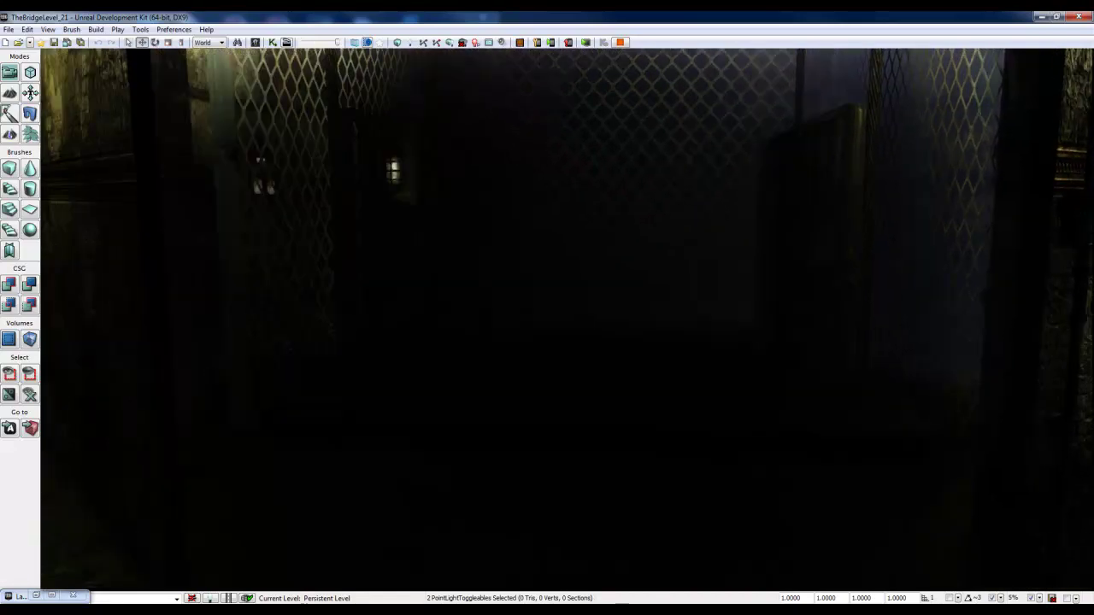
key(Escape)
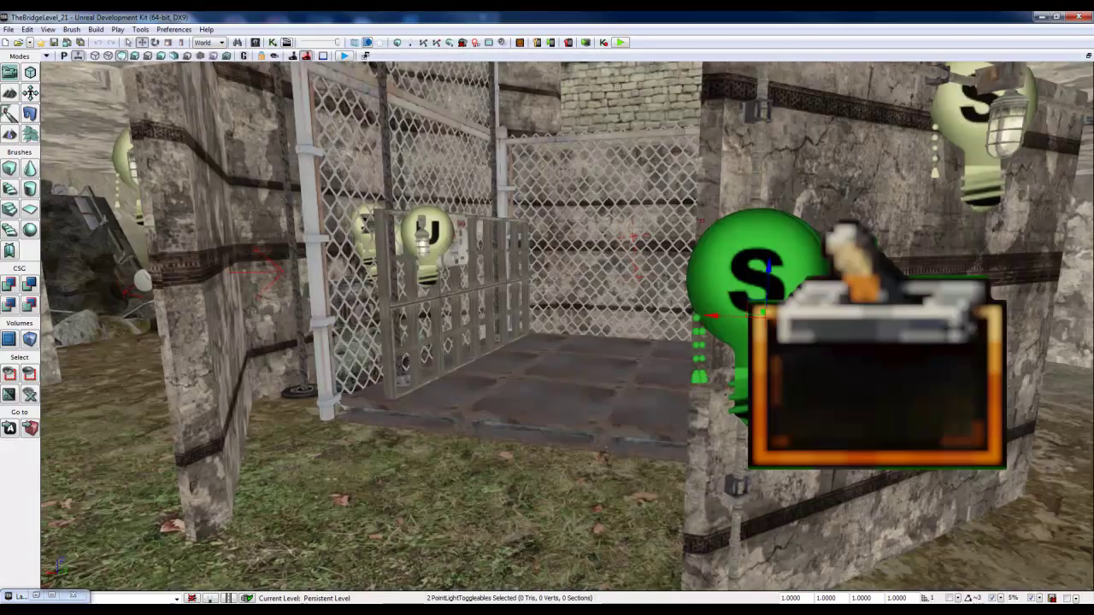